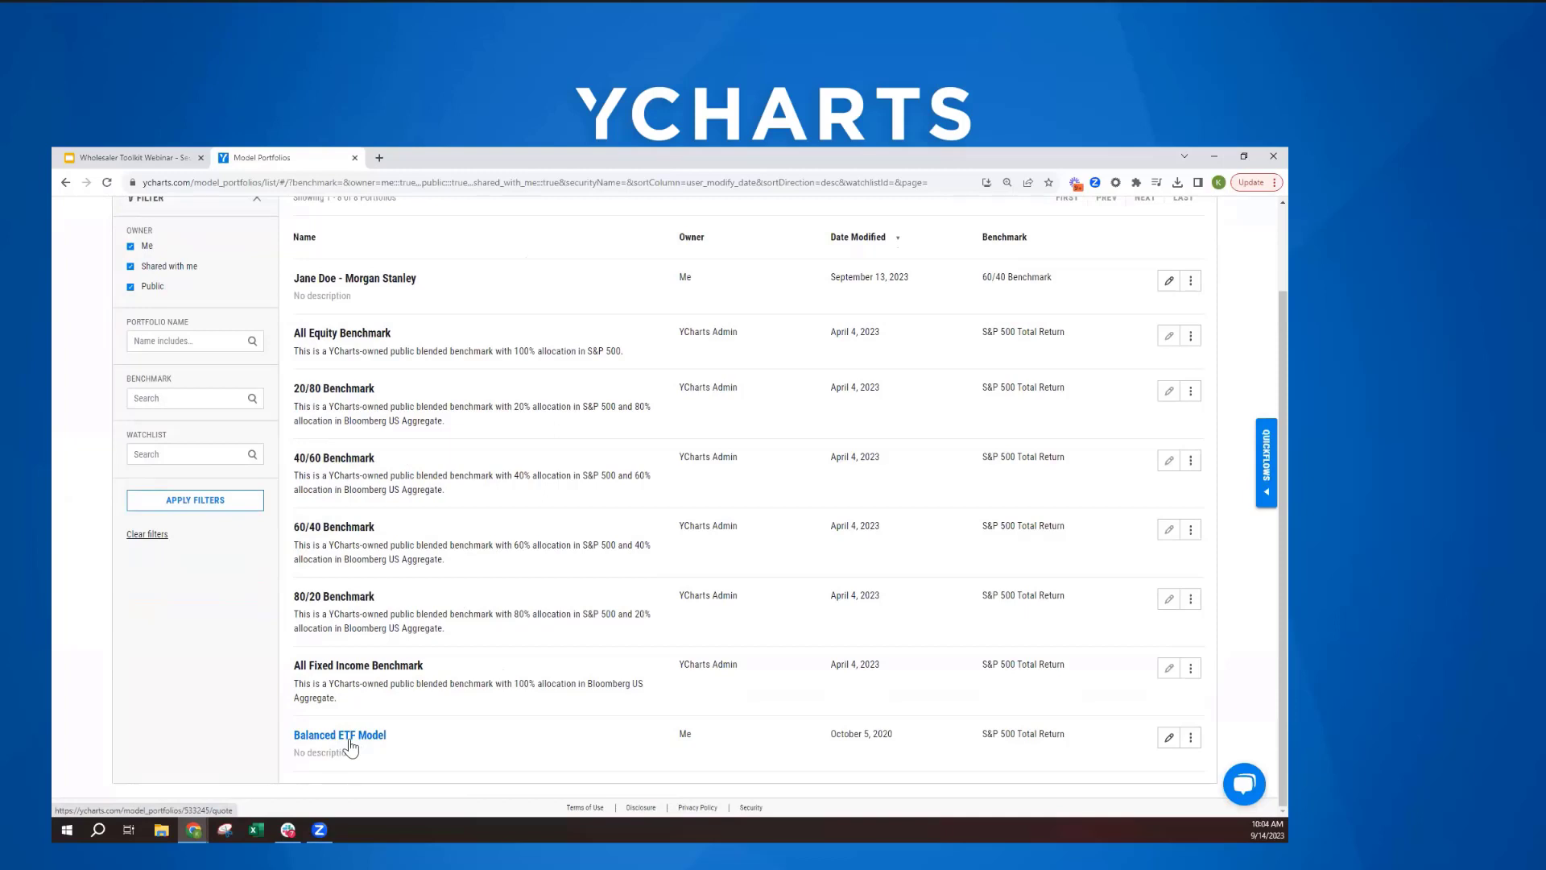
- Create a new blank model portfolio from the Model Portfolios list
{"action": "scroll", "coordinate": [350, 747], "scroll_direction": "up", "scroll_amount": 3}
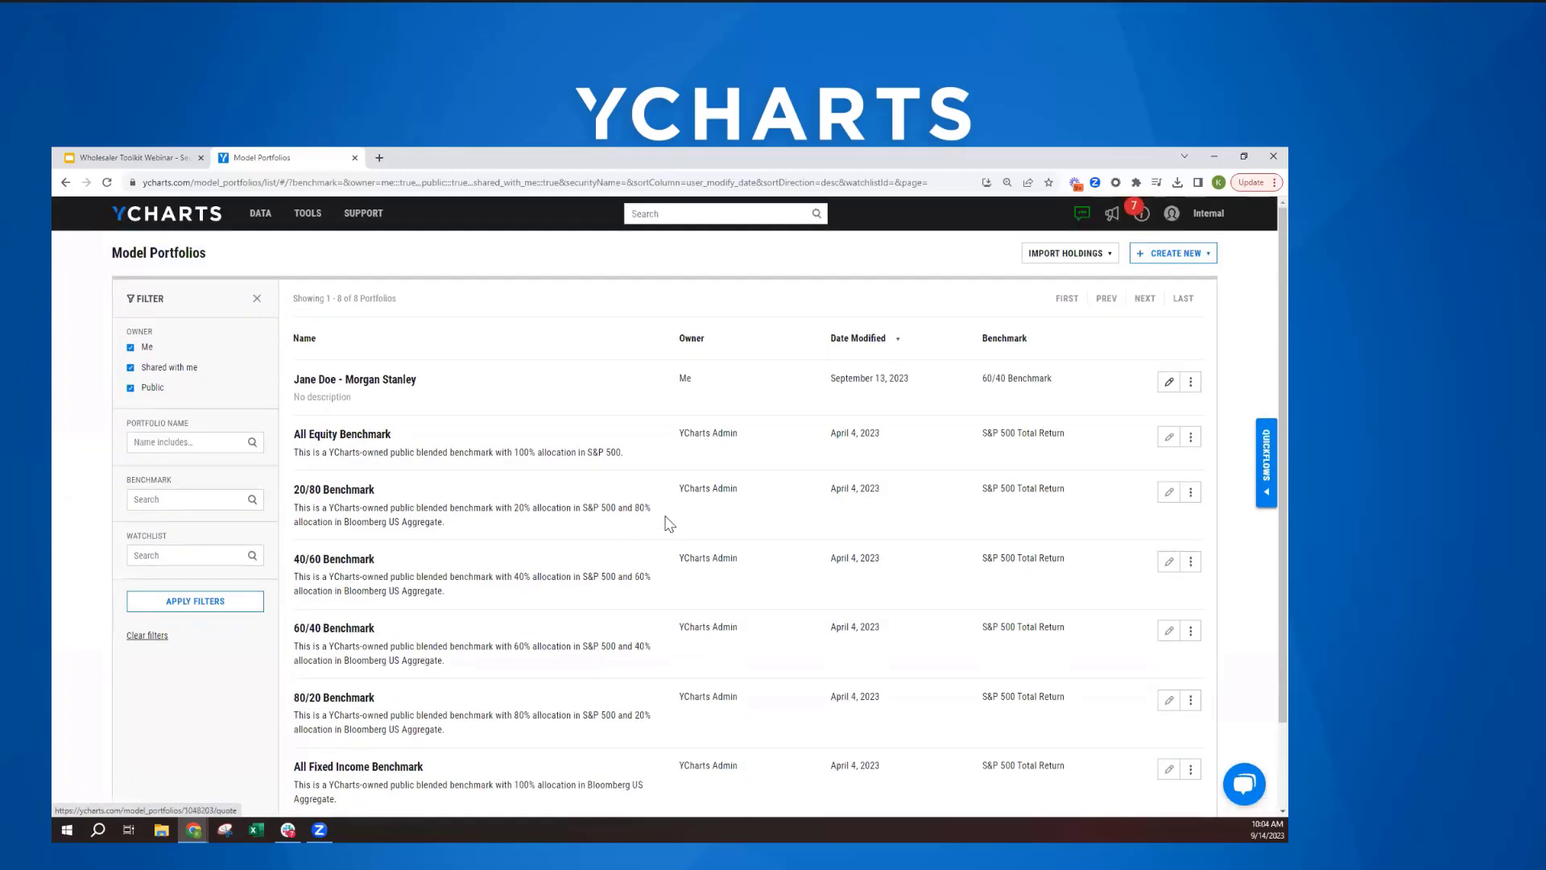
{"action": "left_click", "coordinate": [1181, 259]}
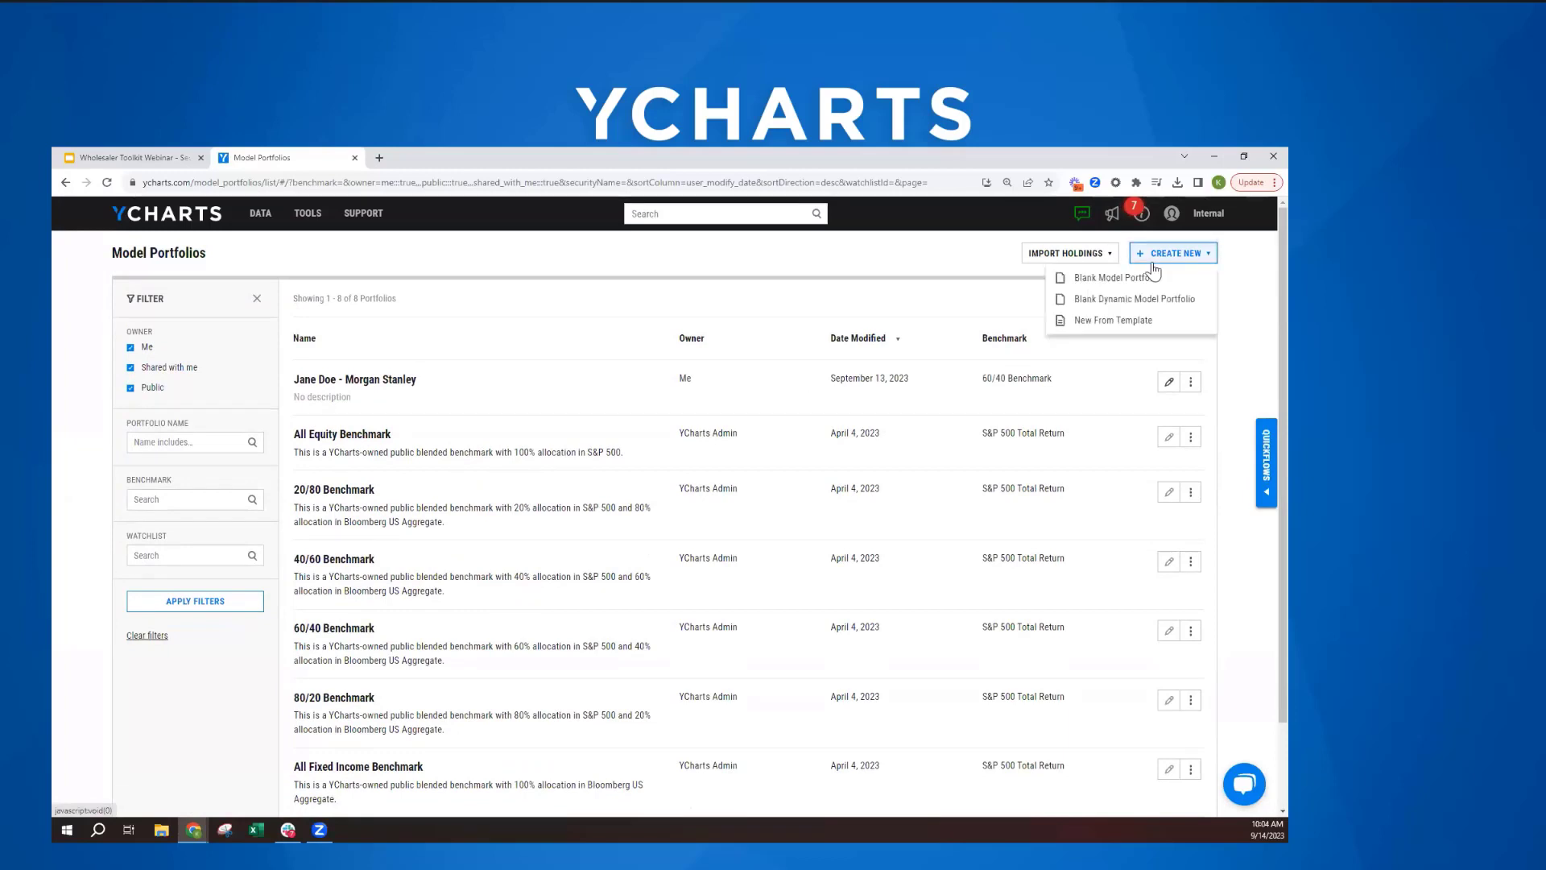
{"action": "left_click", "coordinate": [1097, 279]}
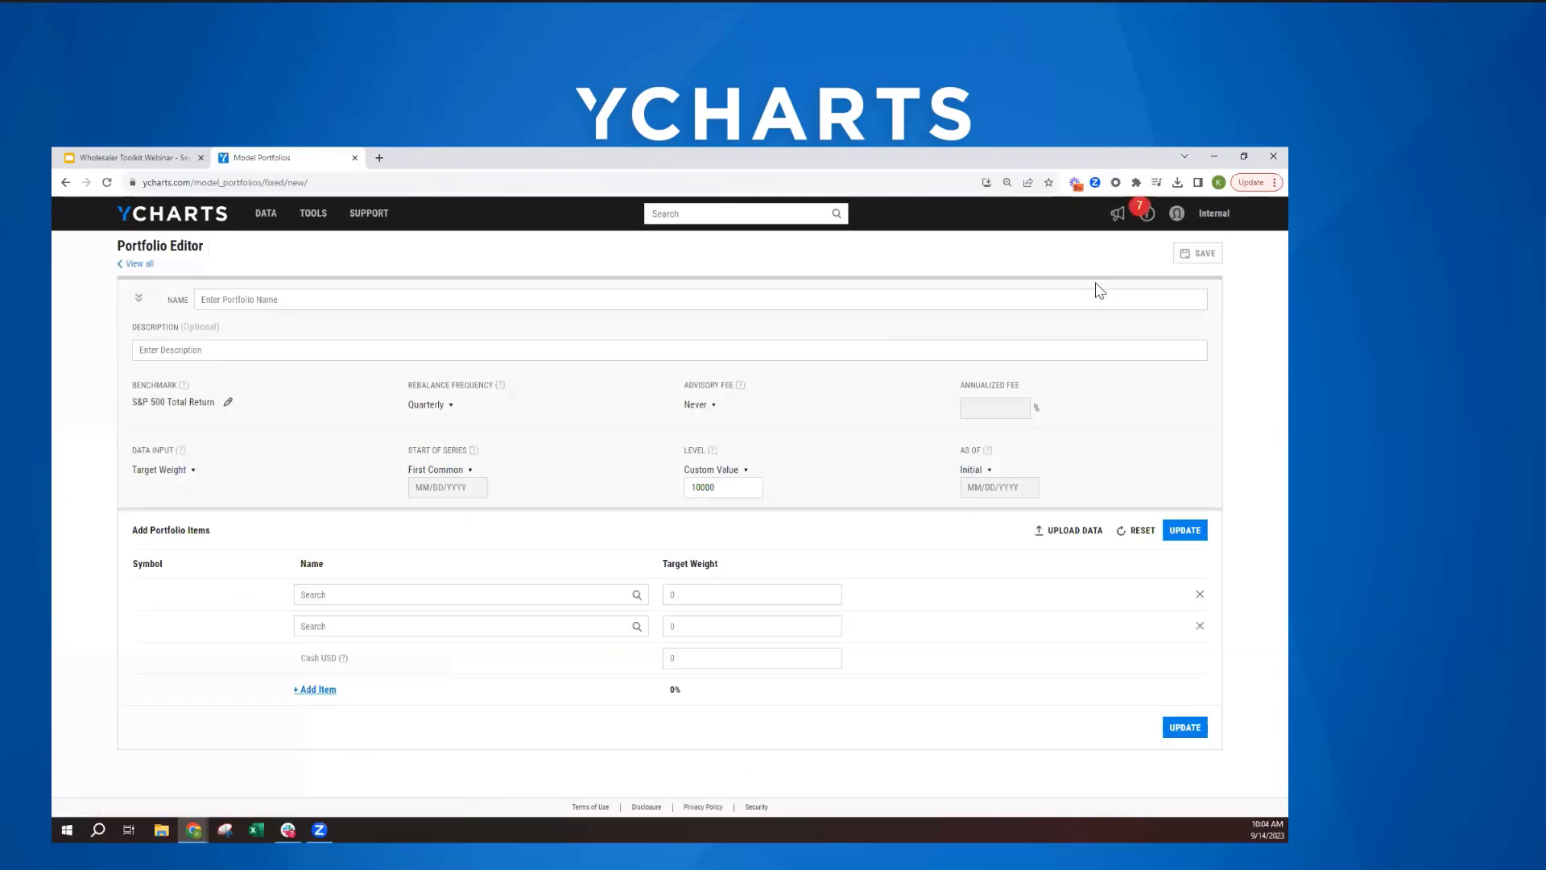
- Name the portfolio with the client's full name followed by "- Morgan Stanley"
{"action": "left_click", "coordinate": [353, 308]}
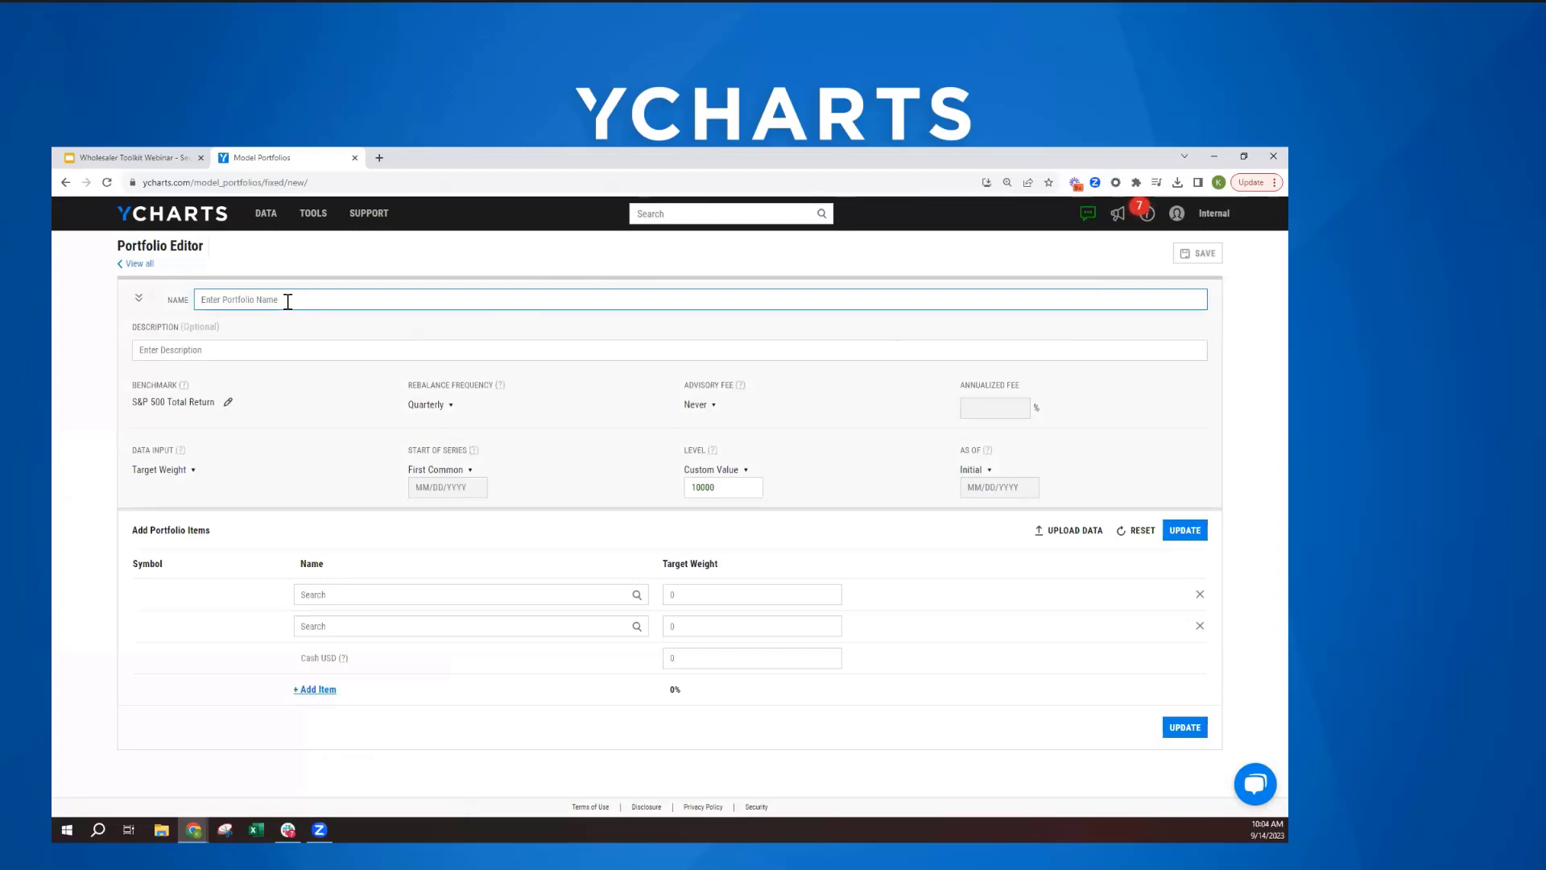
{"action": "type", "text": "Jane Doe - M"}
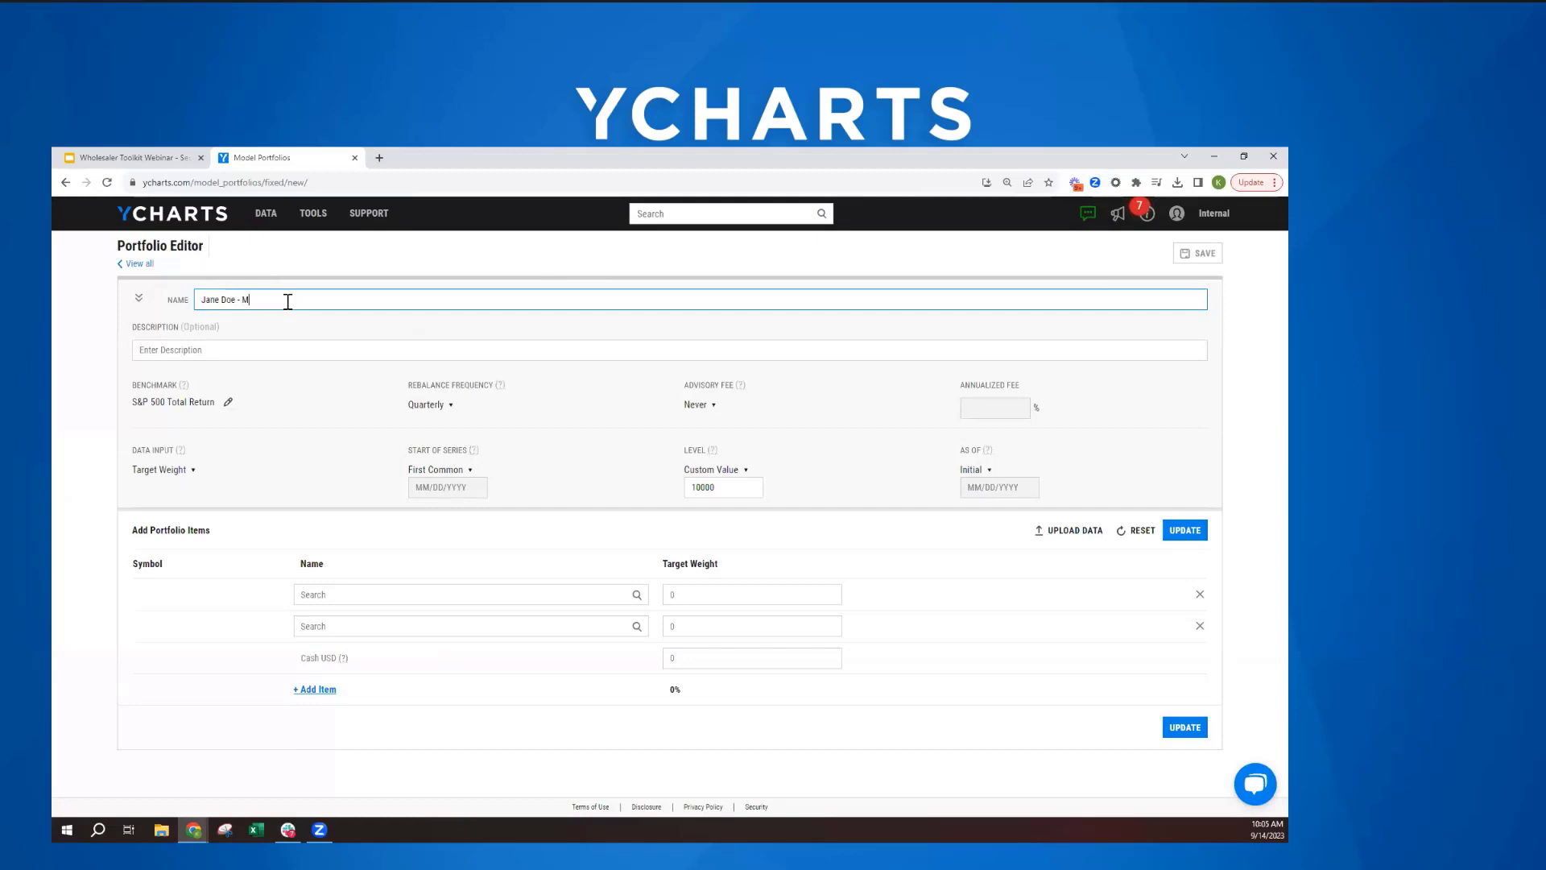
{"action": "type", "text": "organ Stanley"}
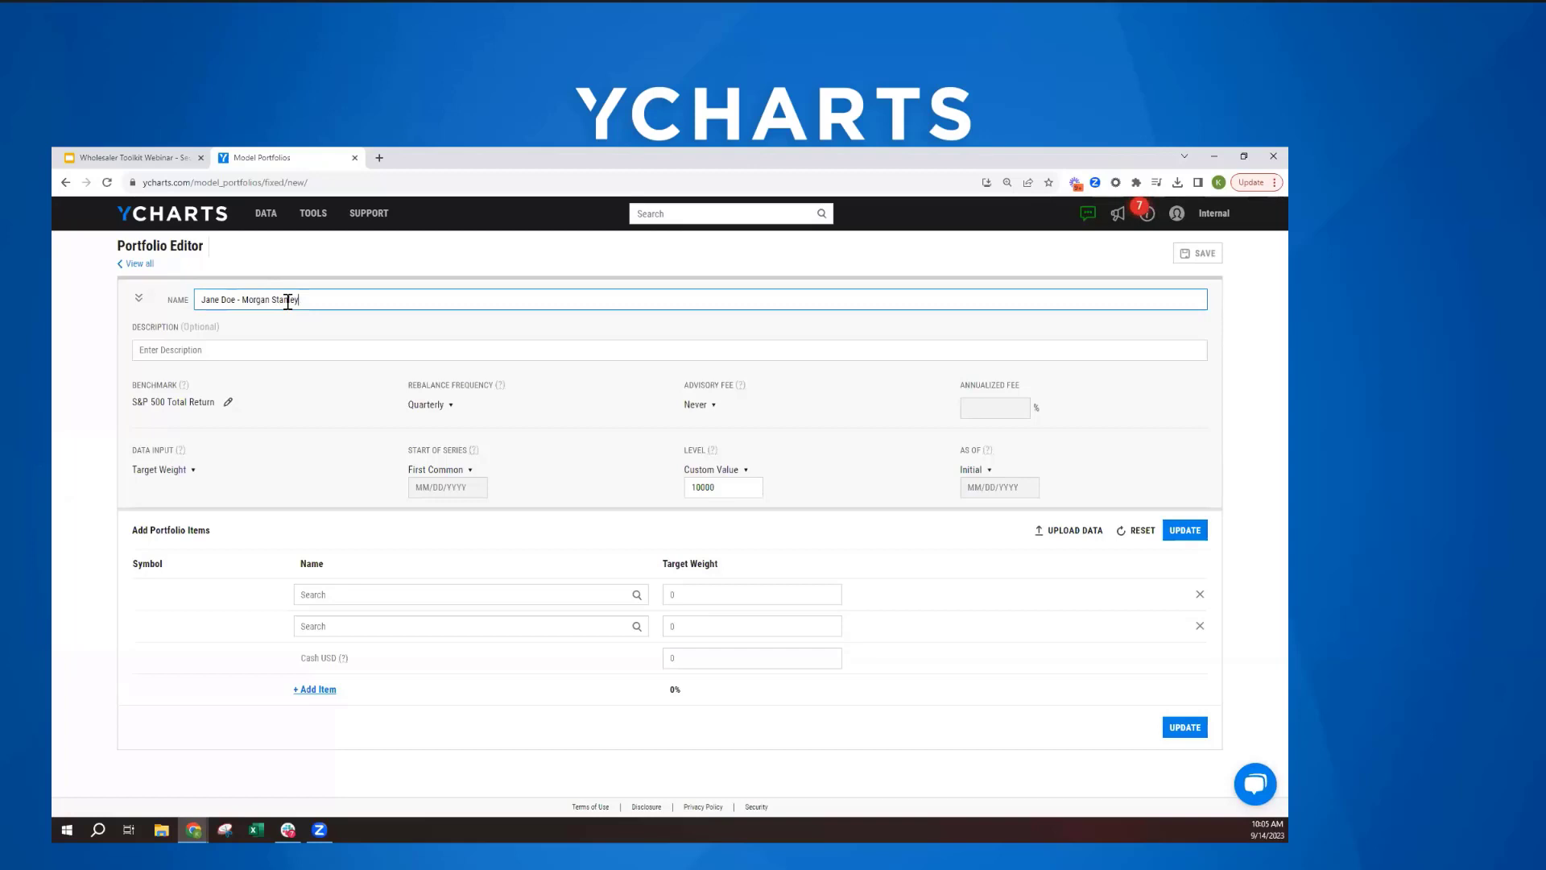
{"action": "left_click", "coordinate": [276, 346]}
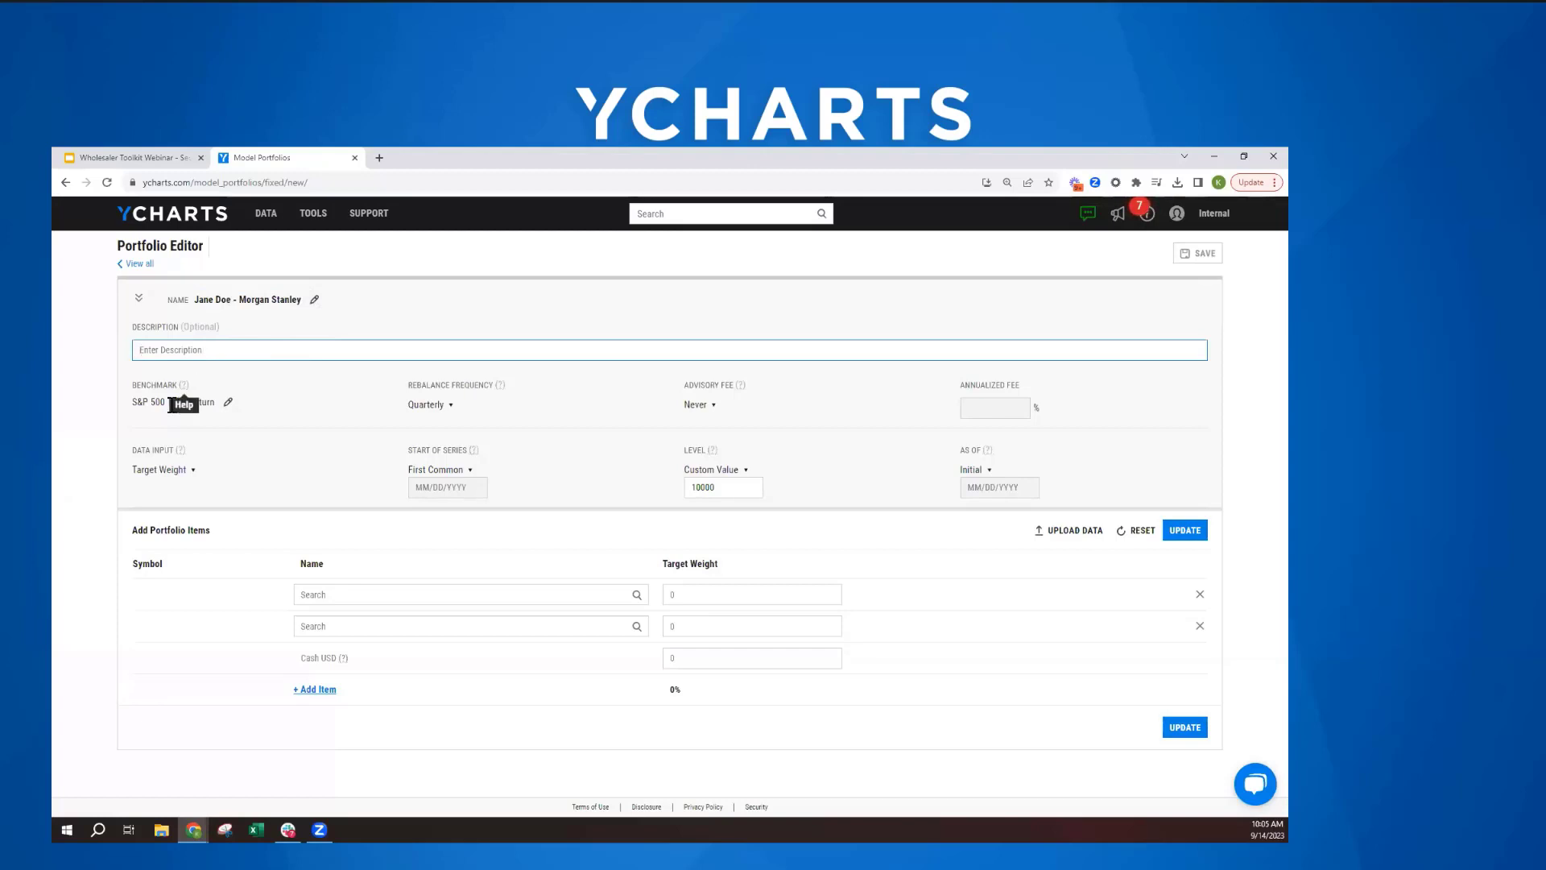
- Search the benchmark choices for "60" and "80" and try the 80/20 Benchmark for the portfolio
{"action": "left_click", "coordinate": [228, 402]}
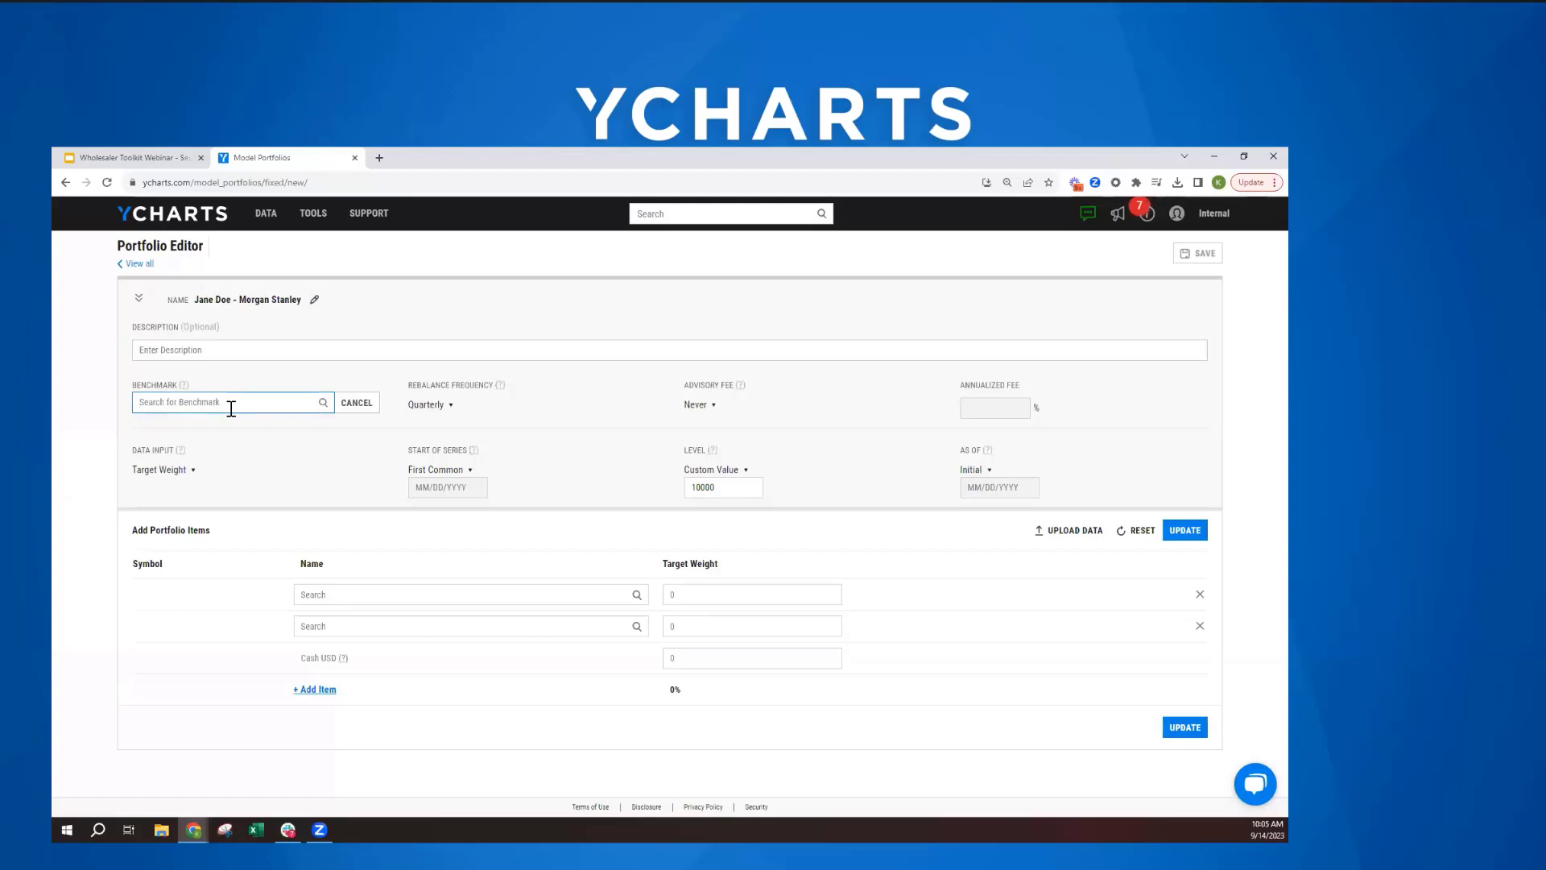
{"action": "type", "text": "60"}
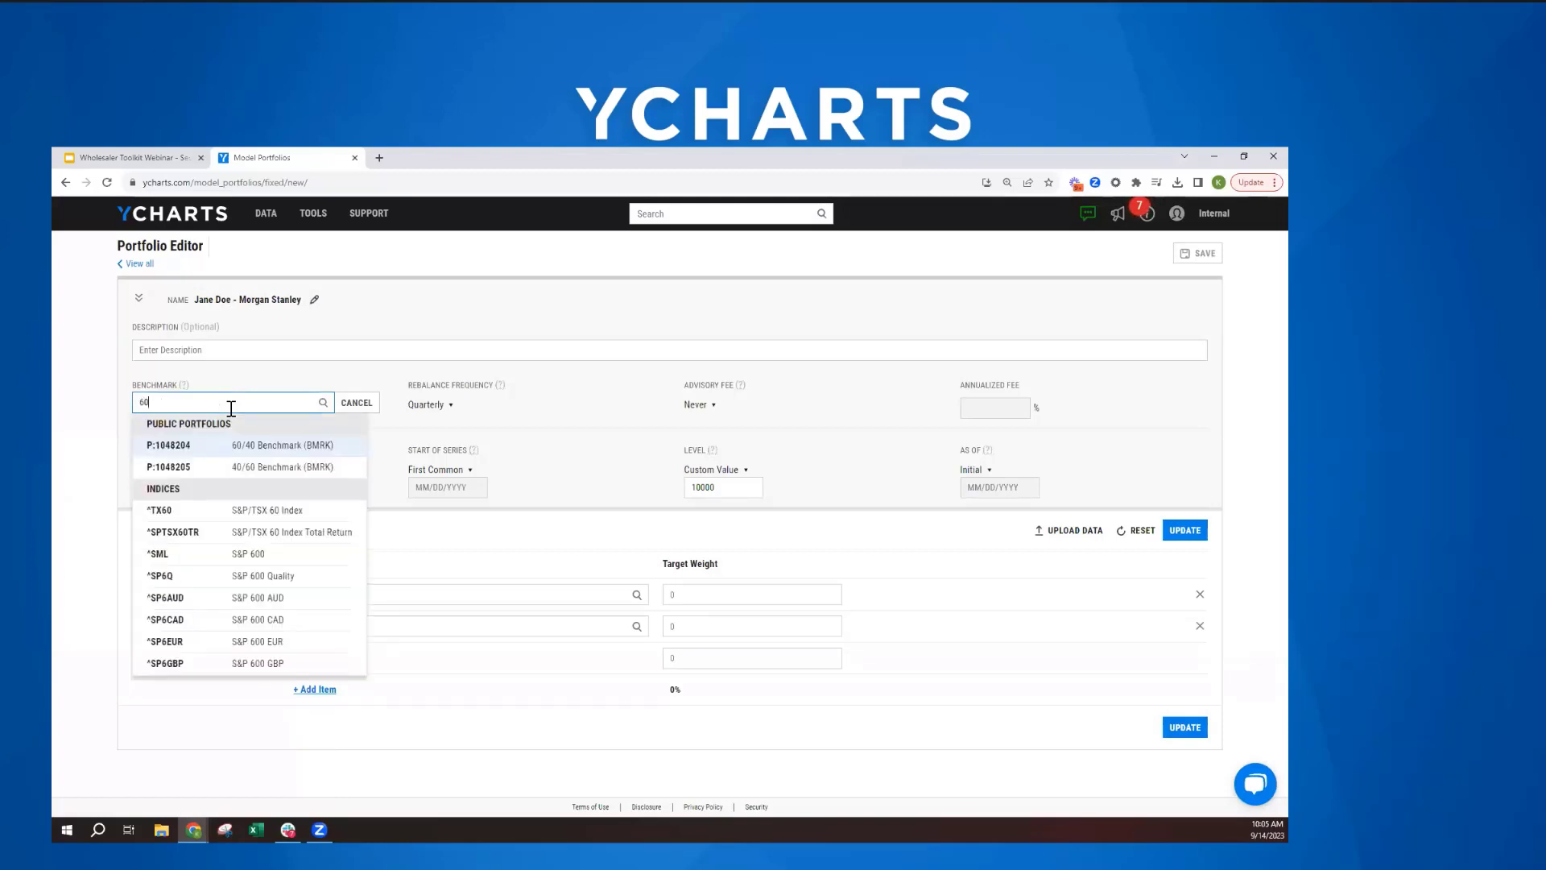
{"action": "key", "text": "BackSpace"}
{"action": "key", "text": "BackSpace"}
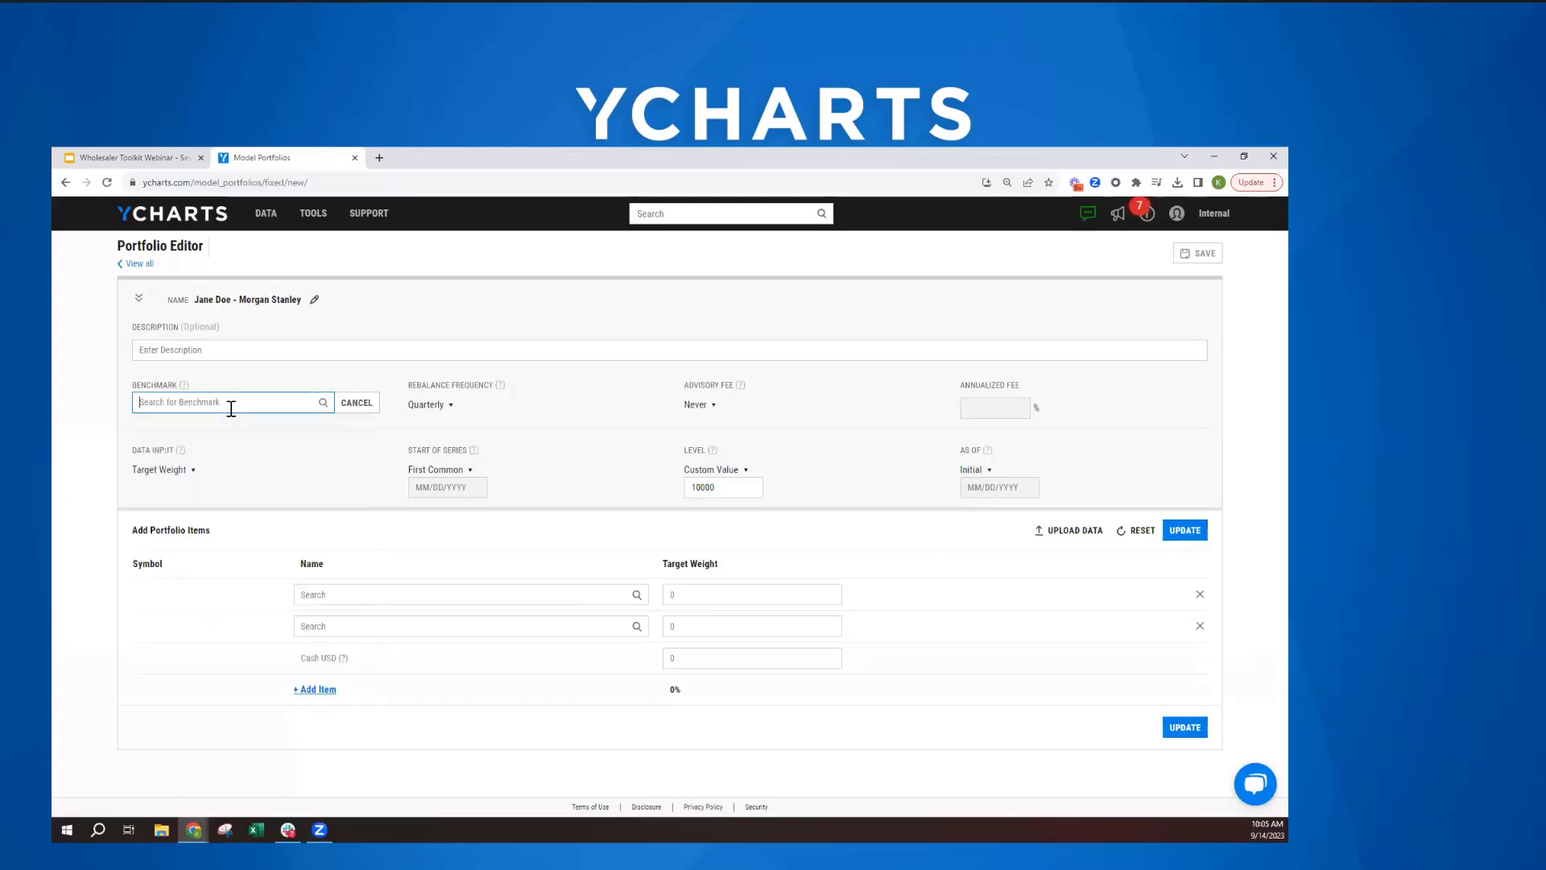
{"action": "type", "text": "80"}
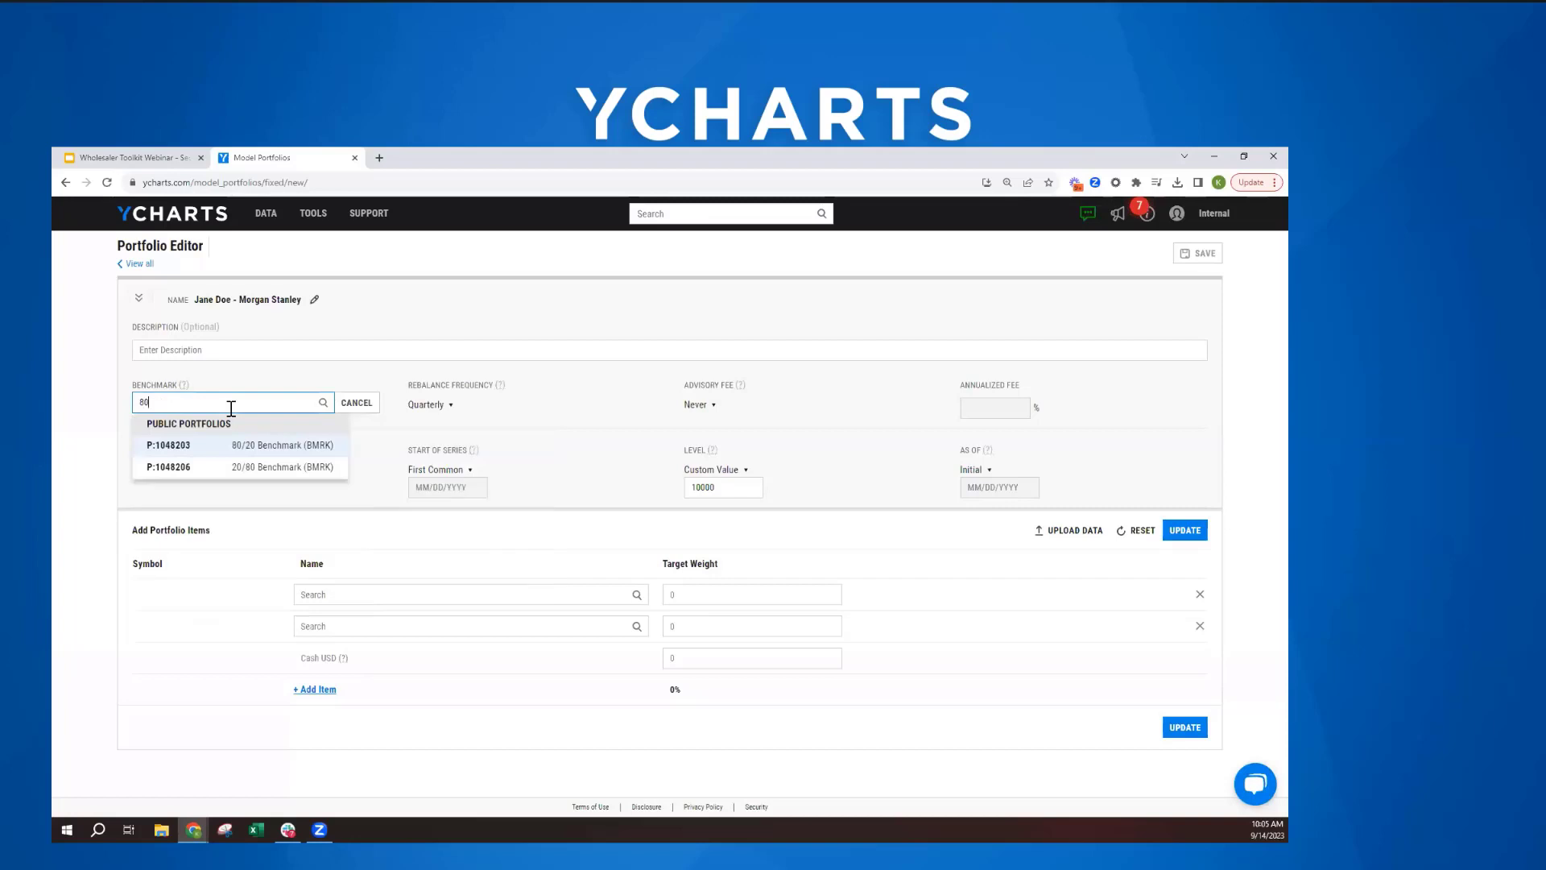
{"action": "left_click", "coordinate": [251, 448]}
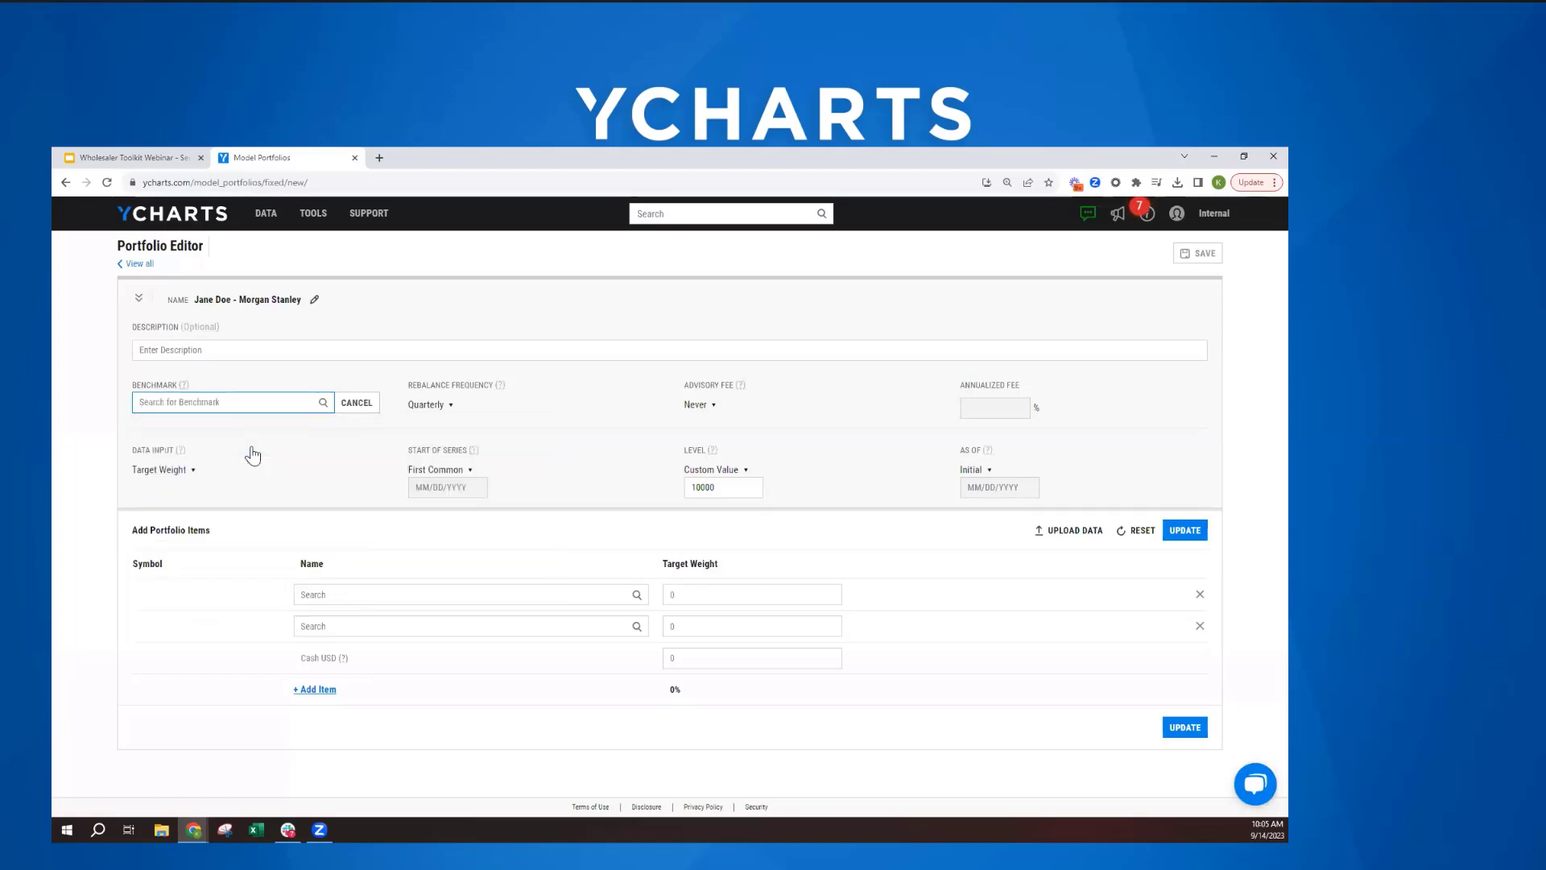
- Review the available options for rebalance frequency, advisory fee and data input without changing them
{"action": "left_click", "coordinate": [444, 413]}
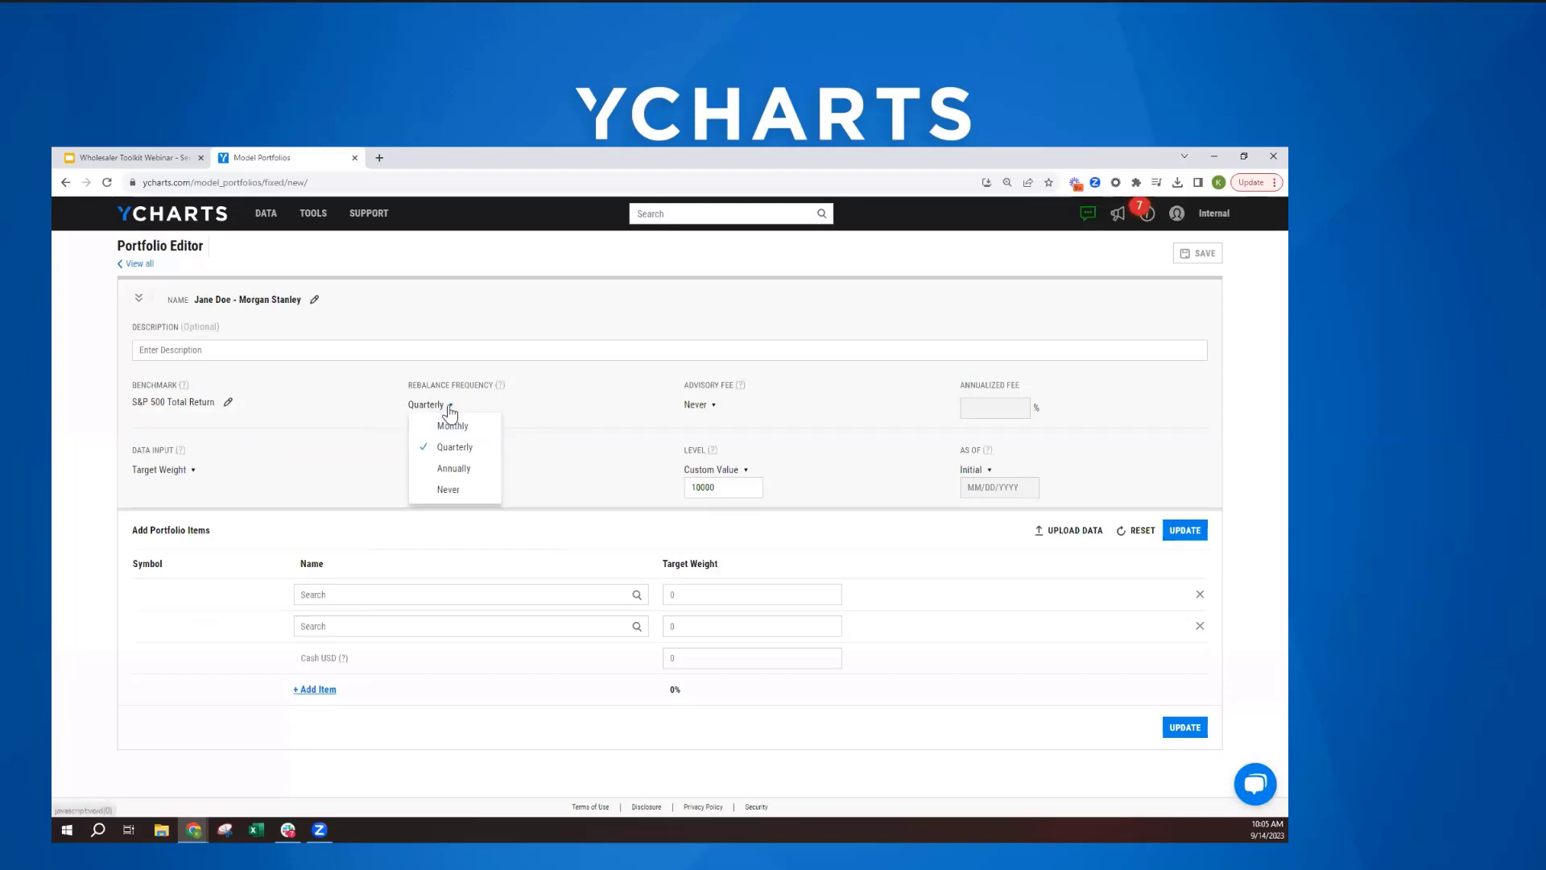
{"action": "left_click", "coordinate": [451, 409]}
{"action": "left_click", "coordinate": [690, 406]}
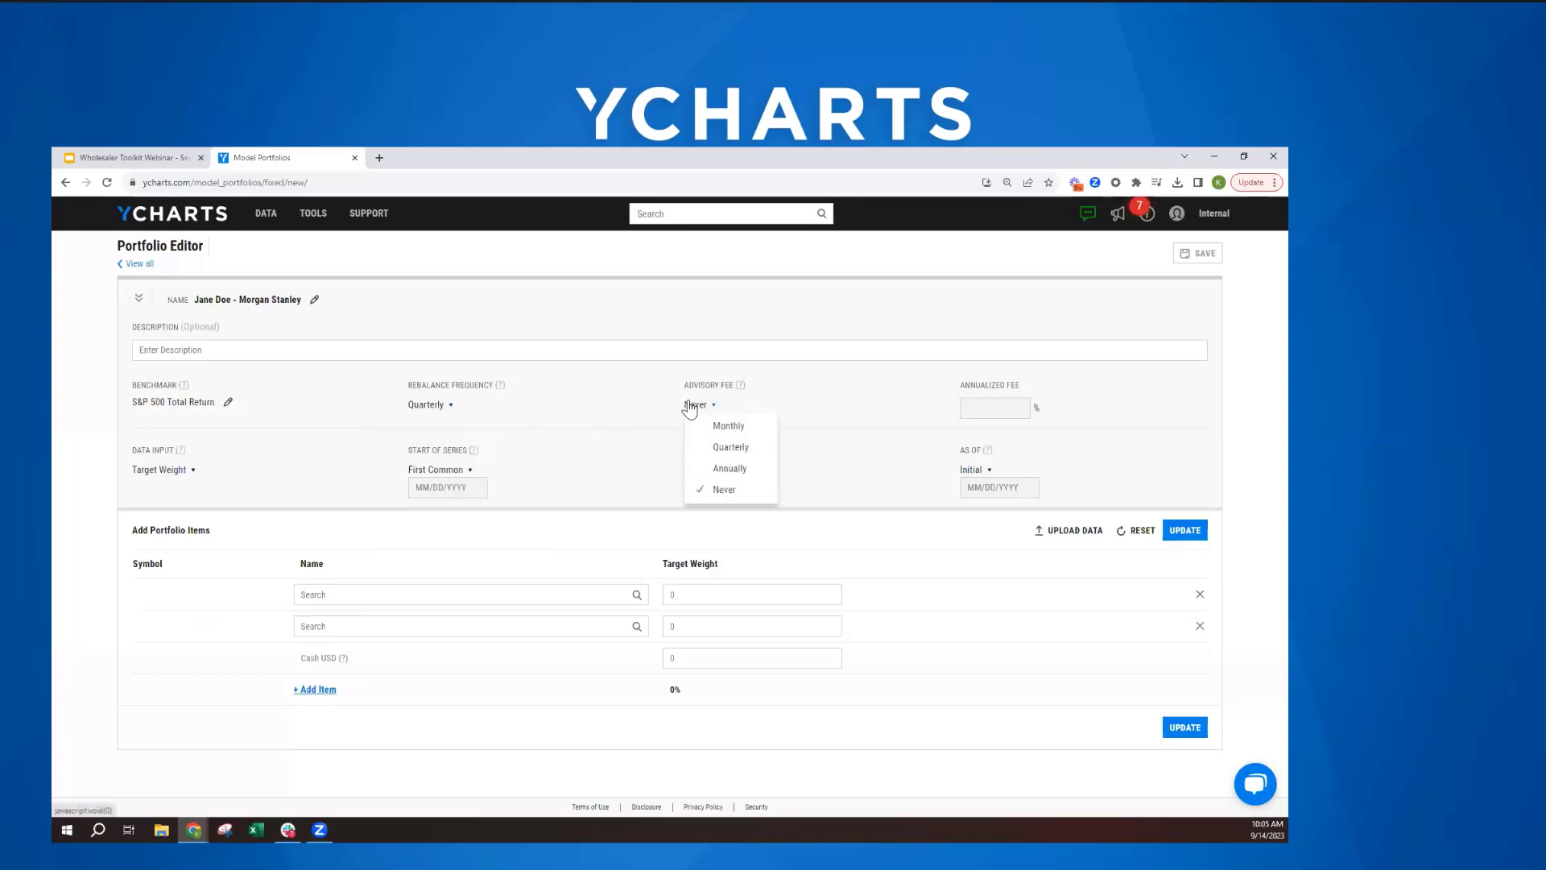
{"action": "left_click", "coordinate": [664, 404]}
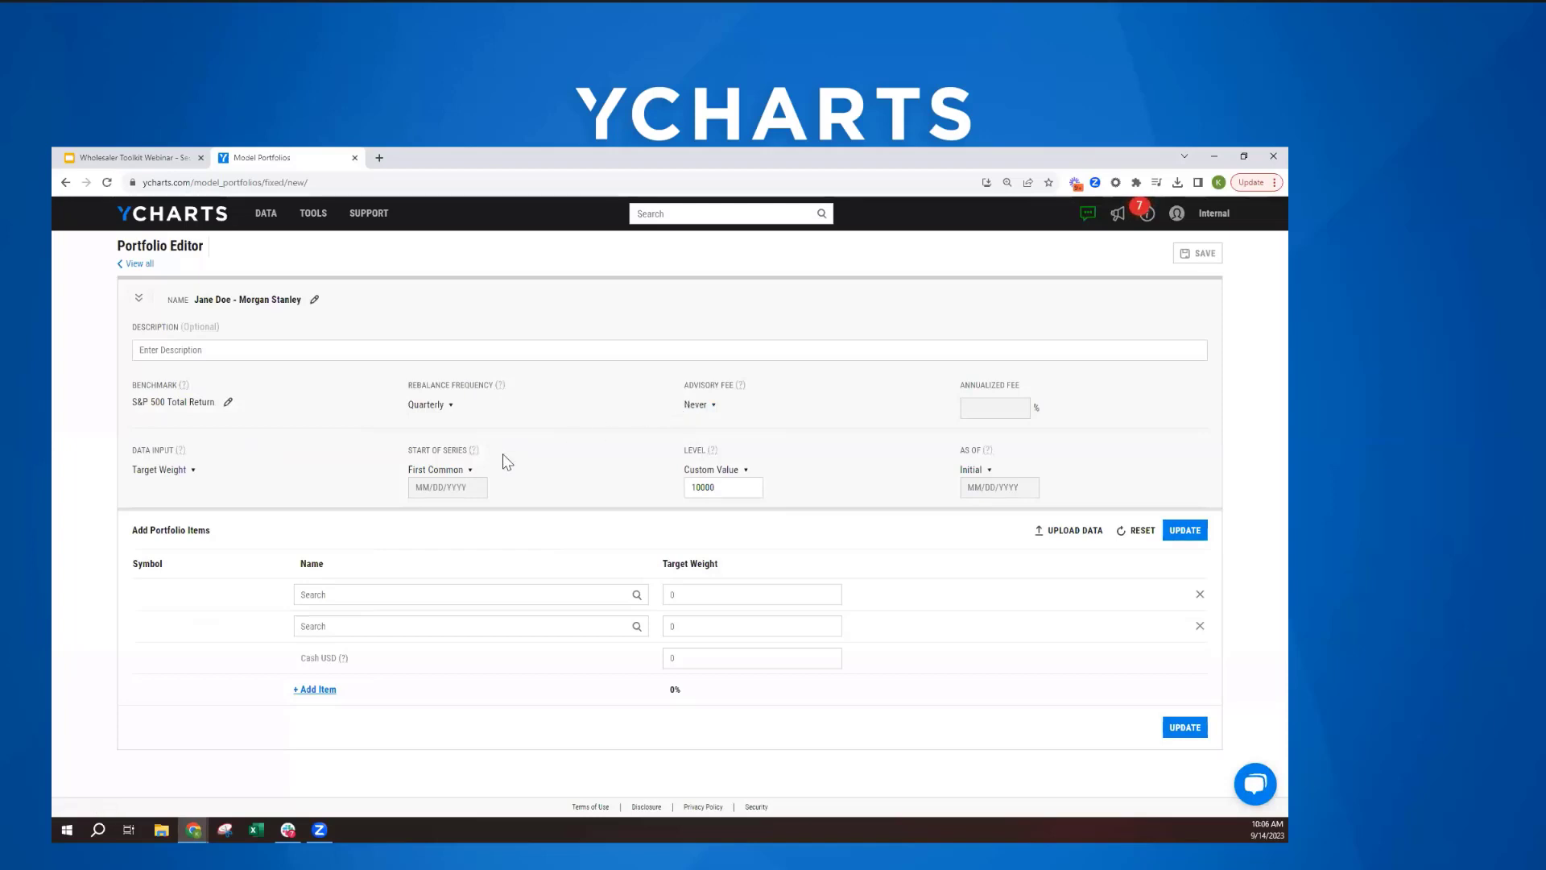
{"action": "left_click", "coordinate": [174, 475]}
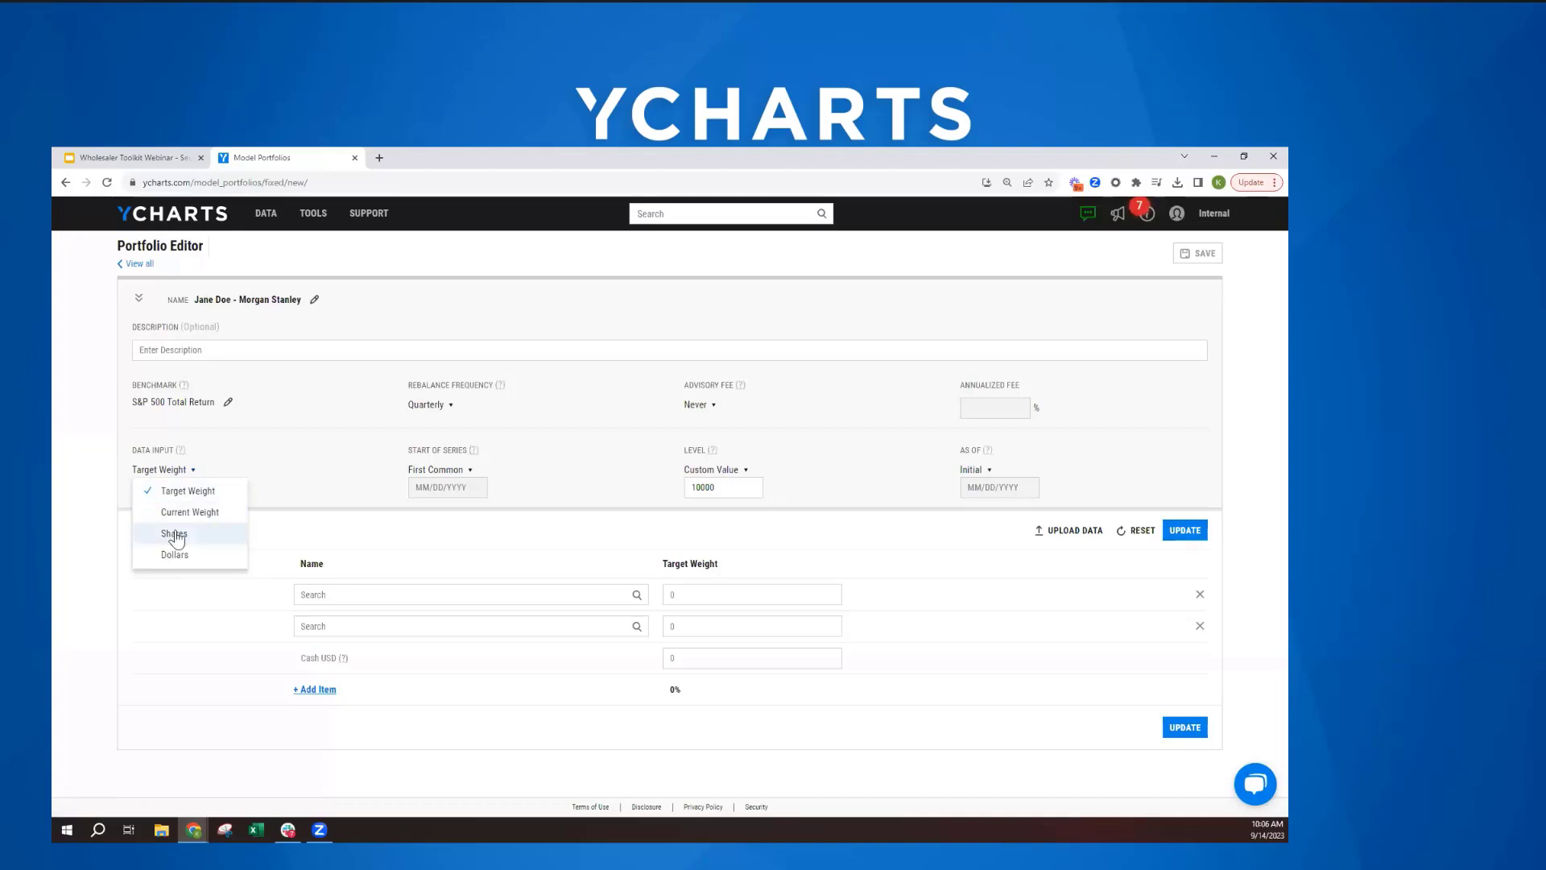
{"action": "left_click", "coordinate": [276, 467]}
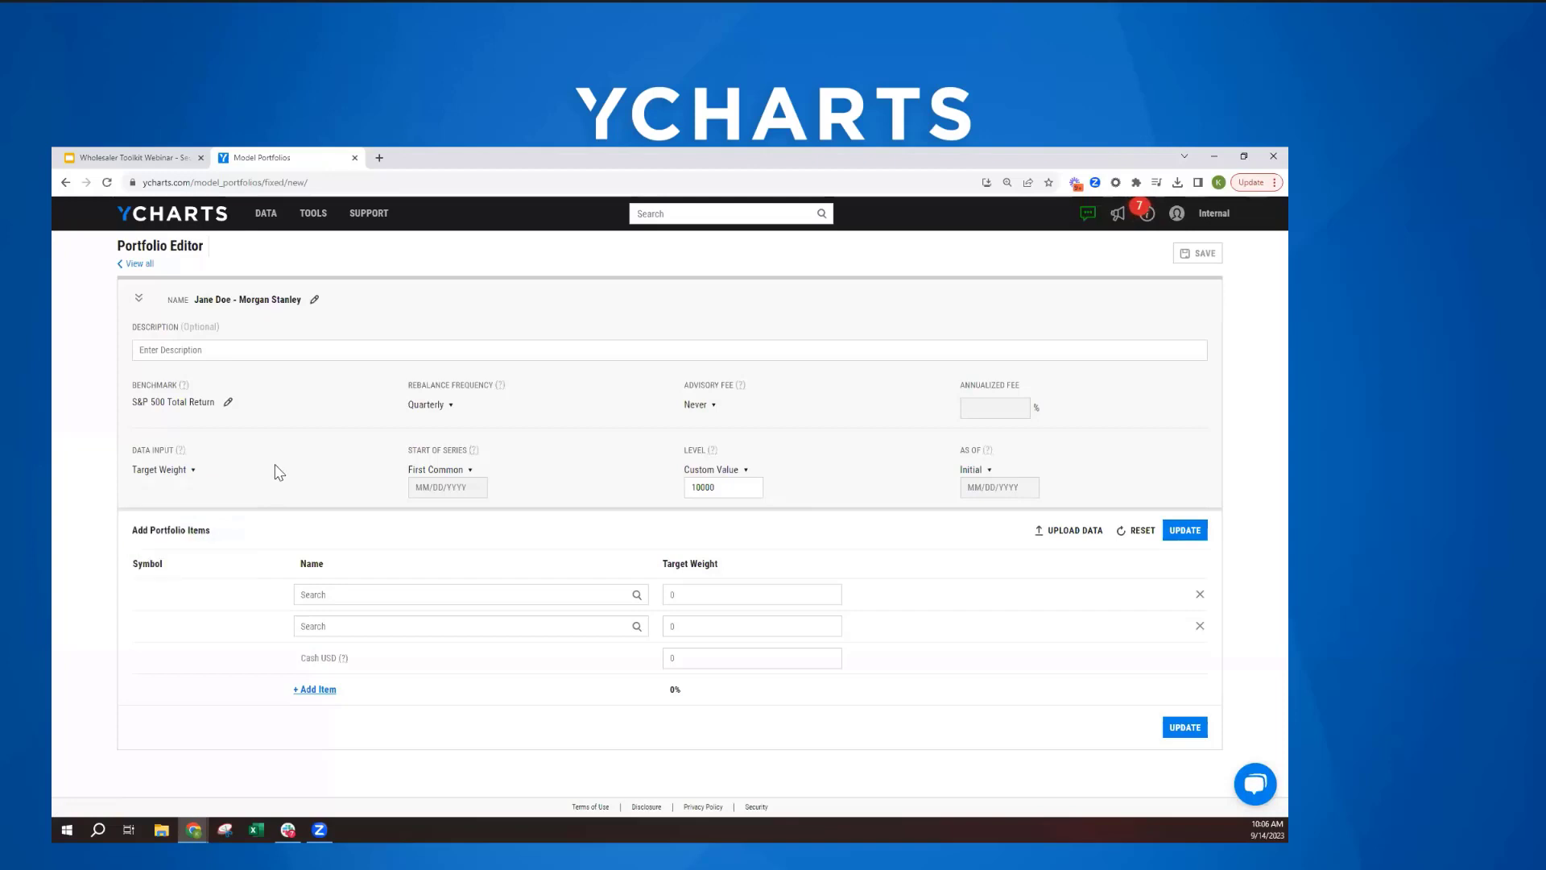
- Check the start-of-series options, keep First Common, and read the help text for that setting
{"action": "left_click", "coordinate": [457, 476]}
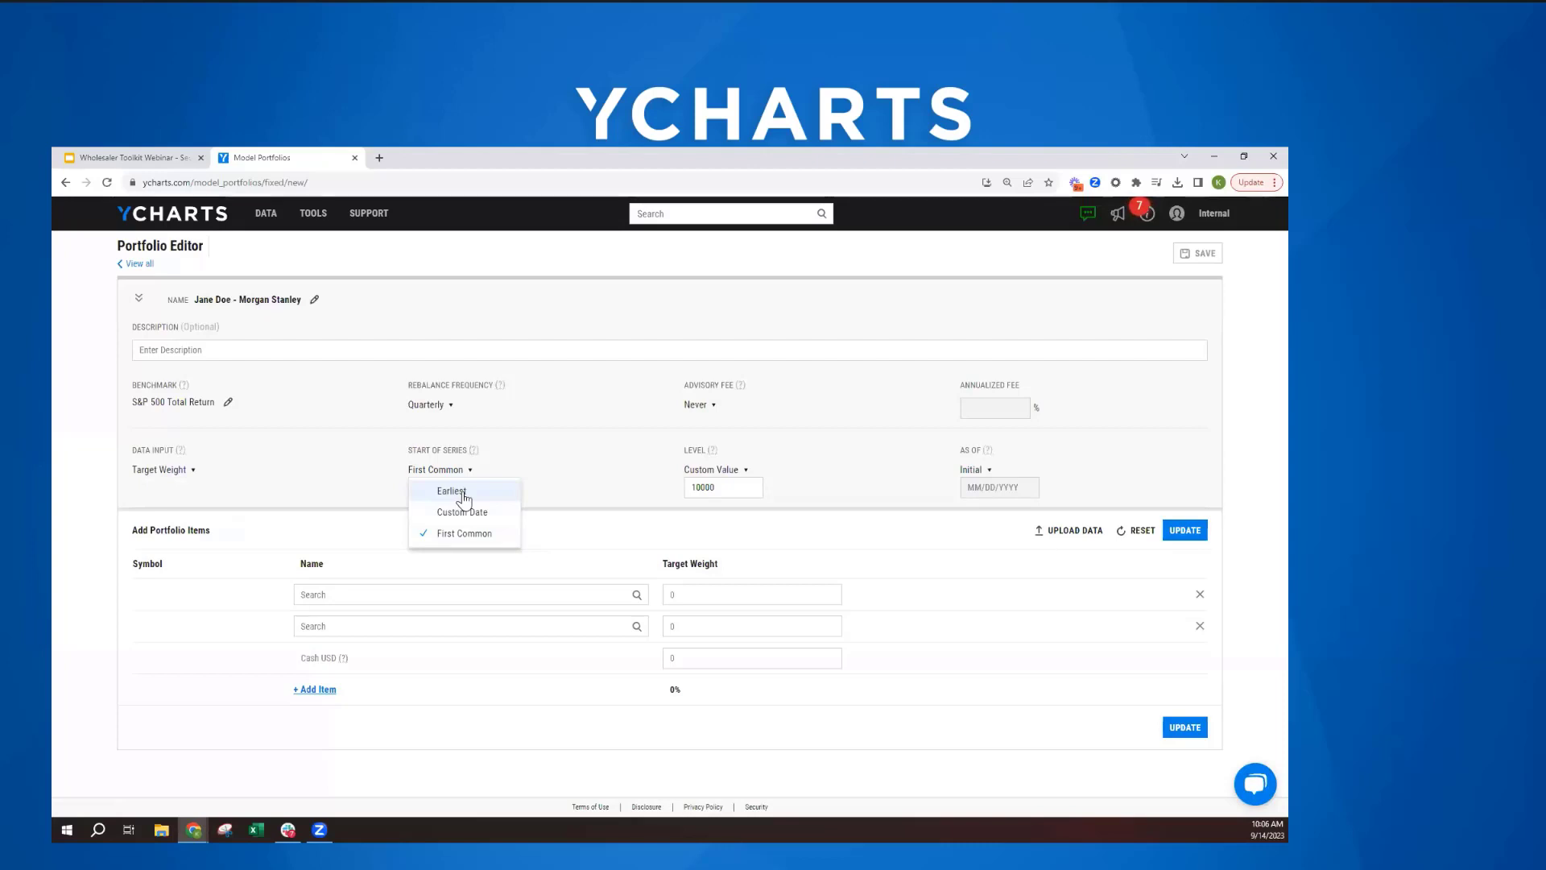
{"action": "left_click", "coordinate": [456, 534]}
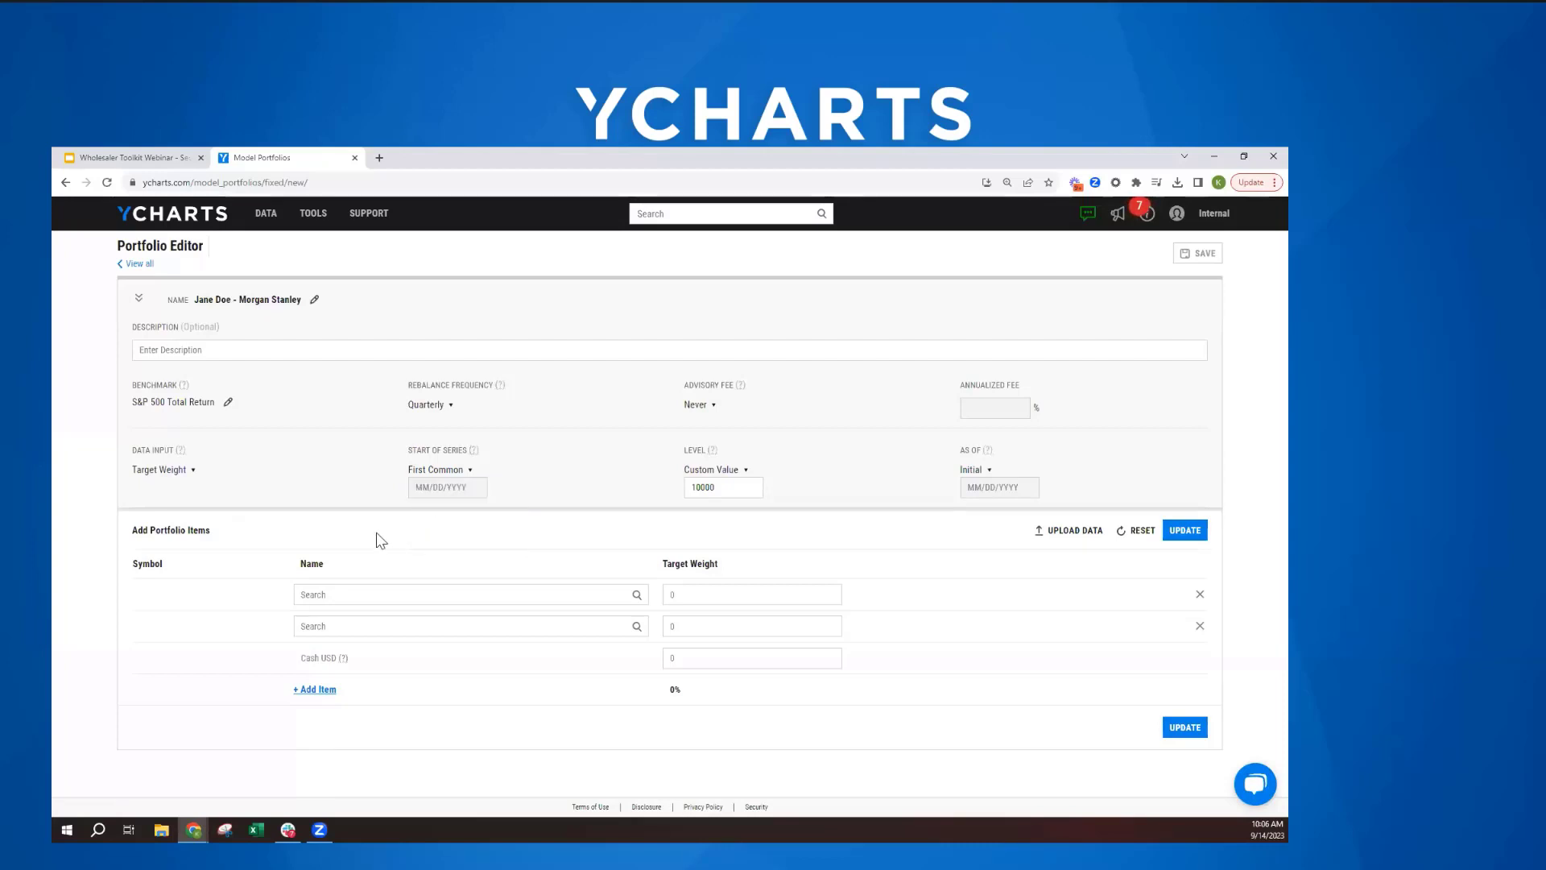
{"action": "left_click", "coordinate": [475, 451]}
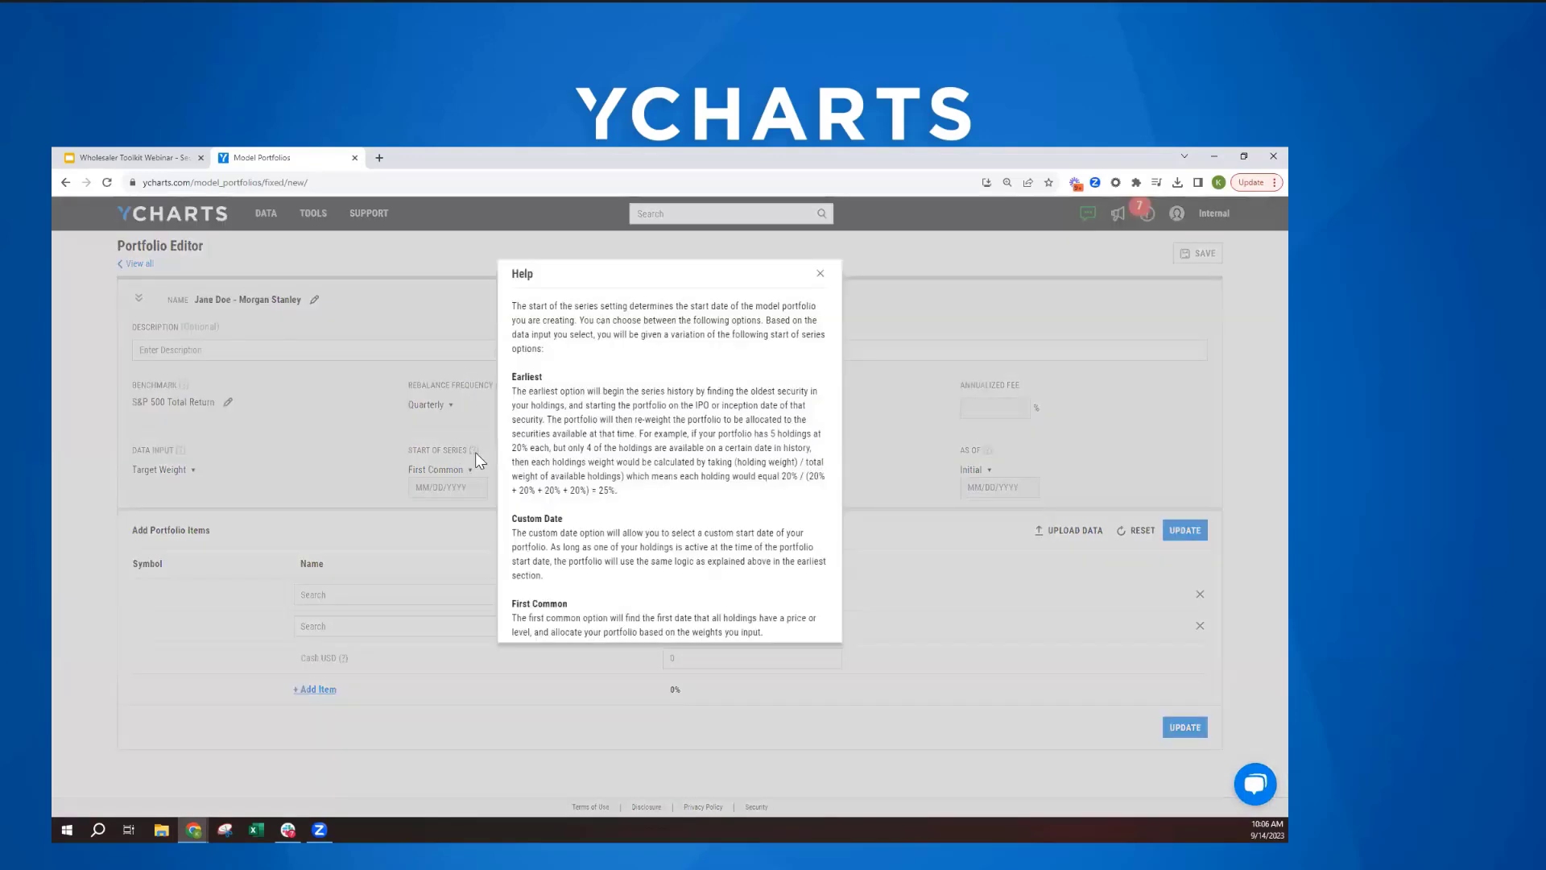
{"action": "left_click", "coordinate": [821, 275]}
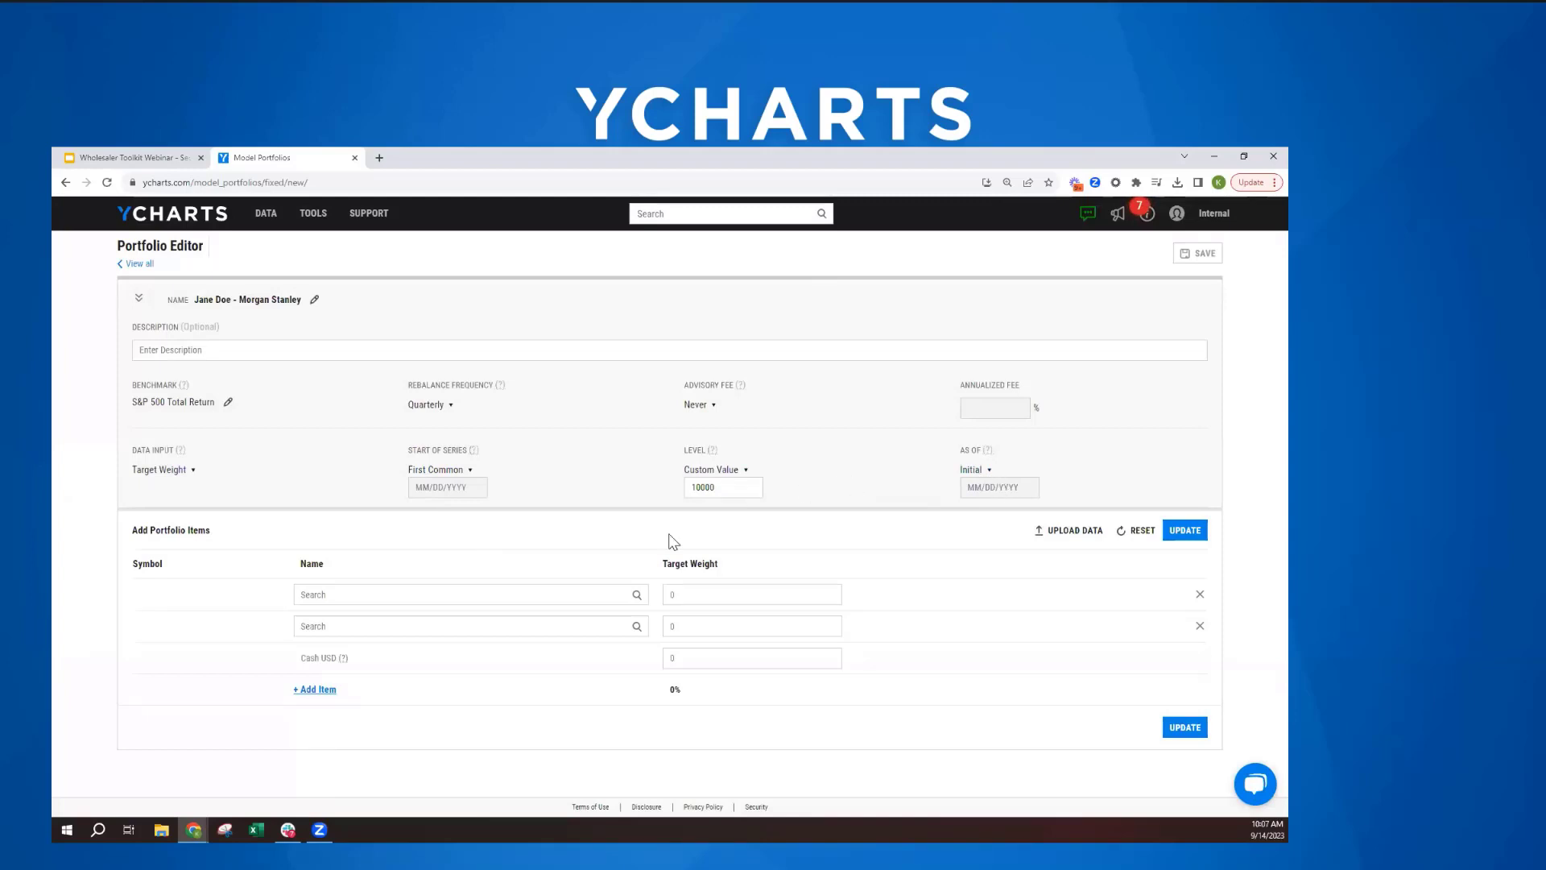
- Add four more blank holding rows to the portfolio items
{"action": "left_click", "coordinate": [314, 689]}
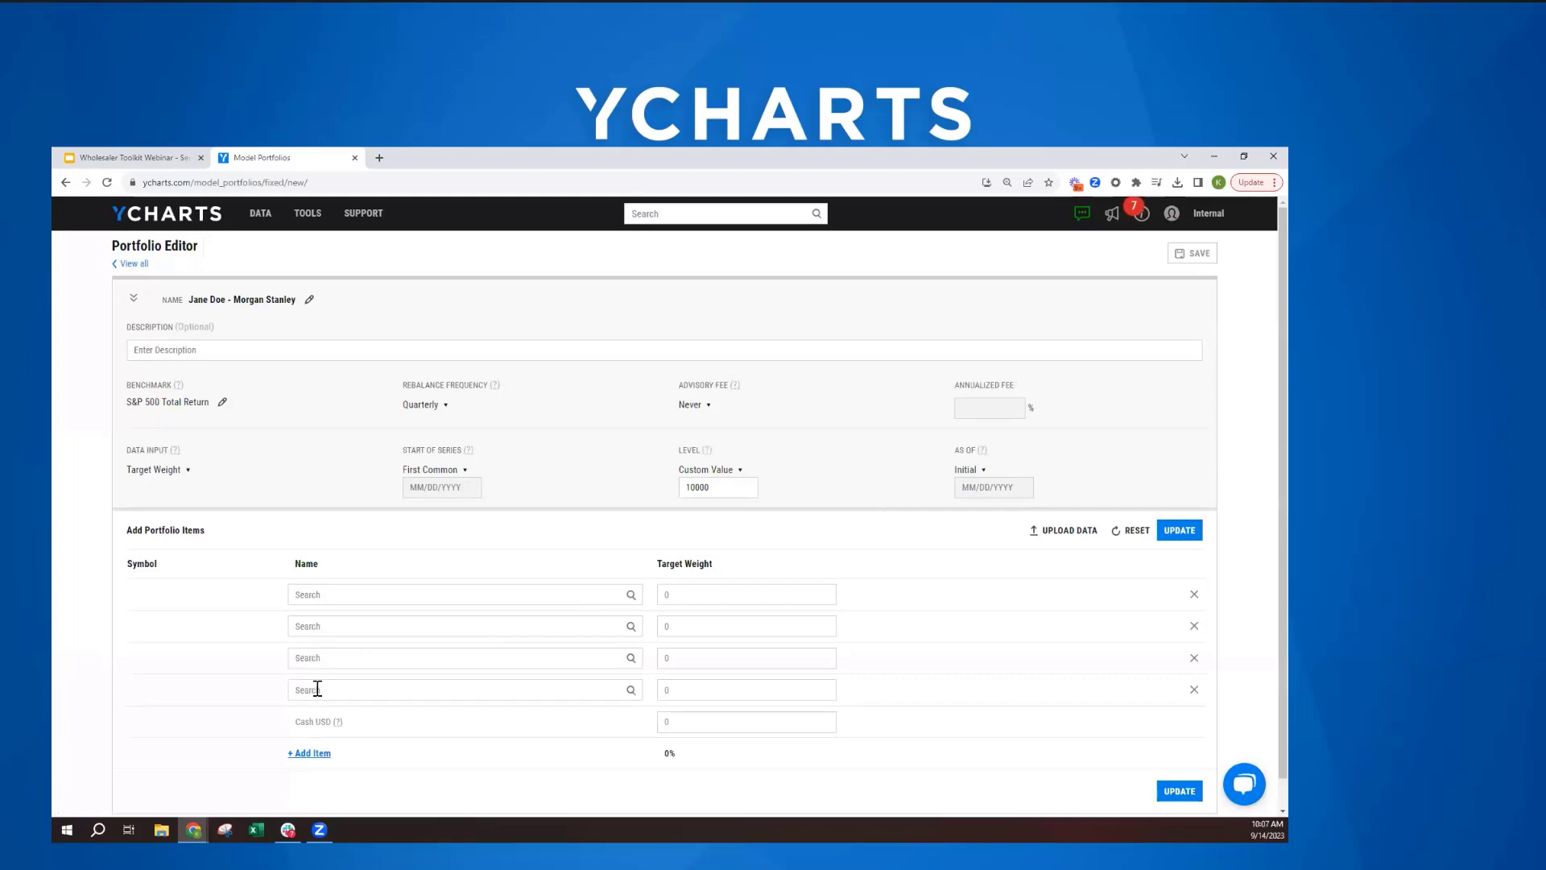
{"action": "left_click", "coordinate": [311, 753]}
{"action": "scroll", "coordinate": [402, 587], "scroll_direction": "down", "scroll_amount": 2}
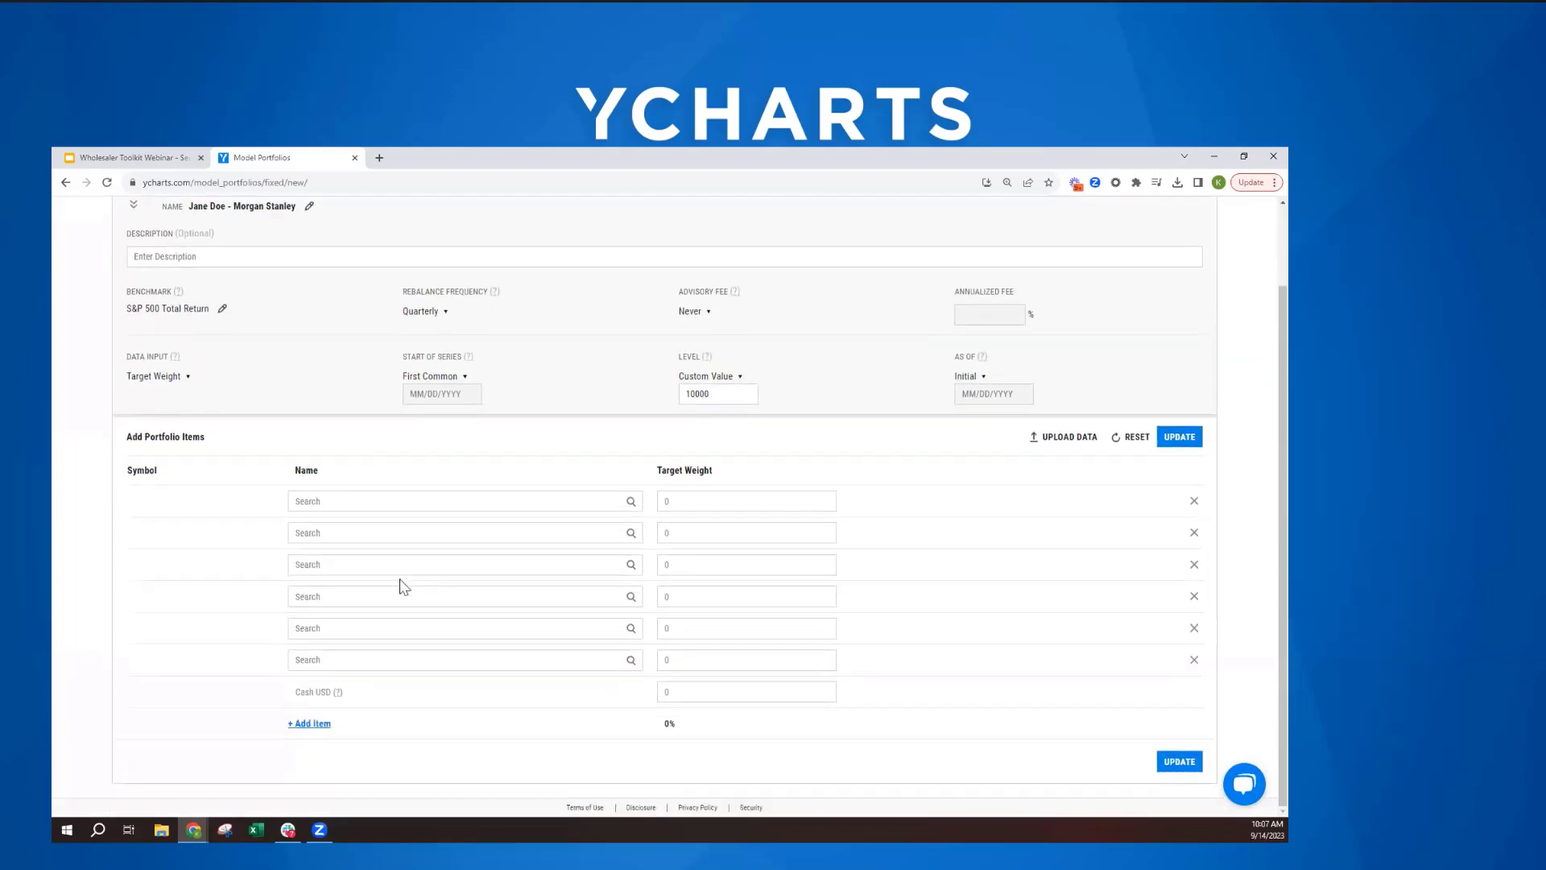
- Enter SPY as the first holding and set its target weight to 60
{"action": "left_click", "coordinate": [395, 503]}
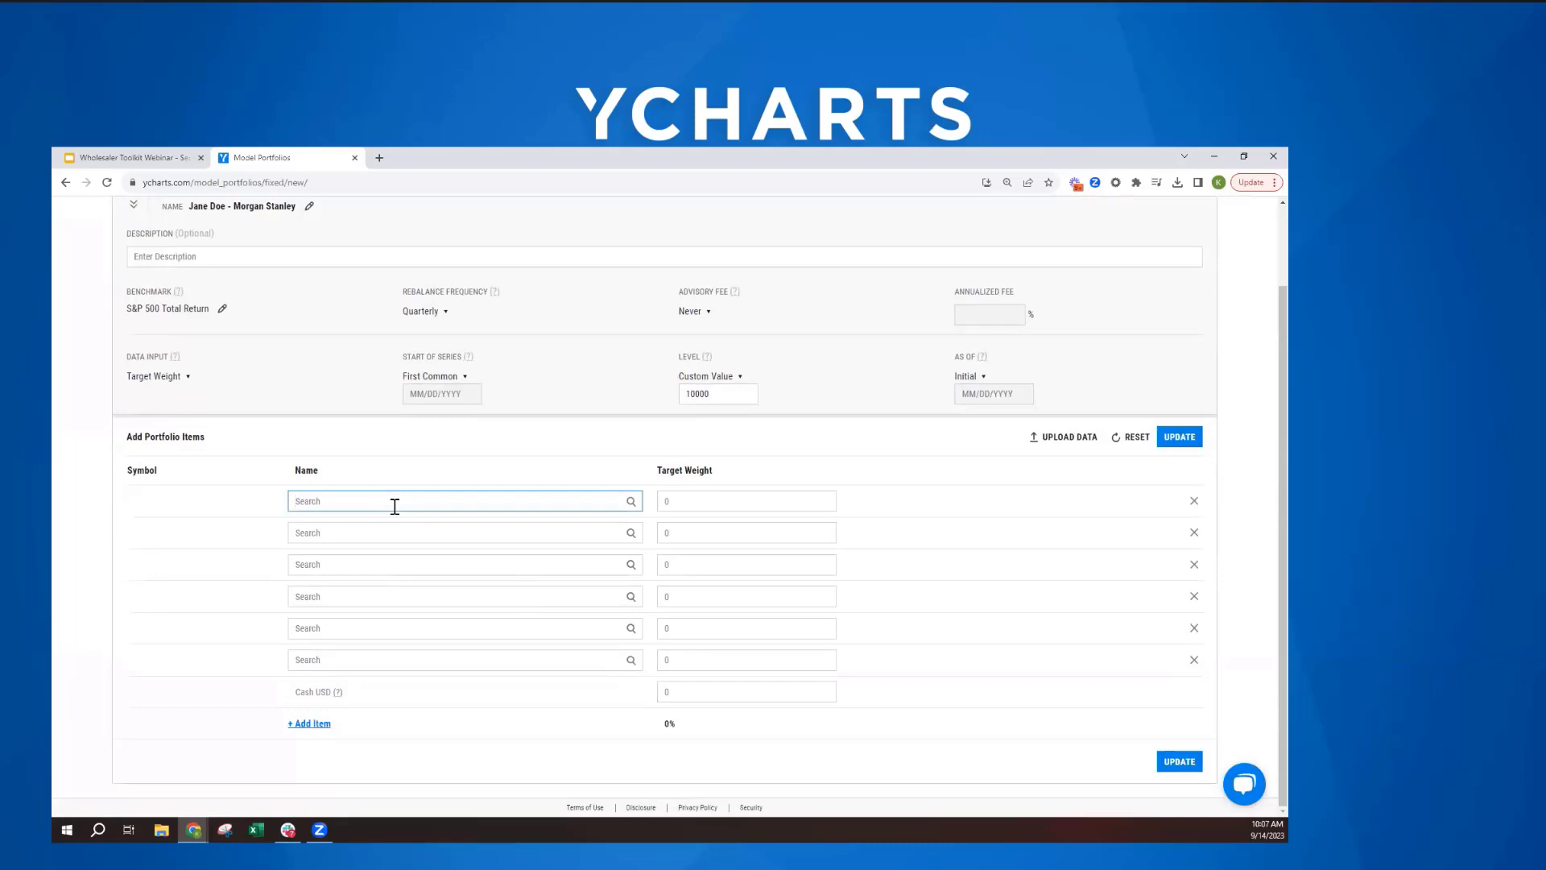
{"action": "type", "text": "spy"}
{"action": "key", "text": "Return"}
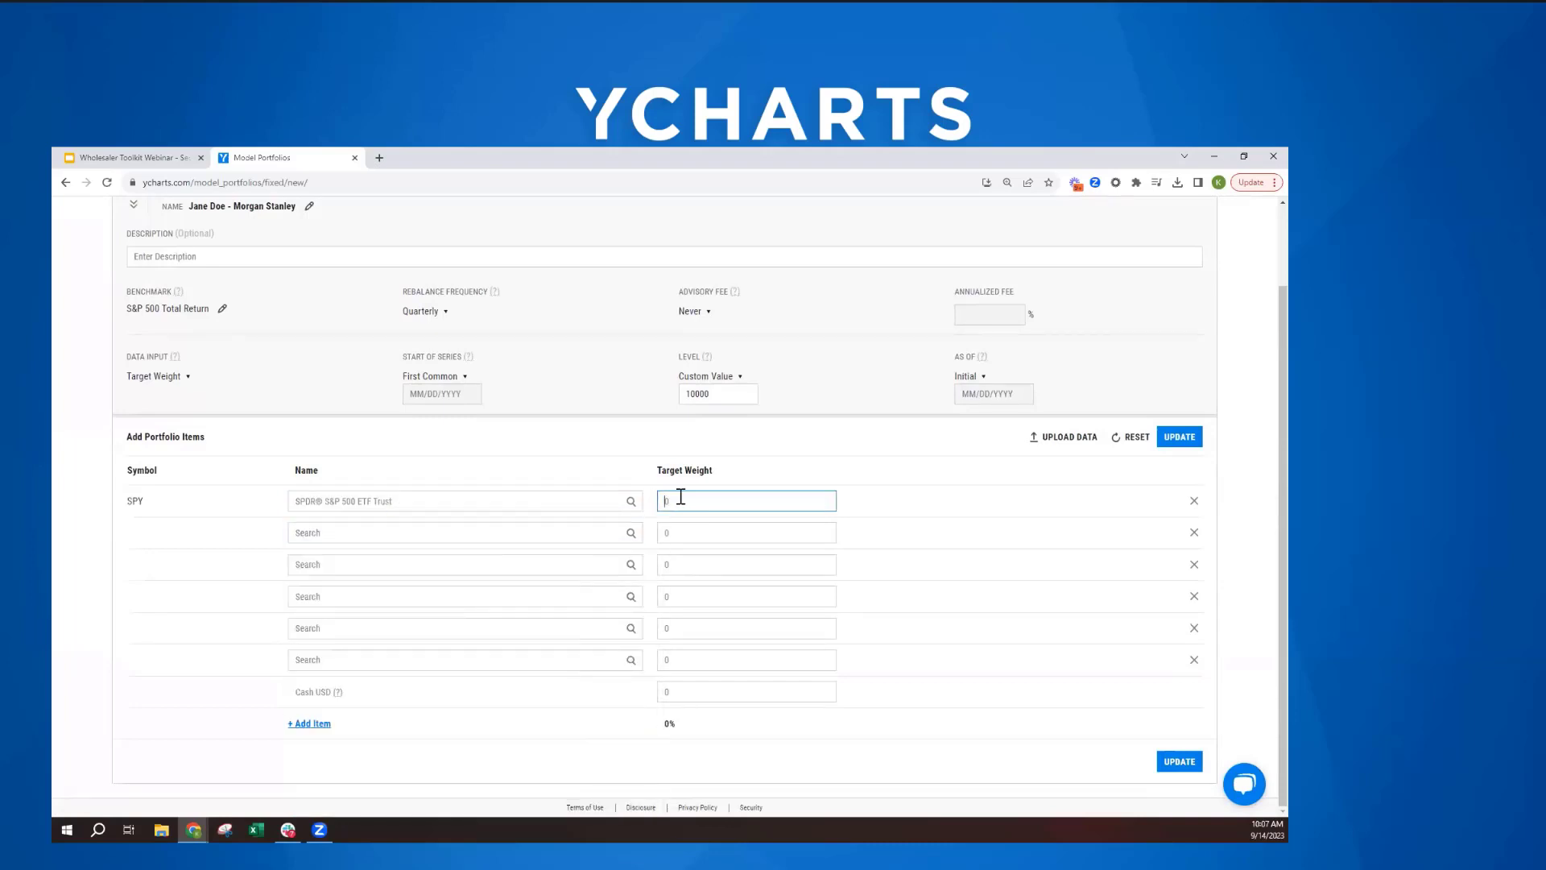
{"action": "type", "text": "60"}
- Extend the portfolio items list to ten holding rows
{"action": "double_click", "coordinate": [310, 723]}
{"action": "scroll", "coordinate": [344, 662], "scroll_direction": "down", "scroll_amount": 1}
{"action": "double_click", "coordinate": [310, 721]}
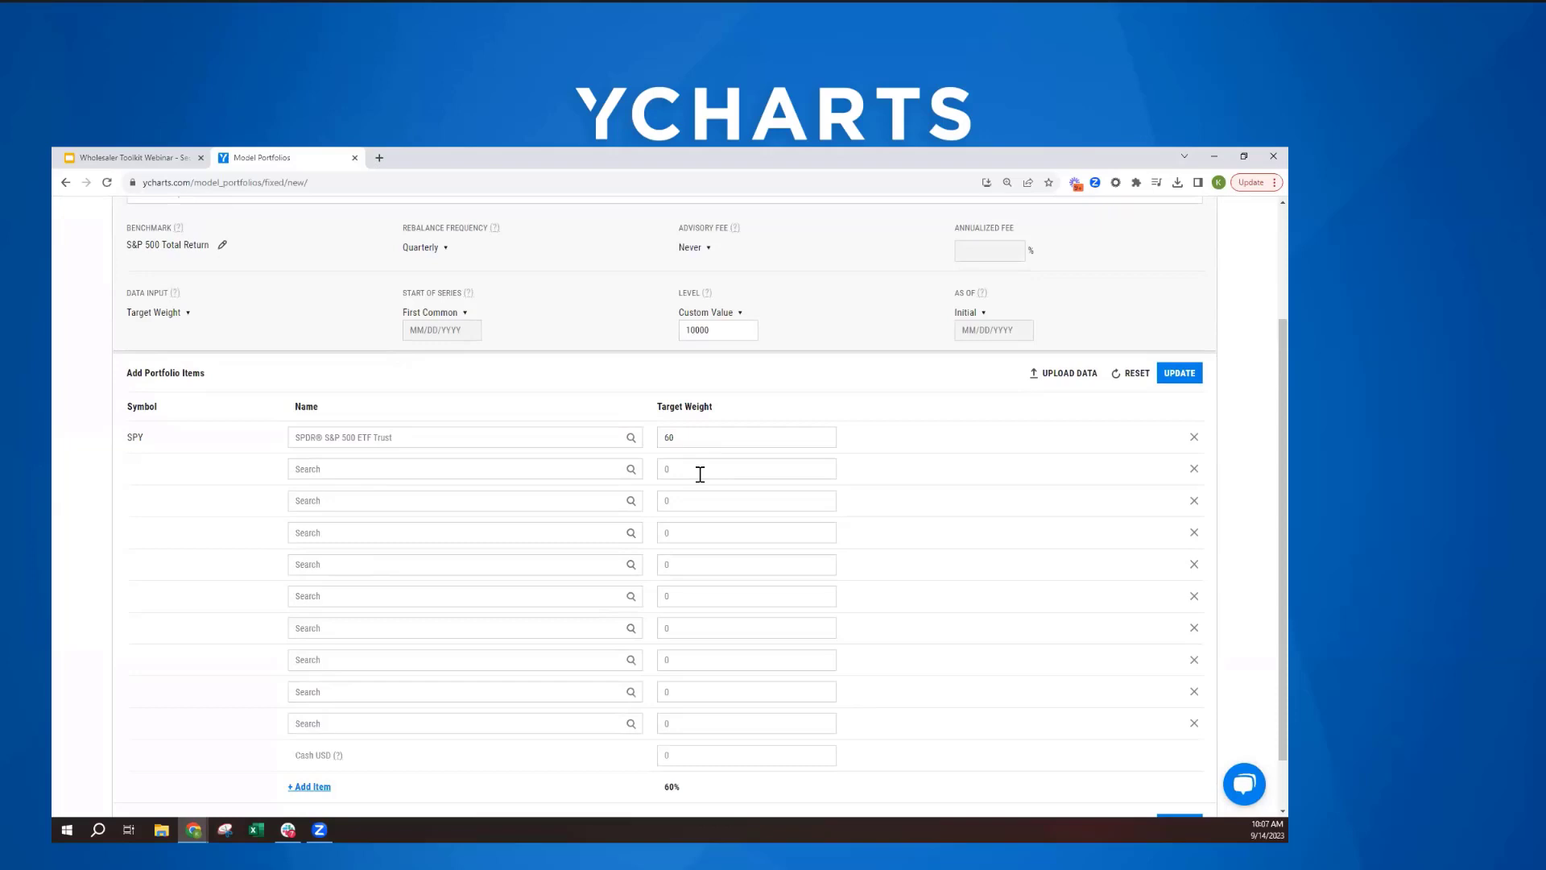
- Download the holdings upload template, open it in Excel and enable editing
{"action": "left_click", "coordinate": [1063, 374]}
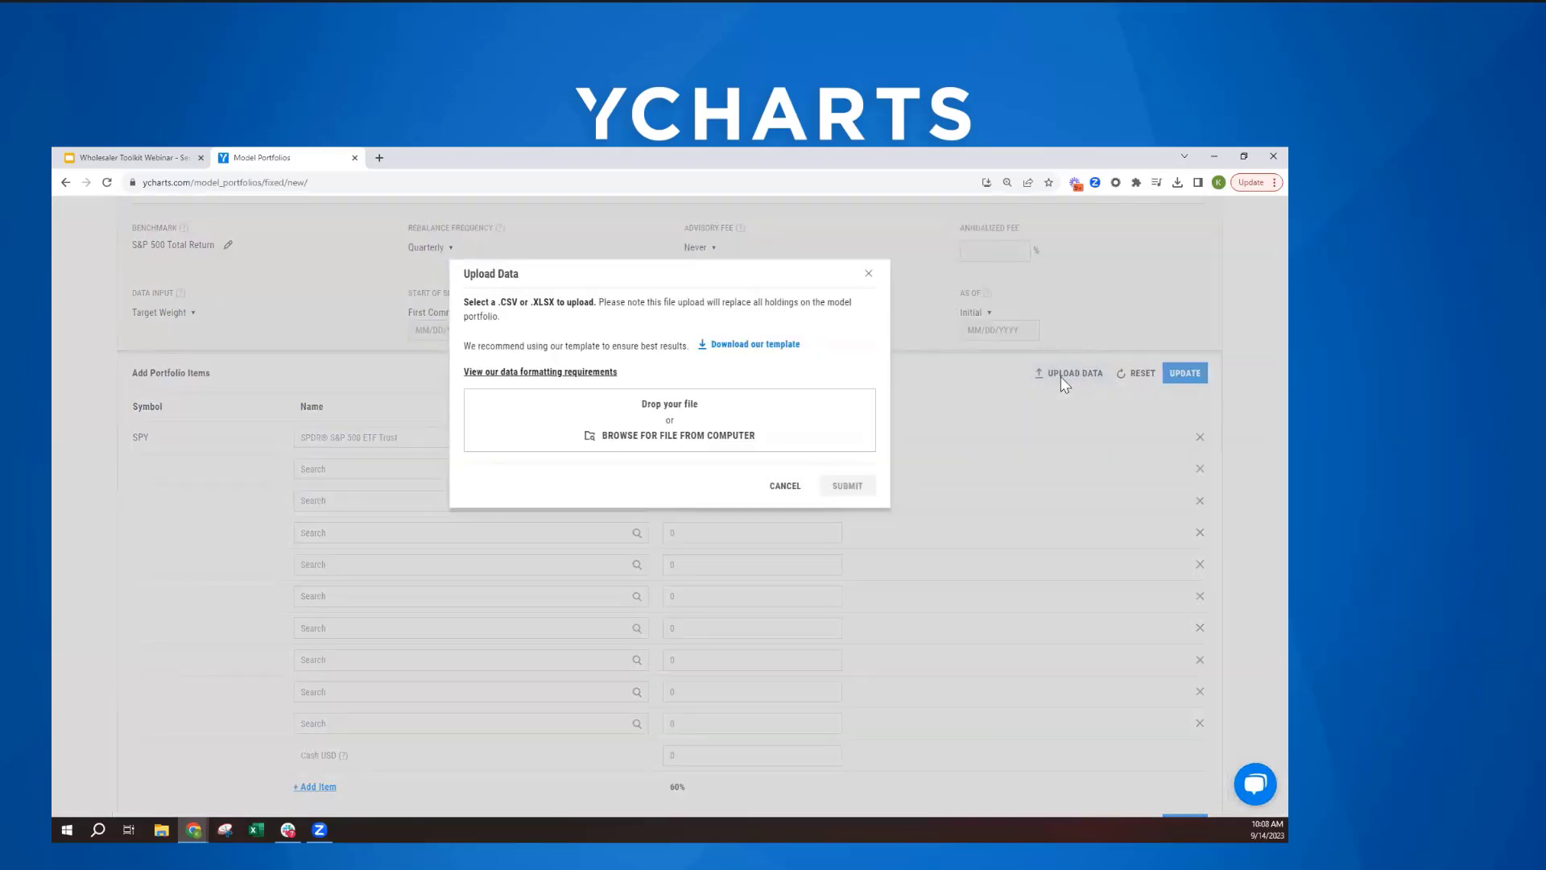
{"action": "left_click", "coordinate": [748, 347]}
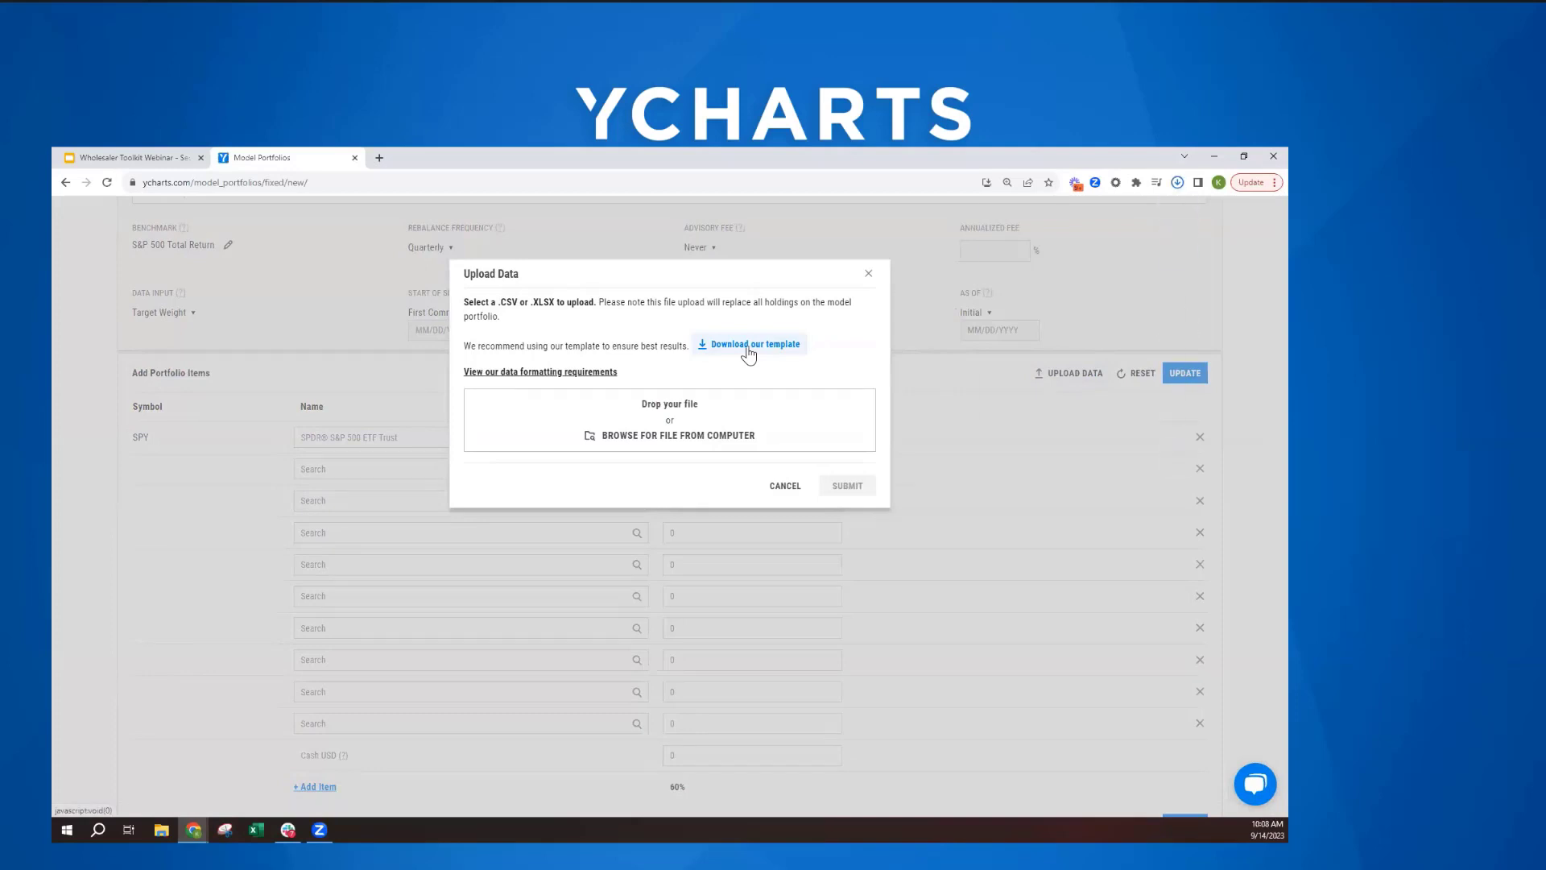
{"action": "left_click", "coordinate": [1052, 212]}
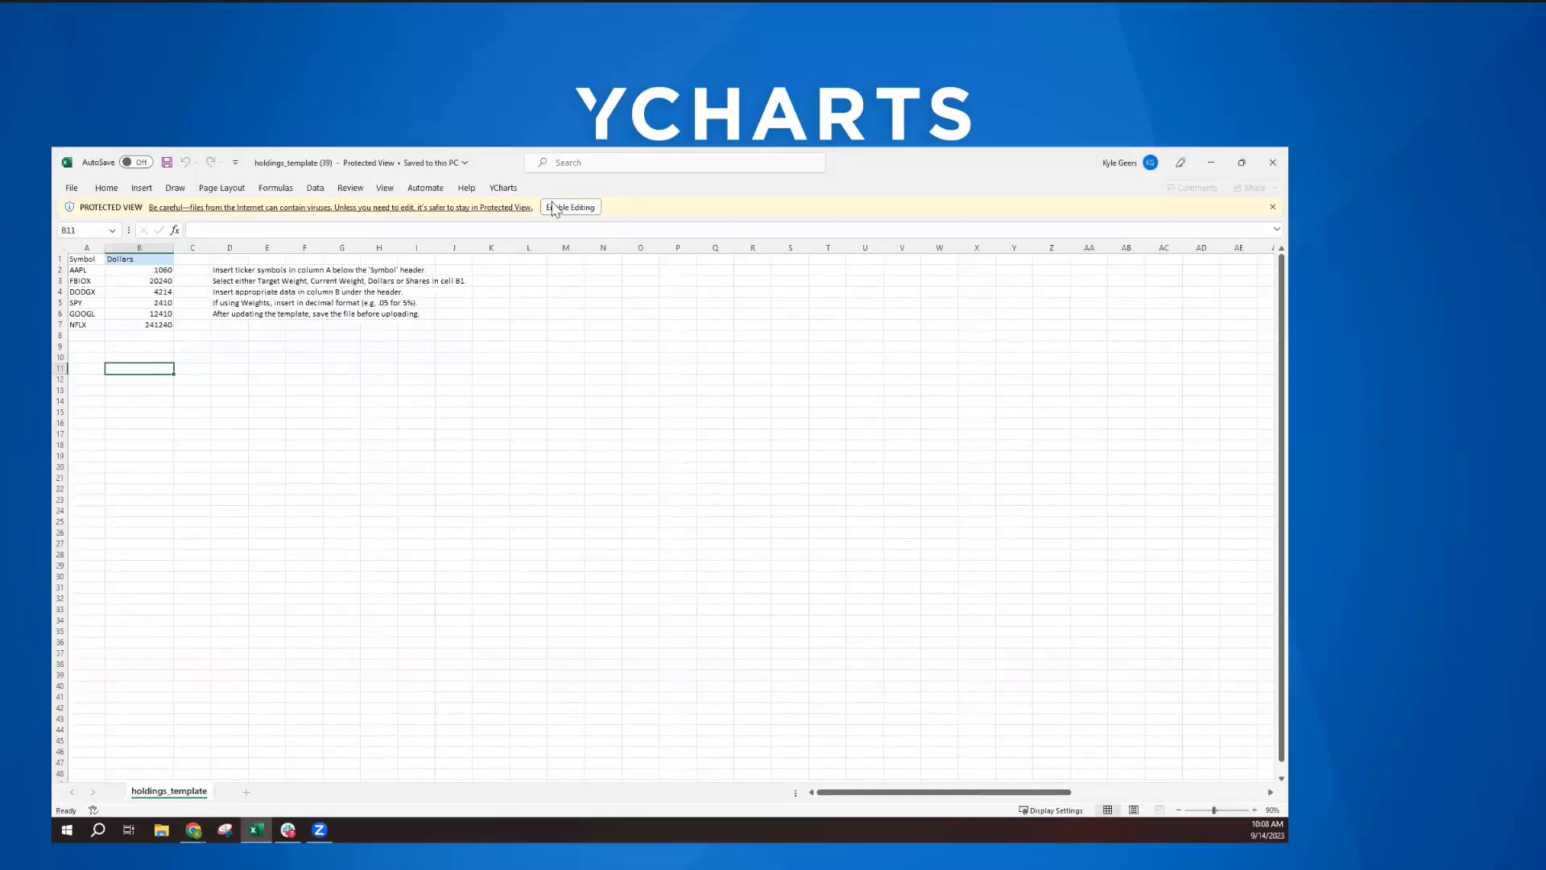
{"action": "left_click", "coordinate": [553, 206]}
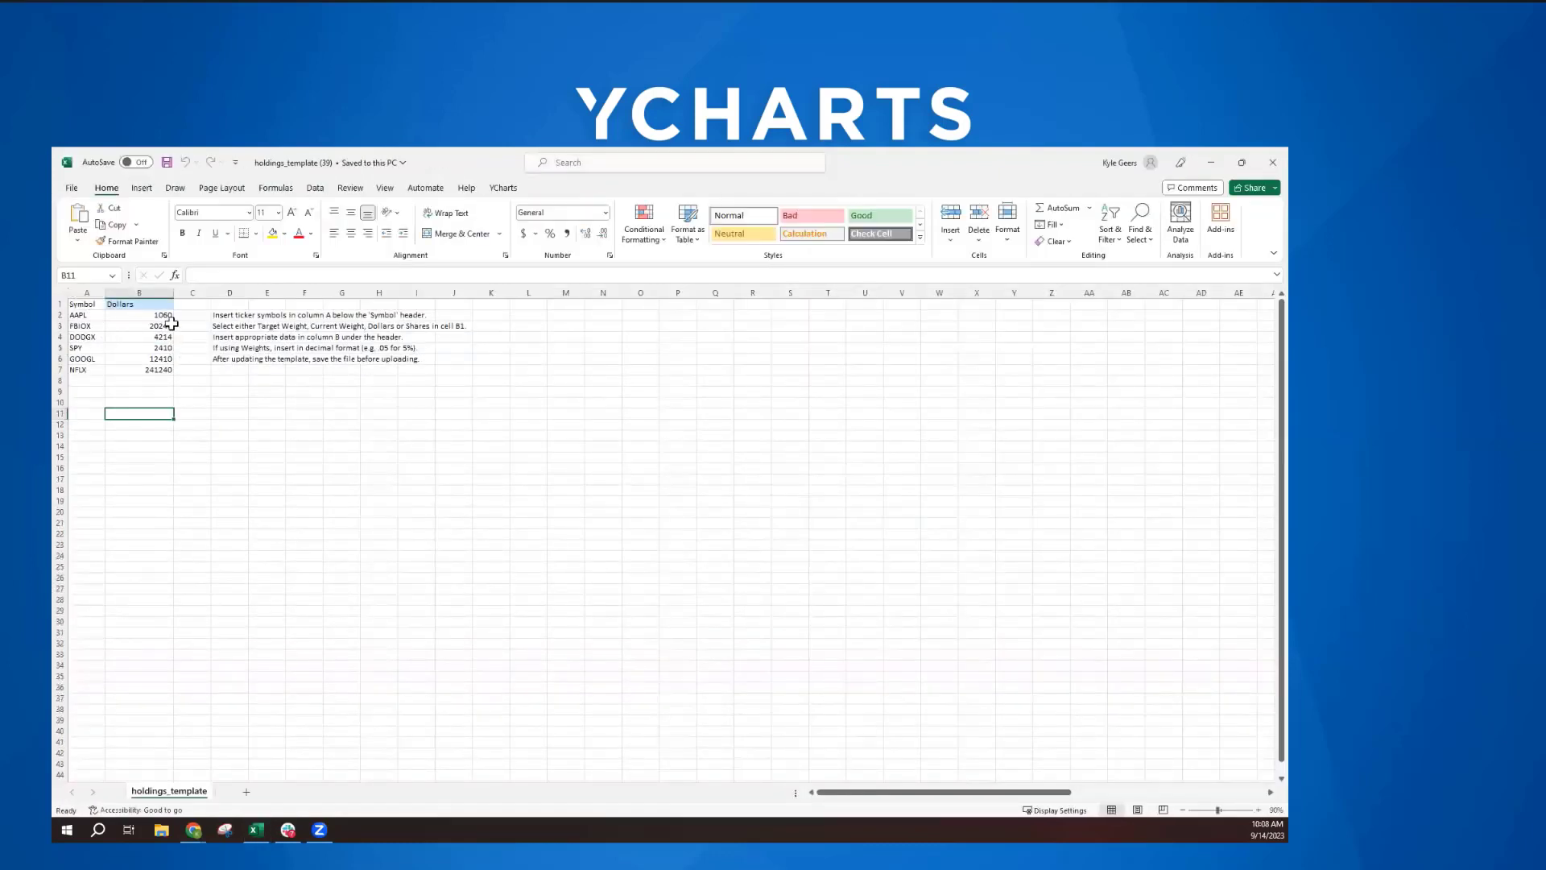
- Inspect the data type choices offered in cell B1 of the holdings template, leaving it on Dollars
{"action": "left_click", "coordinate": [123, 305]}
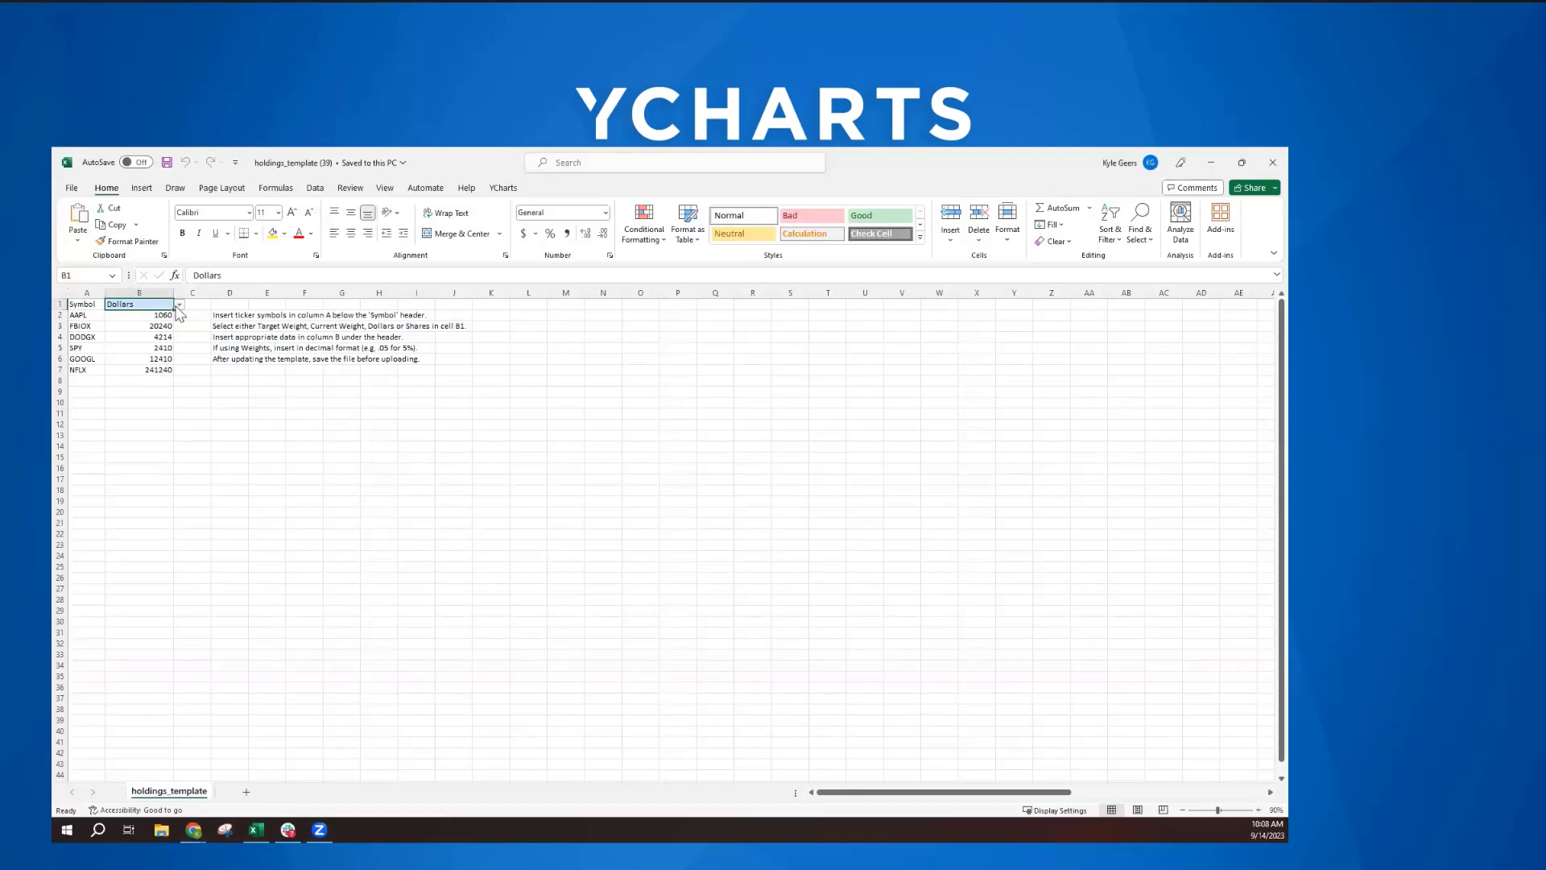
{"action": "left_click", "coordinate": [179, 304]}
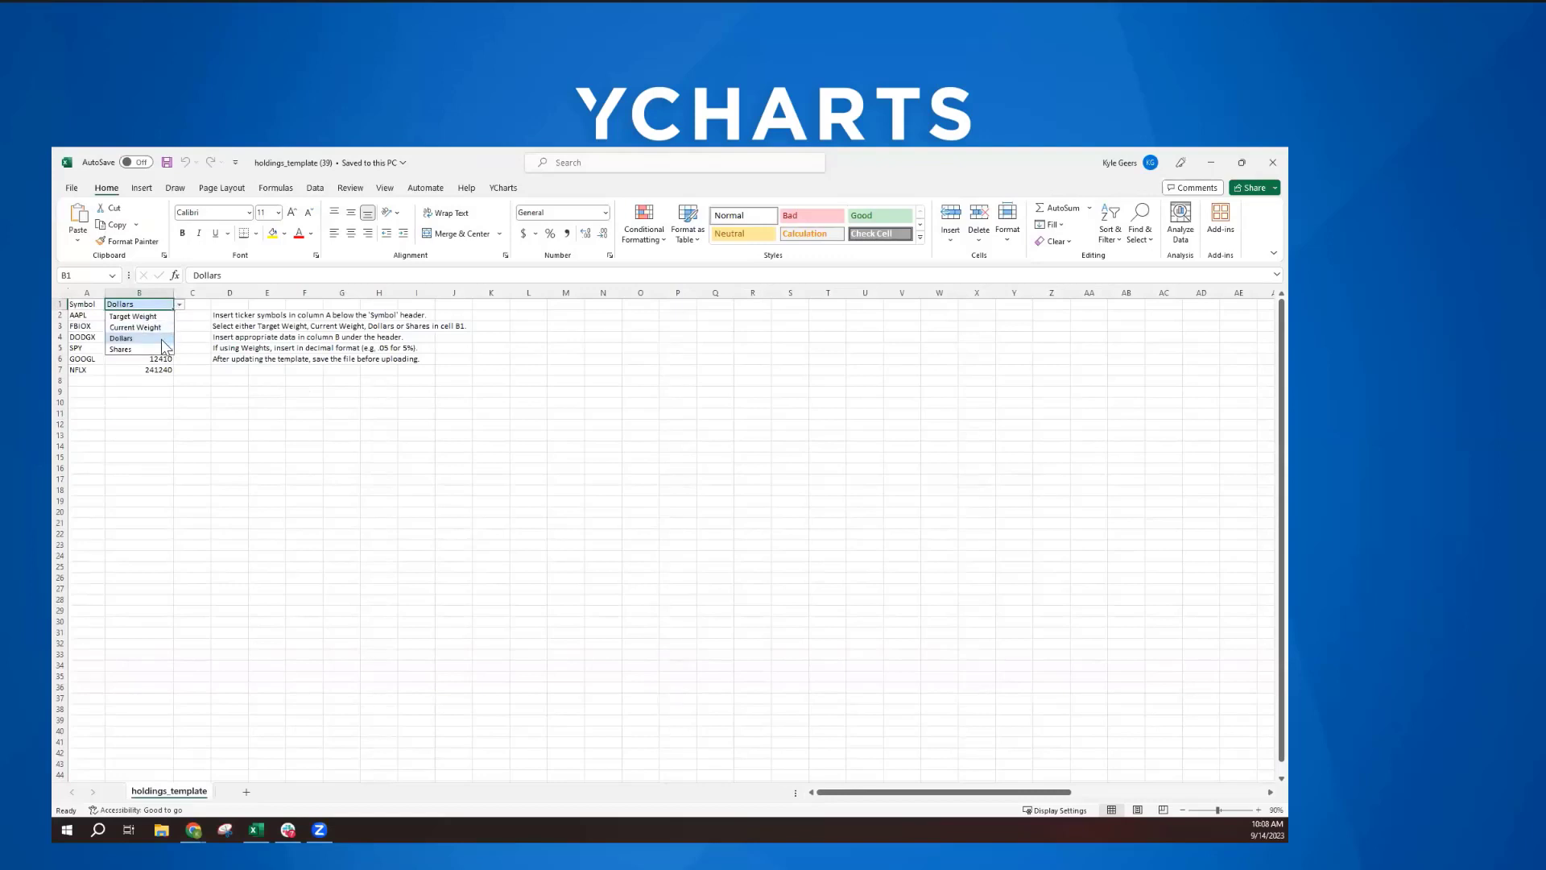
{"action": "left_click", "coordinate": [305, 369]}
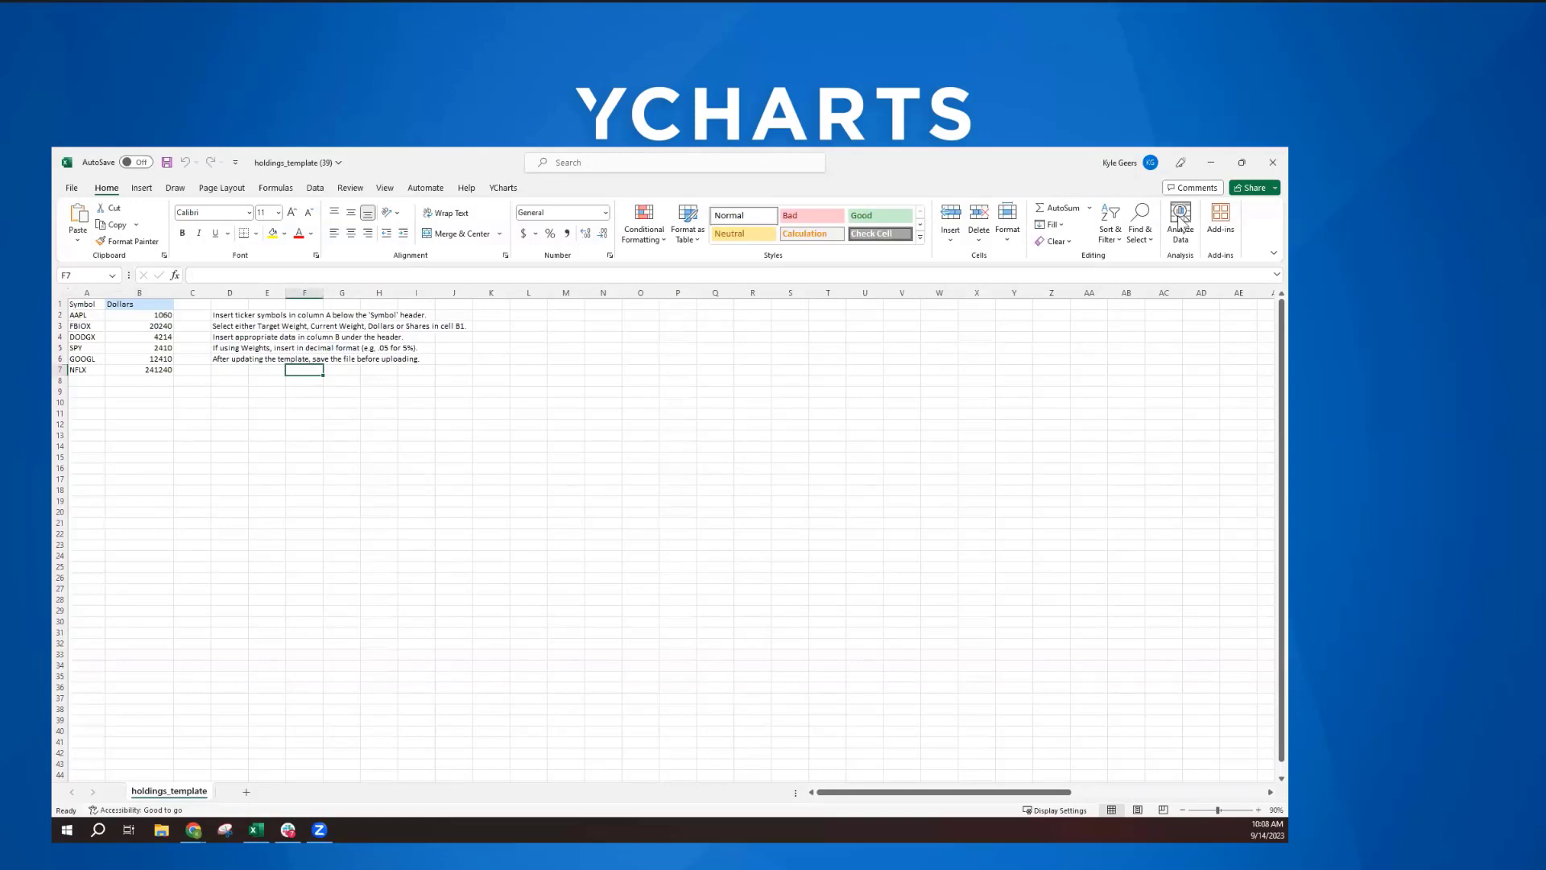
- Close the template workbook and dismiss the Upload Data dialog in YCharts without submitting a file
{"action": "left_click", "coordinate": [1258, 166]}
{"action": "left_click", "coordinate": [694, 508]}
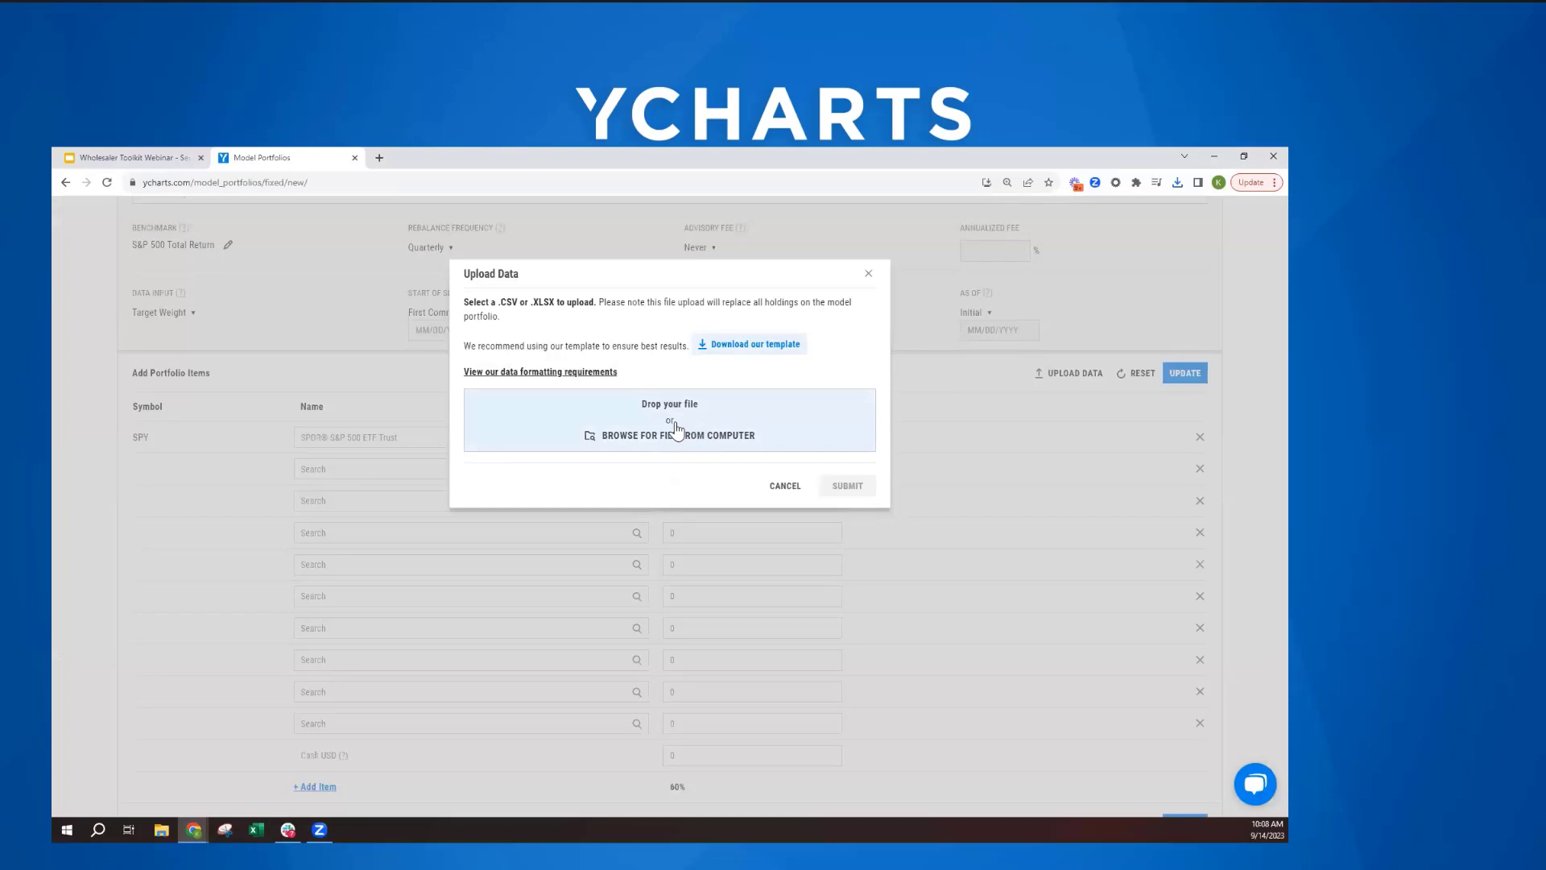
{"action": "left_click", "coordinate": [868, 274]}
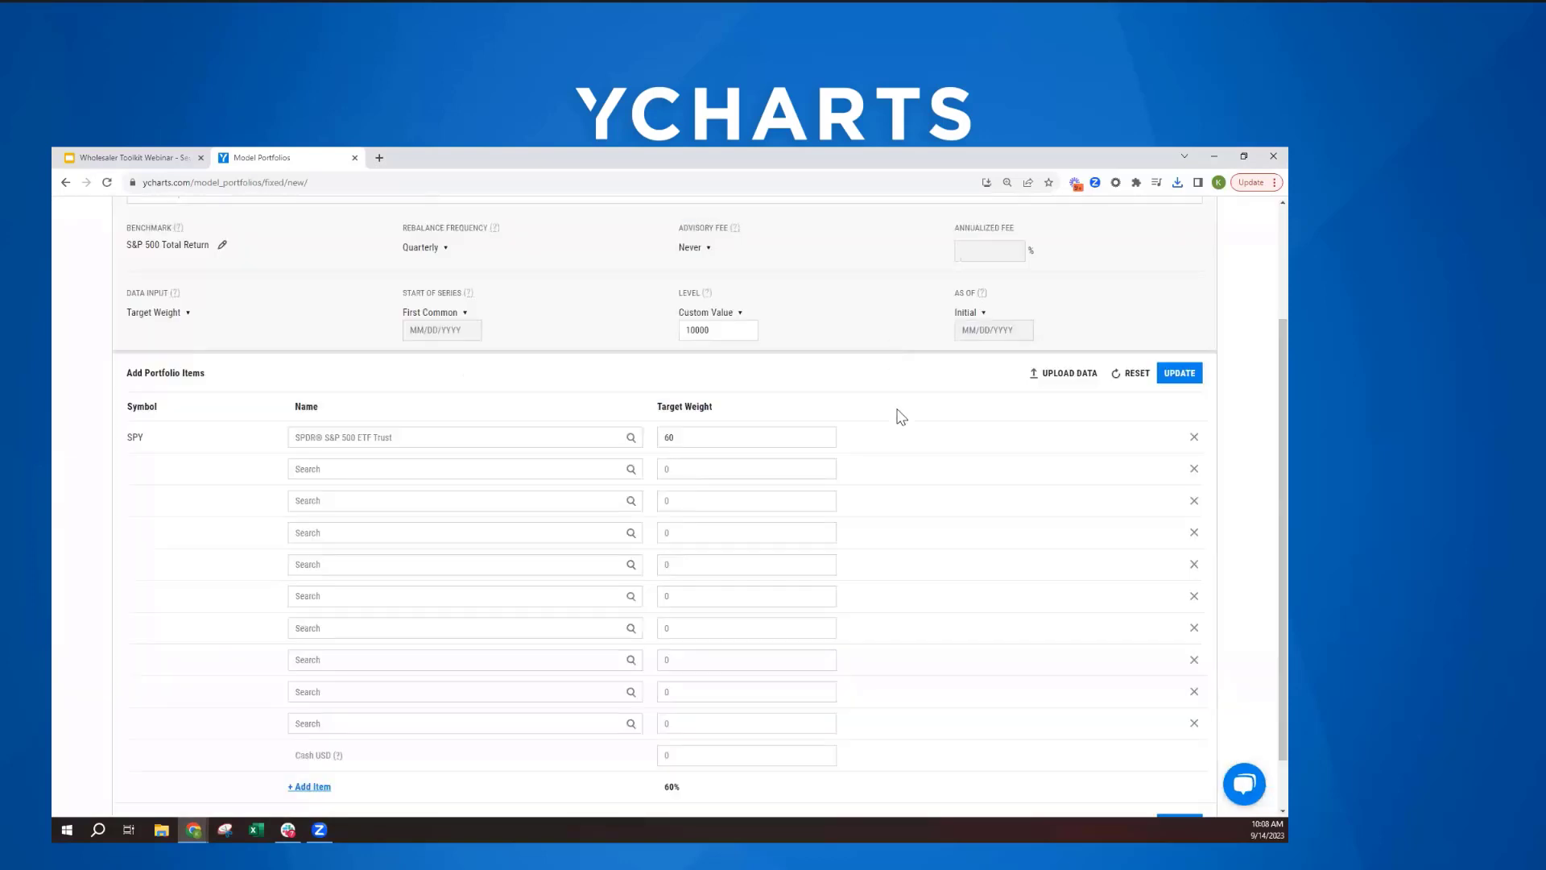
- Update the portfolio items, leave the editor without saving, and open the existing Morgan Stanley client portfolio from the model portfolios list
{"action": "scroll", "coordinate": [927, 535], "scroll_direction": "up", "scroll_amount": 3}
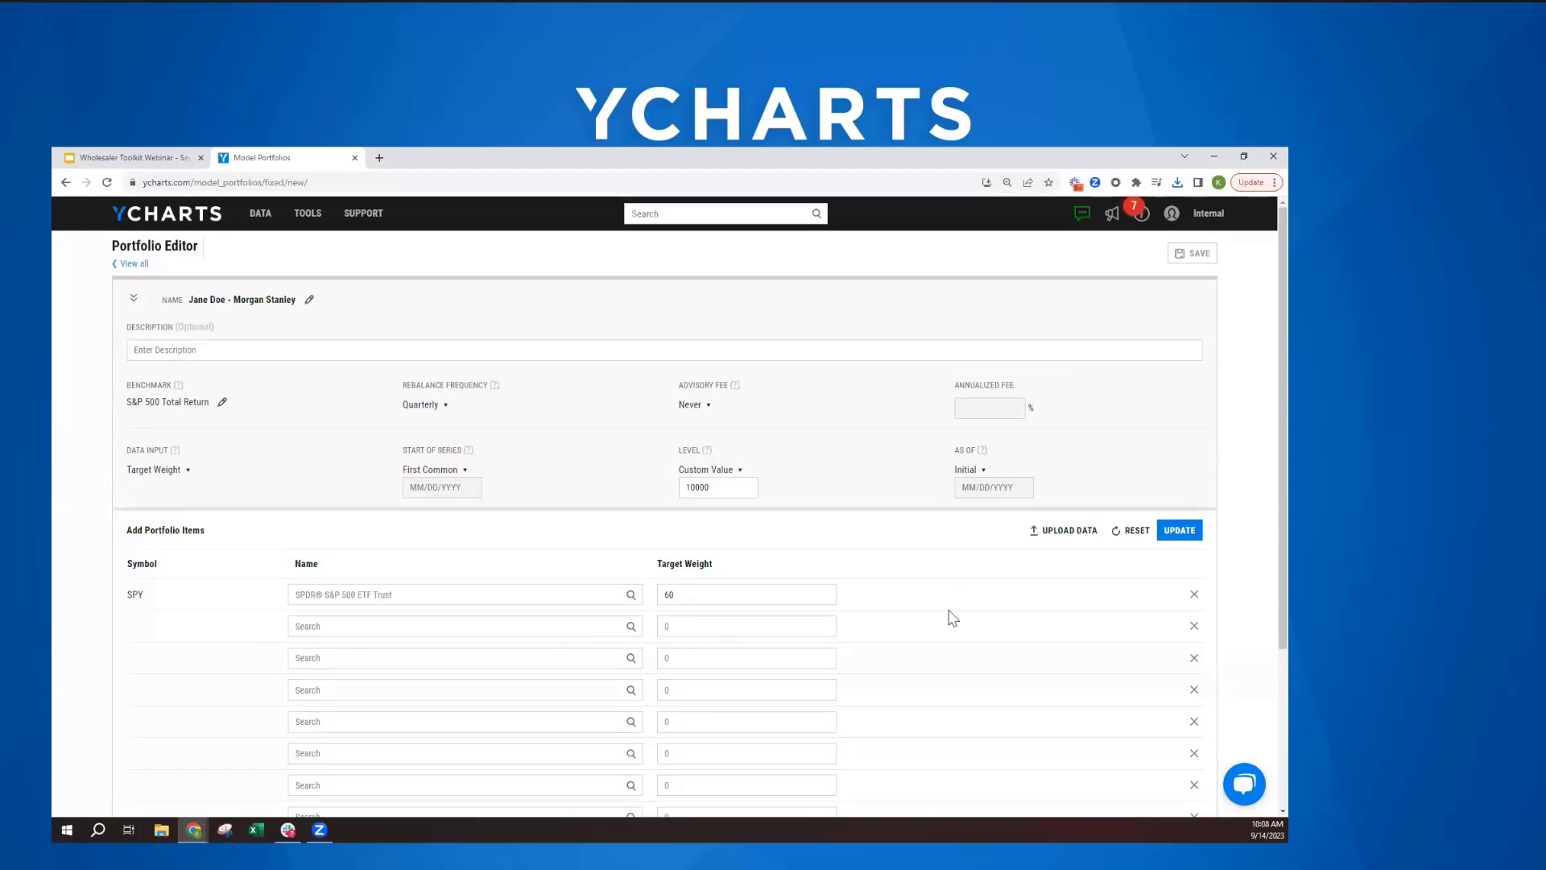
{"action": "left_click", "coordinate": [1188, 532]}
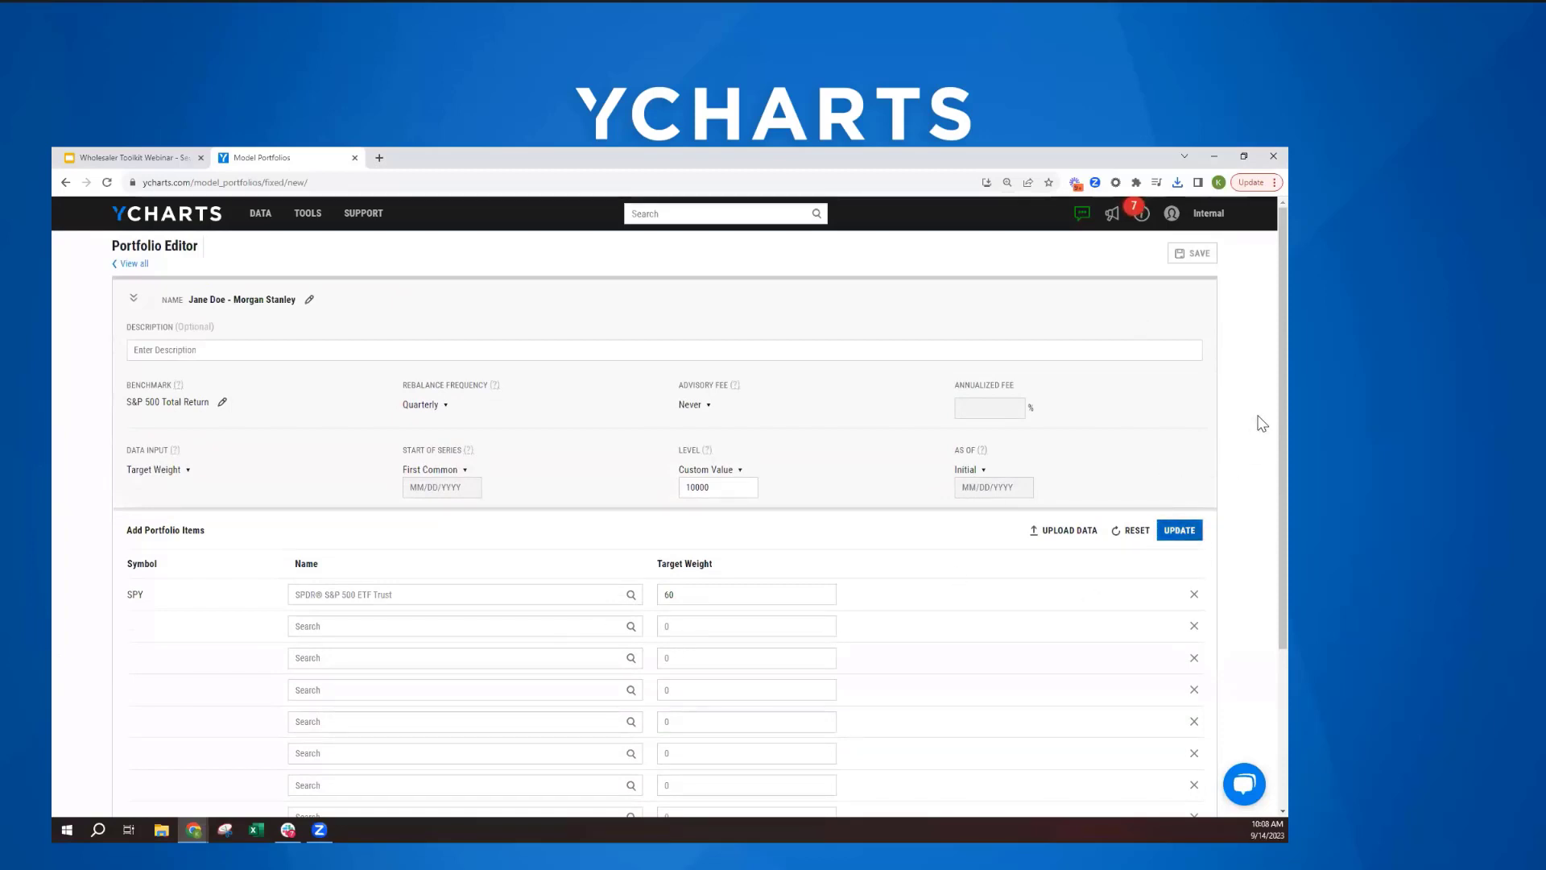
{"action": "left_click", "coordinate": [127, 269]}
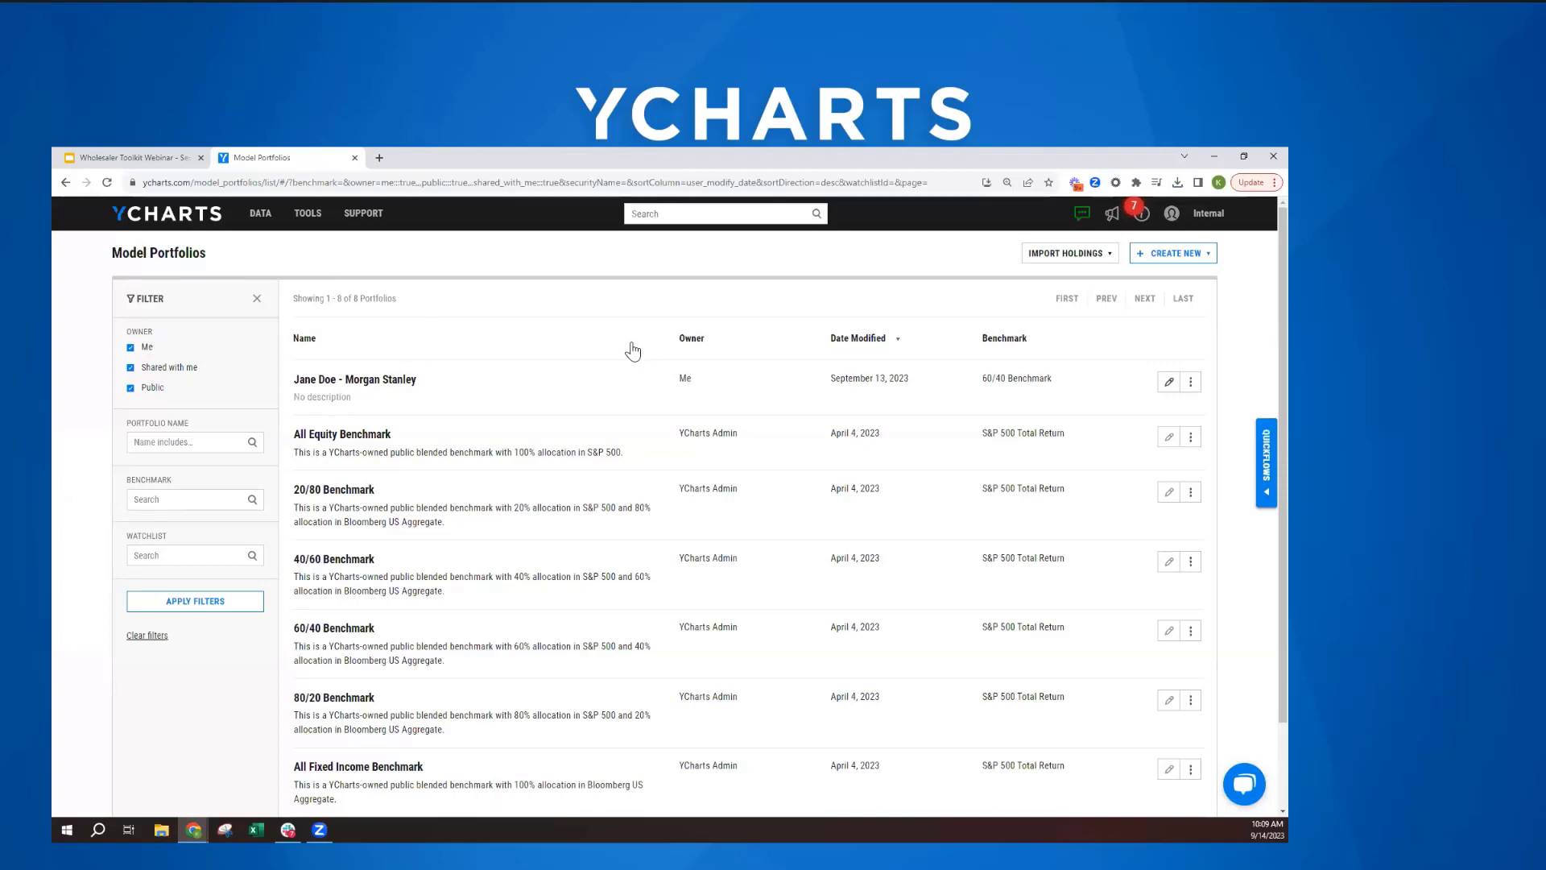
{"action": "left_click", "coordinate": [370, 385]}
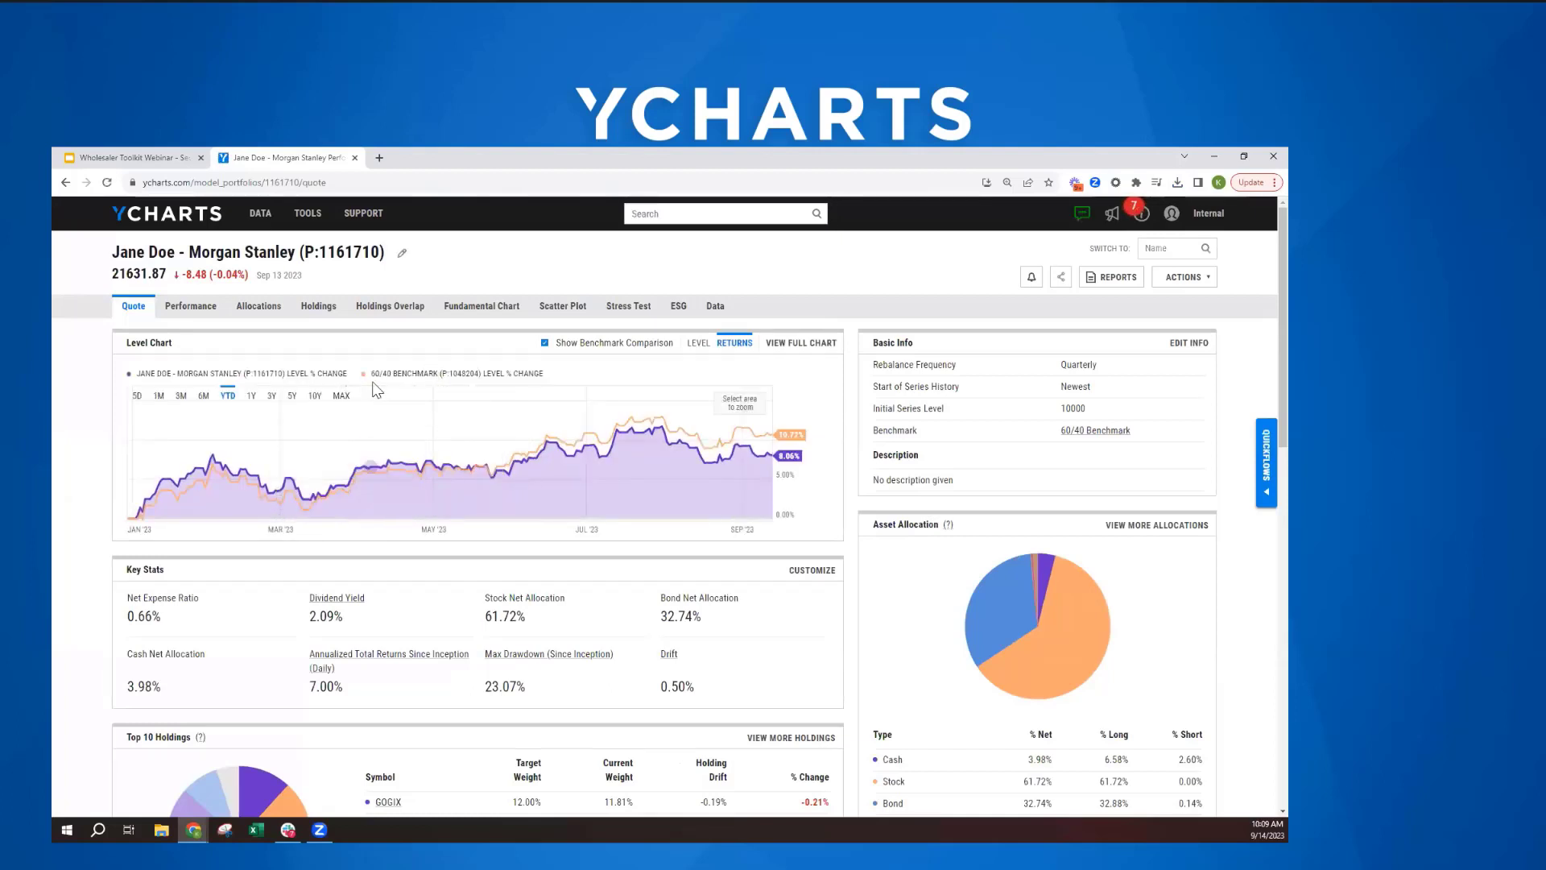
- Review the portfolio's quote overview, including the key stats customization choices, top 10 holdings, asset allocation and risk sections
{"action": "scroll", "coordinate": [255, 491], "scroll_direction": "down", "scroll_amount": 2}
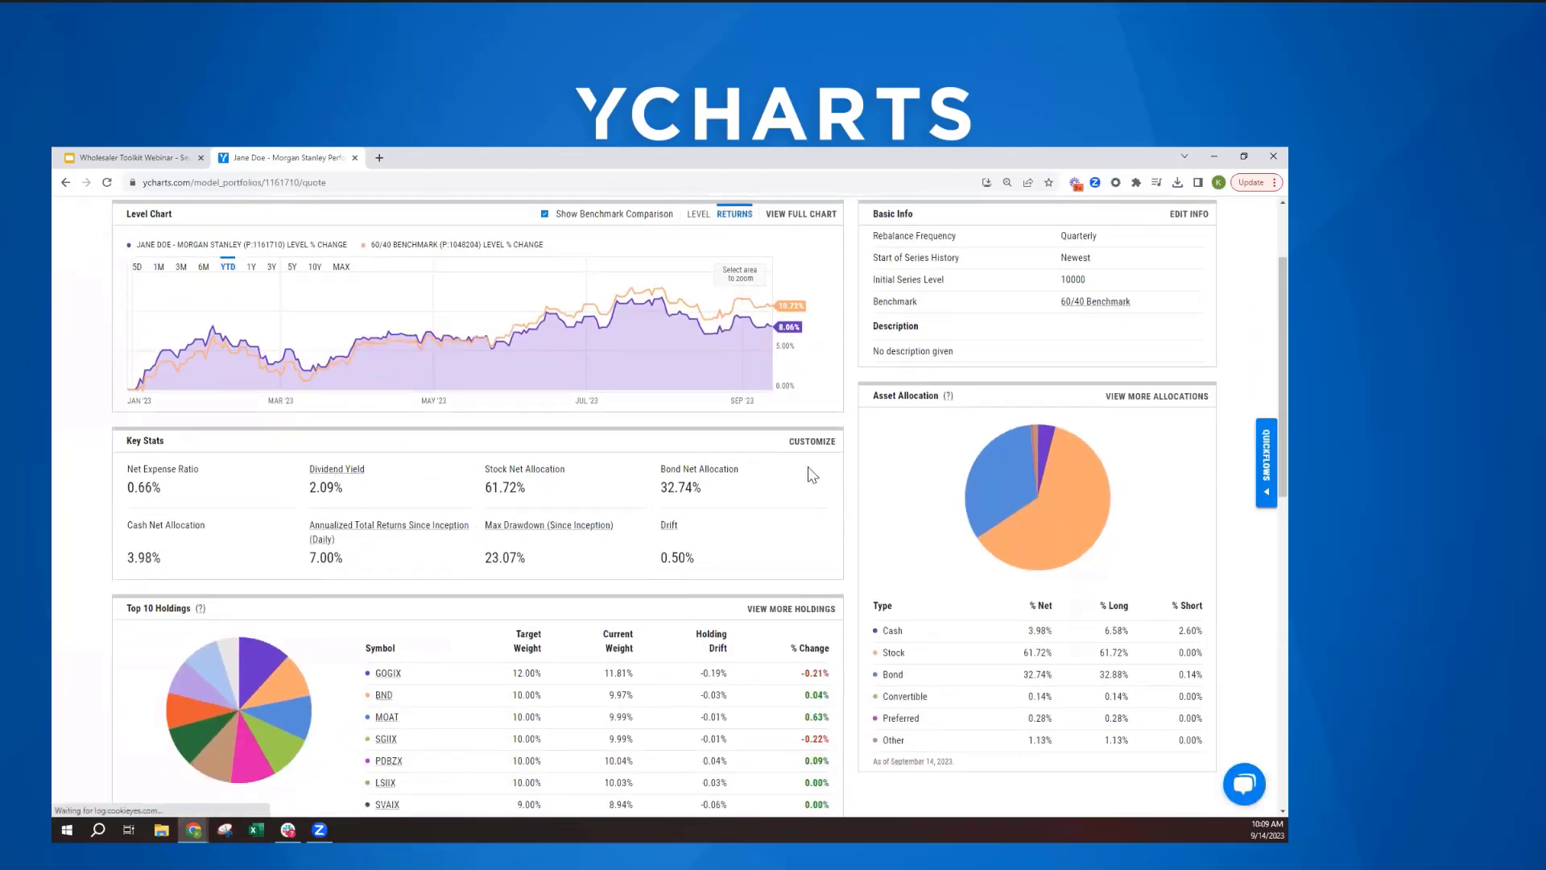
{"action": "left_click", "coordinate": [817, 443]}
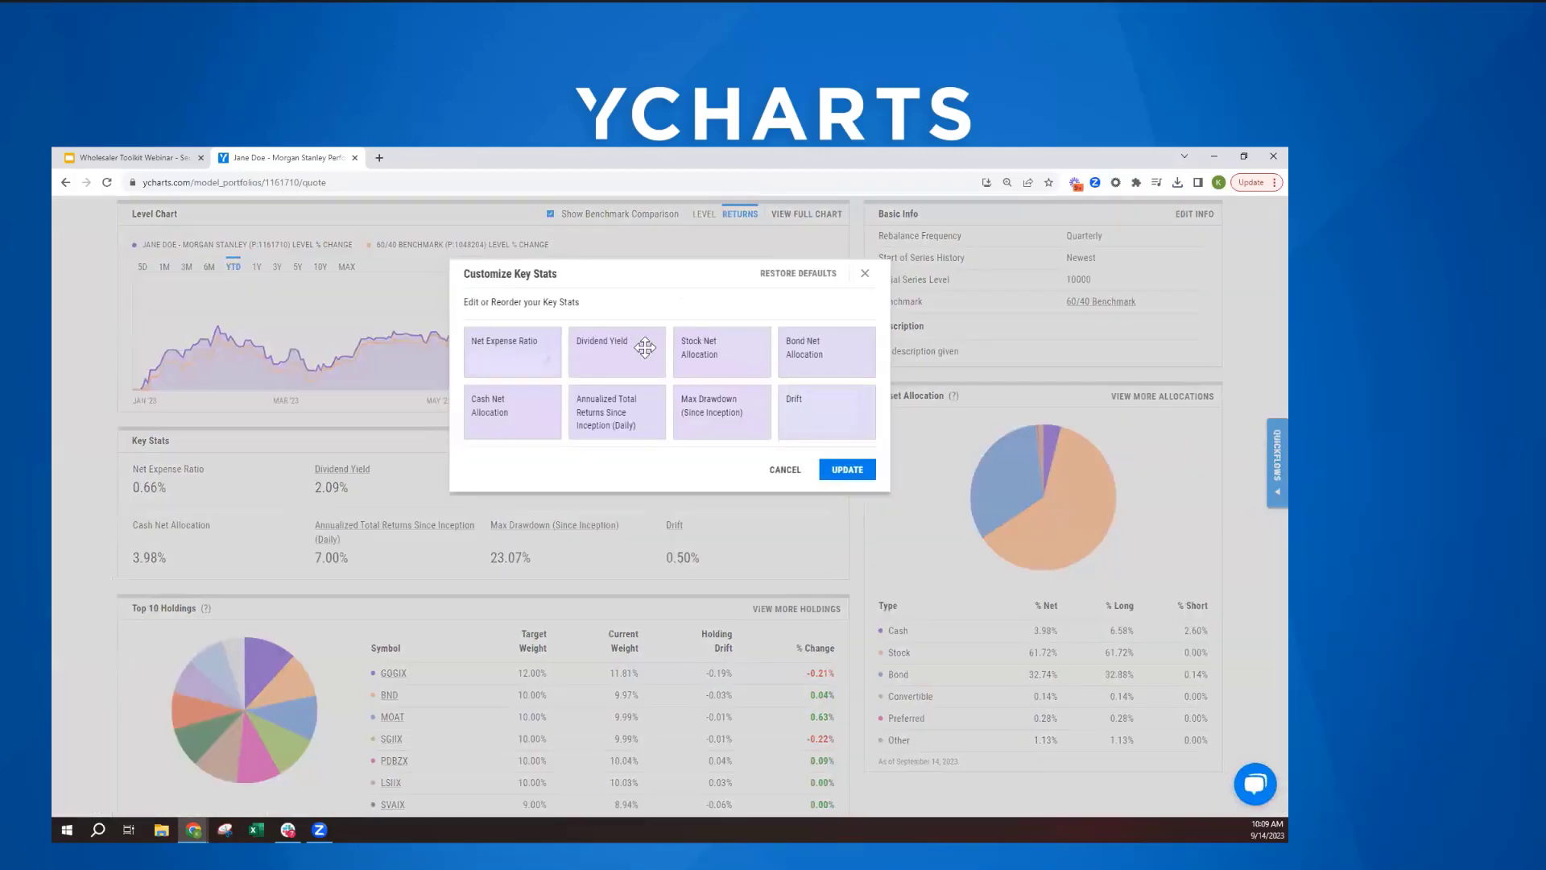
{"action": "left_click", "coordinate": [866, 277]}
{"action": "scroll", "coordinate": [983, 473], "scroll_direction": "down", "scroll_amount": 2}
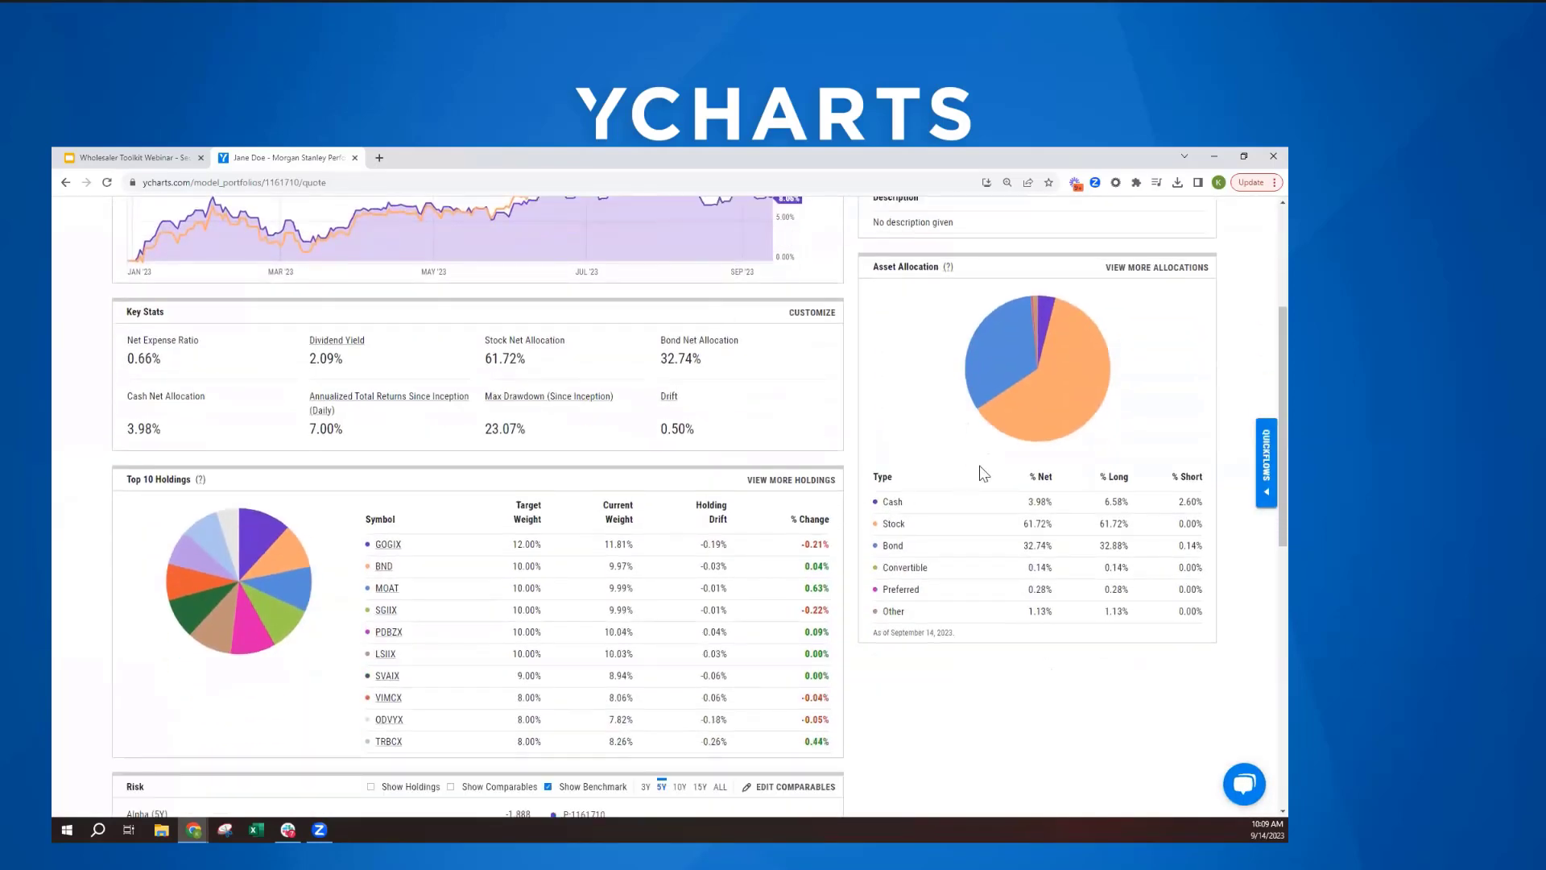
{"action": "scroll", "coordinate": [1035, 421], "scroll_direction": "down", "scroll_amount": 1}
{"action": "scroll", "coordinate": [1039, 411], "scroll_direction": "down", "scroll_amount": 1}
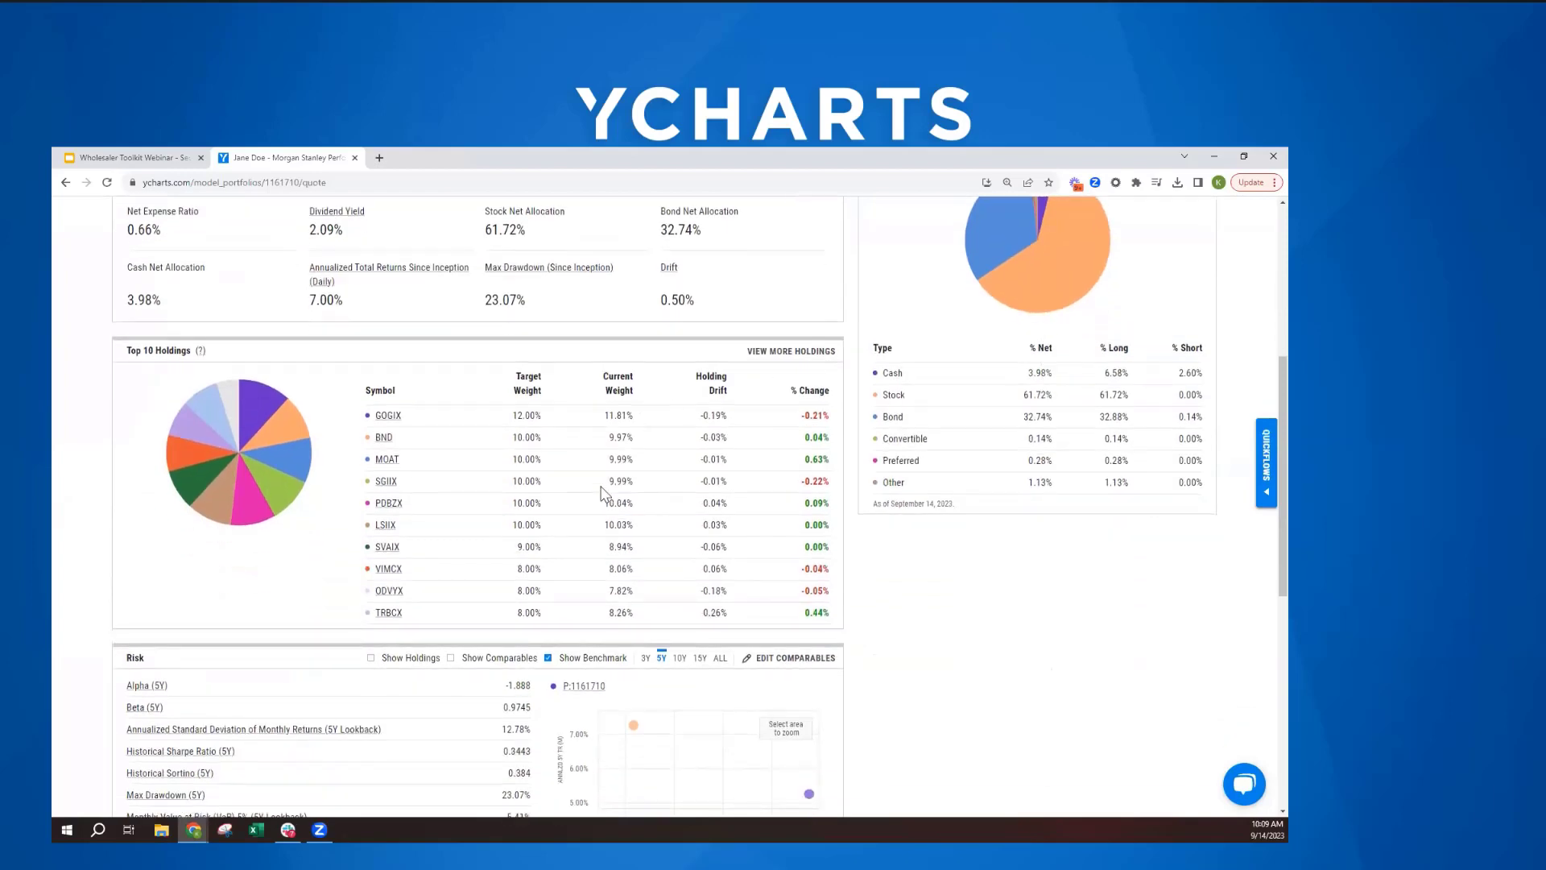
{"action": "scroll", "coordinate": [603, 492], "scroll_direction": "up", "scroll_amount": 6}
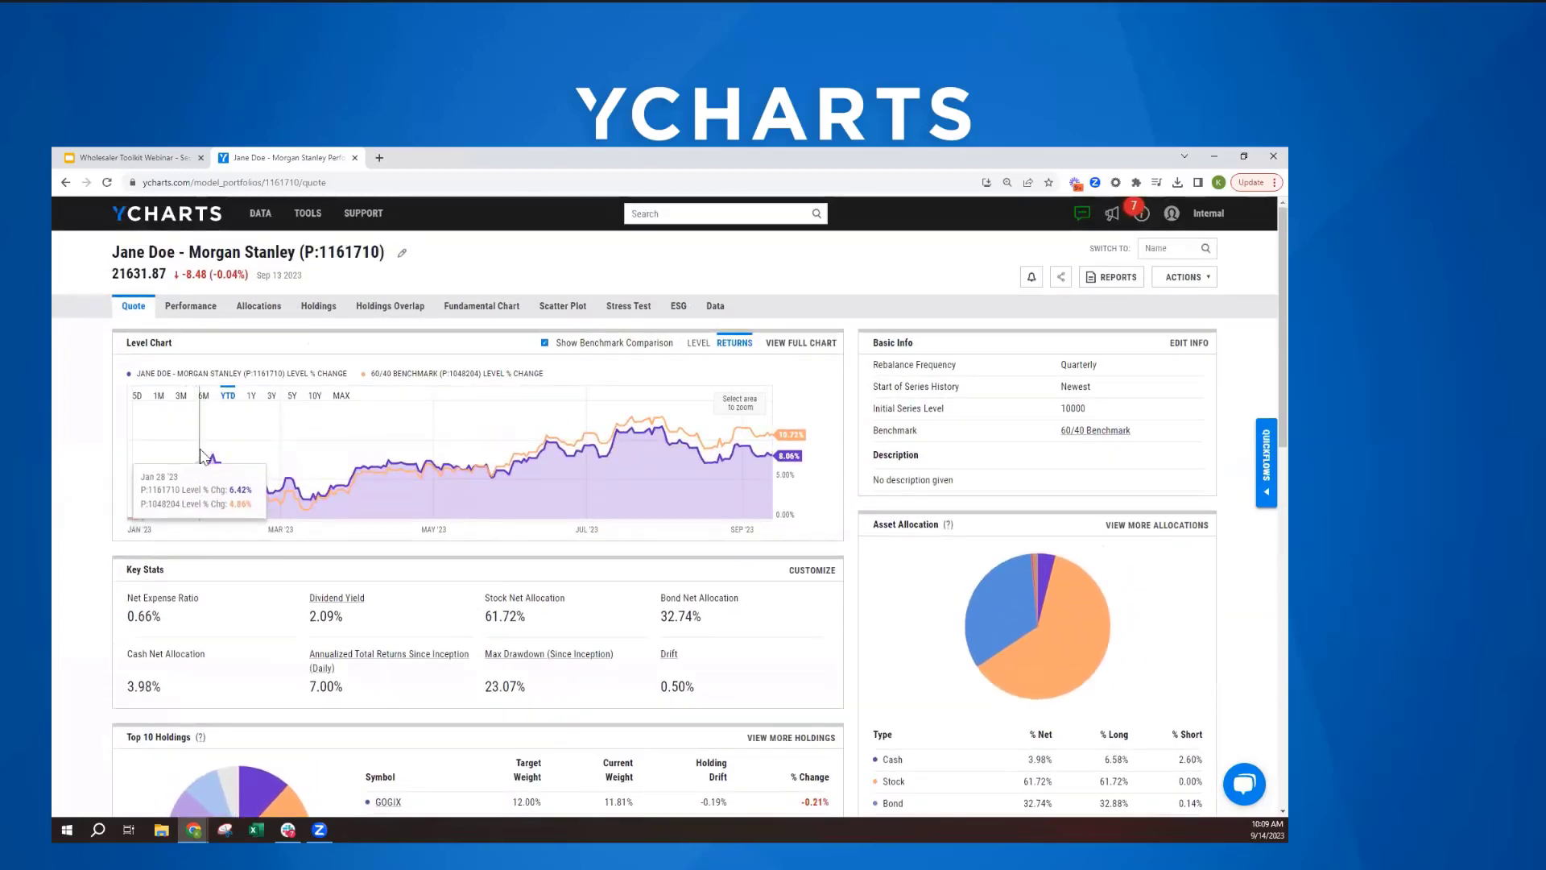
- Examine the portfolio's performance against the 60/40 Benchmark, covering cumulative, periodic and annual total returns
{"action": "left_click", "coordinate": [193, 310]}
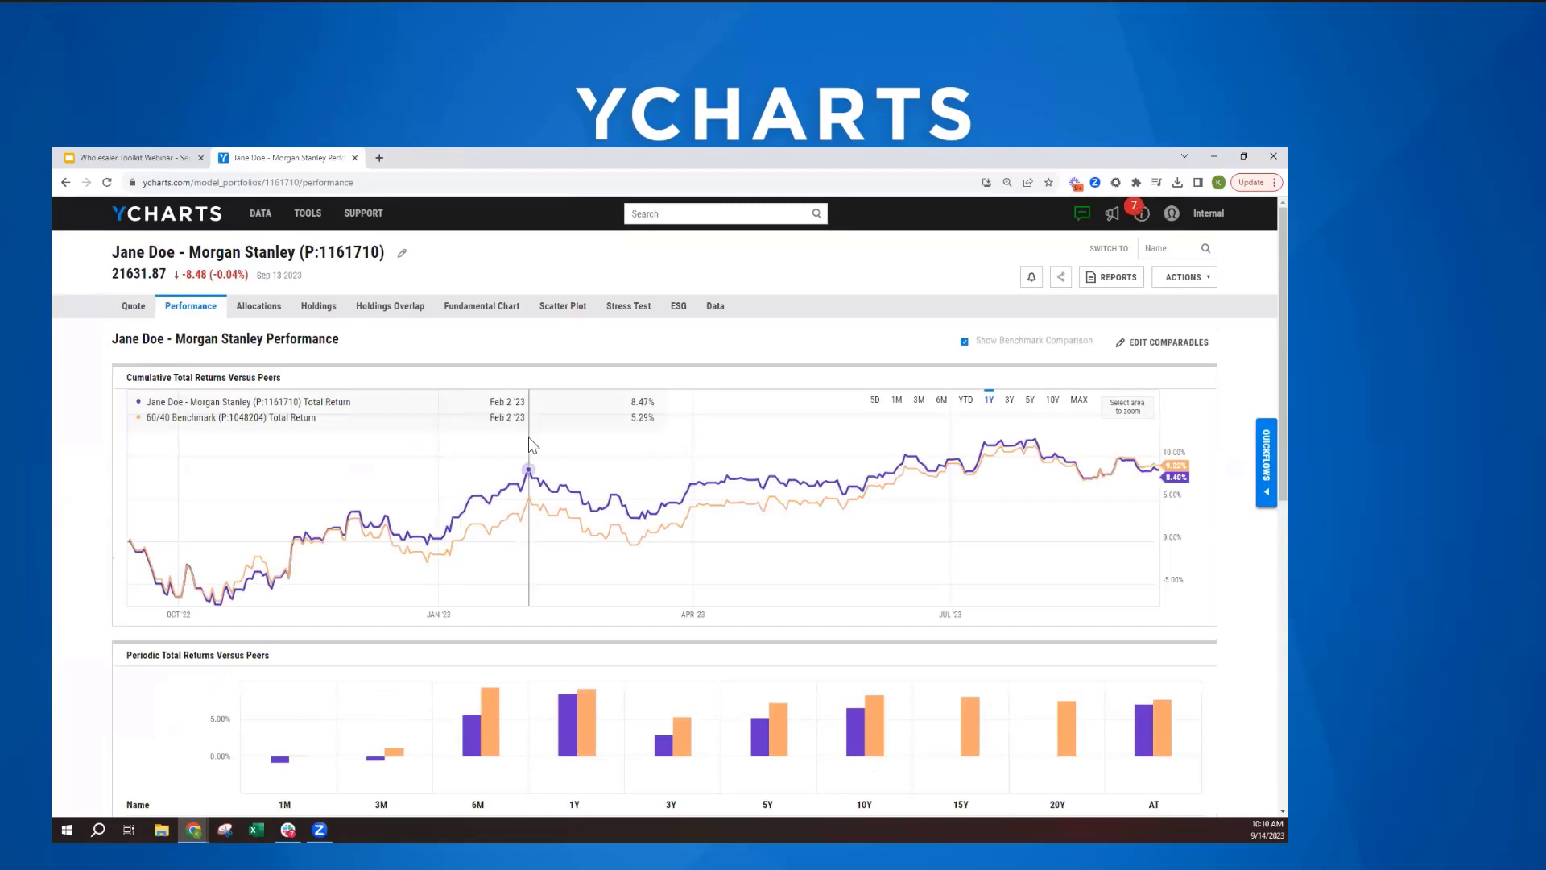
{"action": "scroll", "coordinate": [529, 445], "scroll_direction": "down", "scroll_amount": 3}
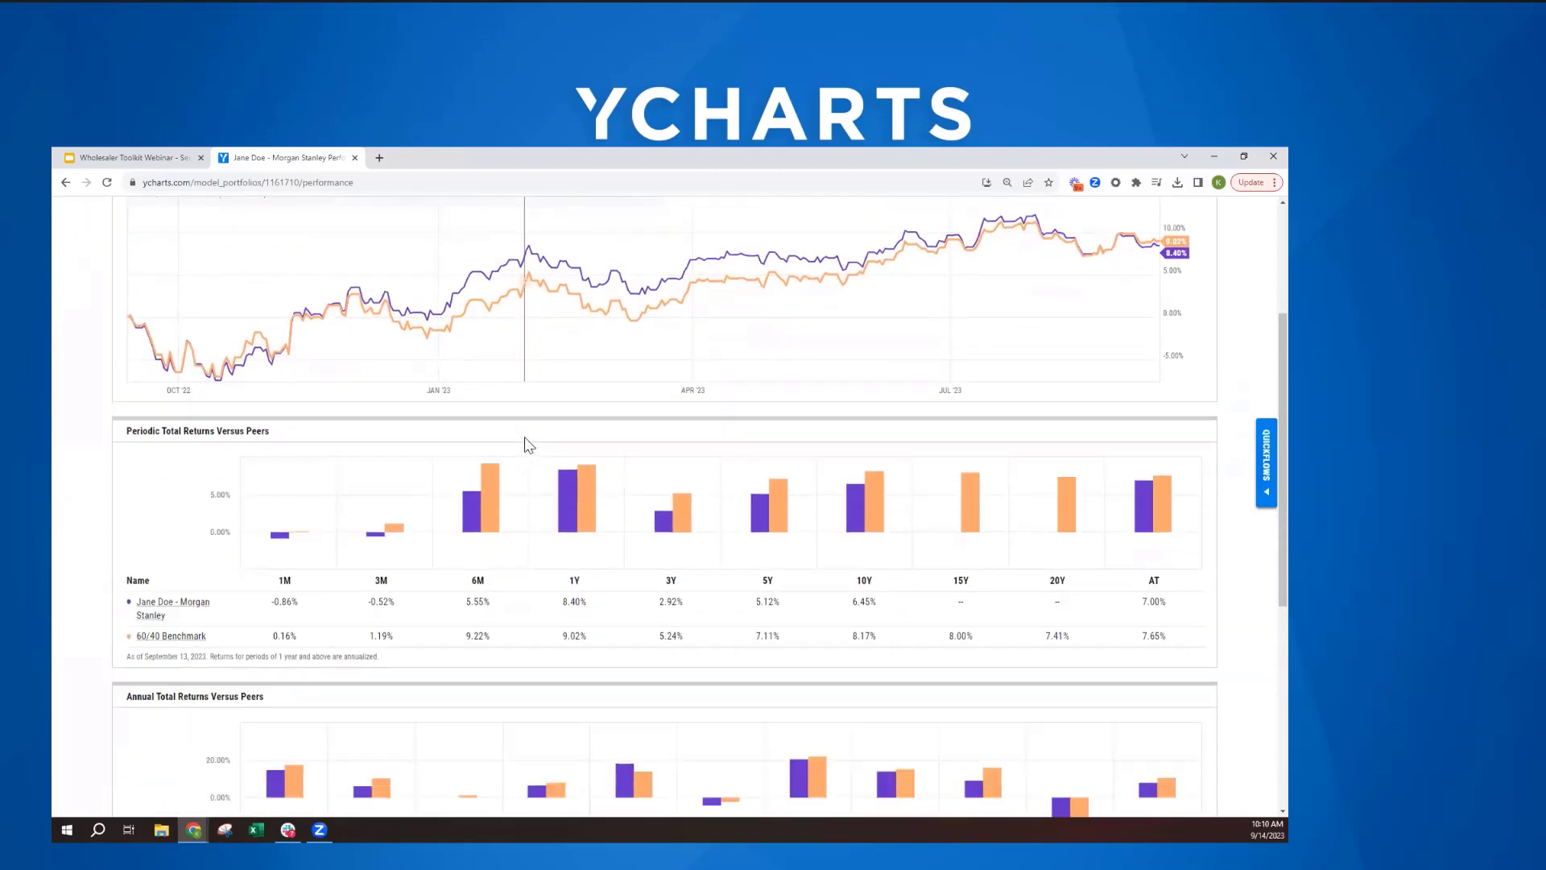
{"action": "scroll", "coordinate": [529, 446], "scroll_direction": "down", "scroll_amount": 3}
{"action": "scroll", "coordinate": [524, 436], "scroll_direction": "up", "scroll_amount": 4}
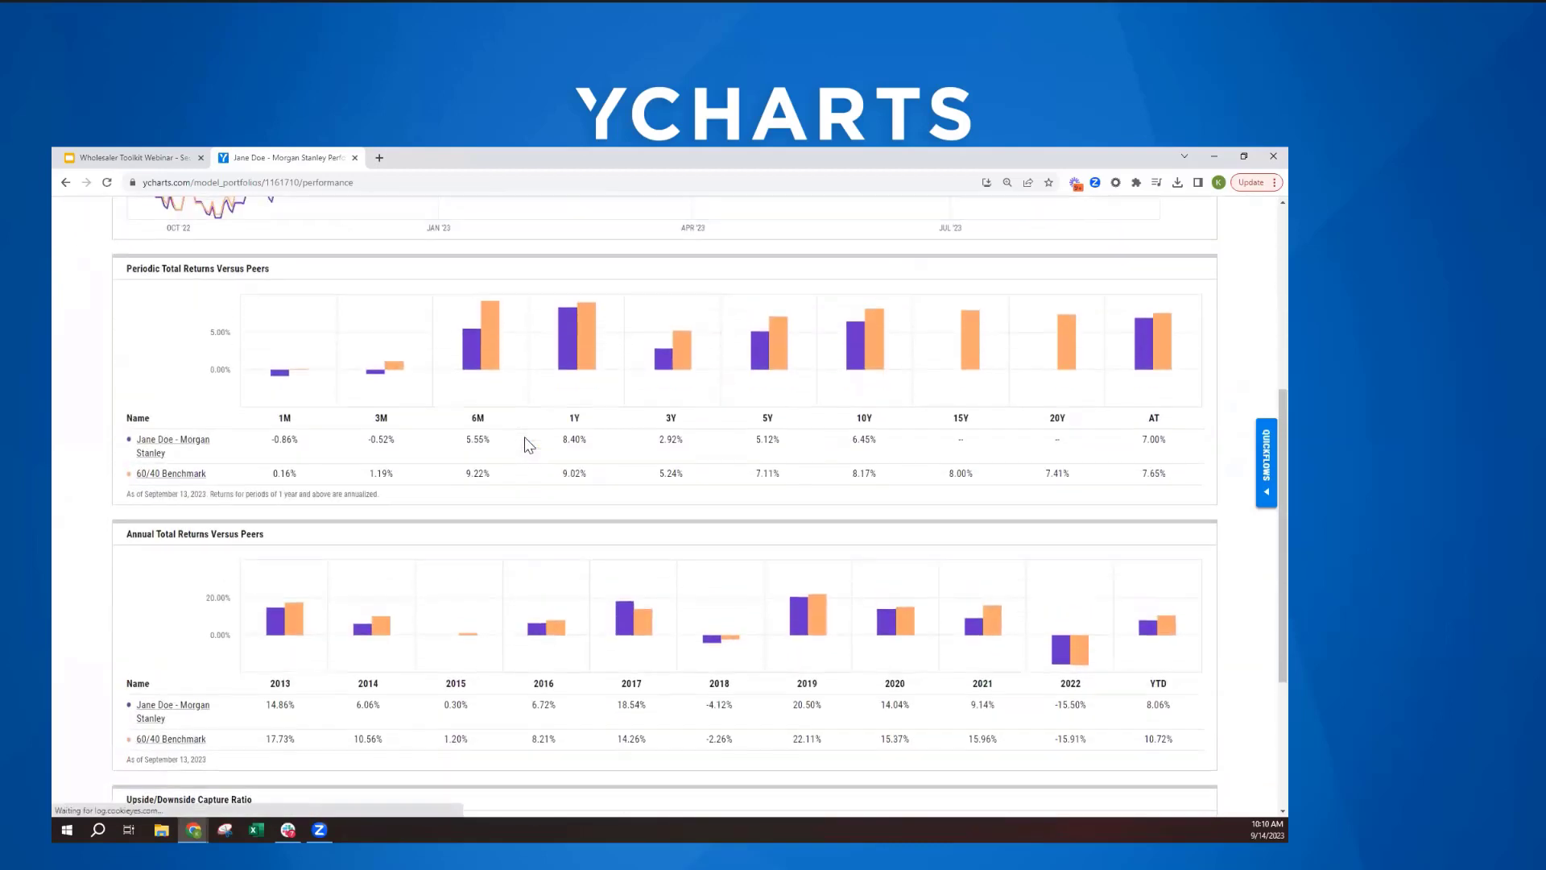
{"action": "scroll", "coordinate": [524, 436], "scroll_direction": "up", "scroll_amount": 2}
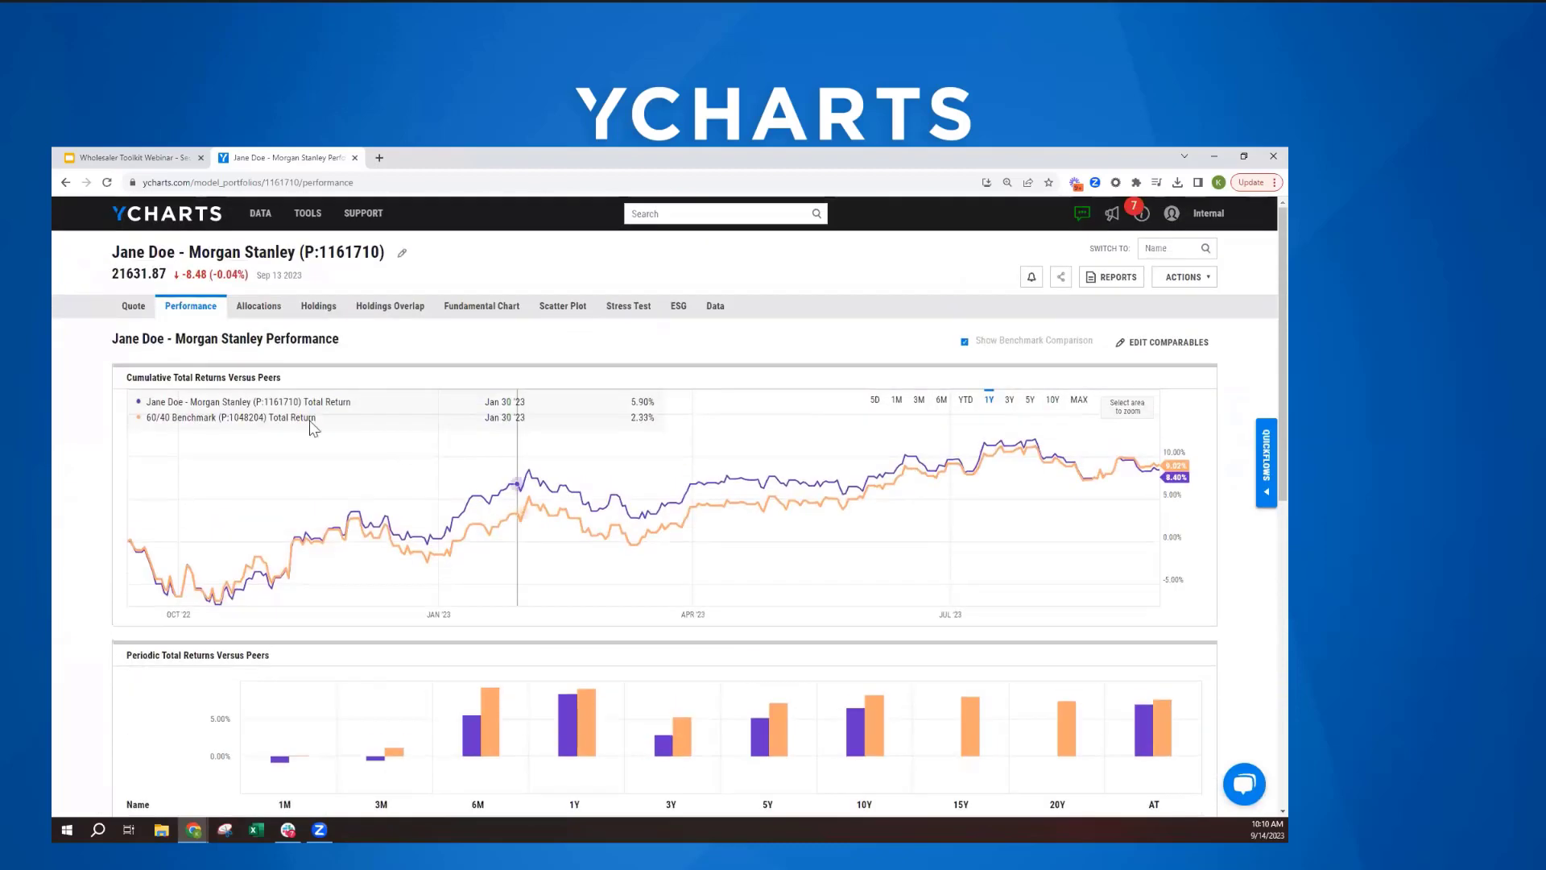
- Examine the portfolio's asset allocation and its region, market capitalization, stock style, stock sector and bond exposures
{"action": "left_click", "coordinate": [262, 313]}
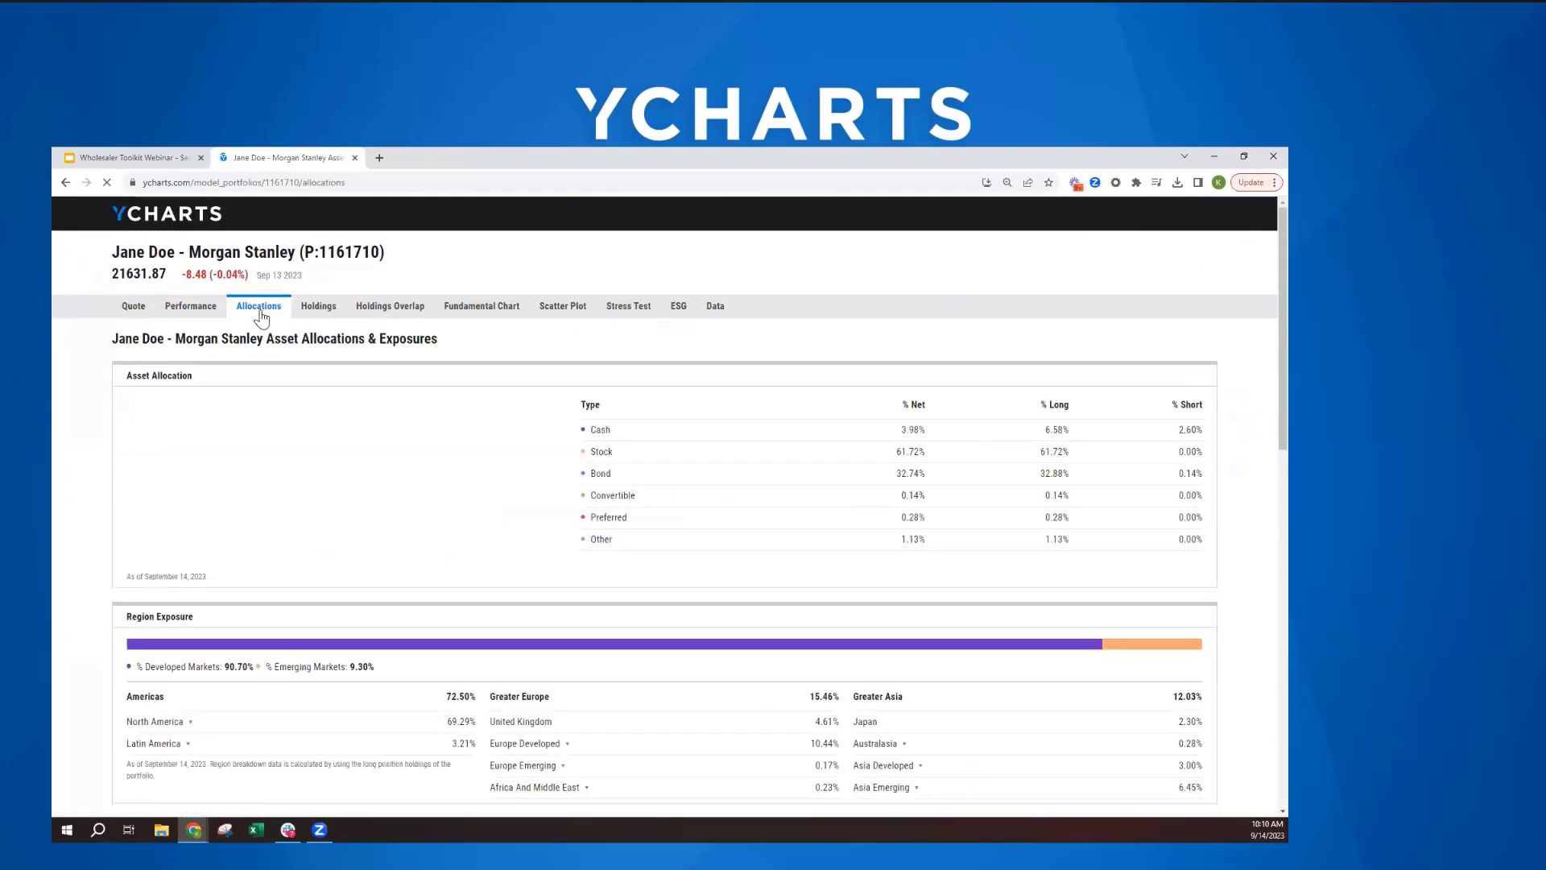
{"action": "scroll", "coordinate": [634, 508], "scroll_direction": "down", "scroll_amount": 2}
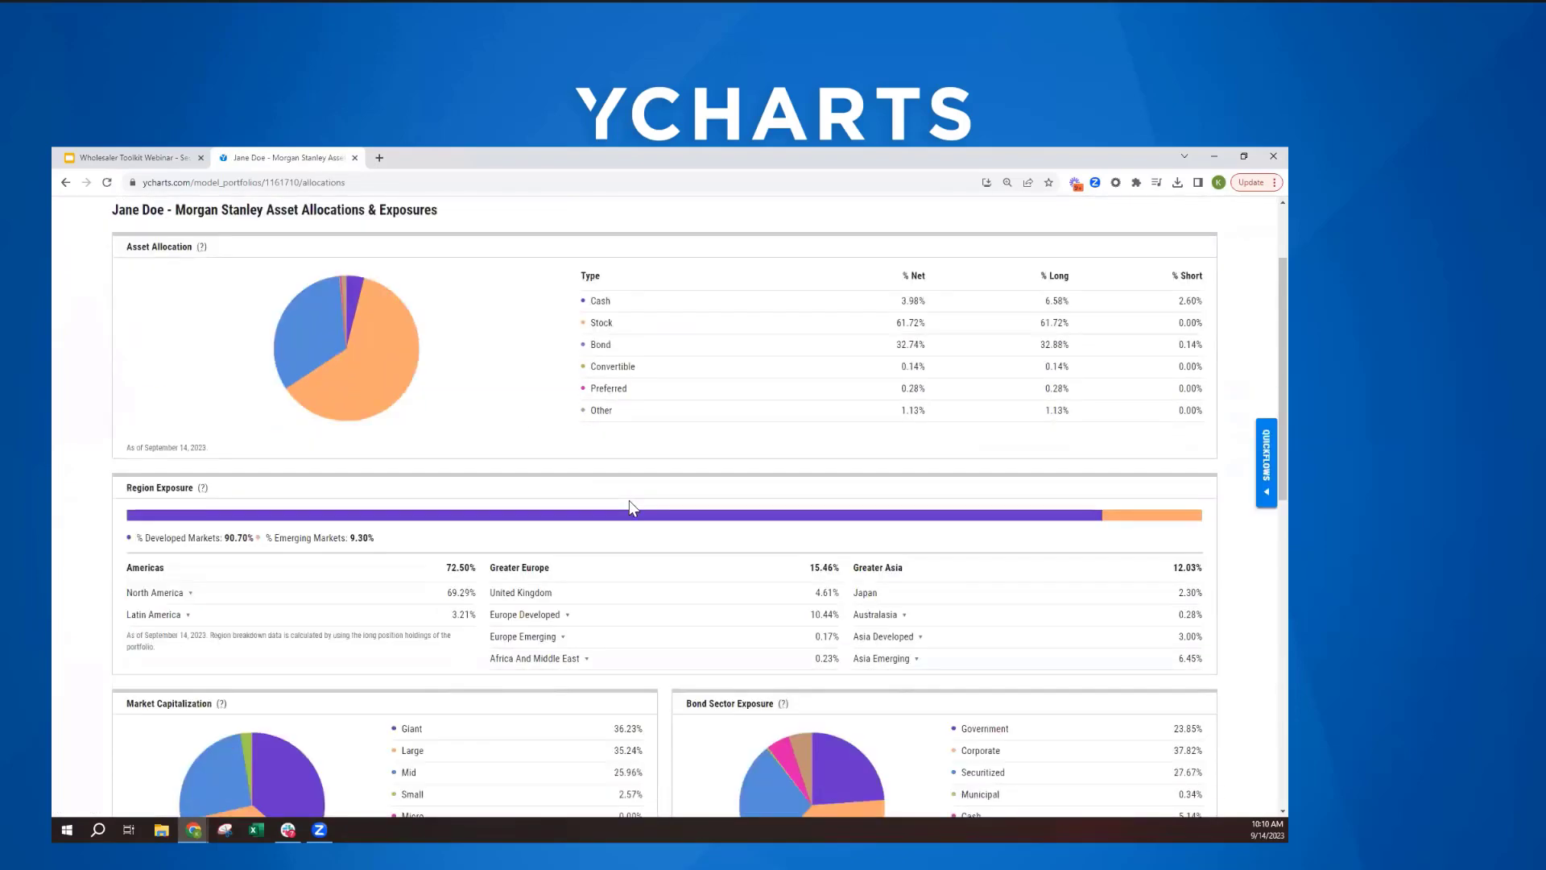
{"action": "scroll", "coordinate": [632, 509], "scroll_direction": "down", "scroll_amount": 1}
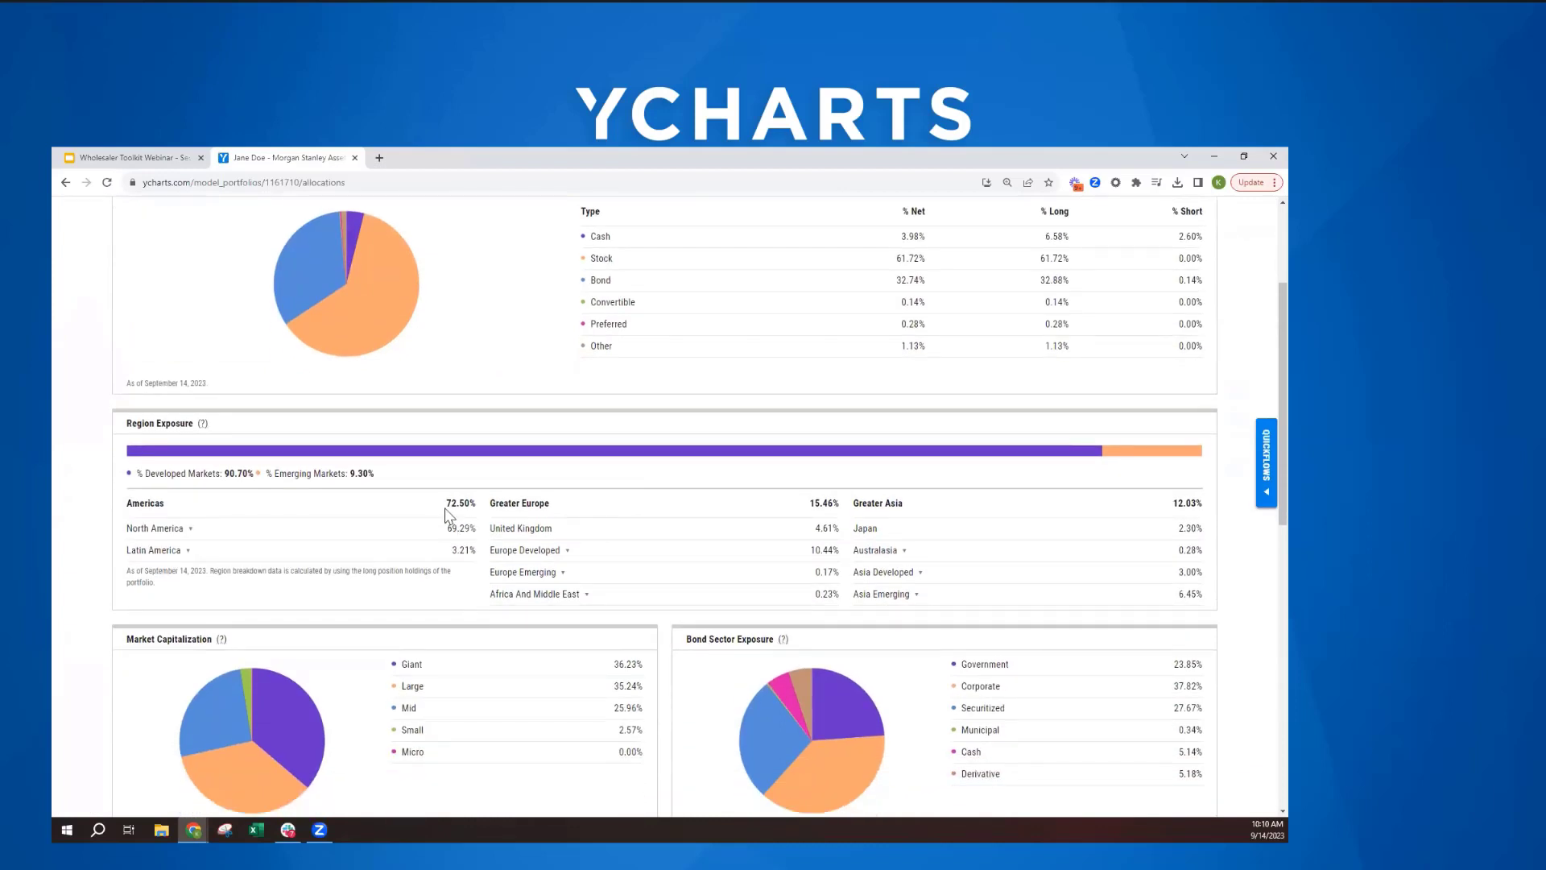
{"action": "scroll", "coordinate": [539, 501], "scroll_direction": "down", "scroll_amount": 1}
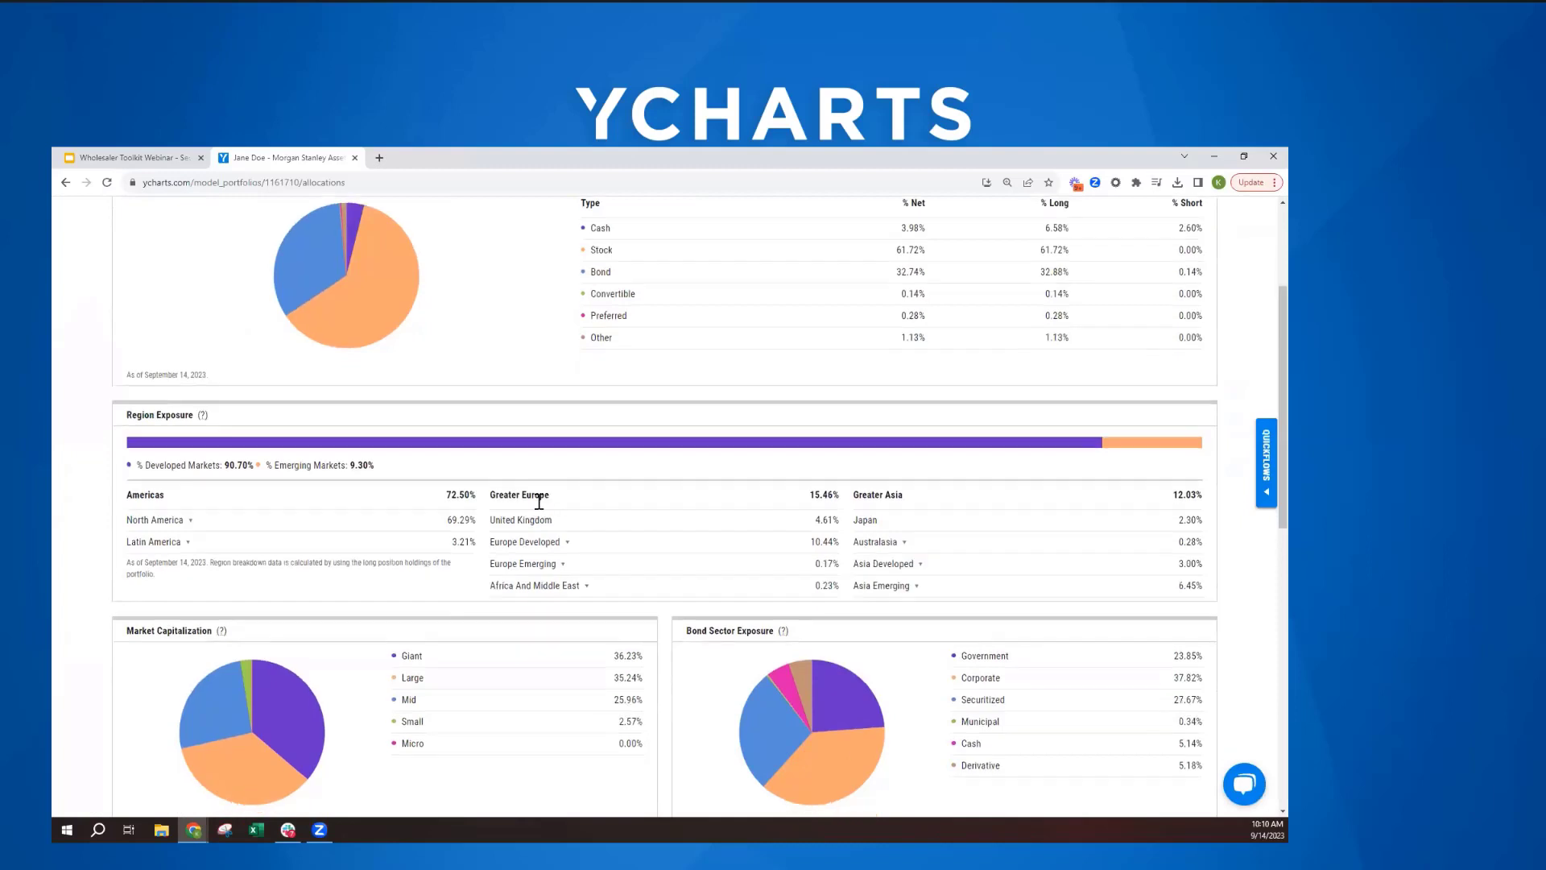
{"action": "scroll", "coordinate": [539, 500], "scroll_direction": "down", "scroll_amount": 2}
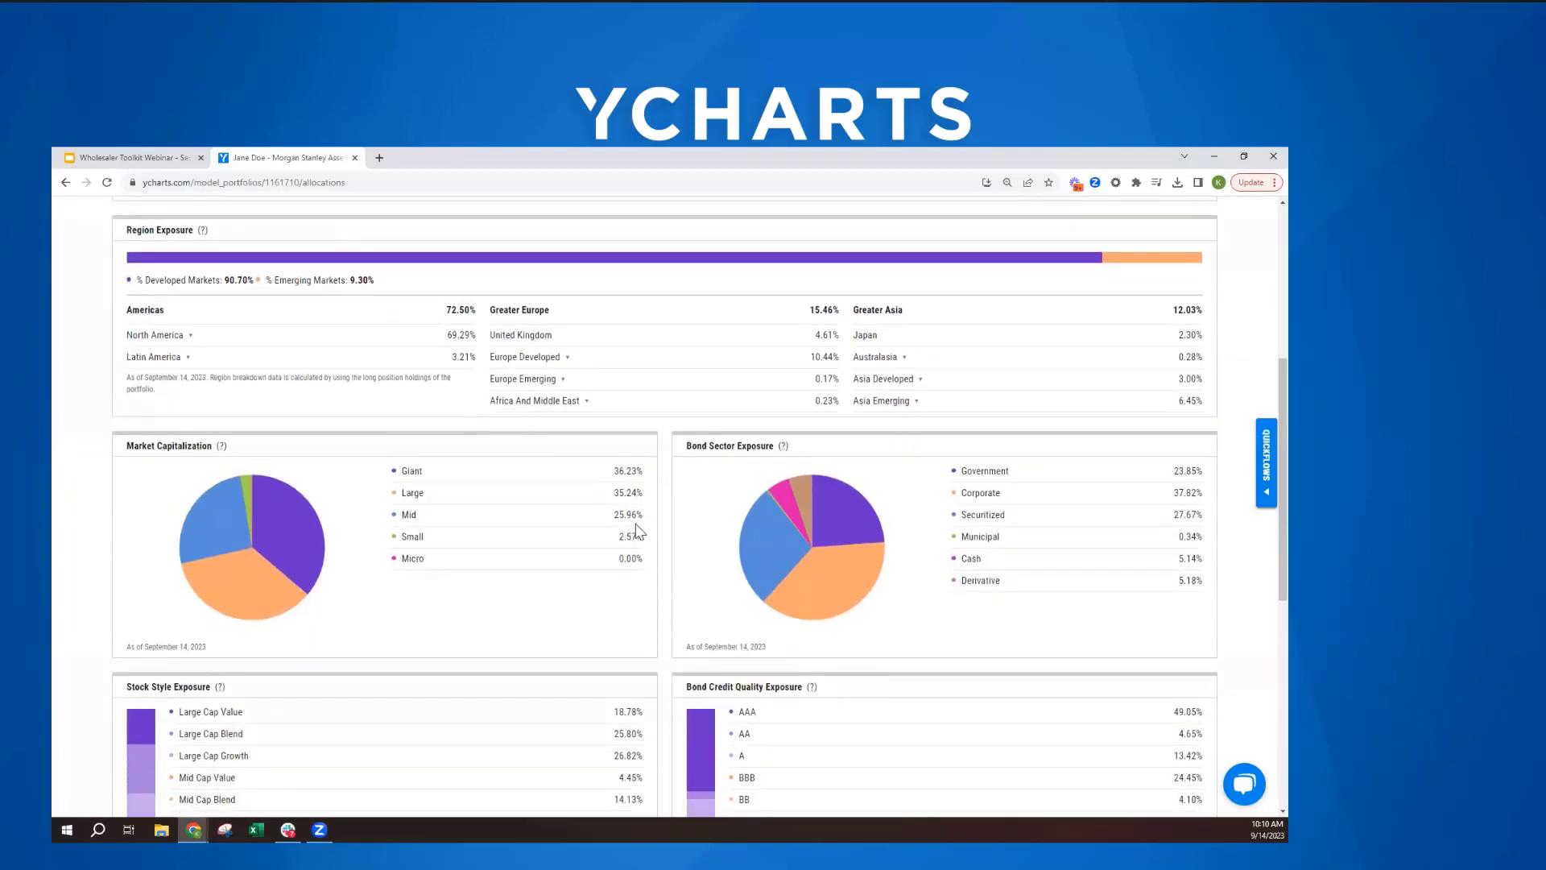
{"action": "scroll", "coordinate": [636, 530], "scroll_direction": "down", "scroll_amount": 3}
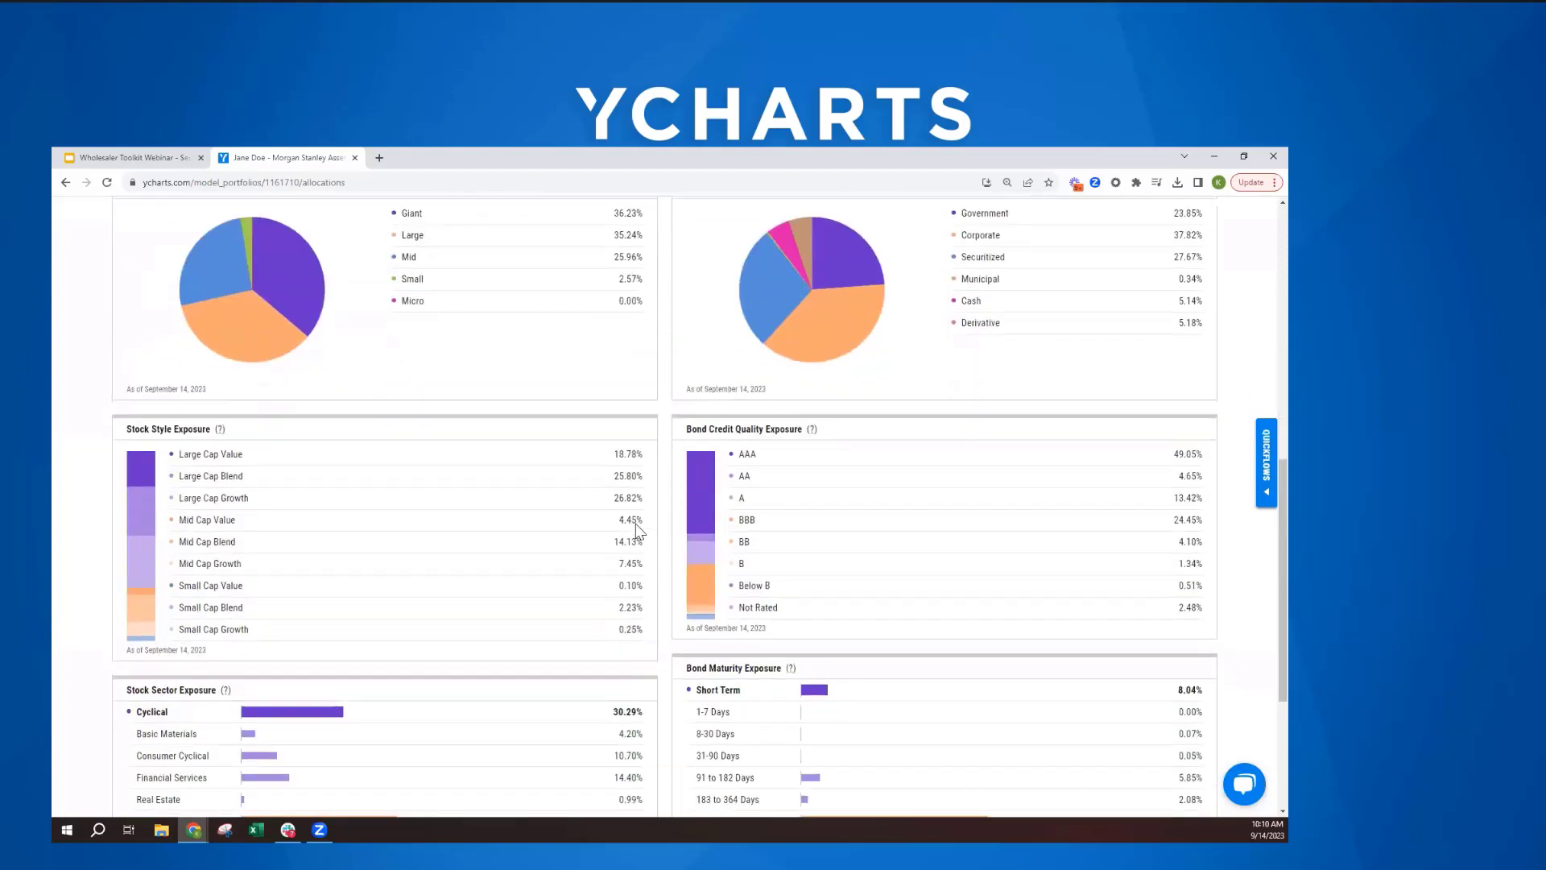
{"action": "scroll", "coordinate": [637, 524], "scroll_direction": "down", "scroll_amount": 1}
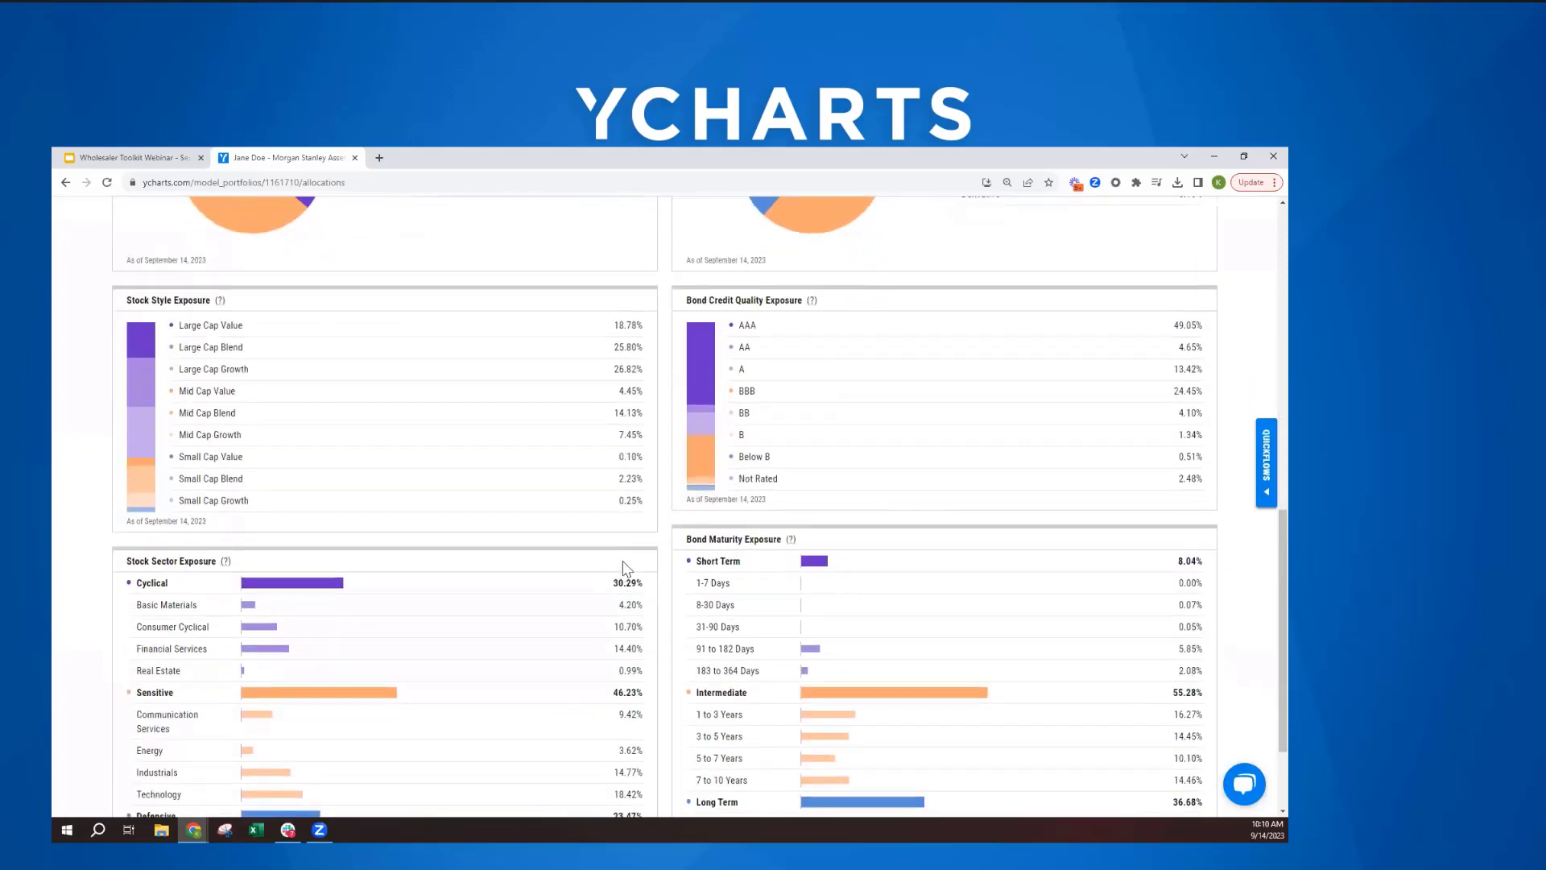
{"action": "scroll", "coordinate": [555, 492], "scroll_direction": "down", "scroll_amount": 1}
{"action": "scroll", "coordinate": [554, 491], "scroll_direction": "down", "scroll_amount": 1}
{"action": "scroll", "coordinate": [552, 490], "scroll_direction": "up", "scroll_amount": 5}
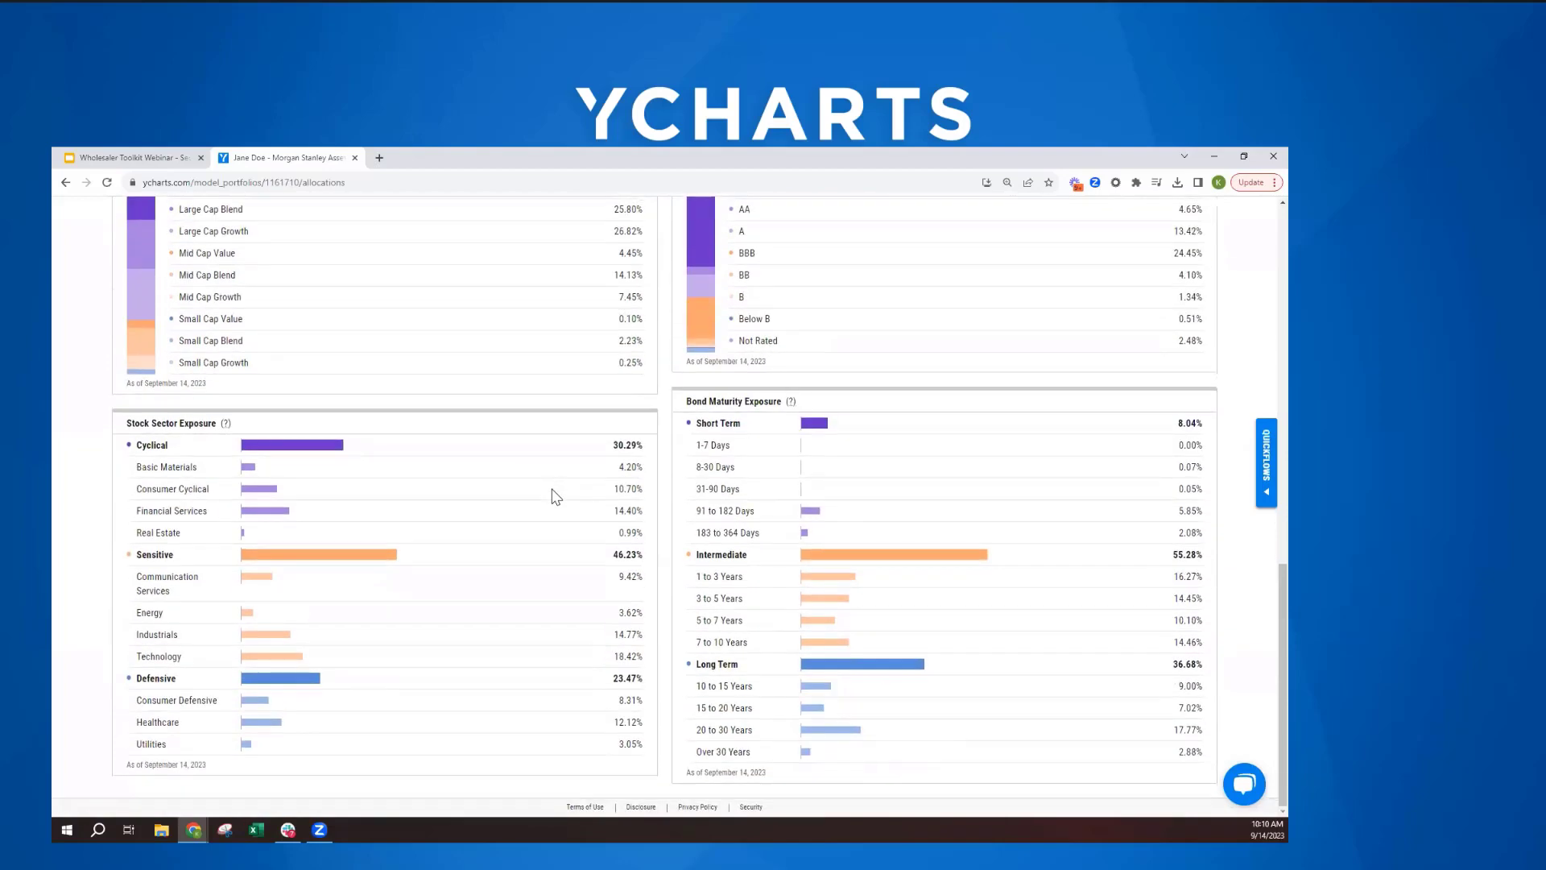
{"action": "scroll", "coordinate": [543, 532], "scroll_direction": "up", "scroll_amount": 5}
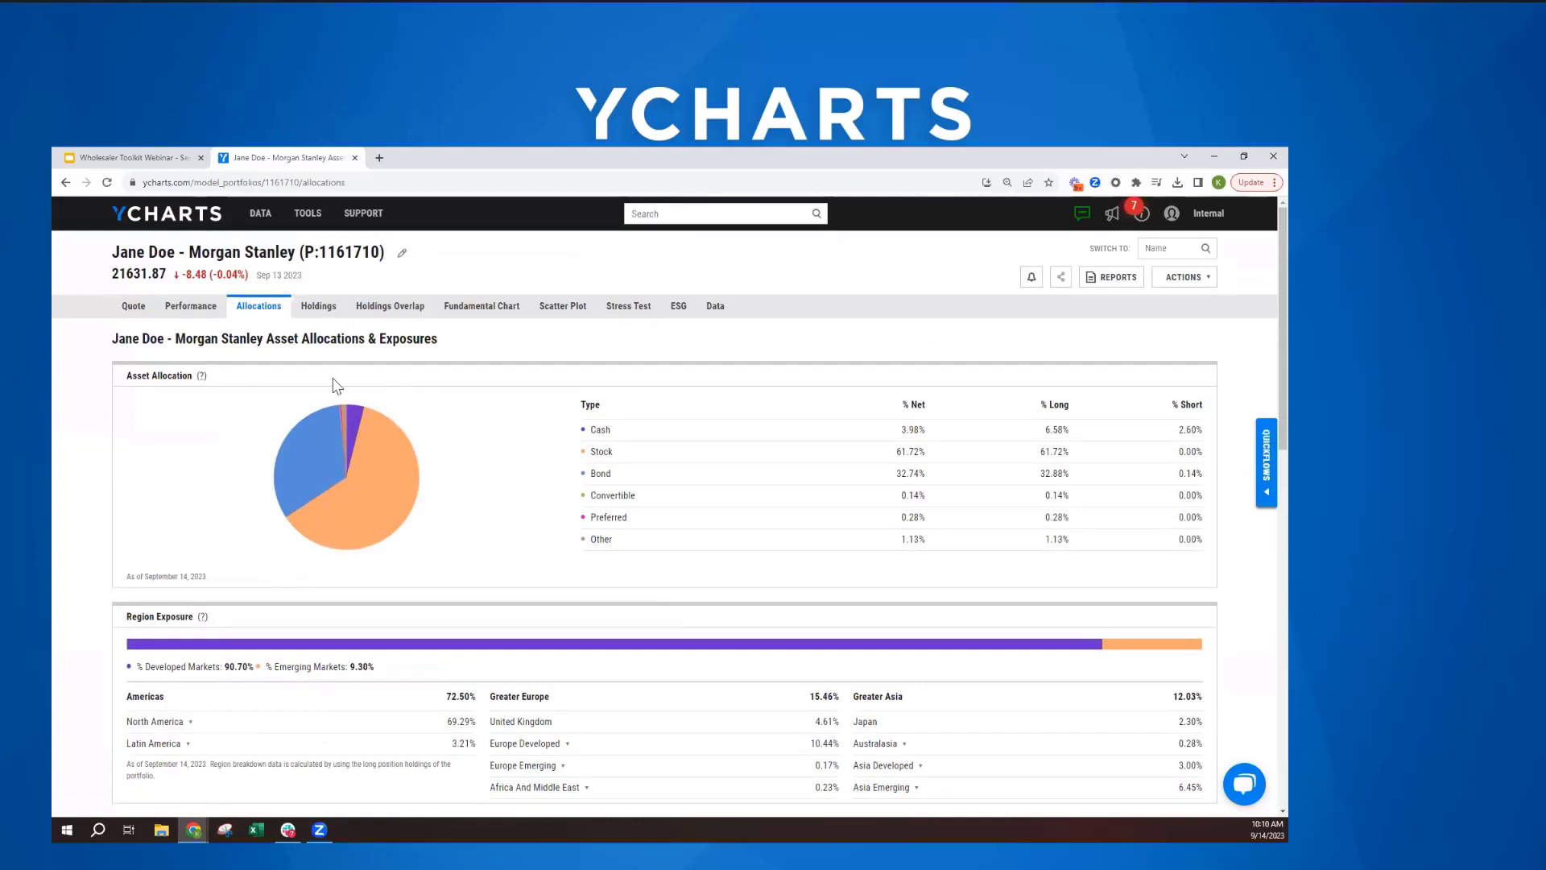
- Check the portfolio's holdings list, and expand Microsoft and Apple in the holdings overlap to examine which funds hold them
{"action": "left_click", "coordinate": [322, 309]}
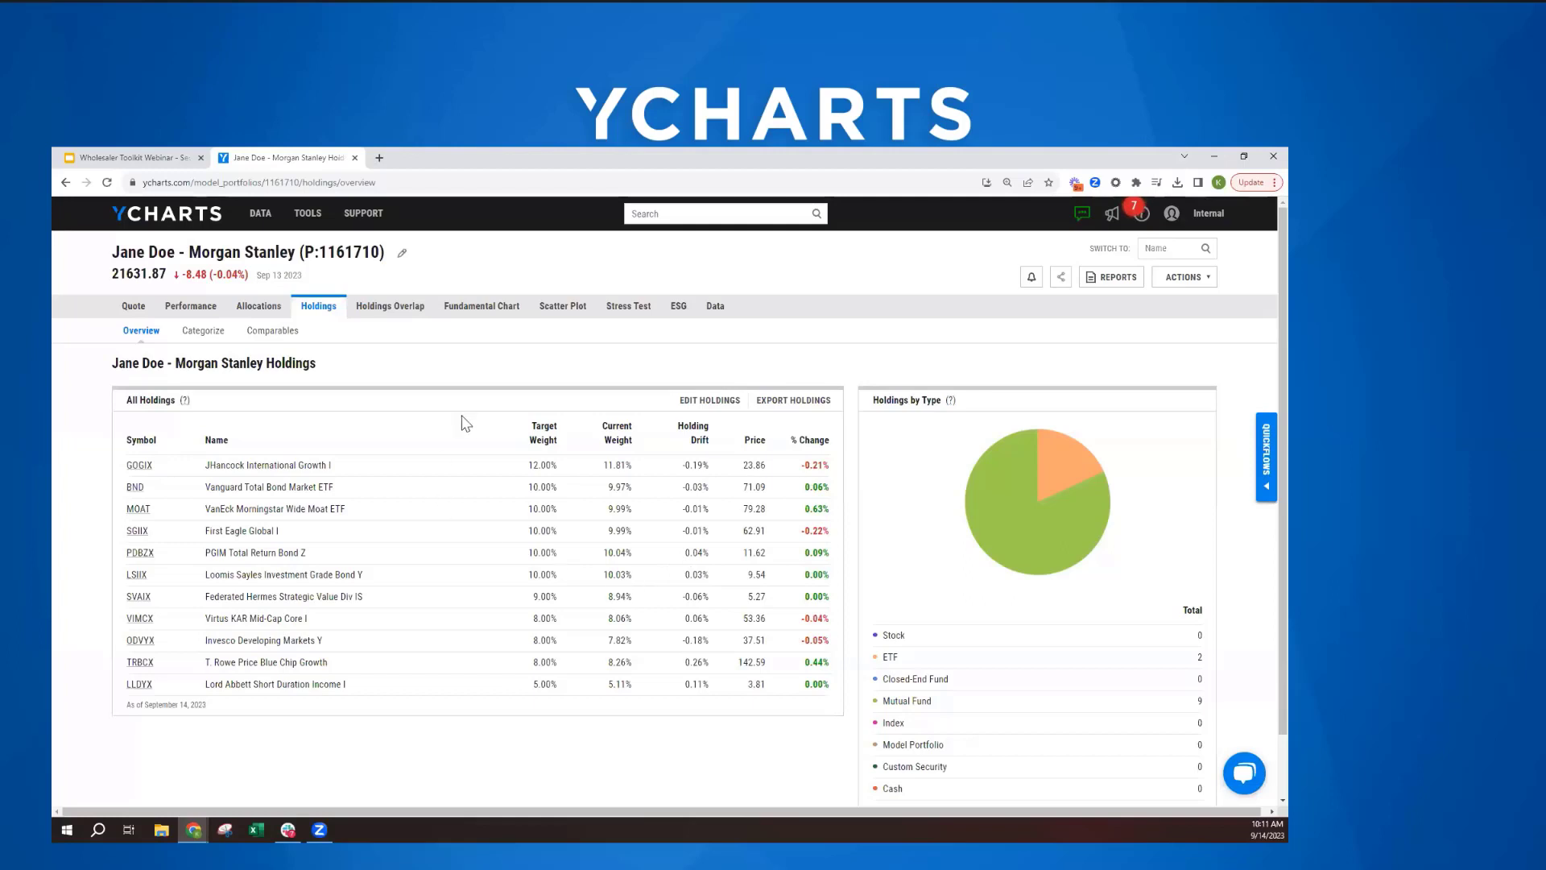
{"action": "left_click", "coordinate": [386, 315]}
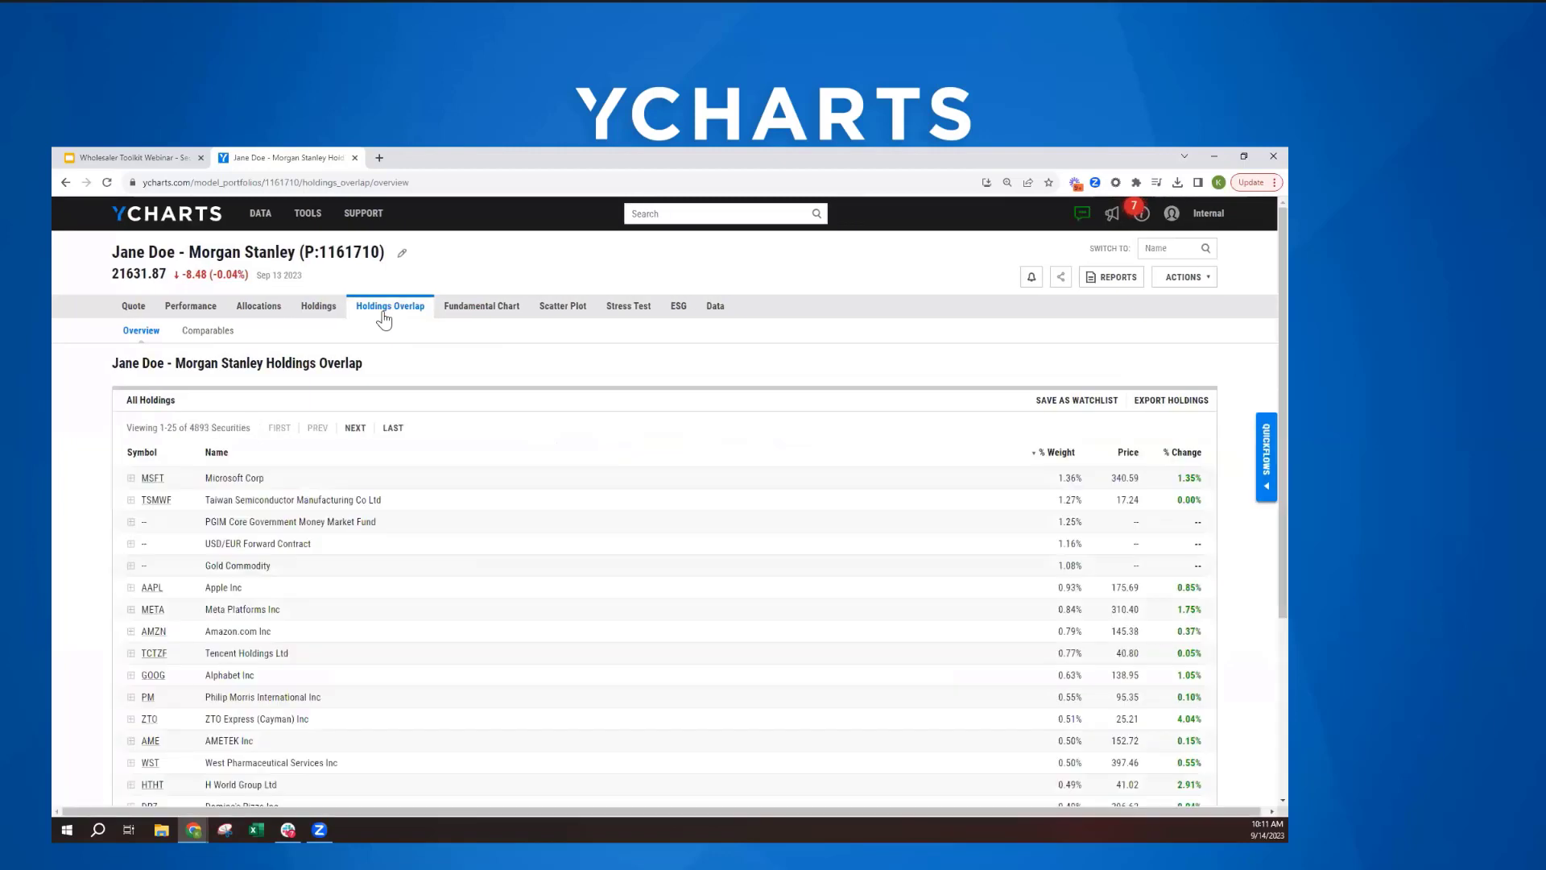
{"action": "scroll", "coordinate": [373, 455], "scroll_direction": "down", "scroll_amount": 2}
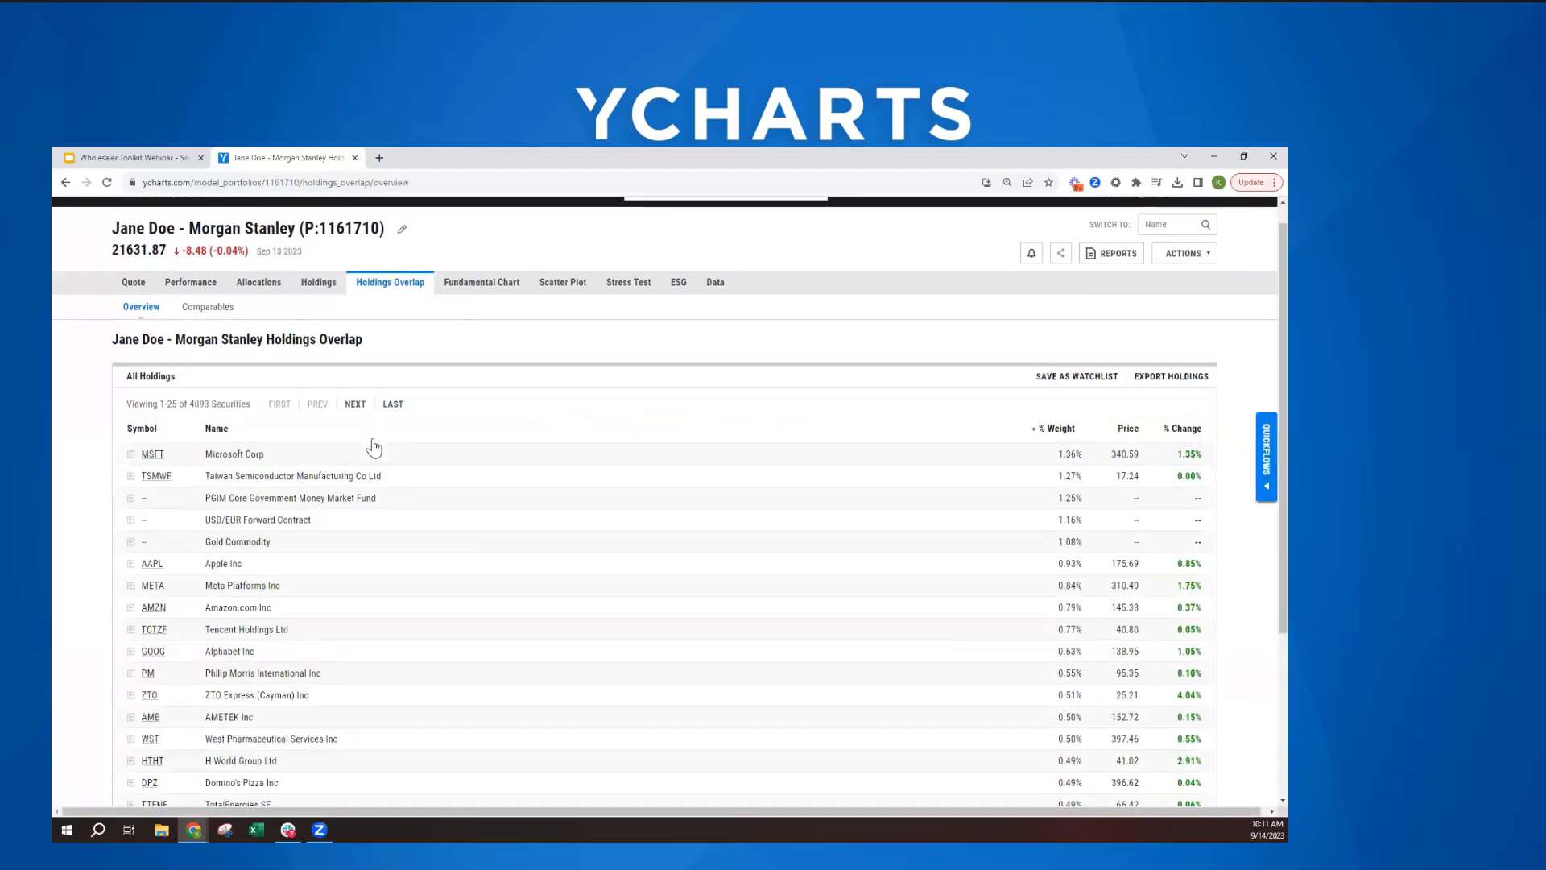
{"action": "scroll", "coordinate": [379, 477], "scroll_direction": "up", "scroll_amount": 1}
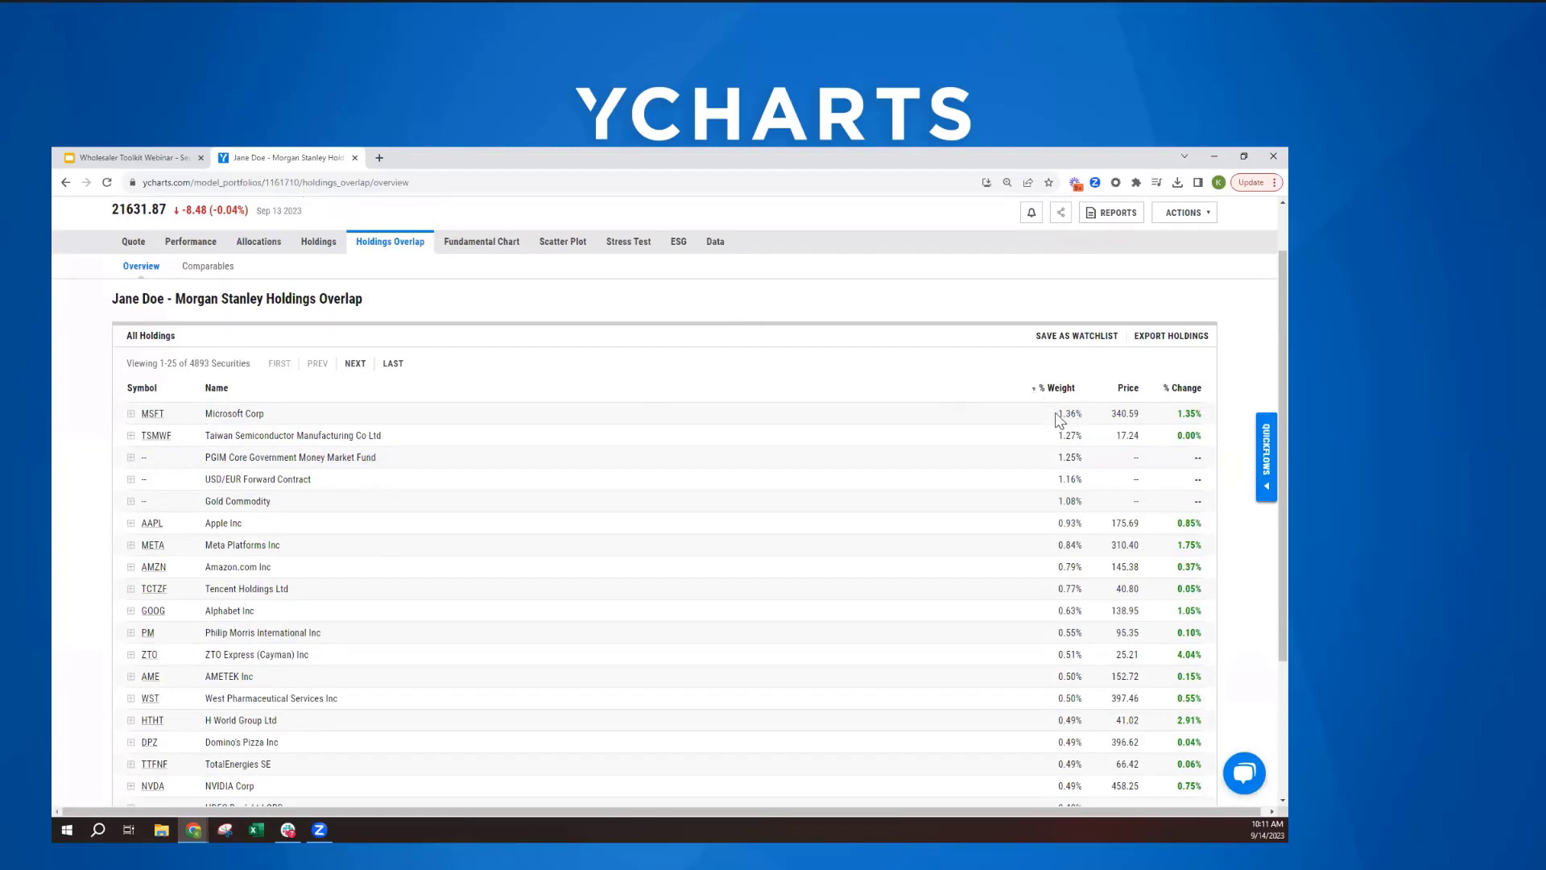
{"action": "left_click", "coordinate": [129, 414]}
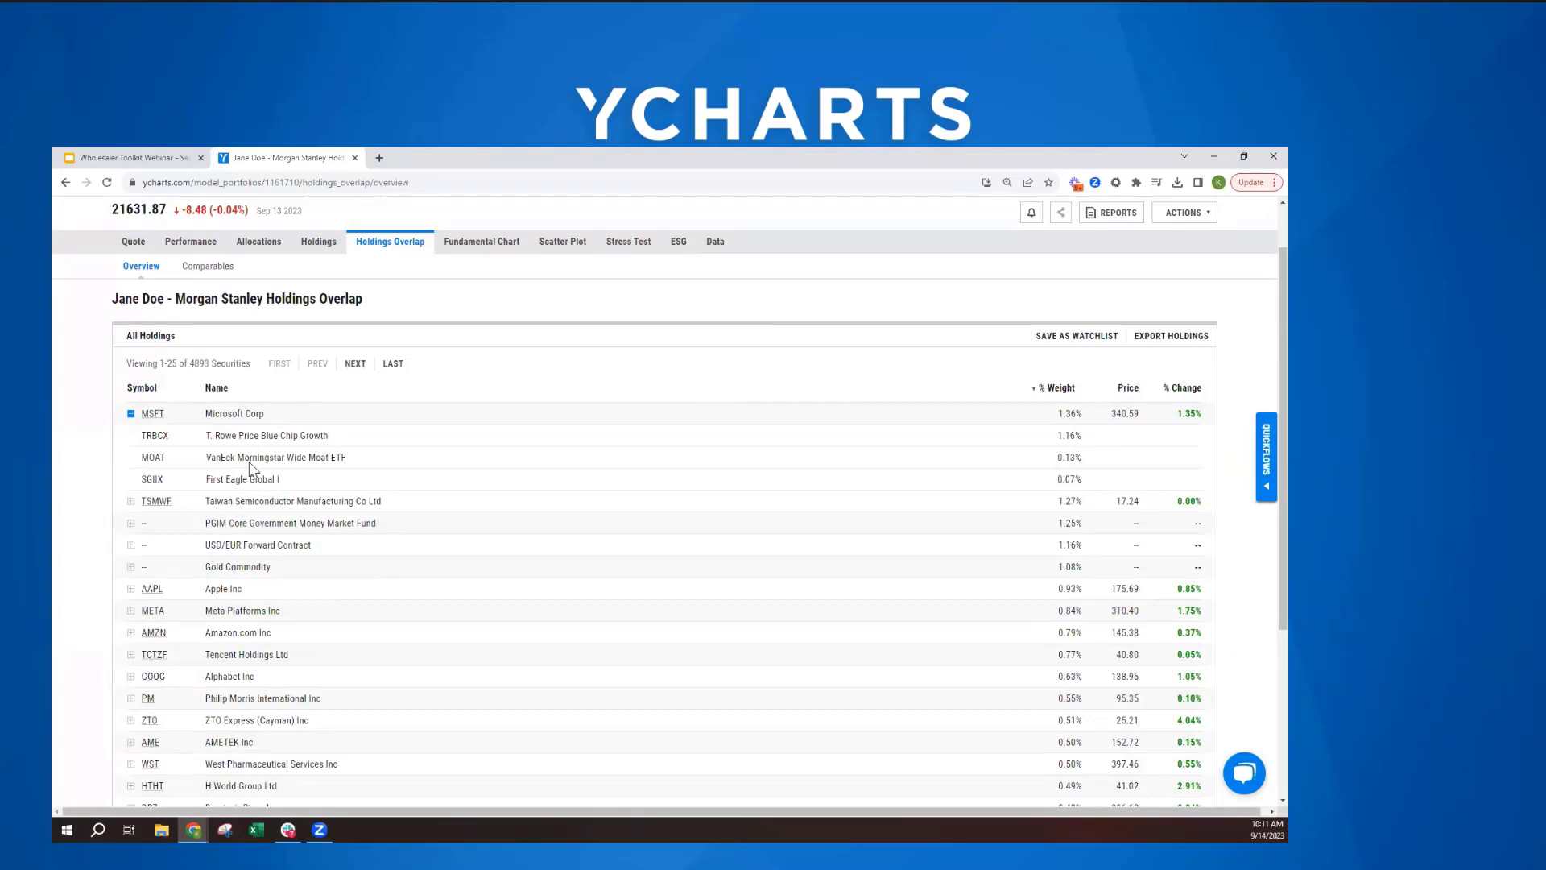
{"action": "scroll", "coordinate": [258, 451], "scroll_direction": "down", "scroll_amount": 1}
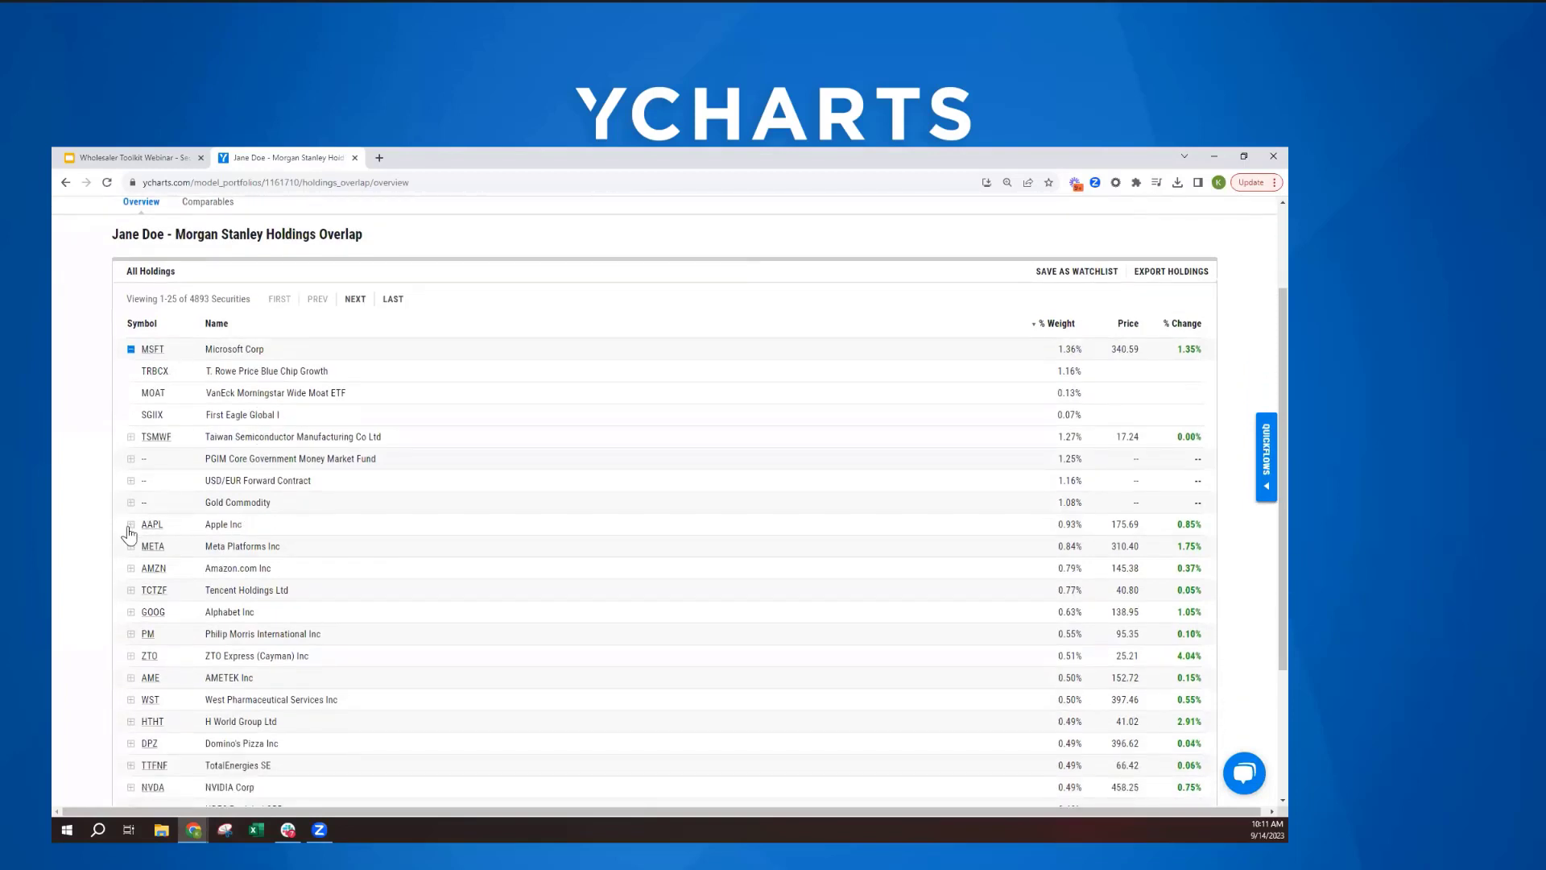
{"action": "left_click", "coordinate": [131, 524]}
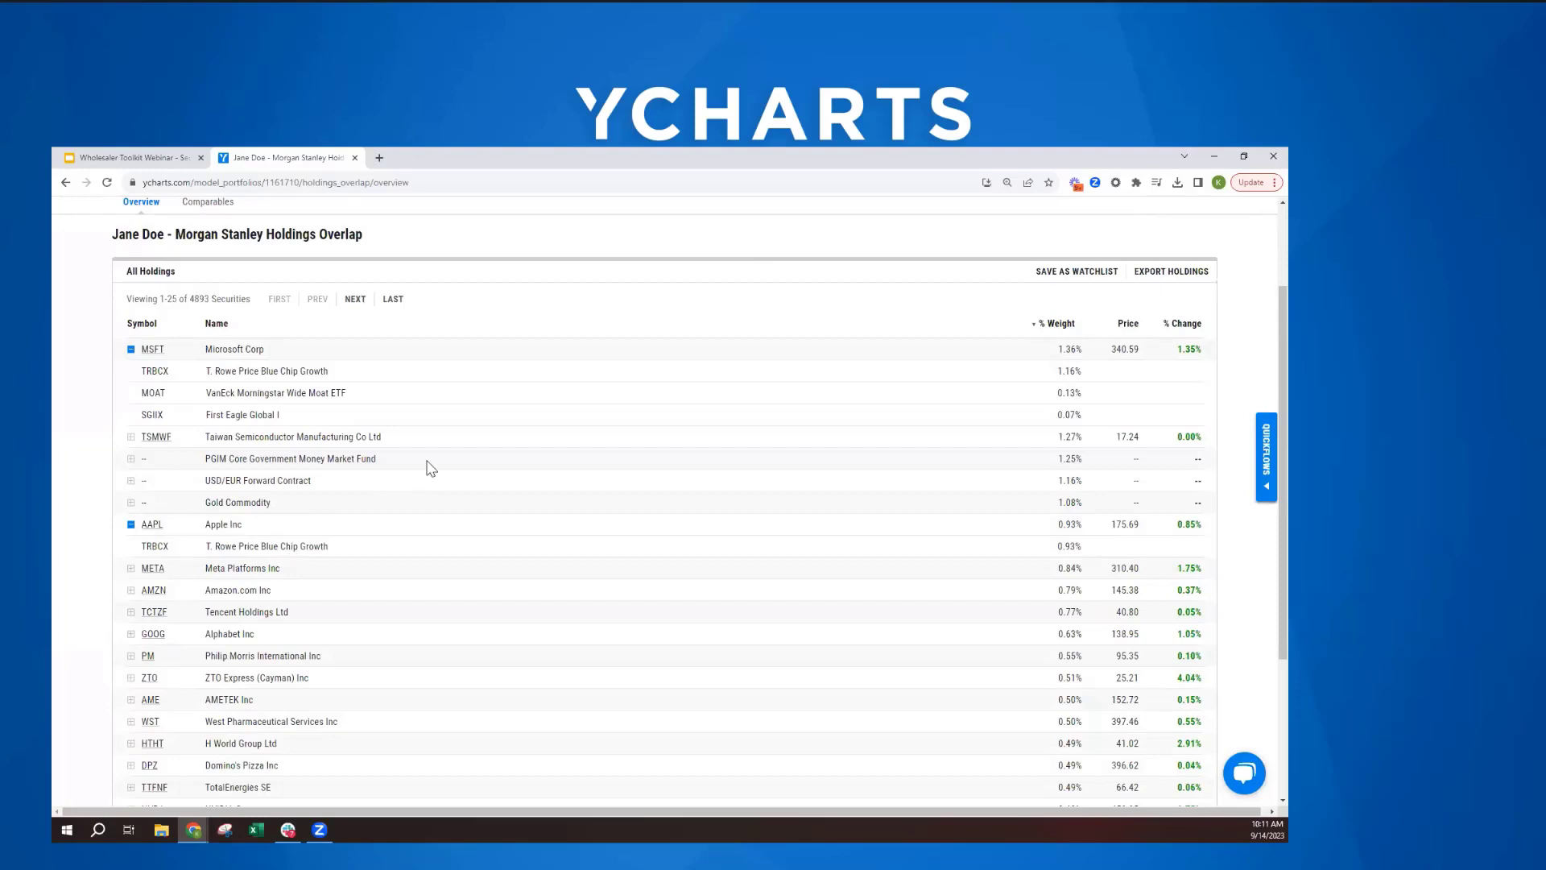
{"action": "scroll", "coordinate": [357, 511], "scroll_direction": "up", "scroll_amount": 2}
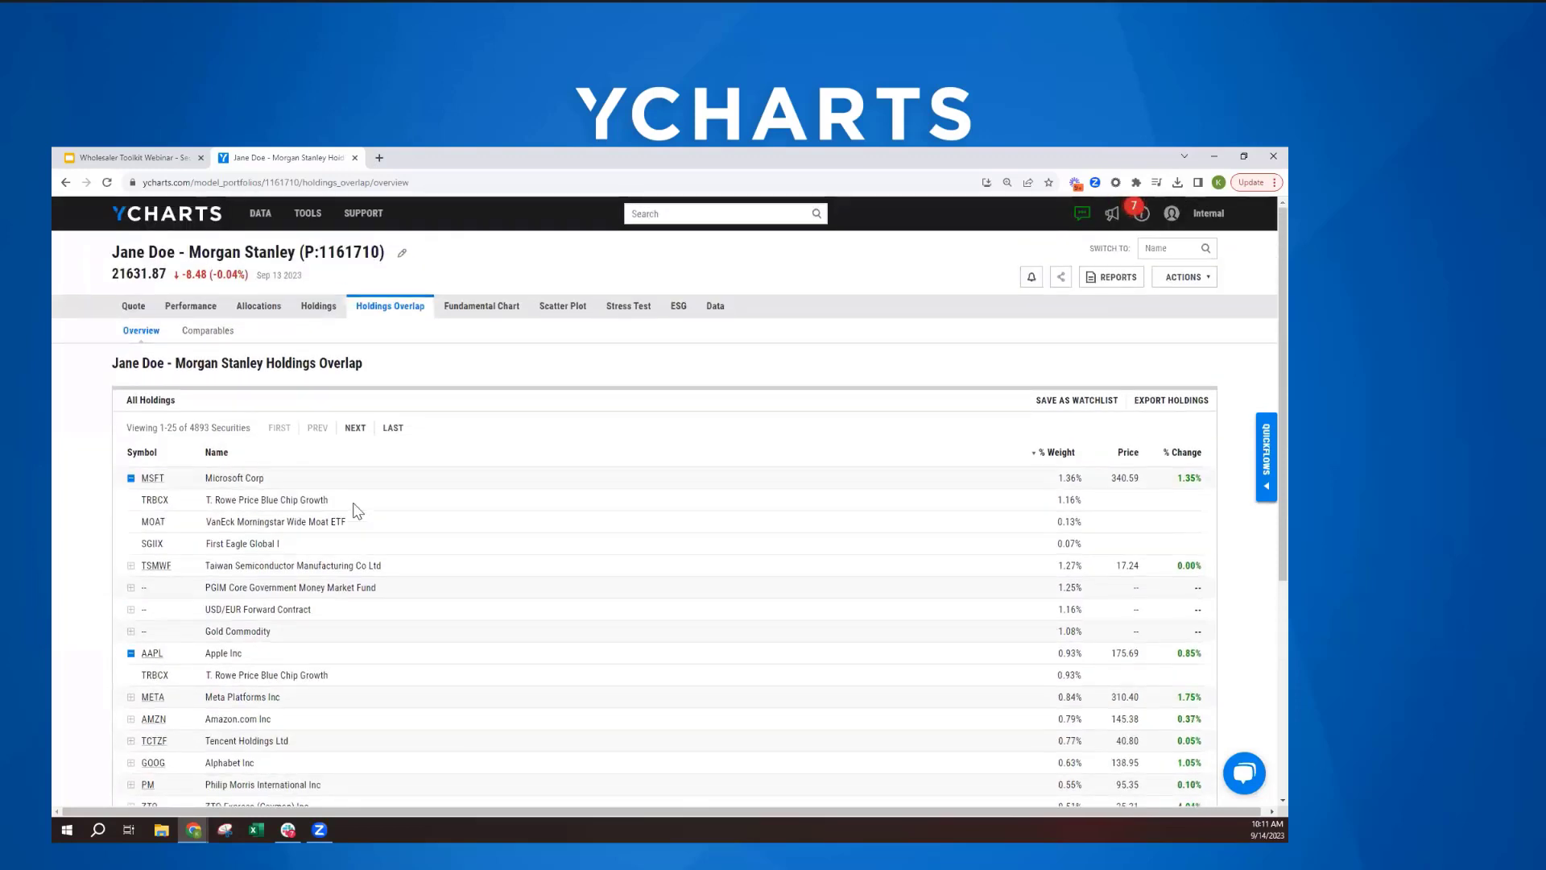
- Show the portfolio against the 60/40 Benchmark on the fundamental chart over a three-year range
{"action": "left_click", "coordinate": [480, 318]}
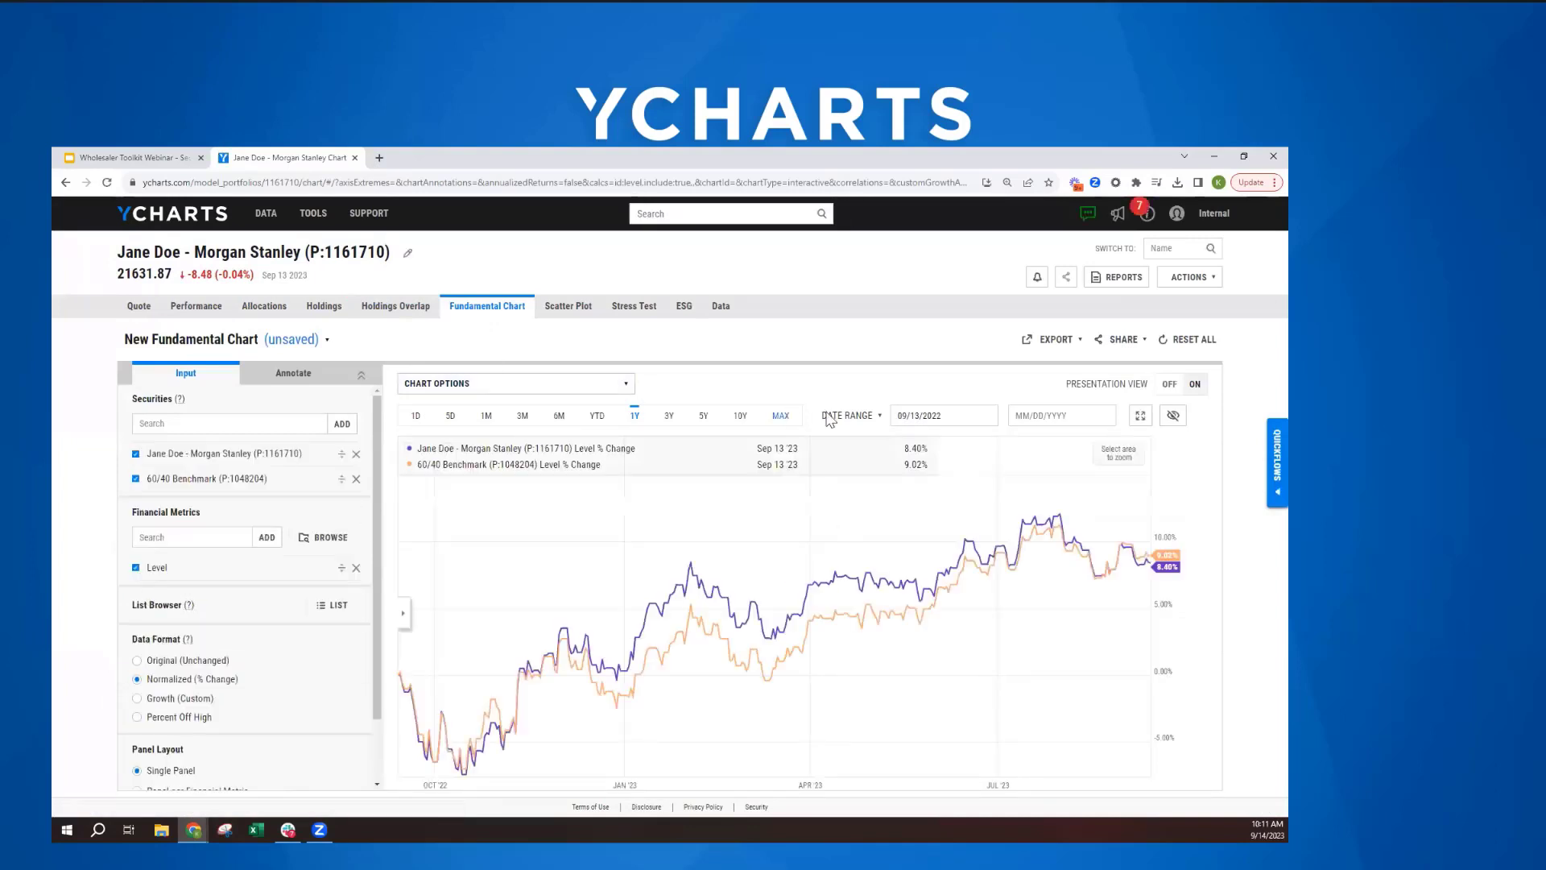
{"action": "left_click", "coordinate": [671, 418]}
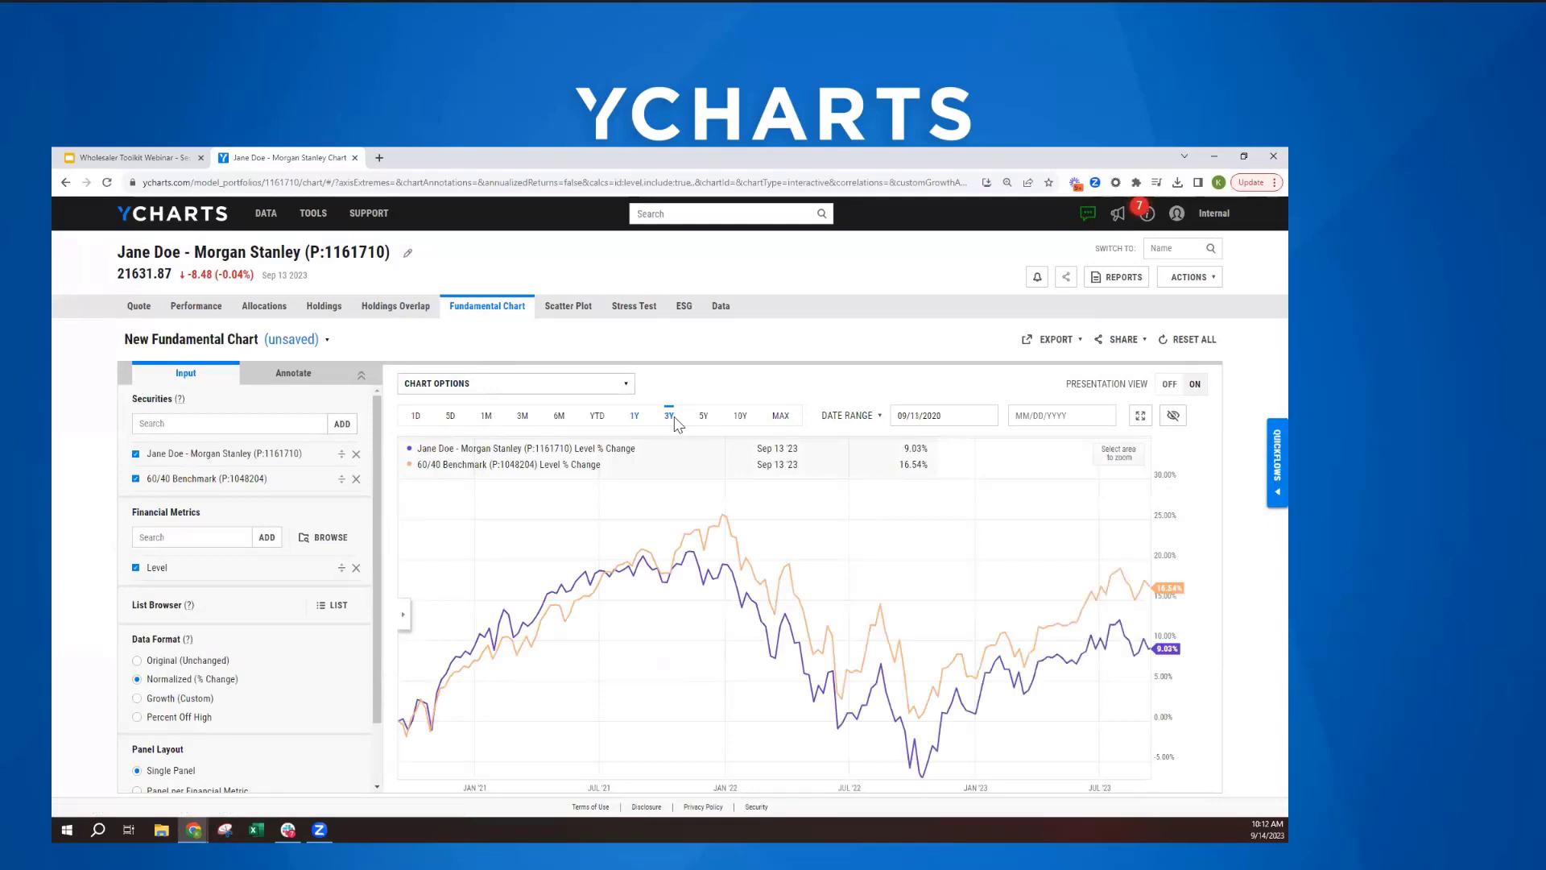
- View the portfolio, its benchmark and its holdings on the scatter plot, and open the portfolio's stress test
{"action": "left_click", "coordinate": [571, 307]}
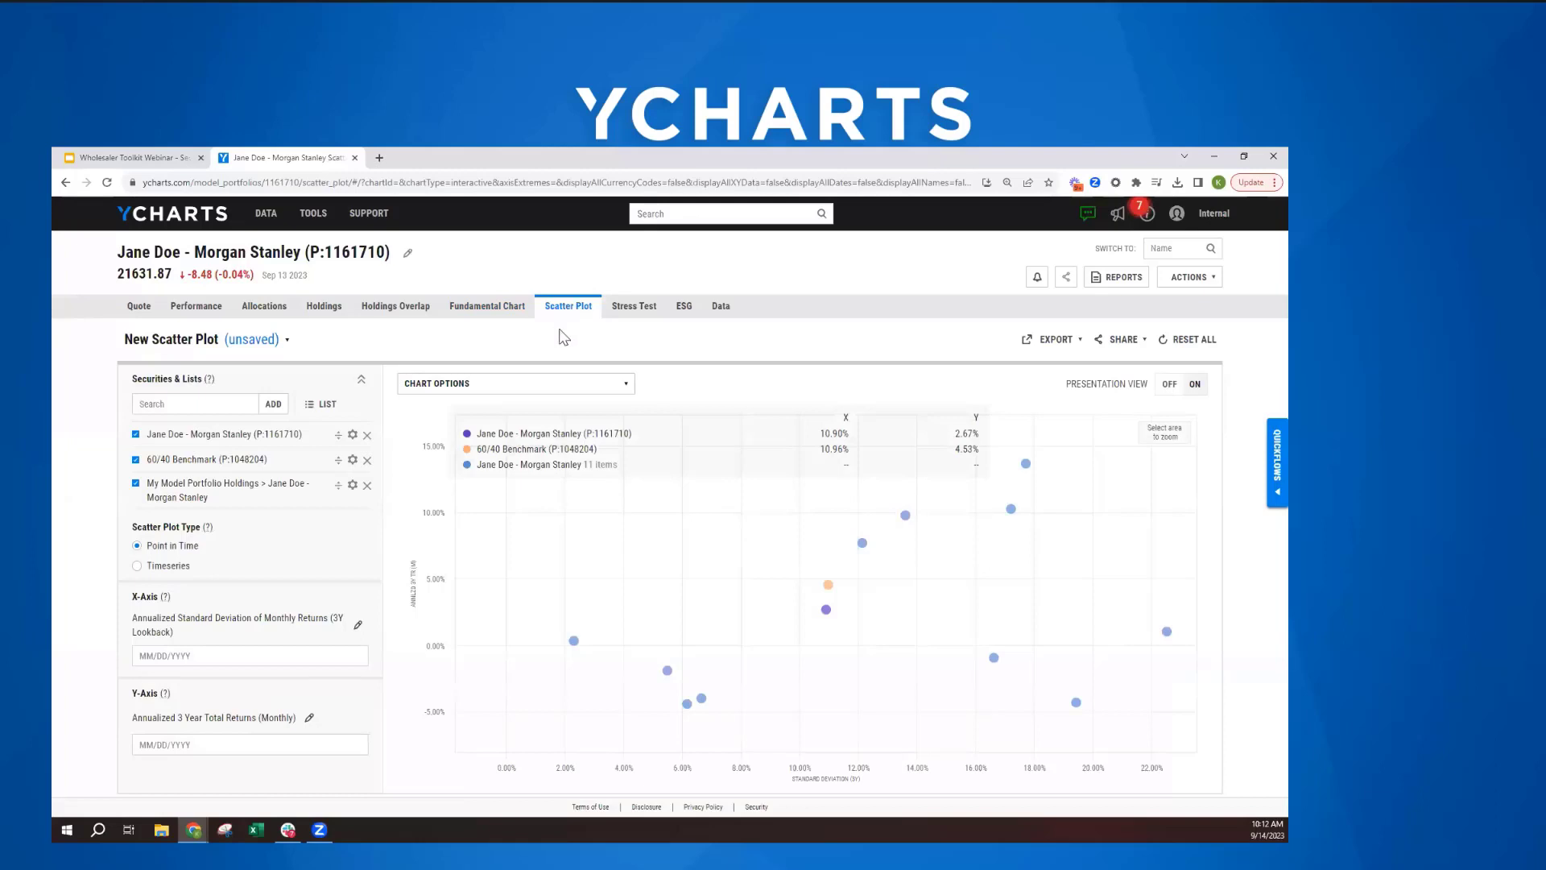
{"action": "left_click", "coordinate": [404, 356]}
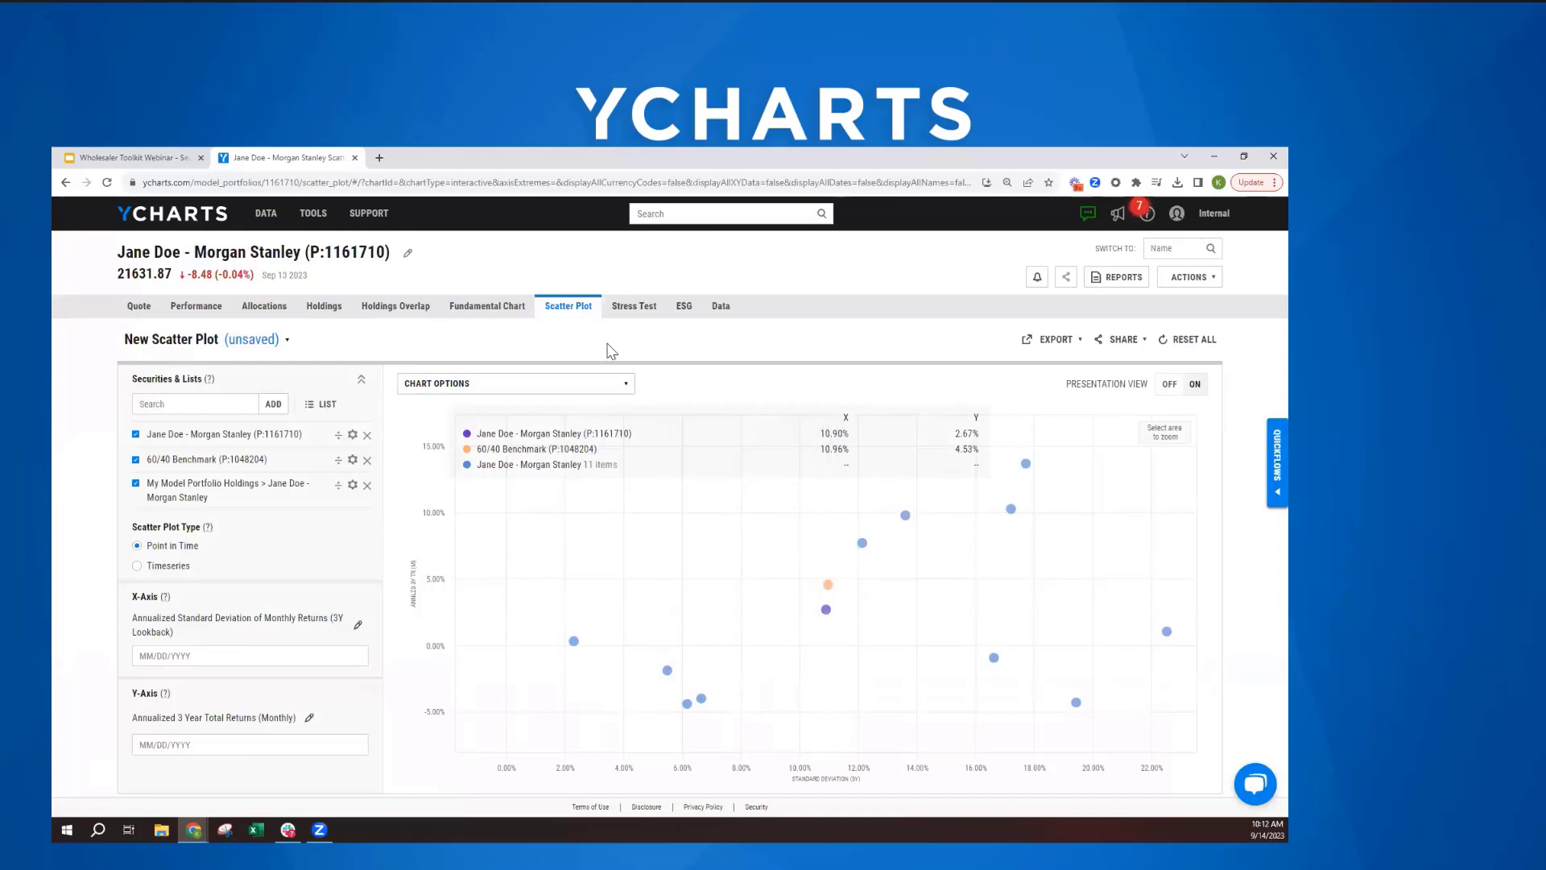
{"action": "left_click", "coordinate": [616, 312]}
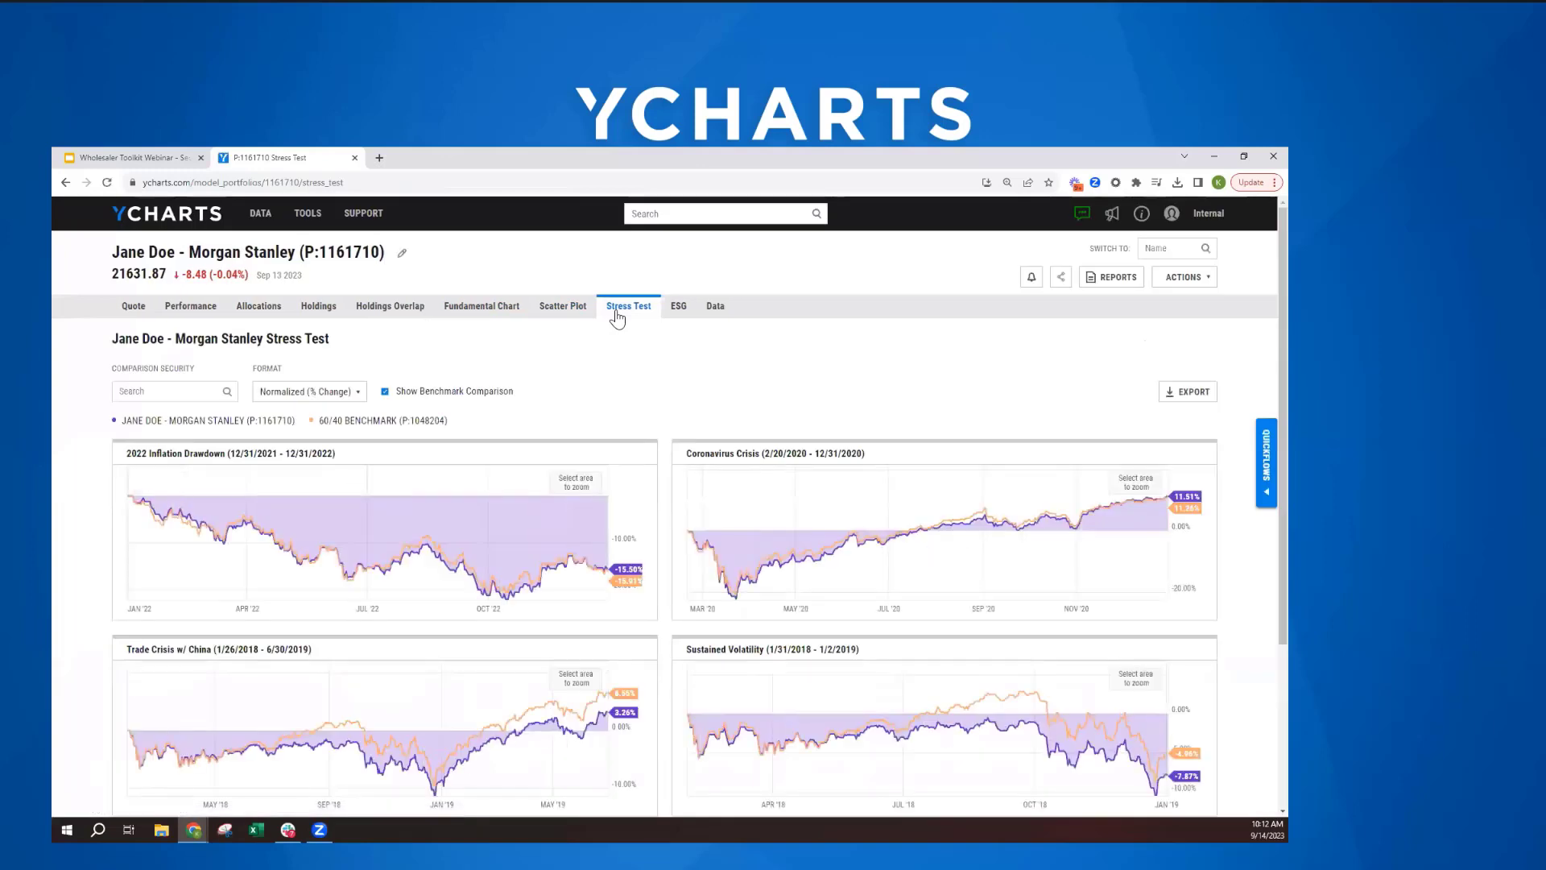
- Examine the stress test charts comparing the portfolio with the 60/40 Benchmark, from the 2022 Inflation Drawdown to the 2013 Interest Rate Hike
{"action": "scroll", "coordinate": [620, 321], "scroll_direction": "down", "scroll_amount": 1}
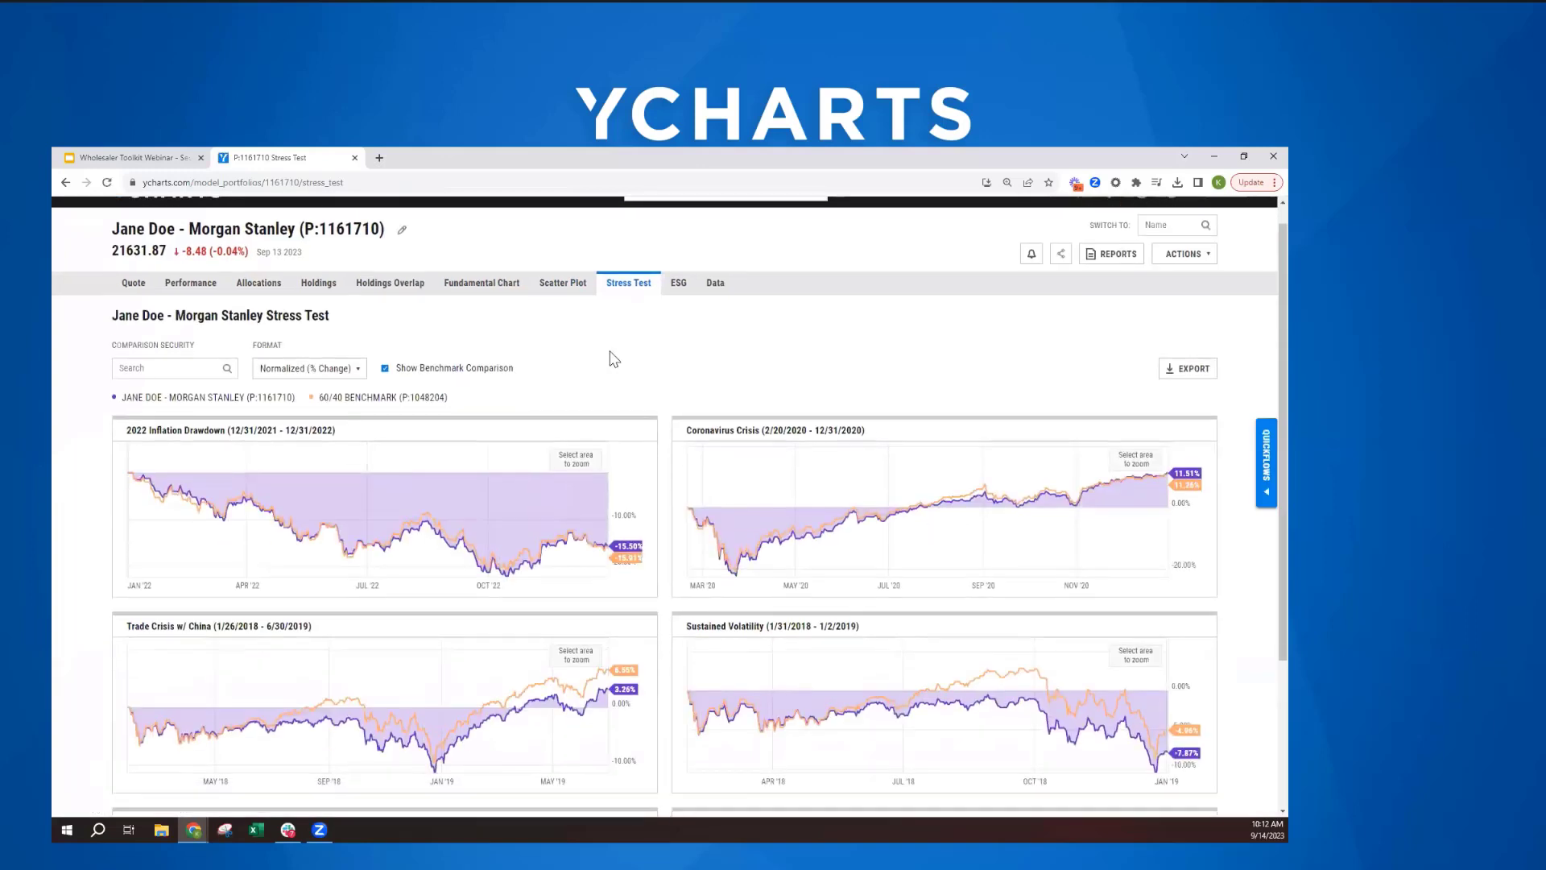
{"action": "scroll", "coordinate": [634, 325], "scroll_direction": "down", "scroll_amount": 1}
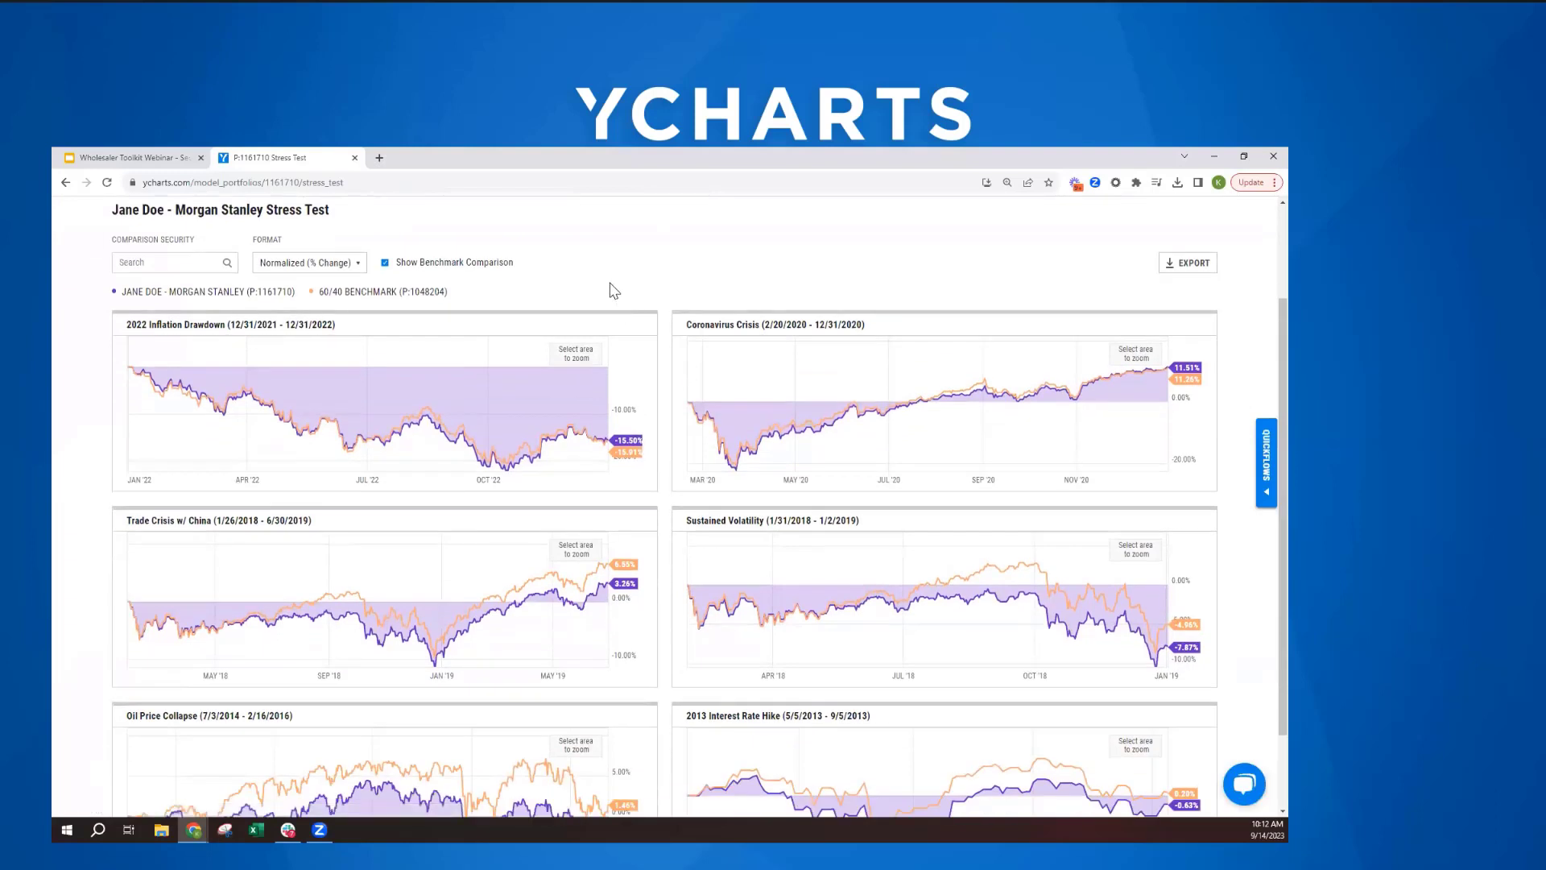
{"action": "scroll", "coordinate": [615, 291], "scroll_direction": "down", "scroll_amount": 1}
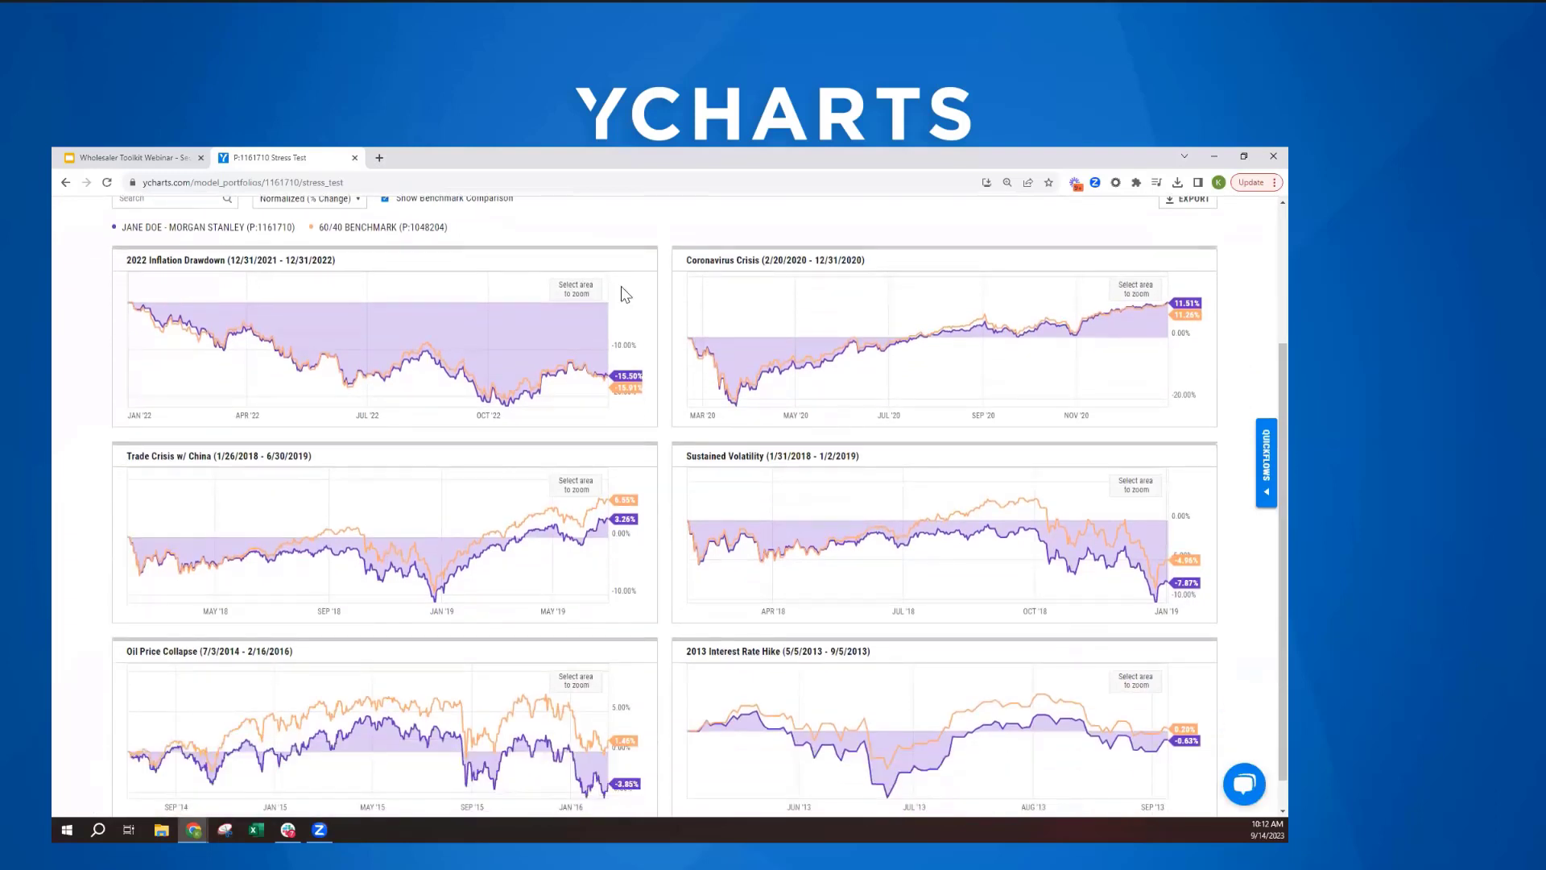
{"action": "scroll", "coordinate": [621, 345], "scroll_direction": "down", "scroll_amount": 1}
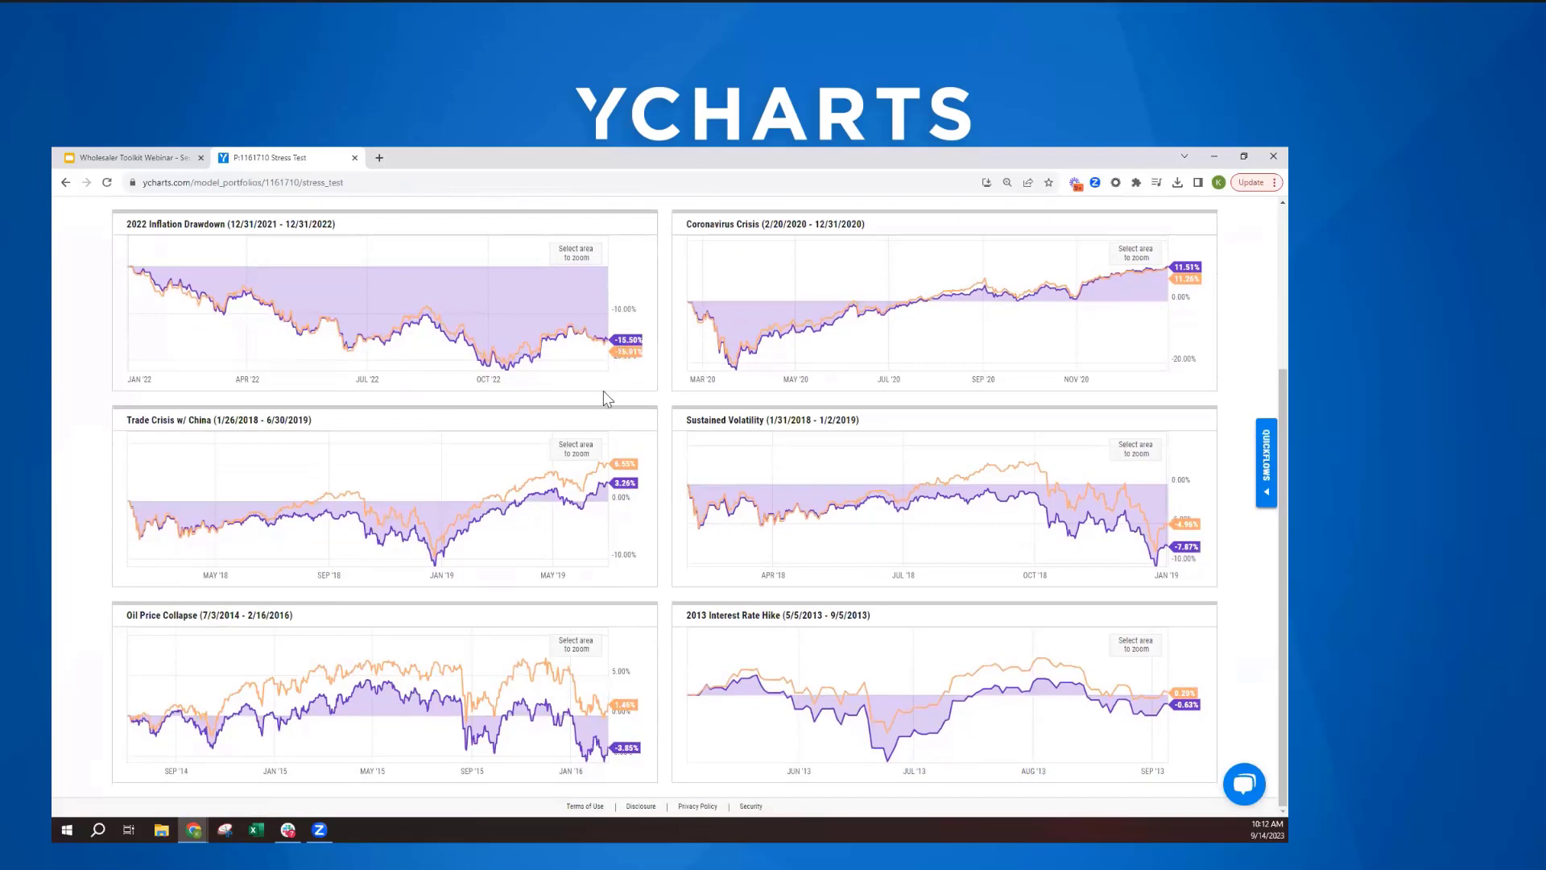
{"action": "scroll", "coordinate": [606, 396], "scroll_direction": "up", "scroll_amount": 3}
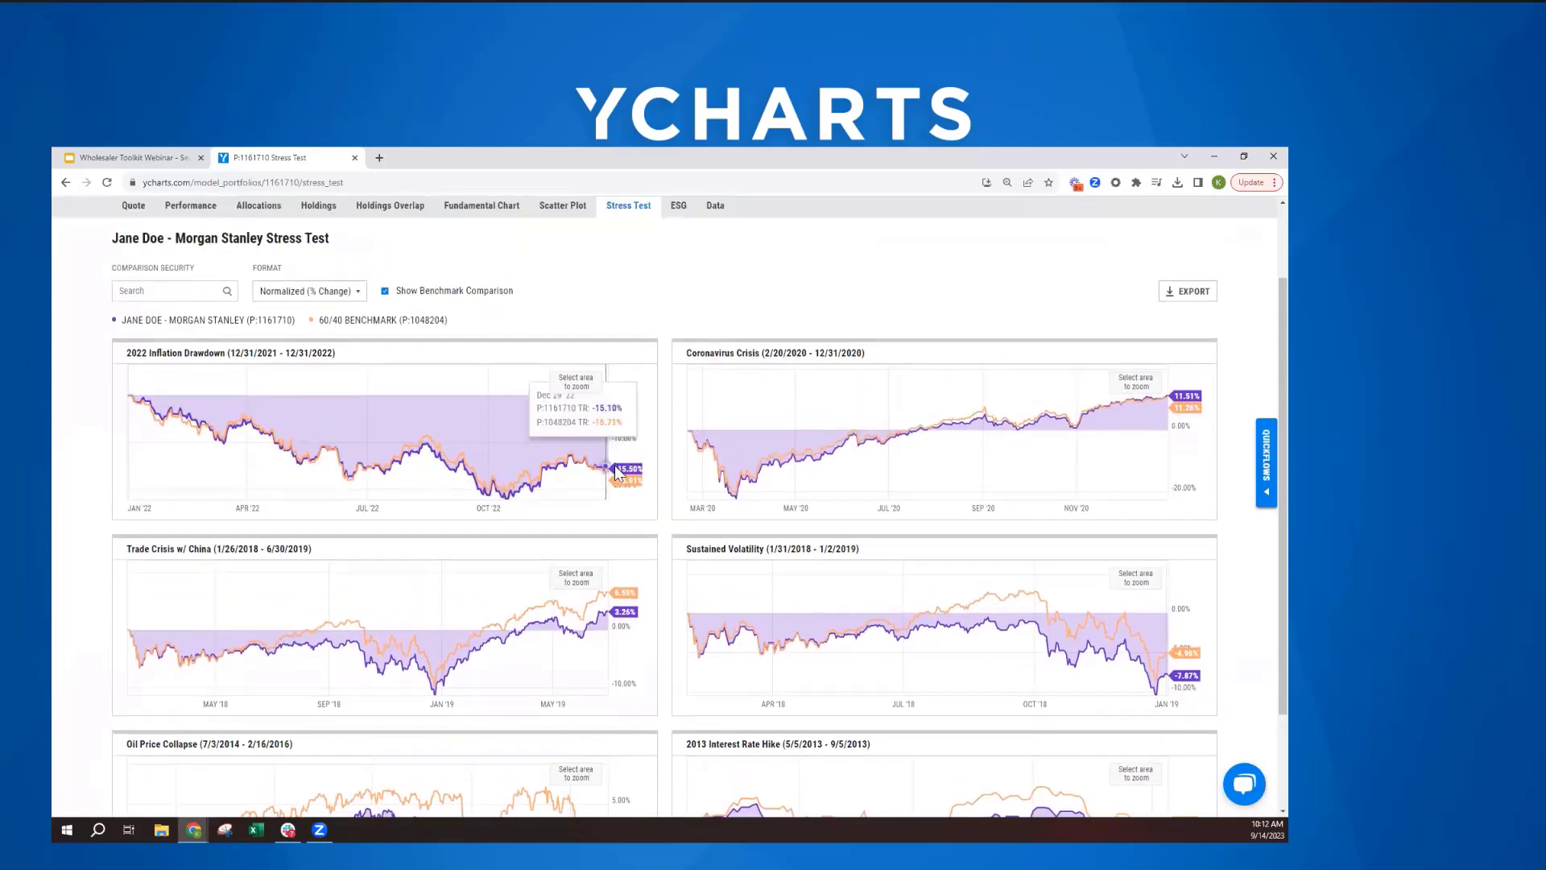
{"action": "scroll", "coordinate": [617, 473], "scroll_direction": "up", "scroll_amount": 2}
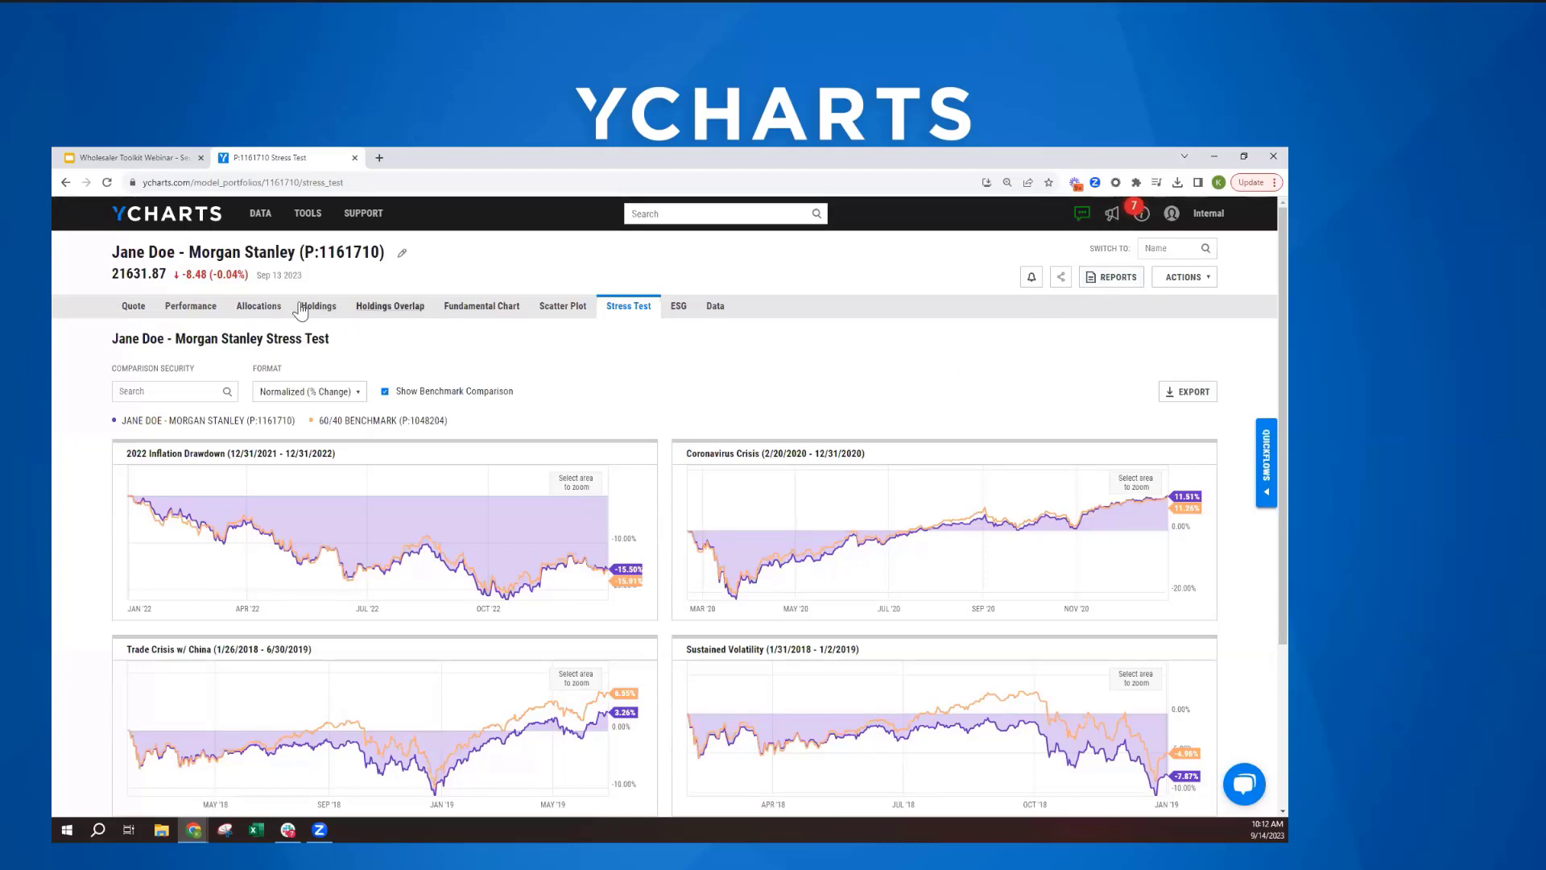
- Generate the One Page Report tearsheet for the portfolio and open the downloaded PDF
{"action": "left_click", "coordinate": [1097, 286]}
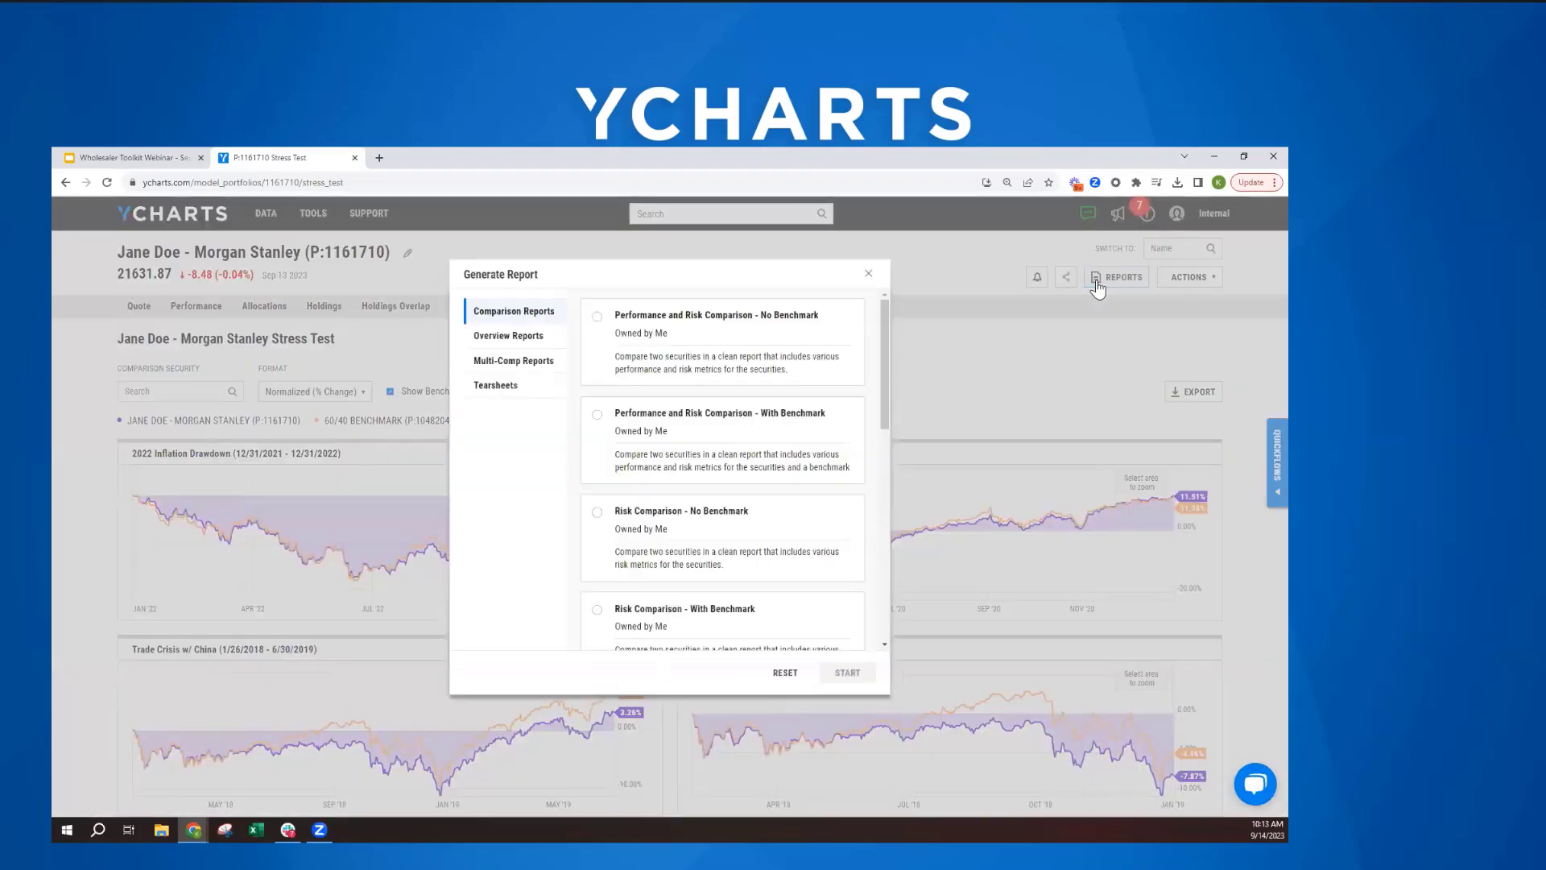
{"action": "left_click", "coordinate": [480, 394]}
{"action": "left_click", "coordinate": [628, 331]}
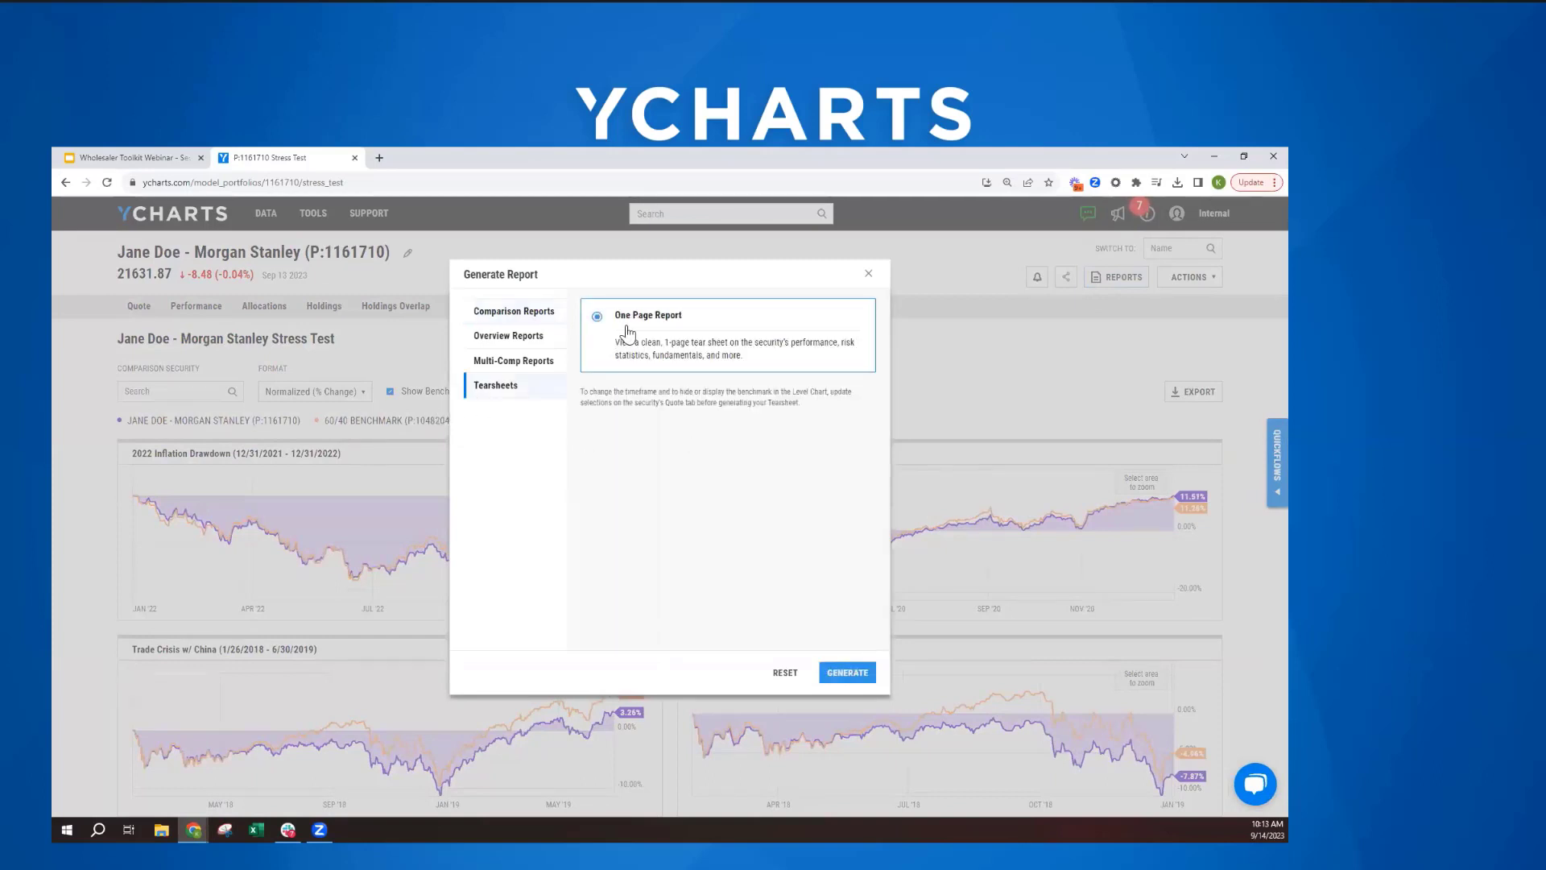
{"action": "left_click", "coordinate": [848, 675]}
{"action": "left_click", "coordinate": [845, 674]}
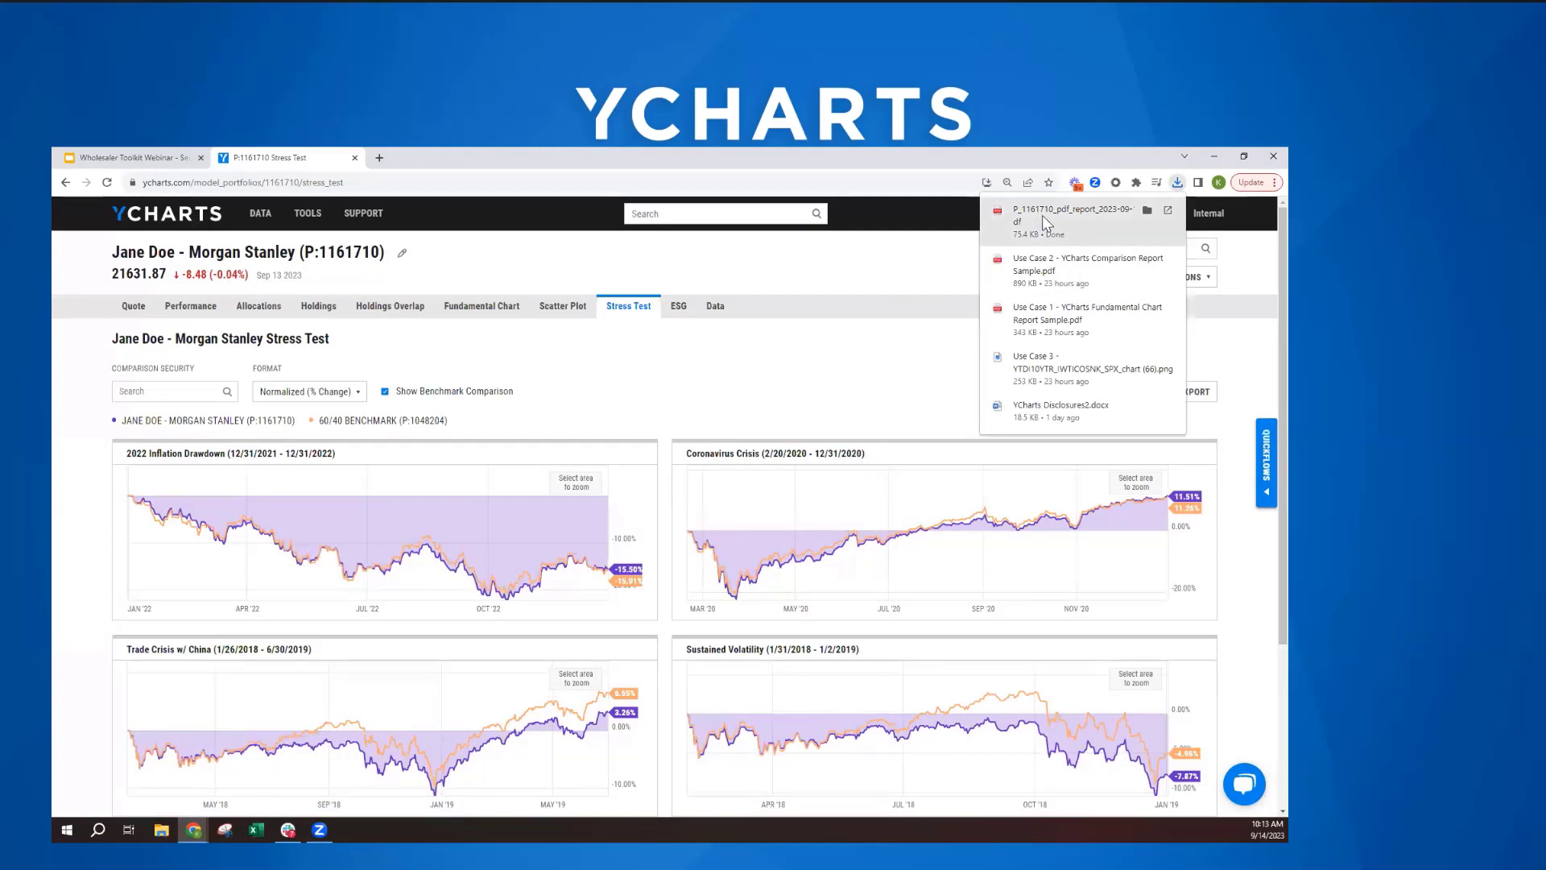
{"action": "left_click", "coordinate": [1043, 215]}
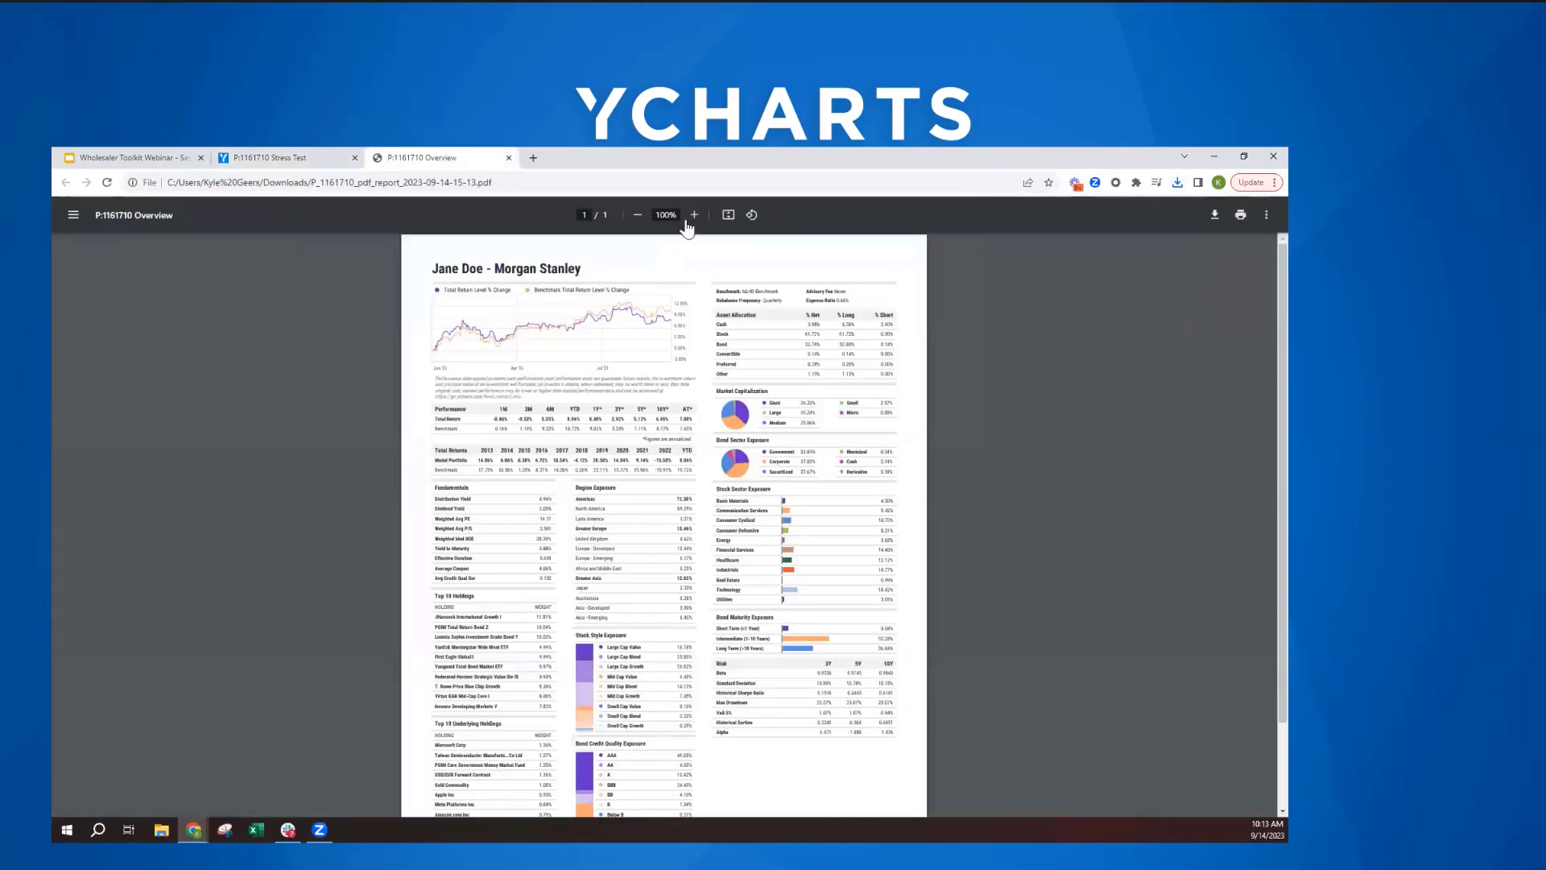
- Read through the tearsheet's performance, allocation, exposure, holdings and risk sections, and close the PDF
{"action": "left_click", "coordinate": [692, 215]}
{"action": "left_click", "coordinate": [693, 217]}
{"action": "left_click", "coordinate": [693, 217]}
{"action": "left_click", "coordinate": [694, 218]}
{"action": "left_click", "coordinate": [694, 218]}
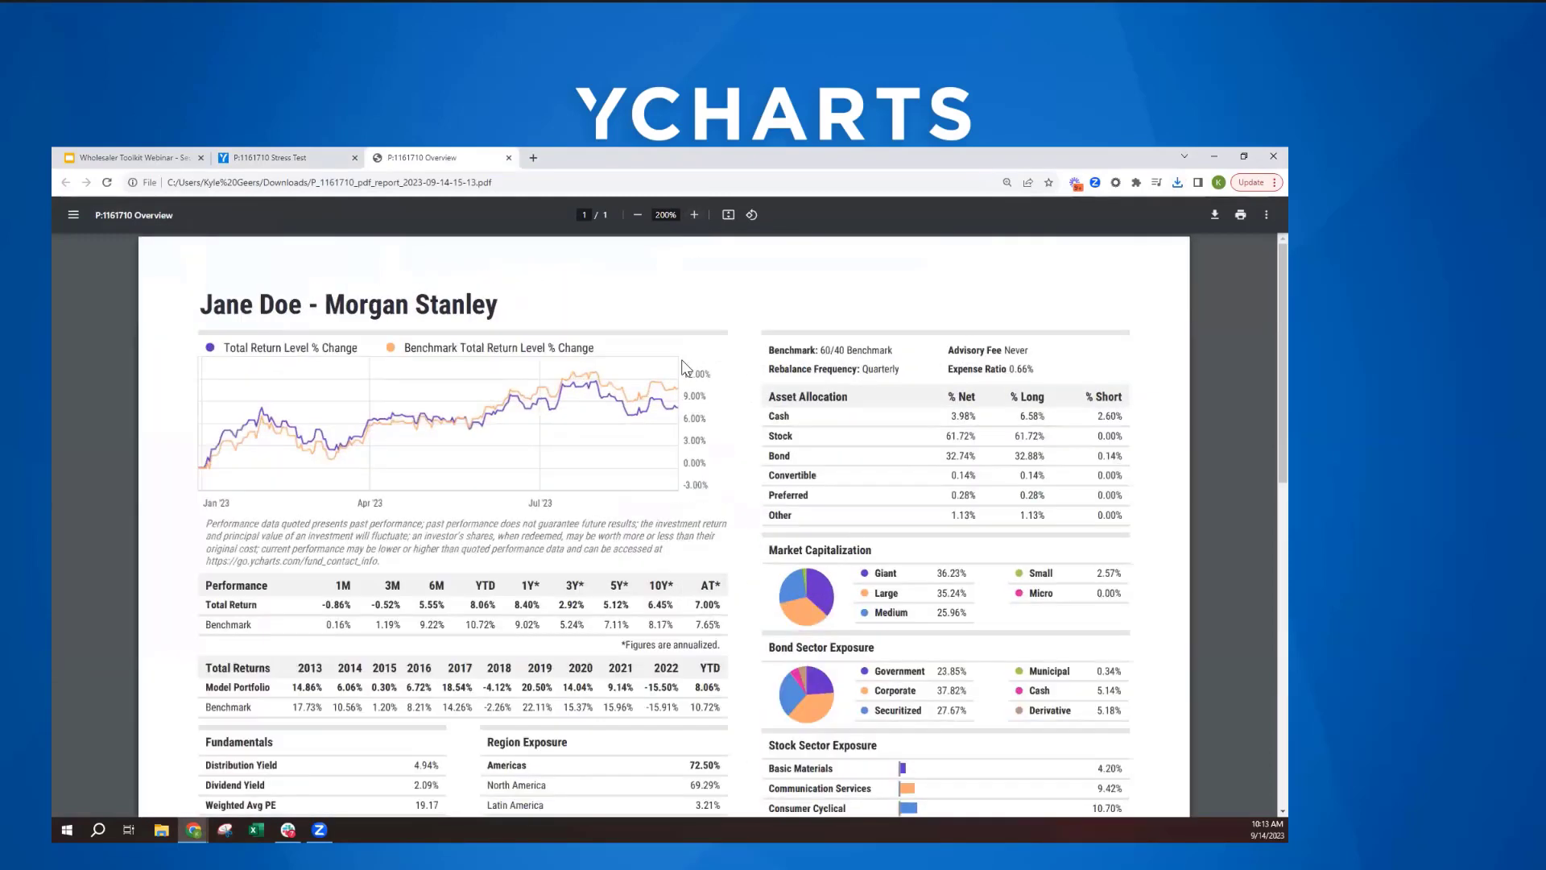
{"action": "scroll", "coordinate": [542, 479], "scroll_direction": "down", "scroll_amount": 1}
{"action": "scroll", "coordinate": [512, 512], "scroll_direction": "down", "scroll_amount": 3}
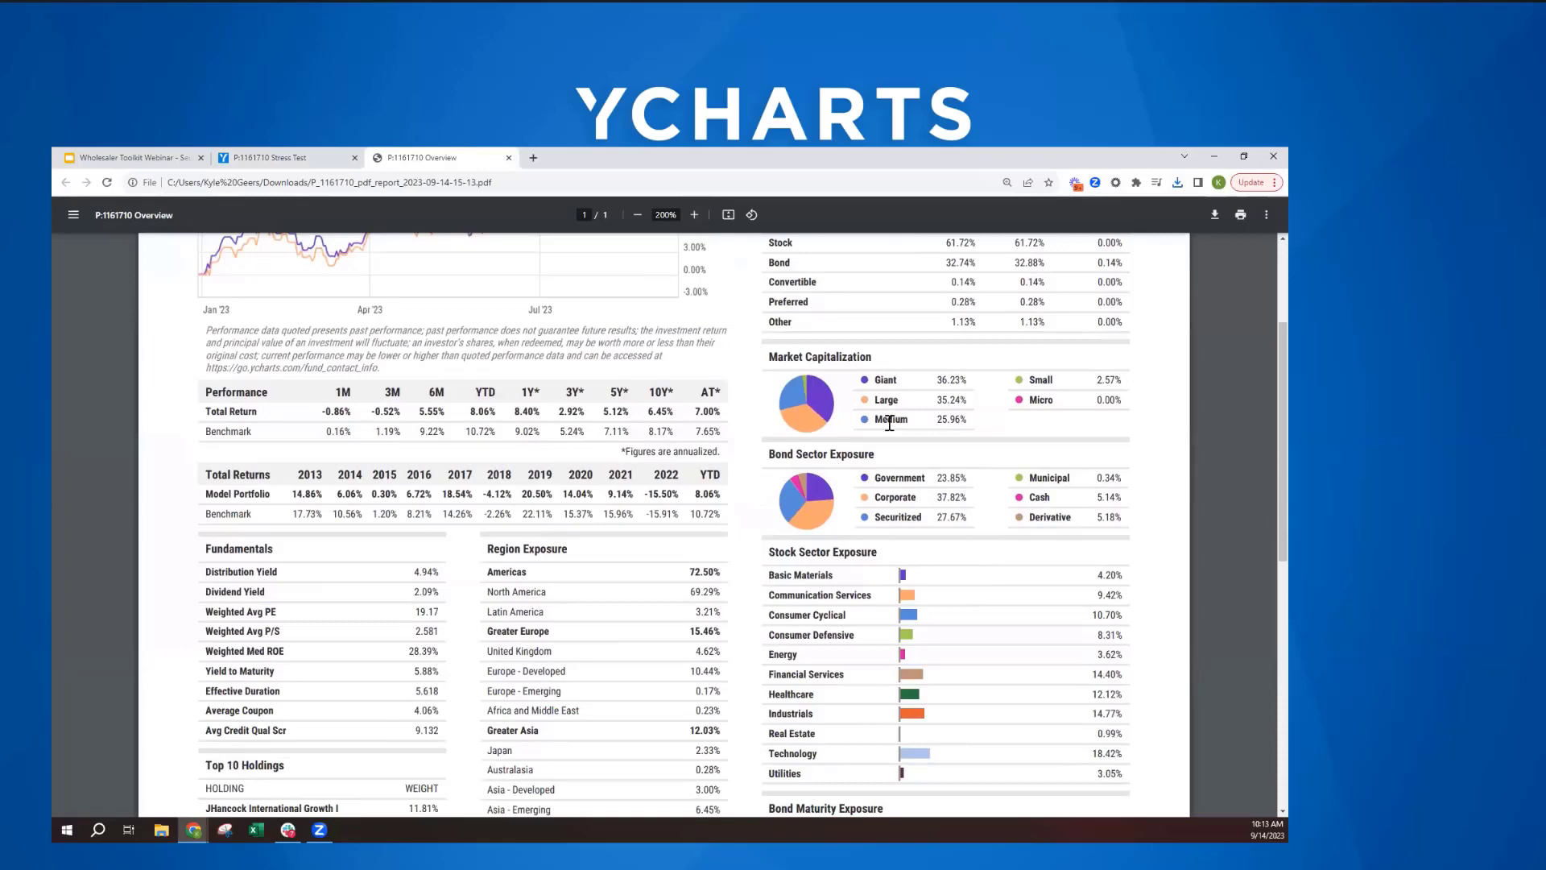
{"action": "scroll", "coordinate": [843, 458], "scroll_direction": "down", "scroll_amount": 5}
{"action": "scroll", "coordinate": [844, 457], "scroll_direction": "down", "scroll_amount": 1}
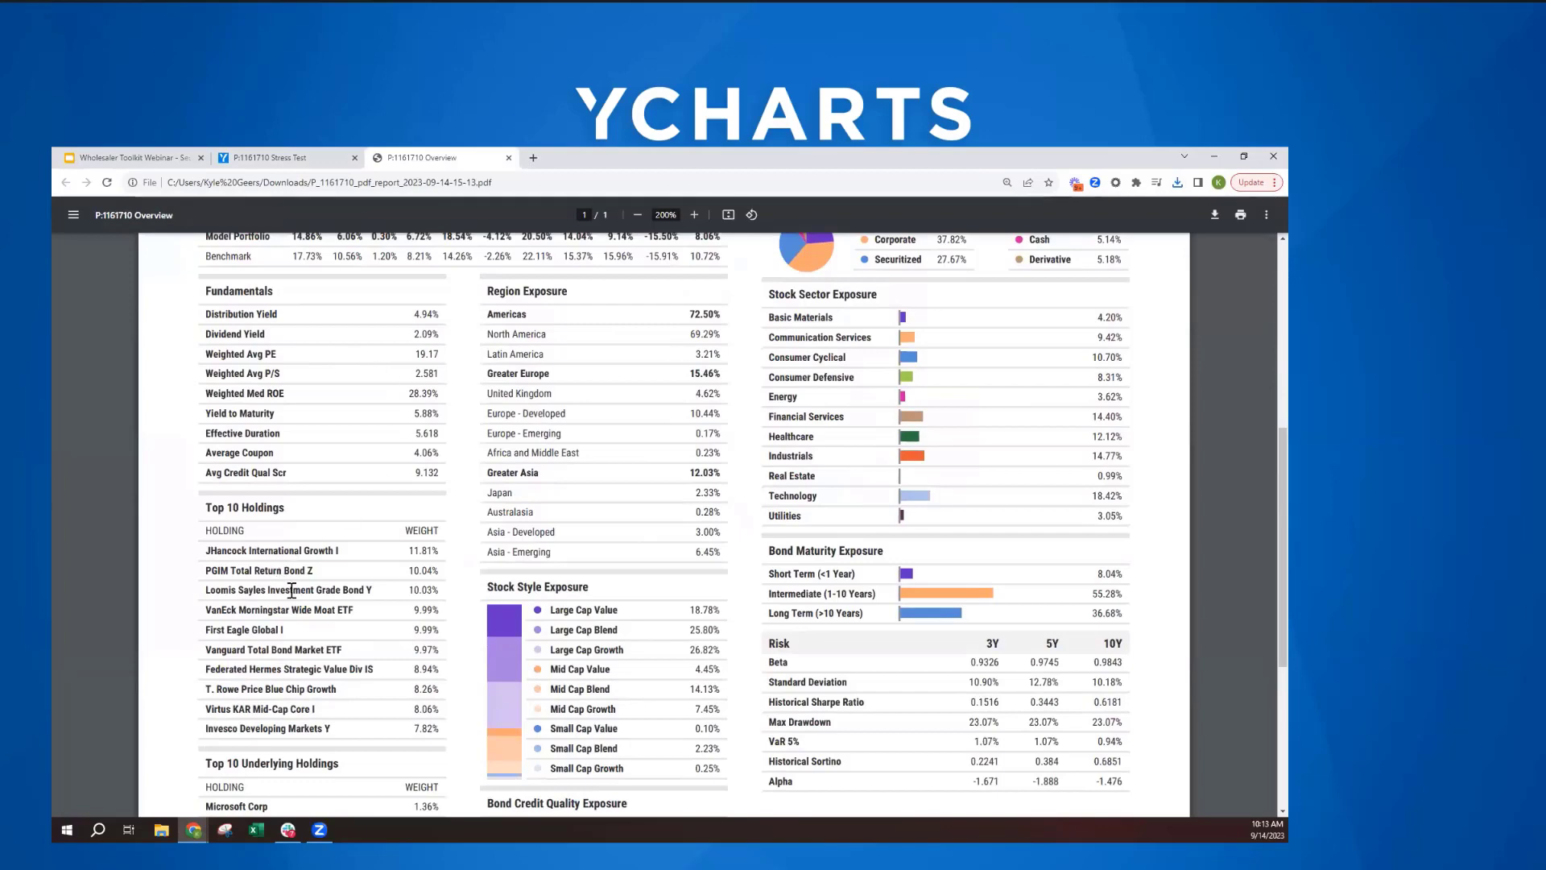
{"action": "scroll", "coordinate": [467, 554], "scroll_direction": "down", "scroll_amount": 2}
{"action": "scroll", "coordinate": [471, 494], "scroll_direction": "down", "scroll_amount": 5}
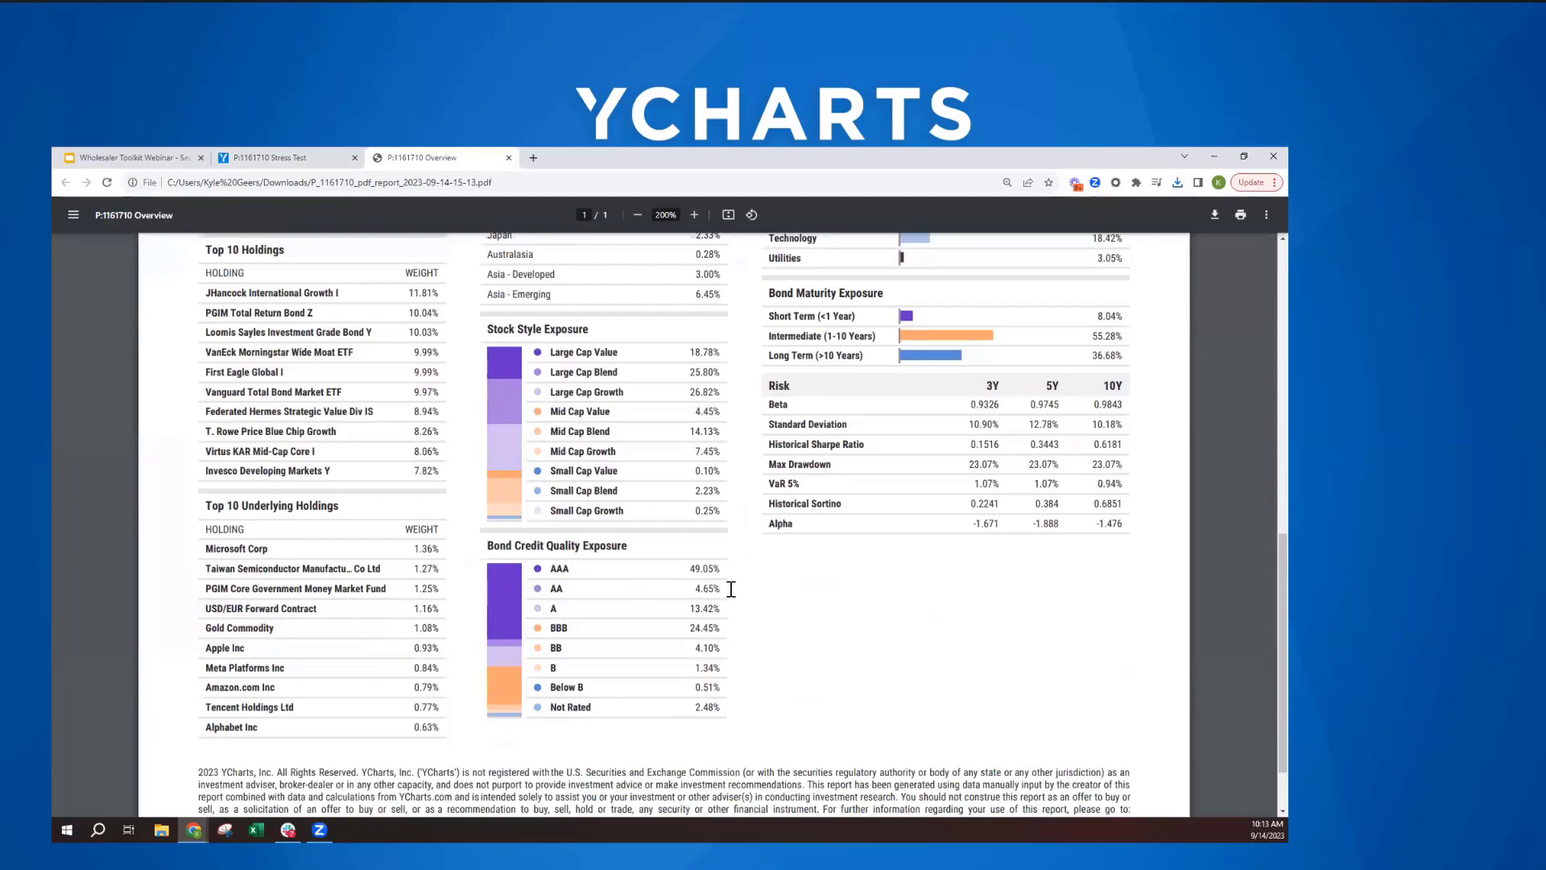
{"action": "scroll", "coordinate": [731, 589], "scroll_direction": "up", "scroll_amount": 10}
{"action": "scroll", "coordinate": [731, 589], "scroll_direction": "up", "scroll_amount": 10}
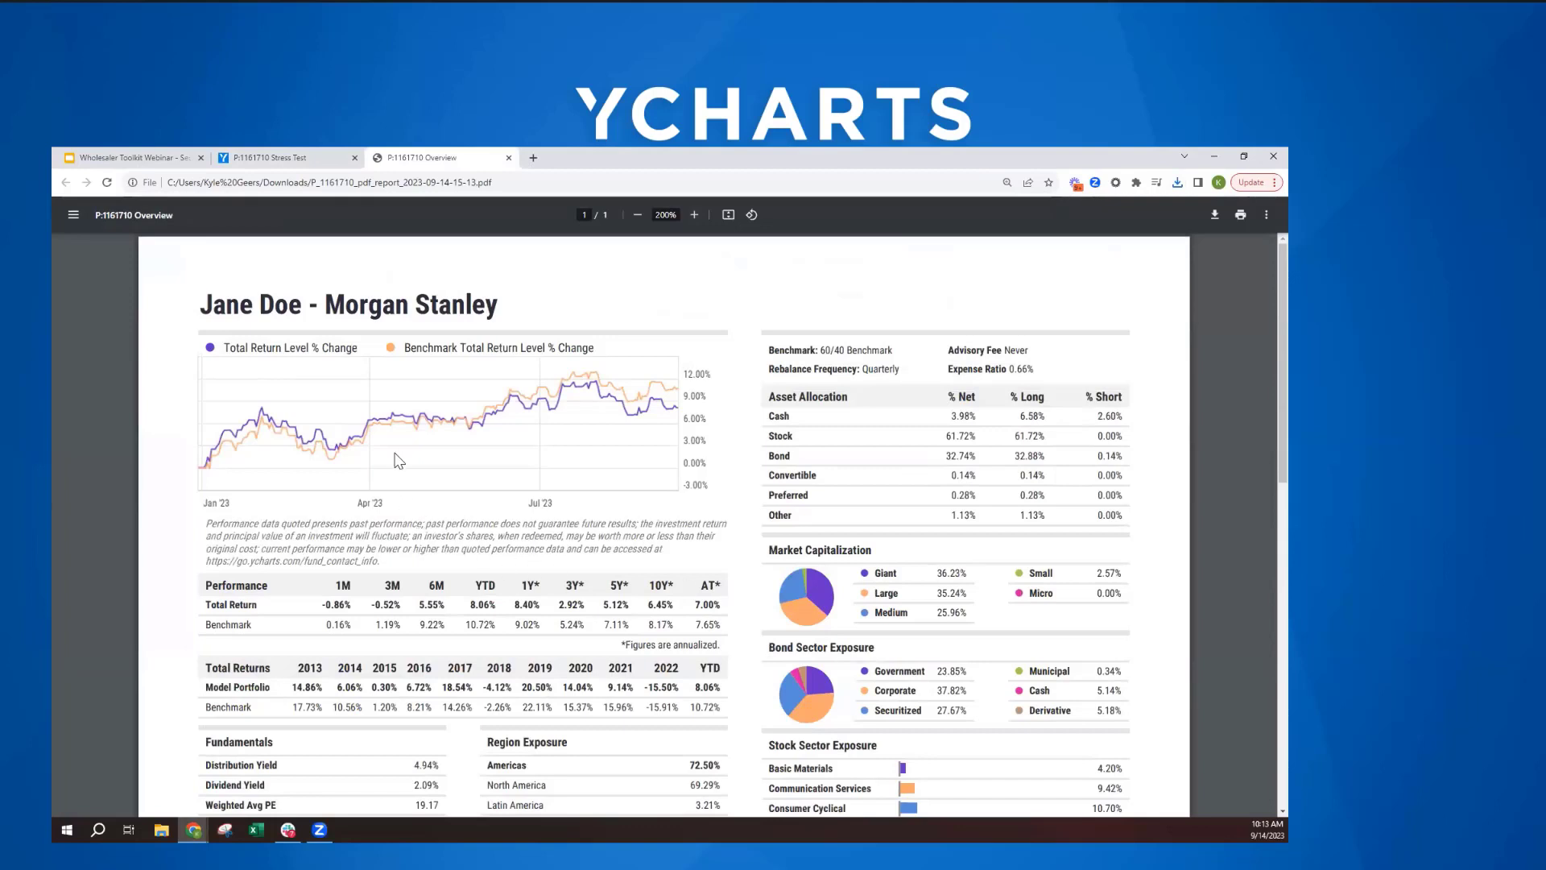
{"action": "left_click", "coordinate": [509, 159]}
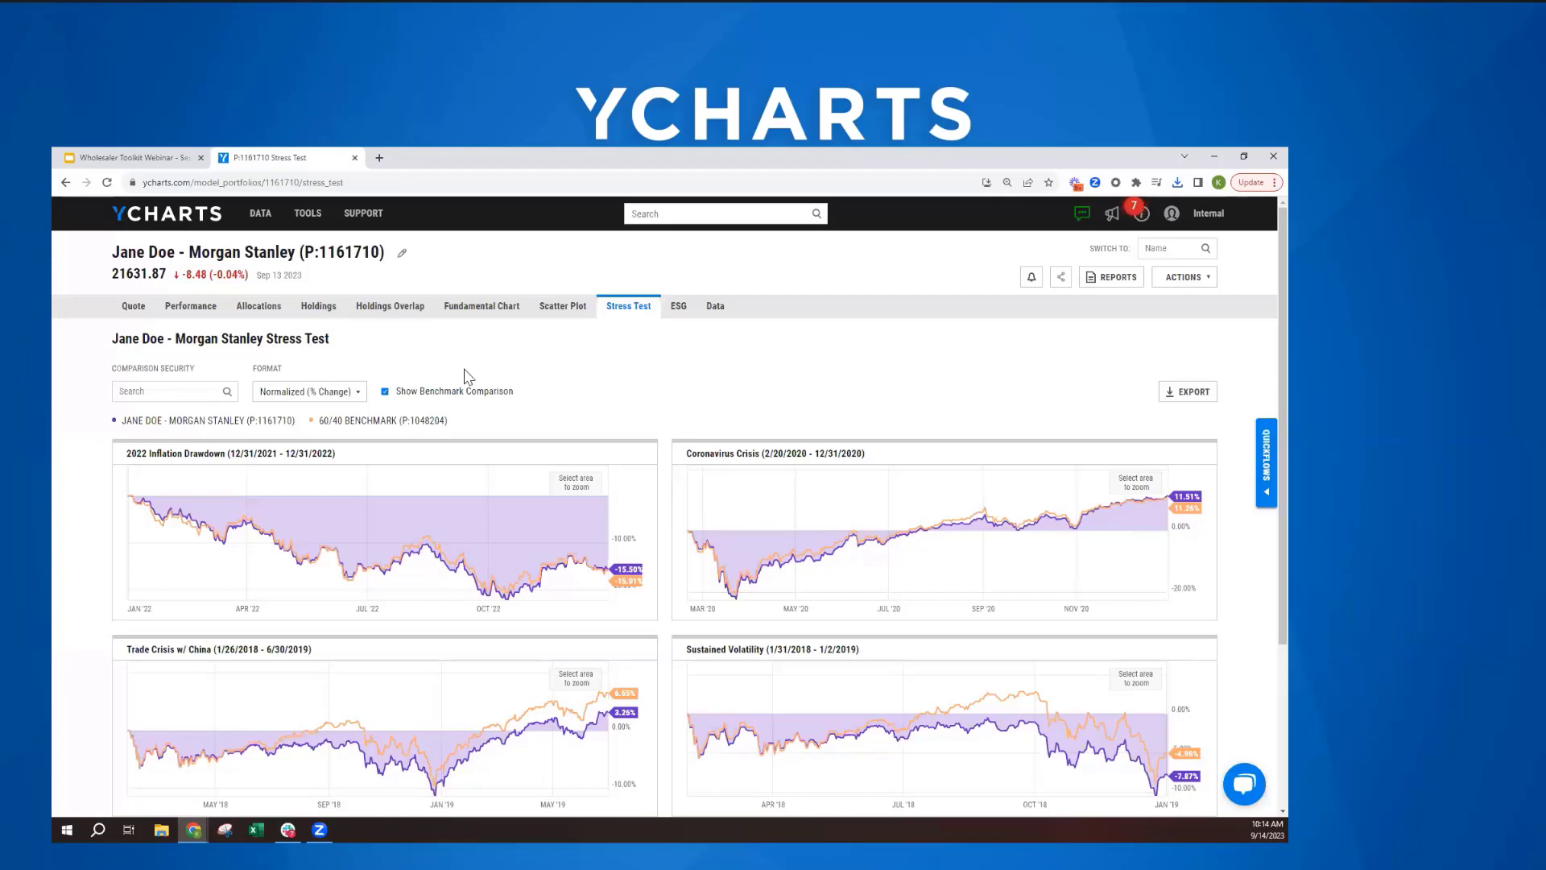
- Go back to the portfolio's allocations, and open a new comp table
{"action": "left_click", "coordinate": [258, 310]}
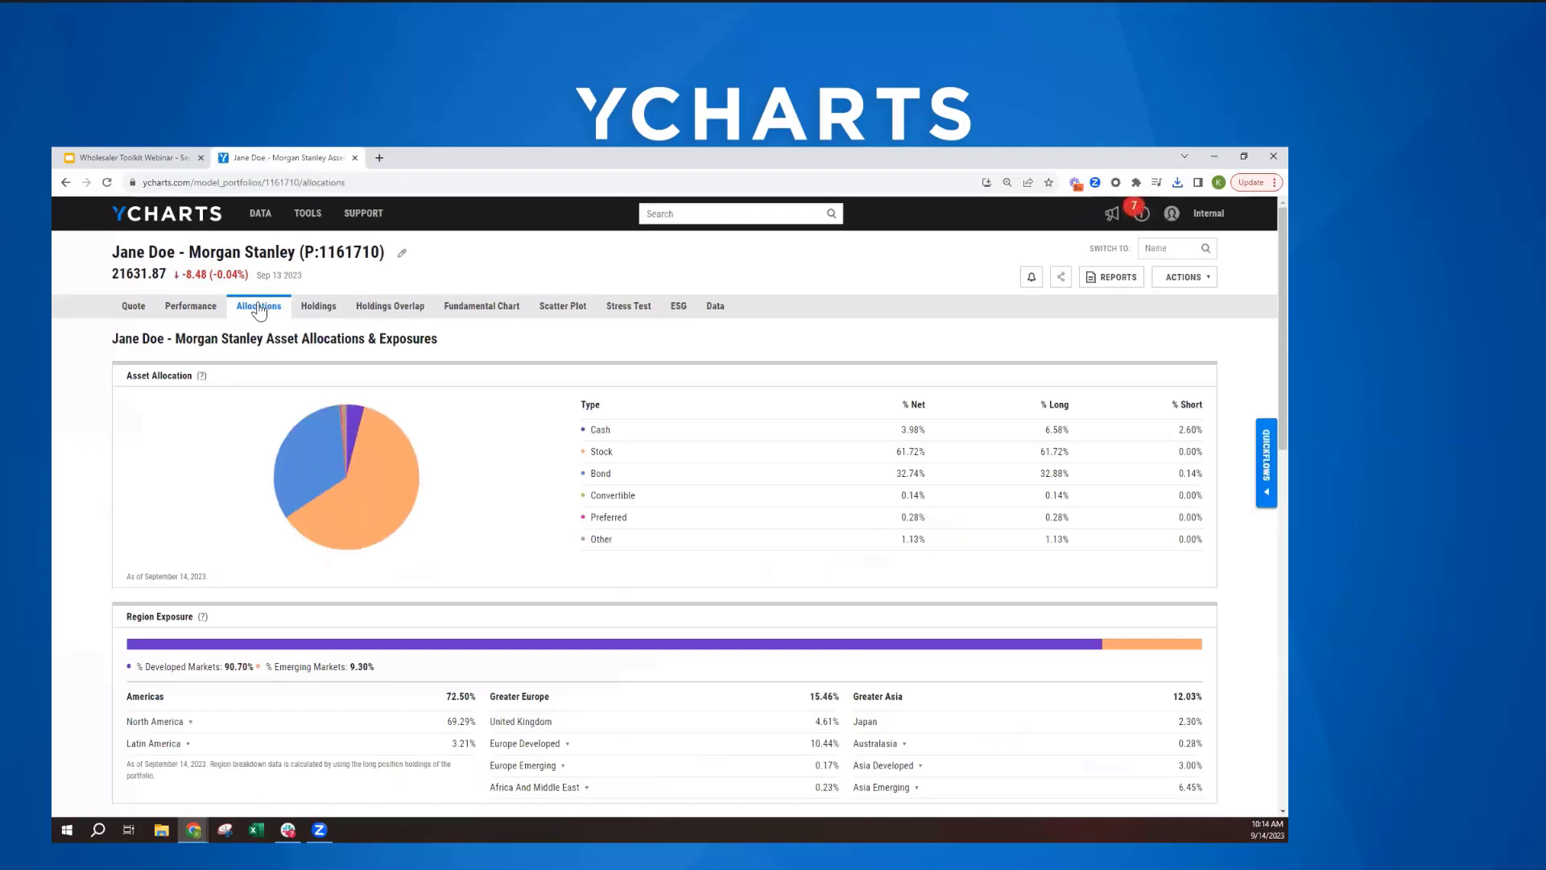
{"action": "left_click", "coordinate": [306, 221]}
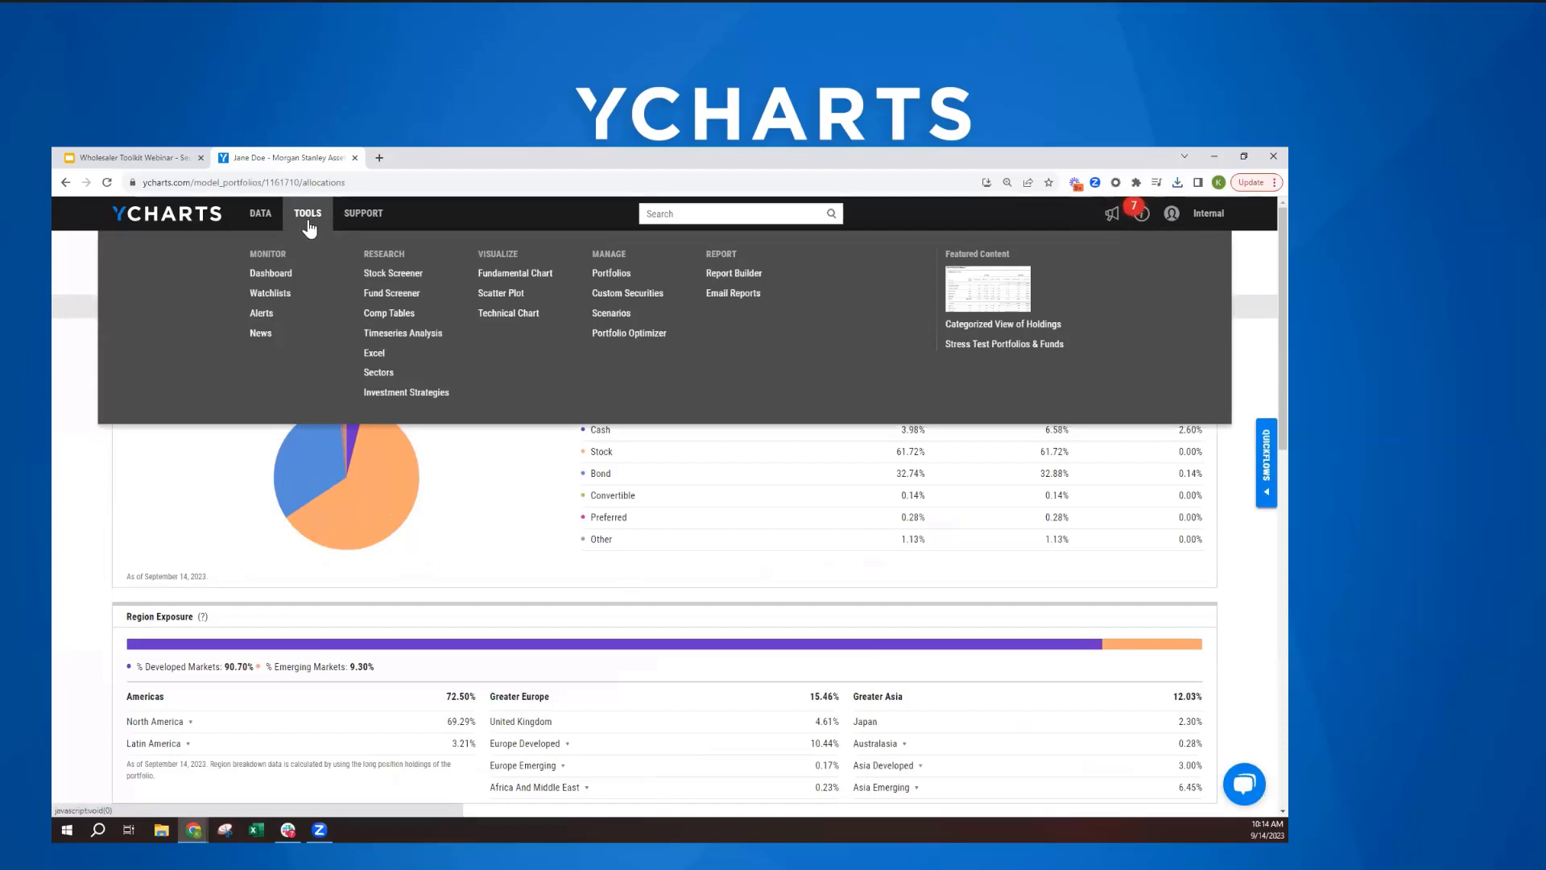
{"action": "left_click", "coordinate": [393, 316]}
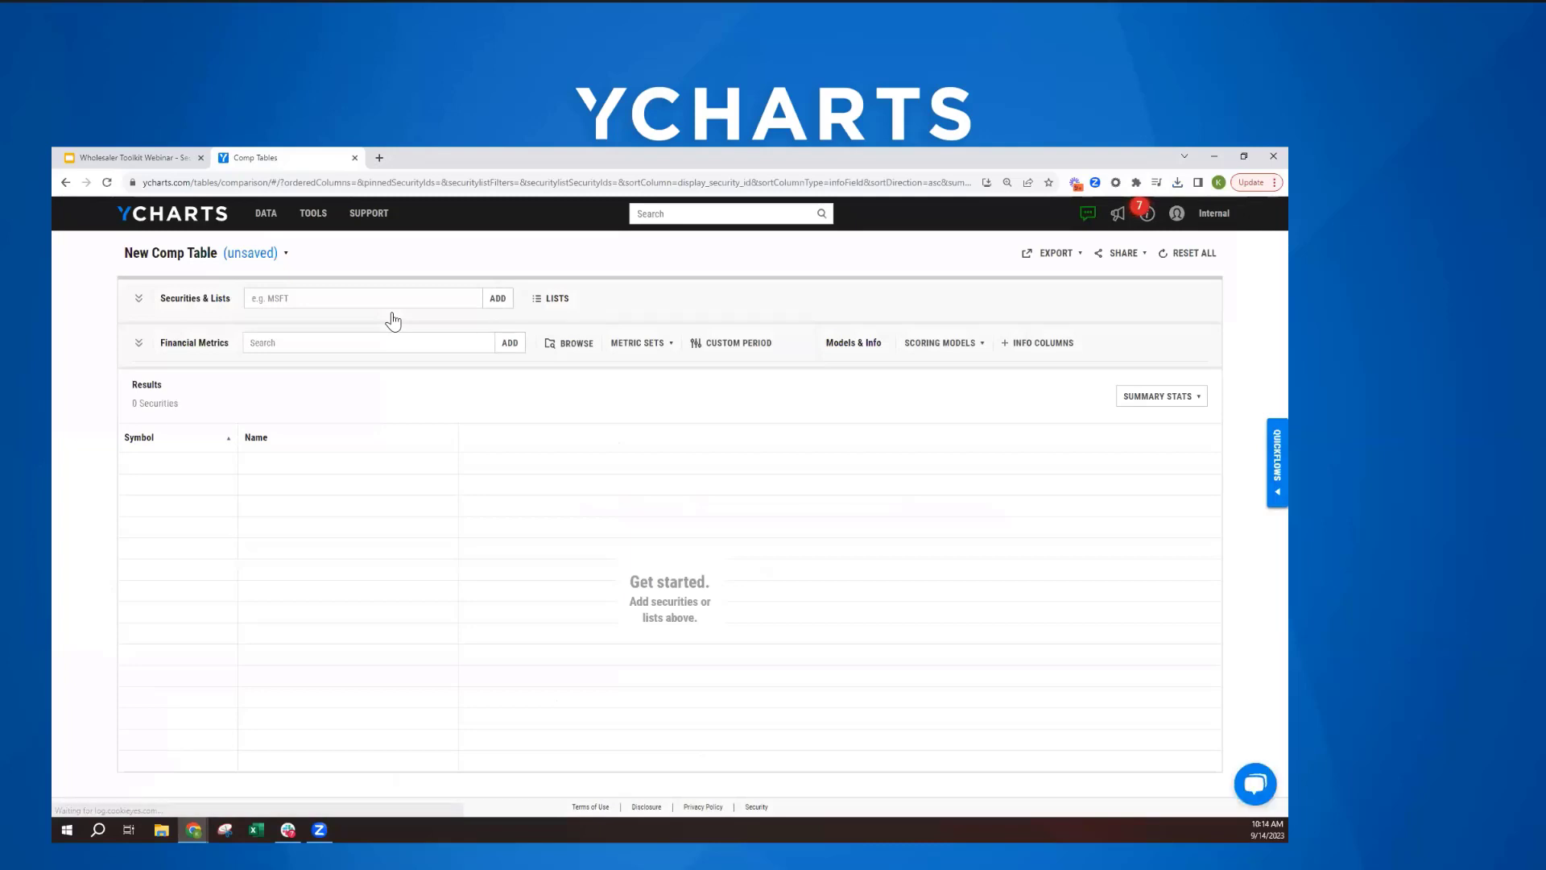
- Open the security list selection for the comp table and show the user's own Model Portfolio Holdings lists
{"action": "left_click", "coordinate": [552, 303]}
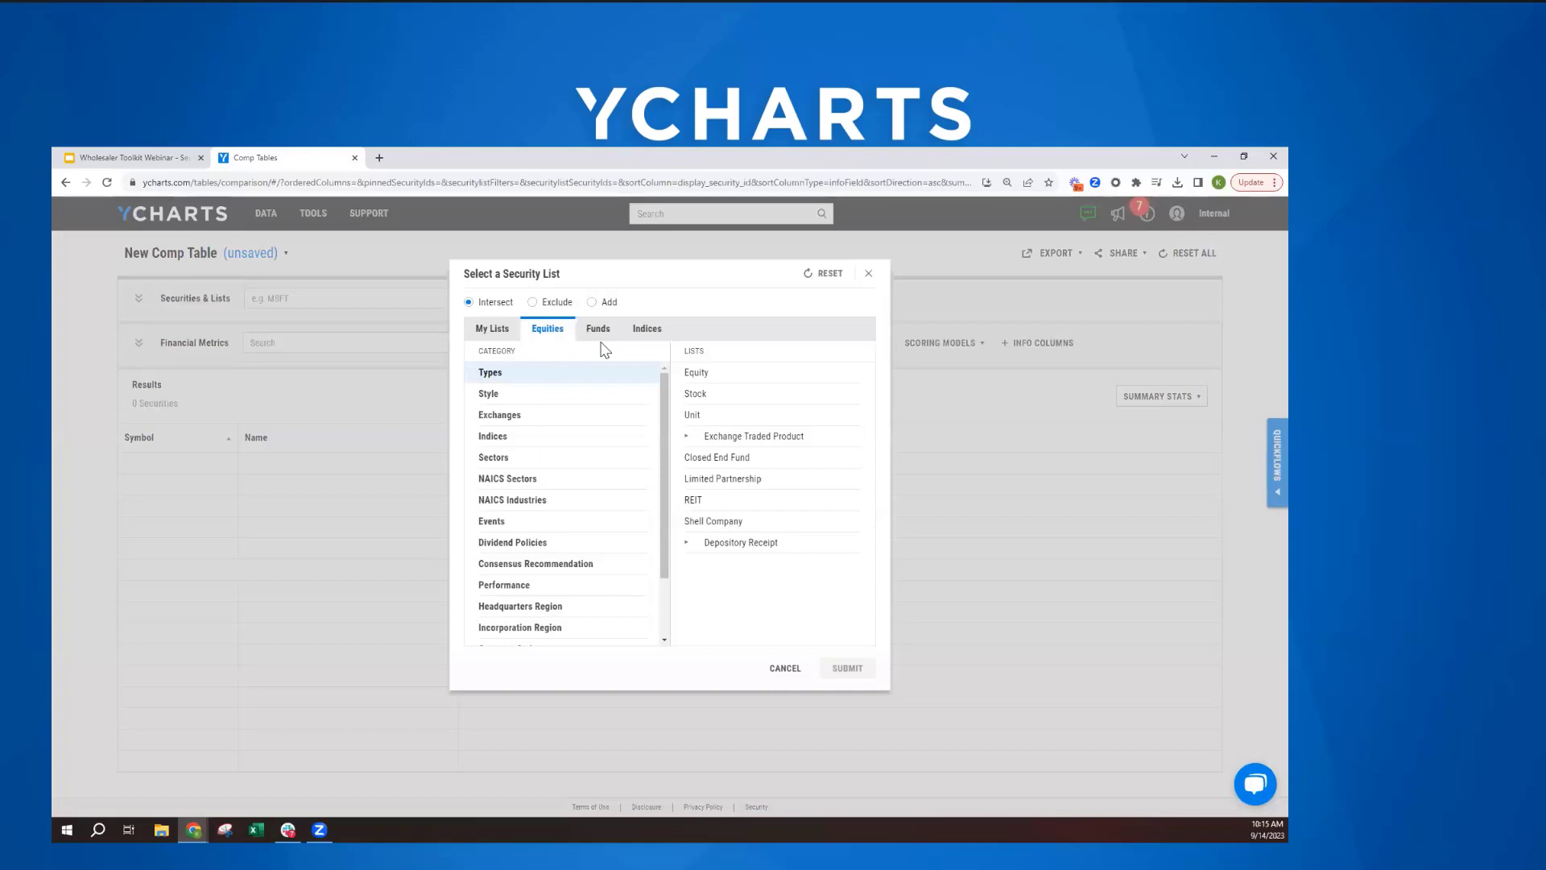
{"action": "left_click", "coordinate": [493, 329]}
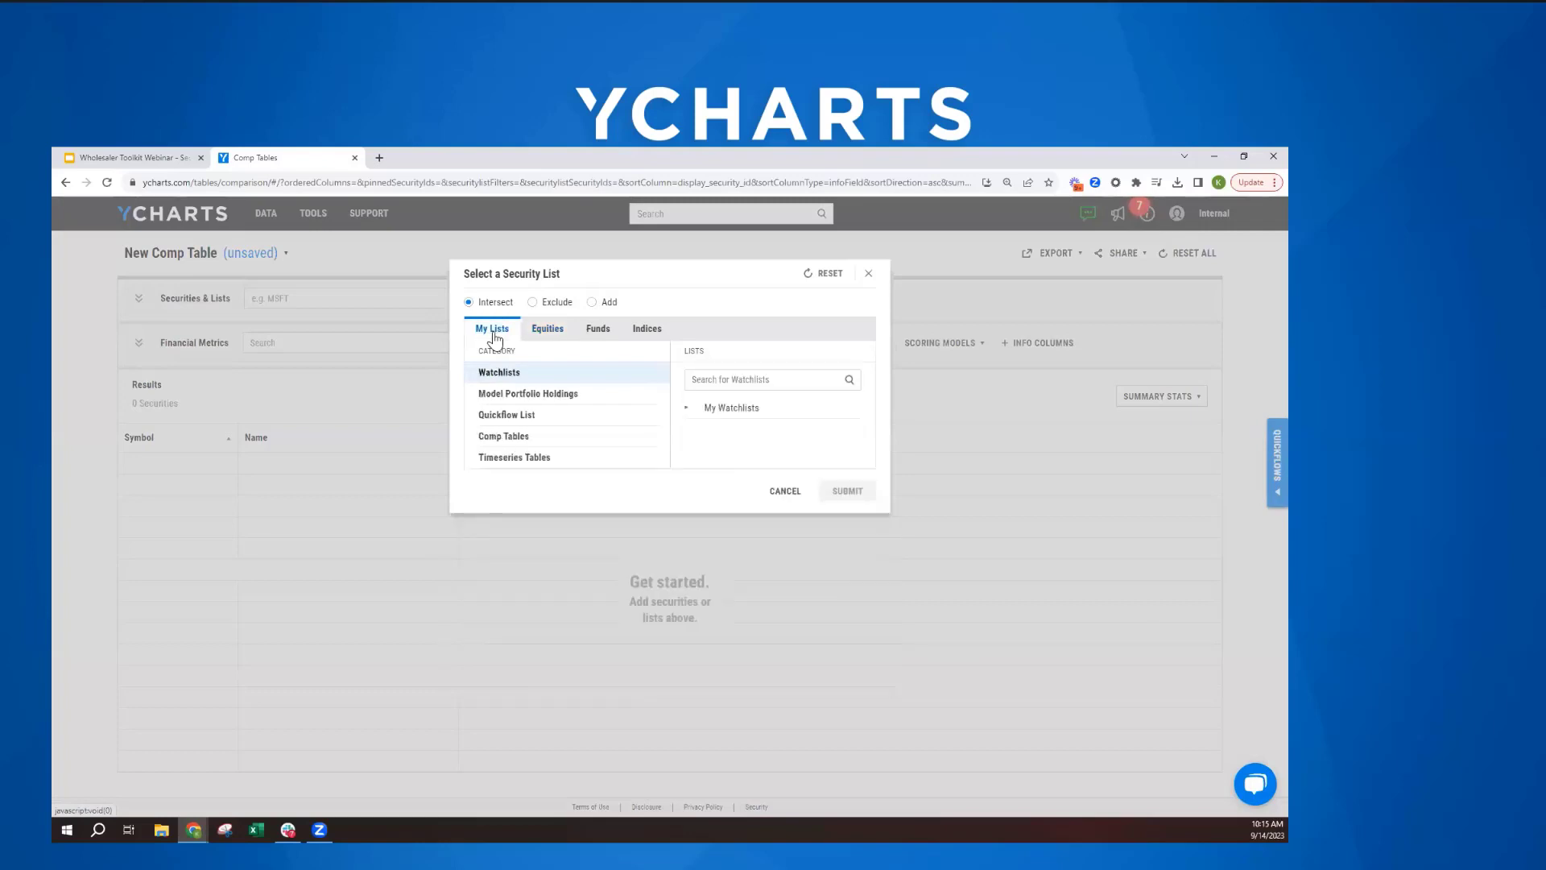
{"action": "left_click", "coordinate": [495, 397]}
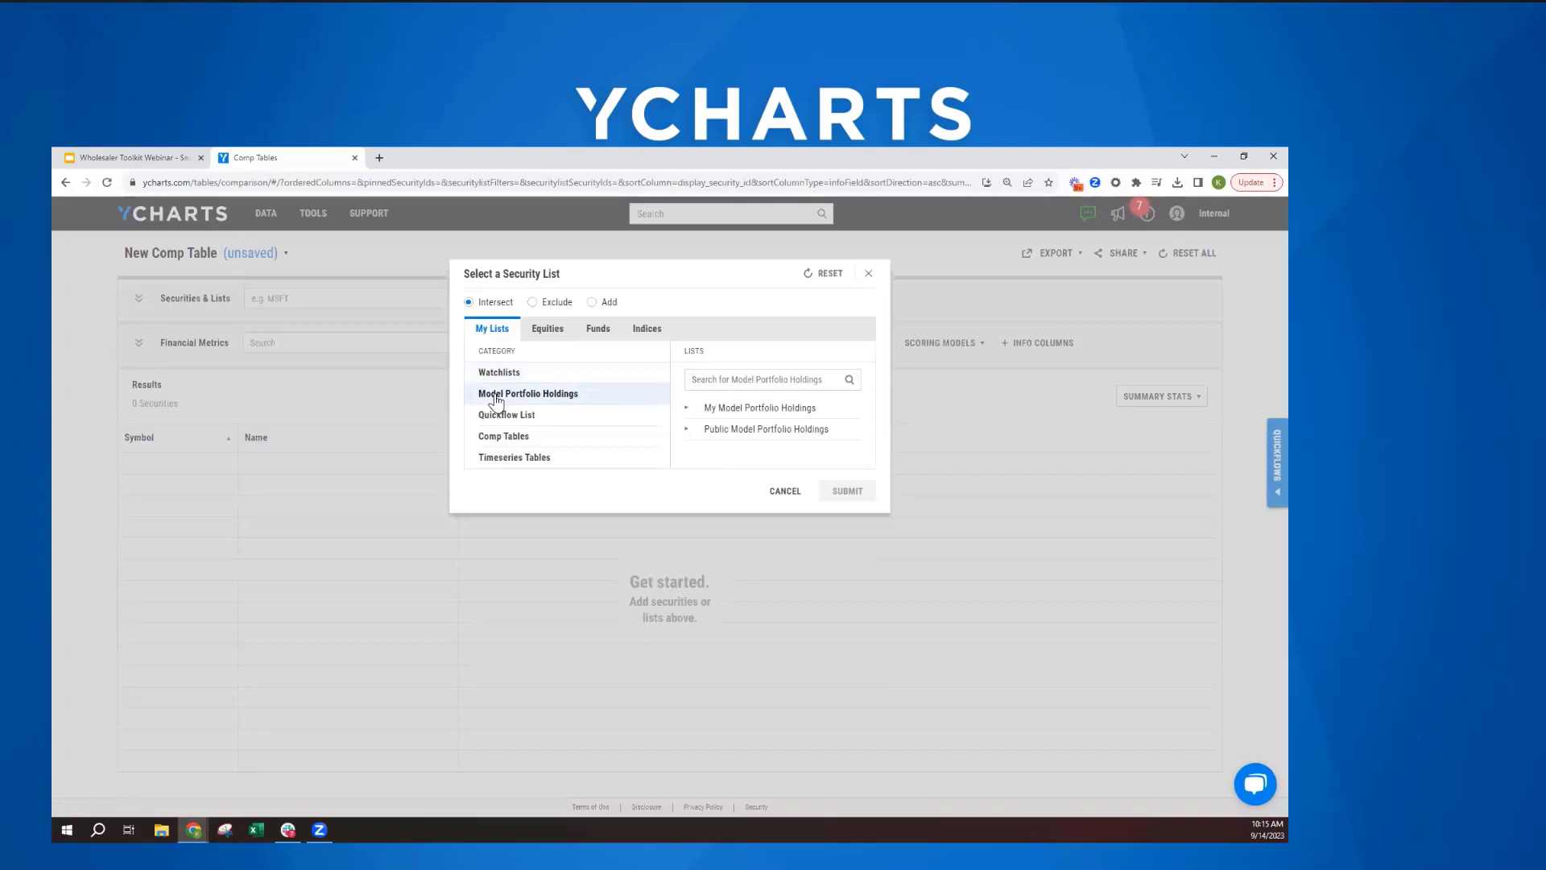
{"action": "left_click", "coordinate": [737, 386]}
{"action": "type", "text": "jane"}
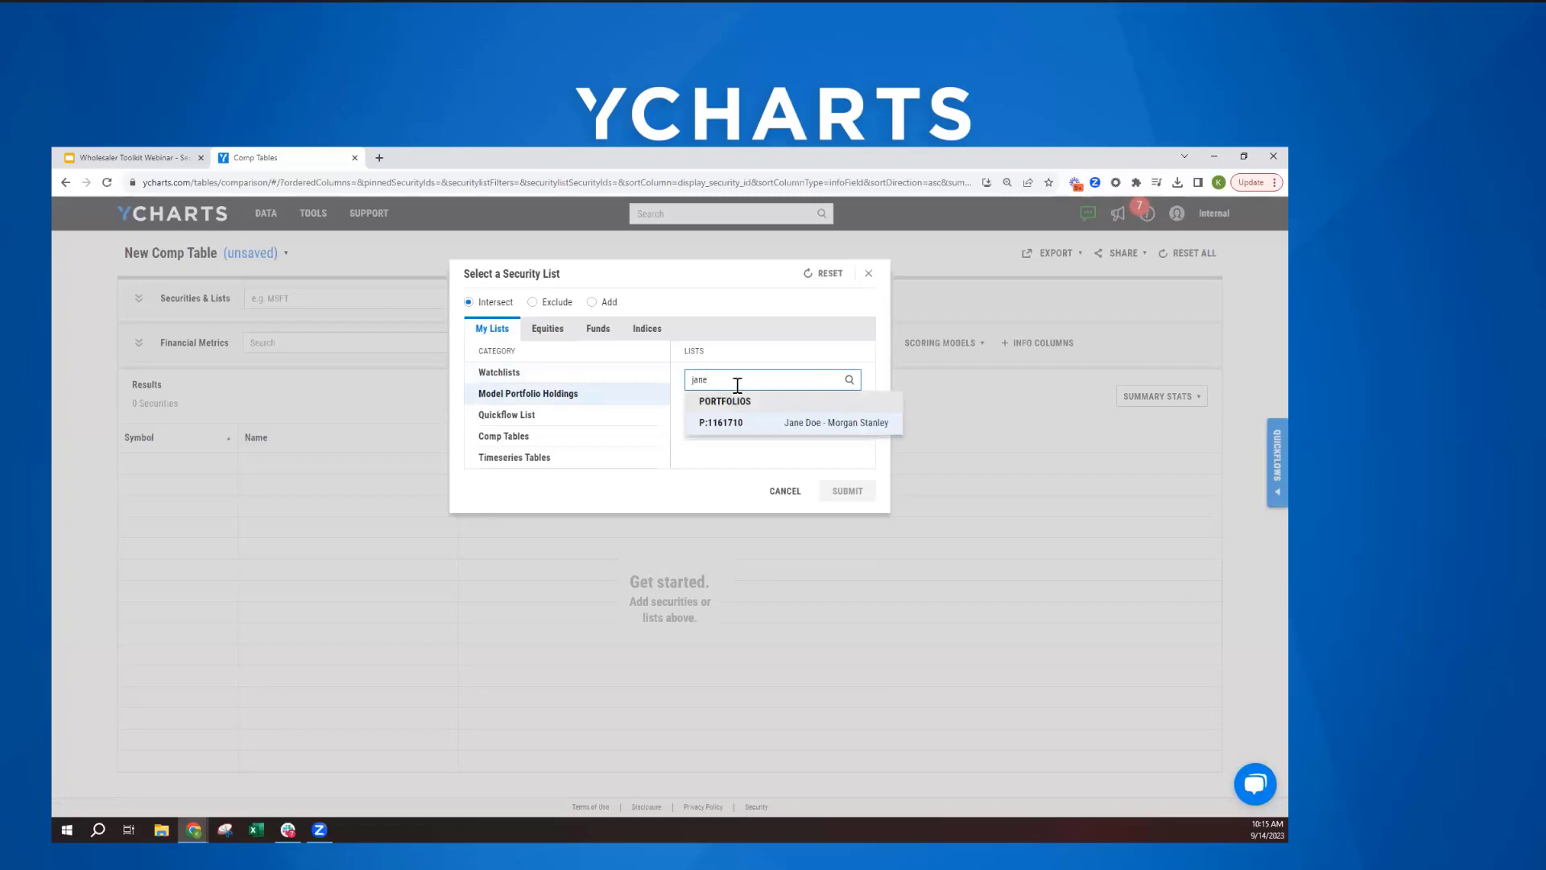
{"action": "key", "text": "BackSpace"}
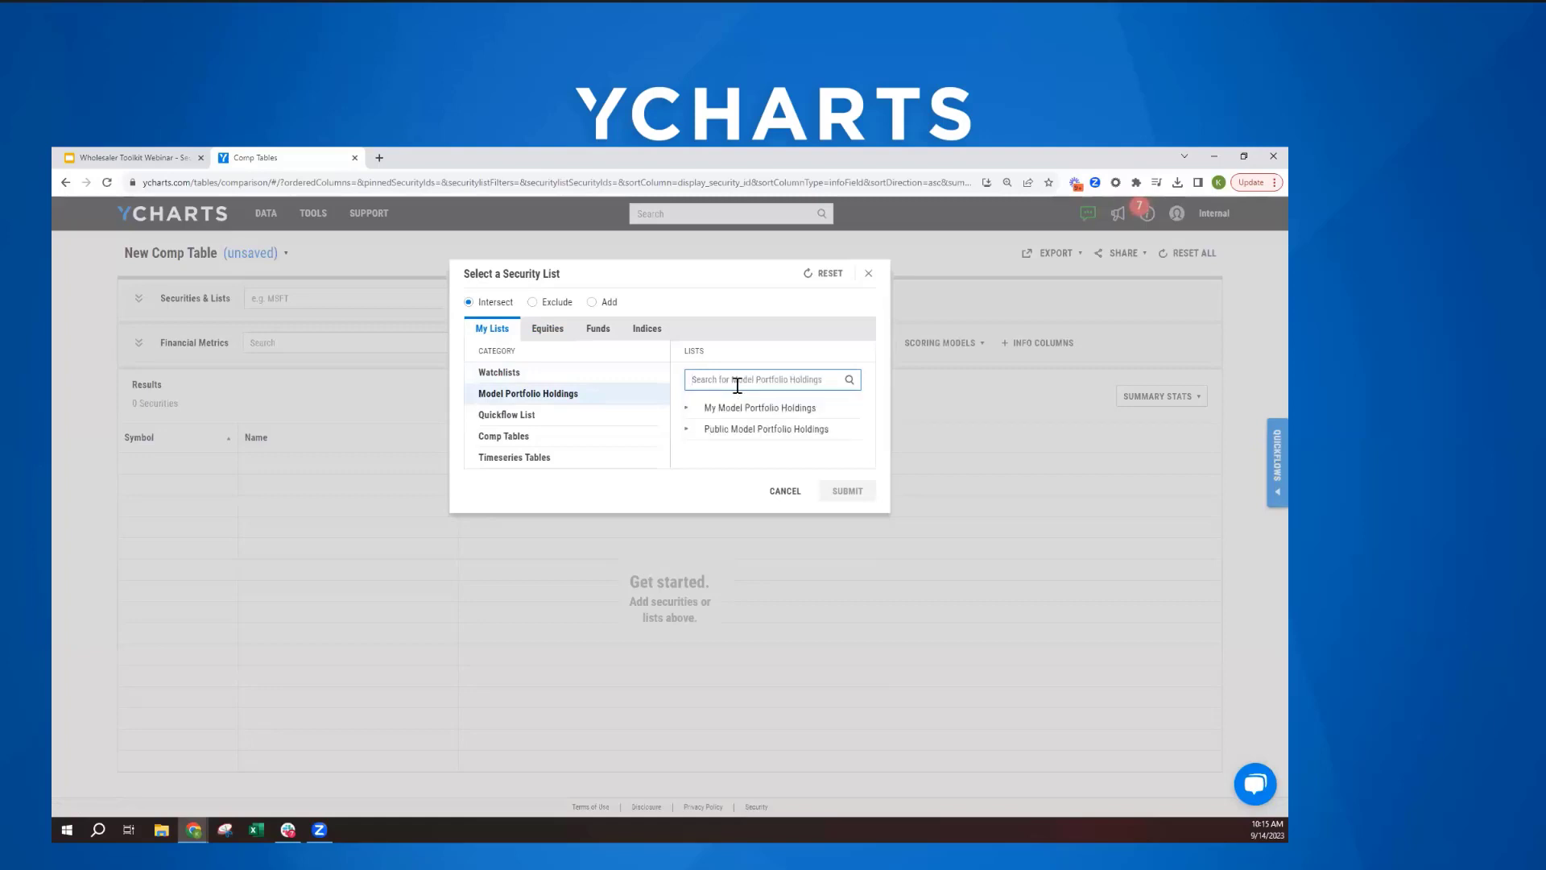
- Add the holdings of the client's Morgan Stanley portfolio from My Model Portfolio Holdings to the comp table
{"action": "left_click", "coordinate": [737, 407]}
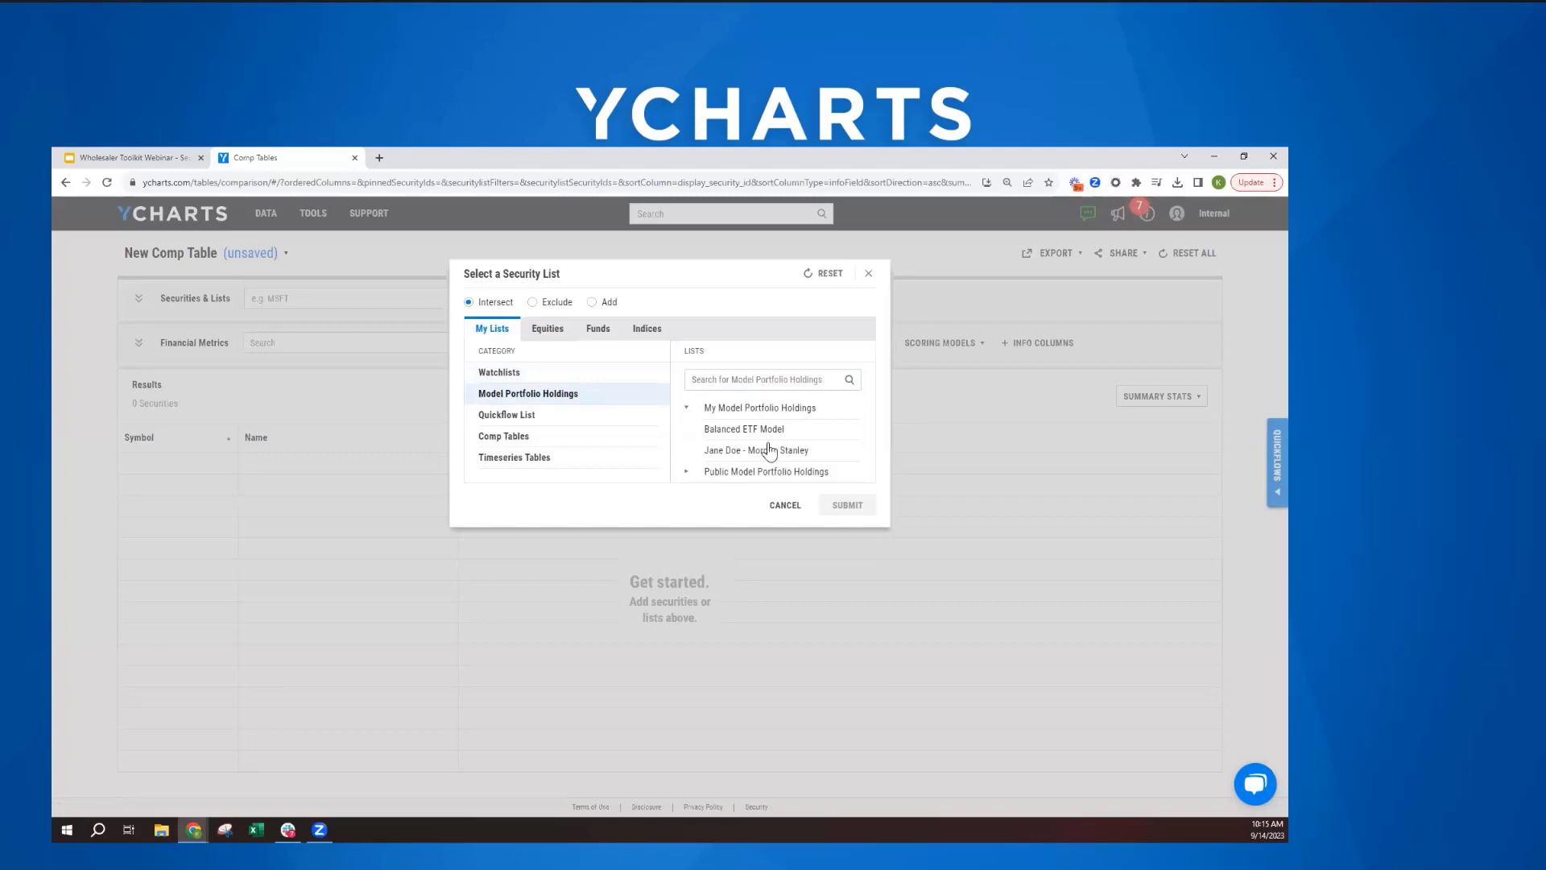
{"action": "left_click", "coordinate": [736, 452]}
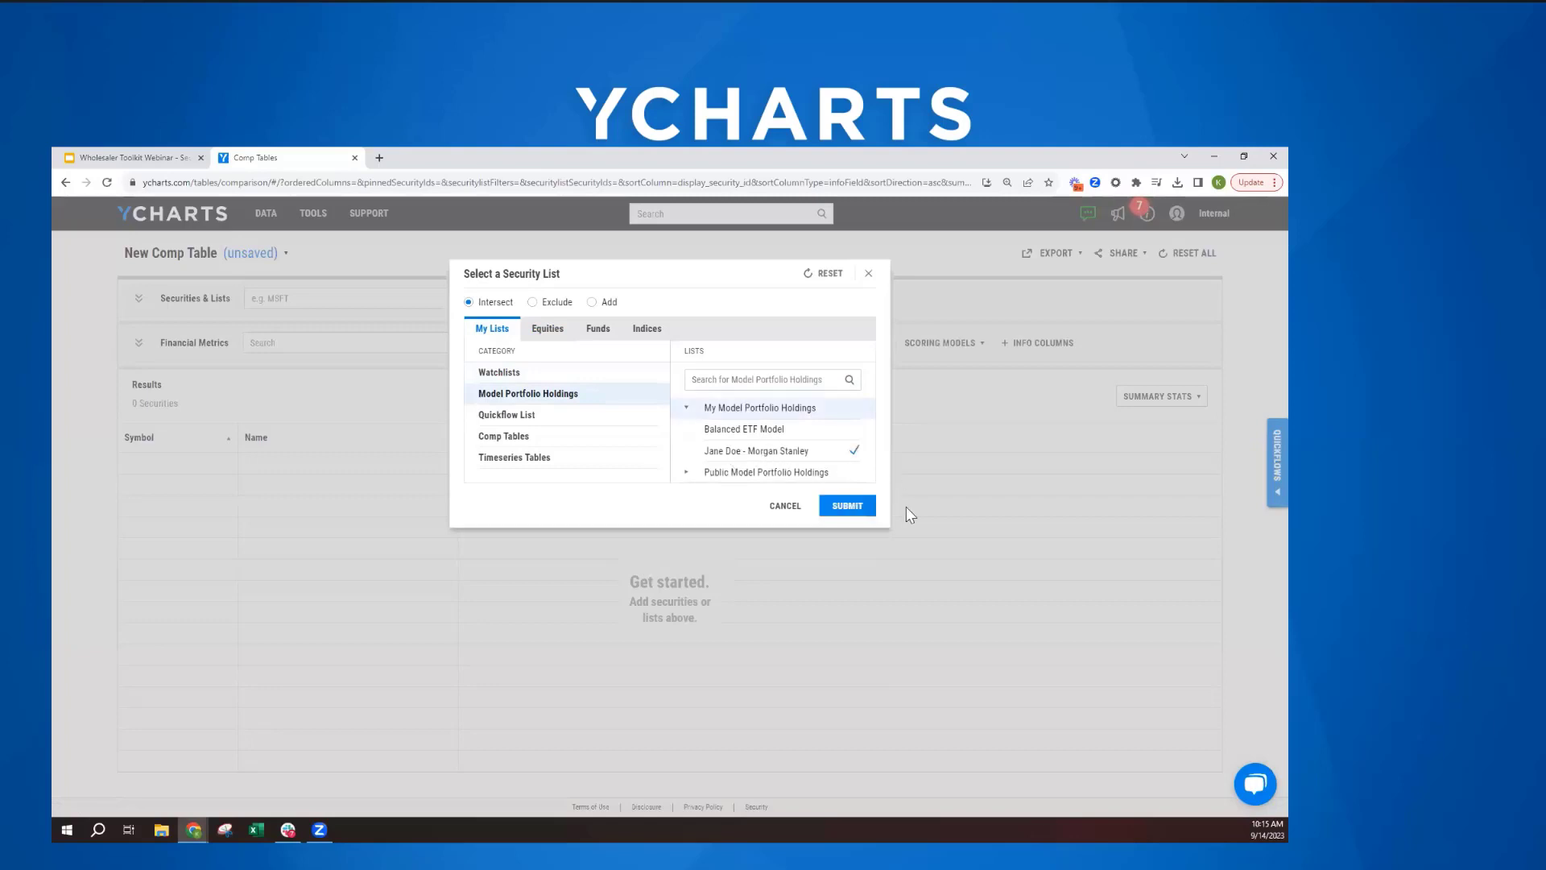
{"action": "left_click", "coordinate": [849, 507]}
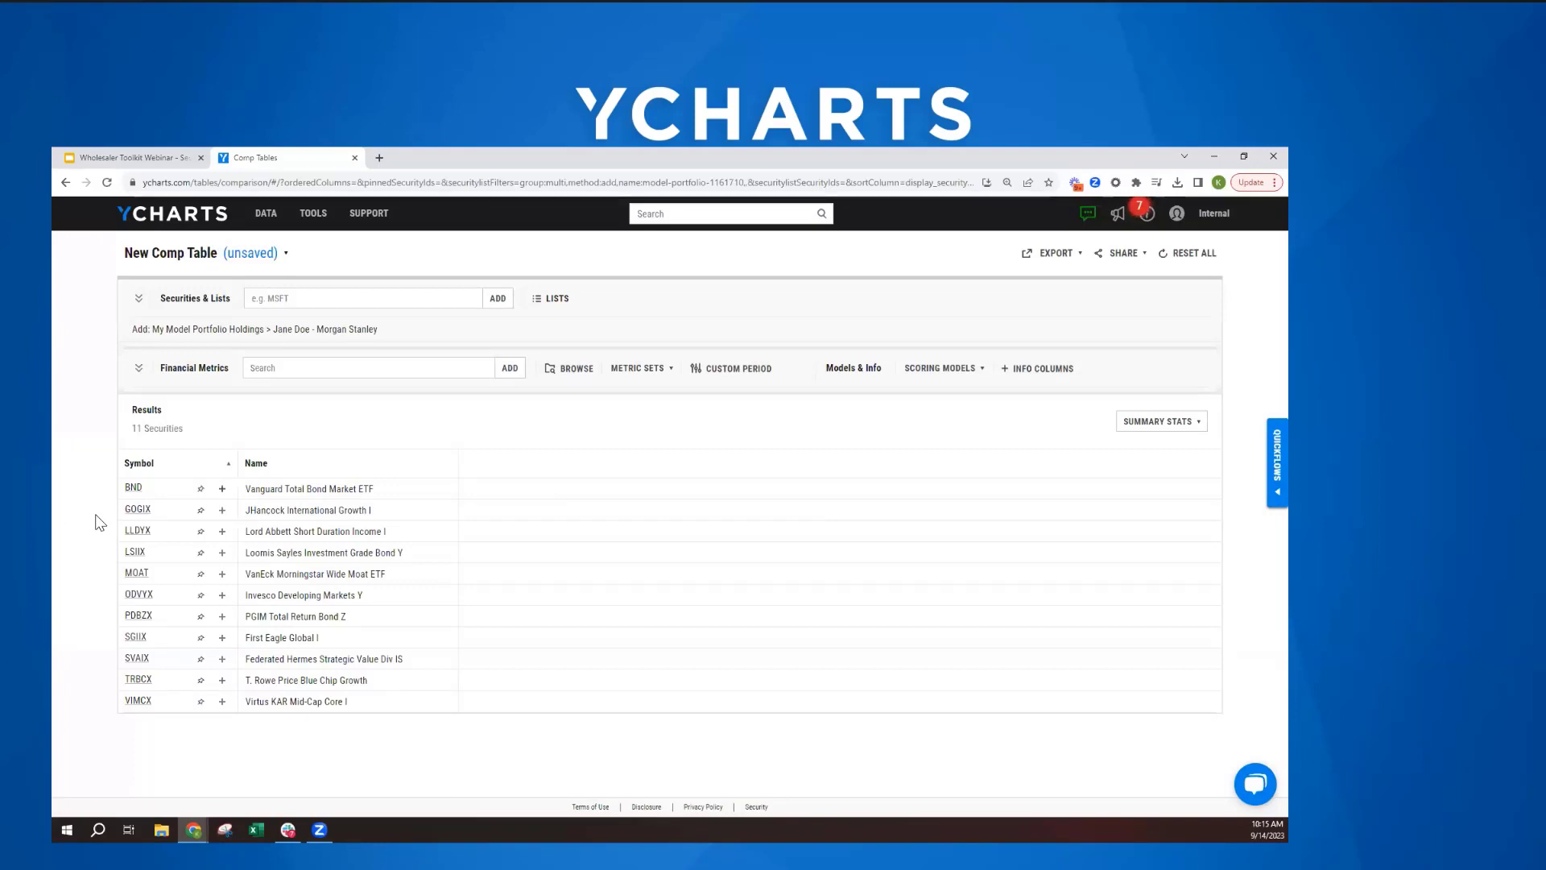
- Add the metric Annualized Standard Deviation of Monthly Returns (3Y Lookback) to the comp table
{"action": "left_click", "coordinate": [266, 372]}
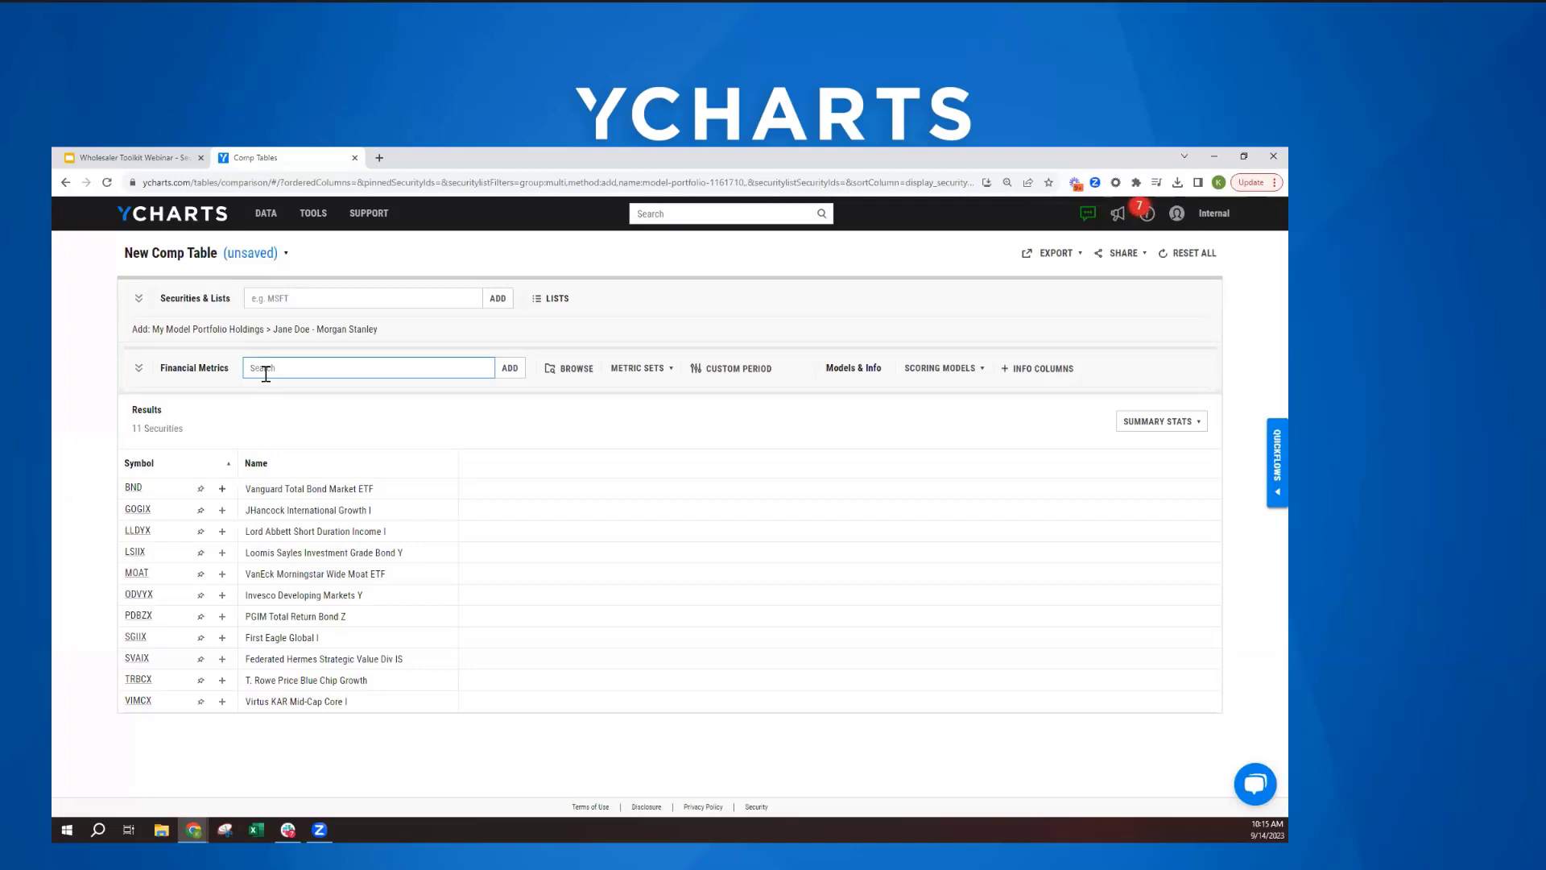
{"action": "type", "text": "standard"}
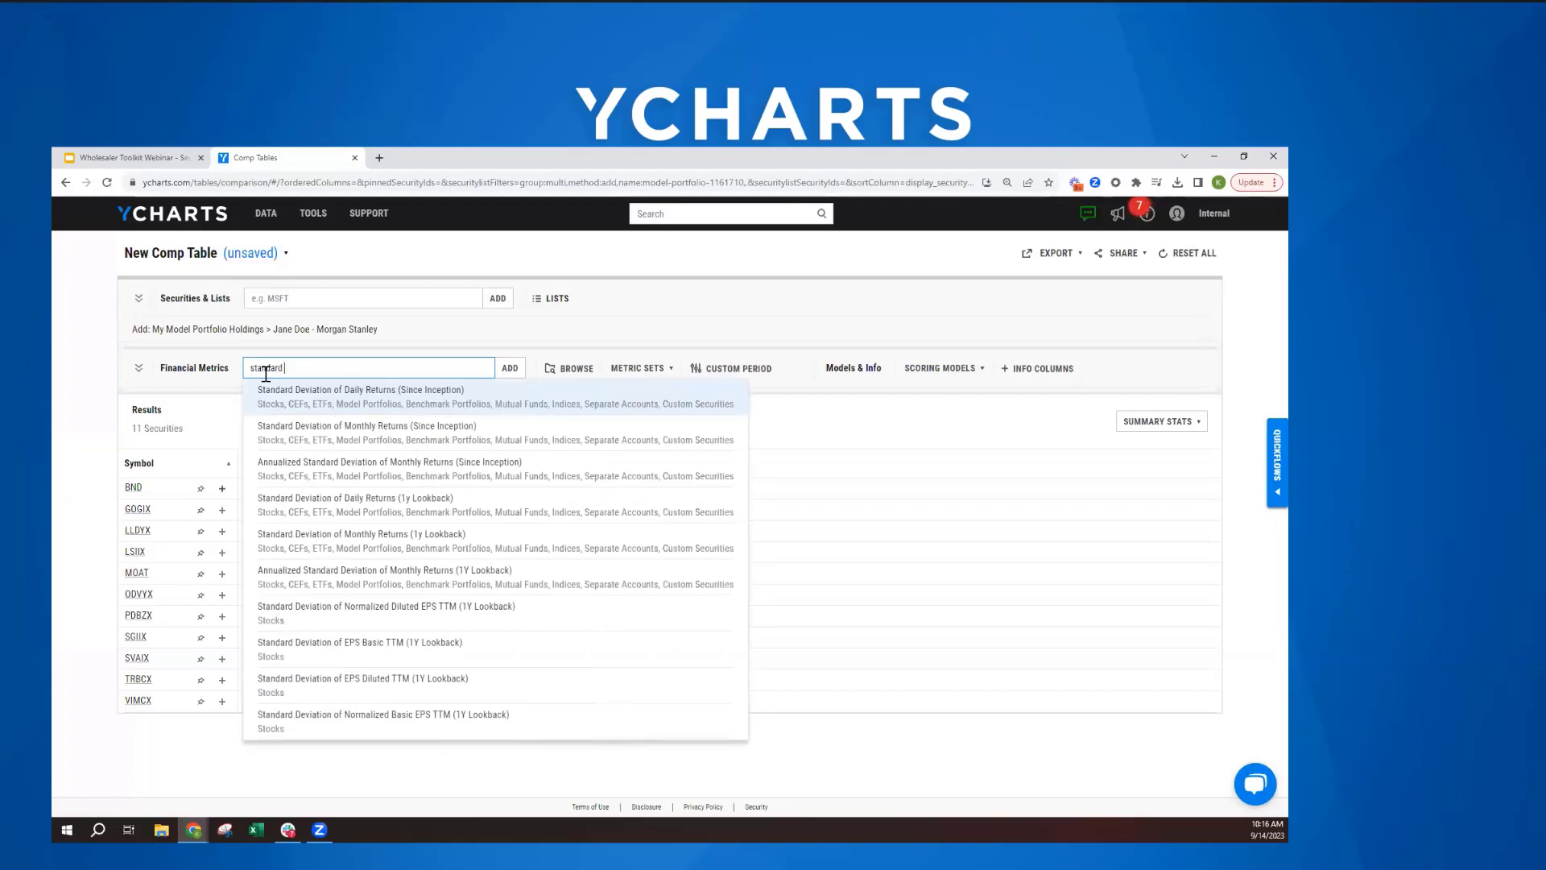
{"action": "type", "text": "3"}
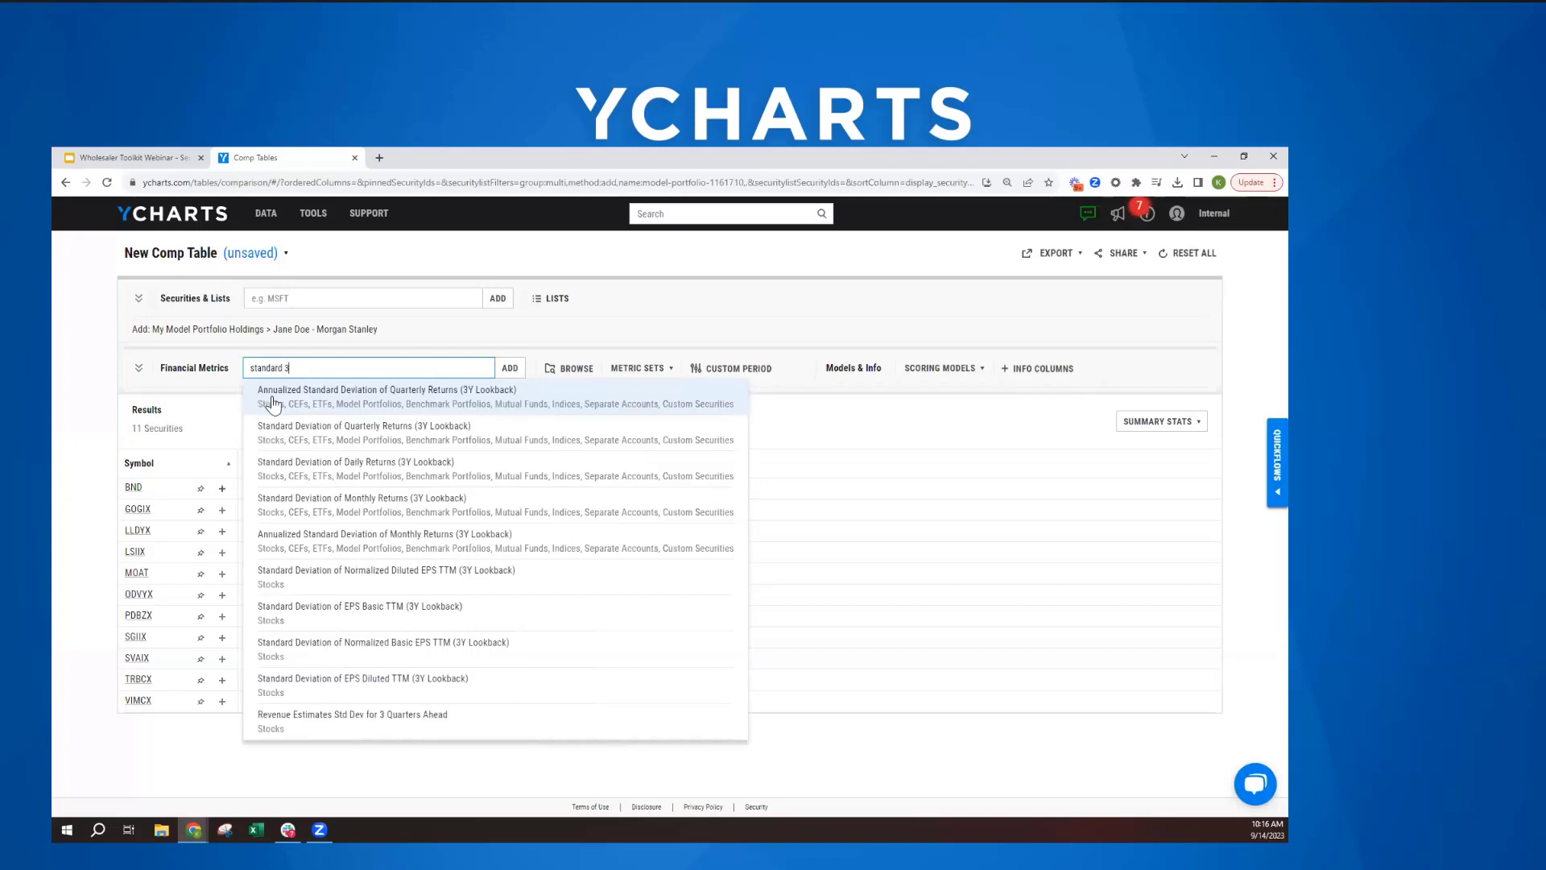
{"action": "left_click", "coordinate": [345, 536]}
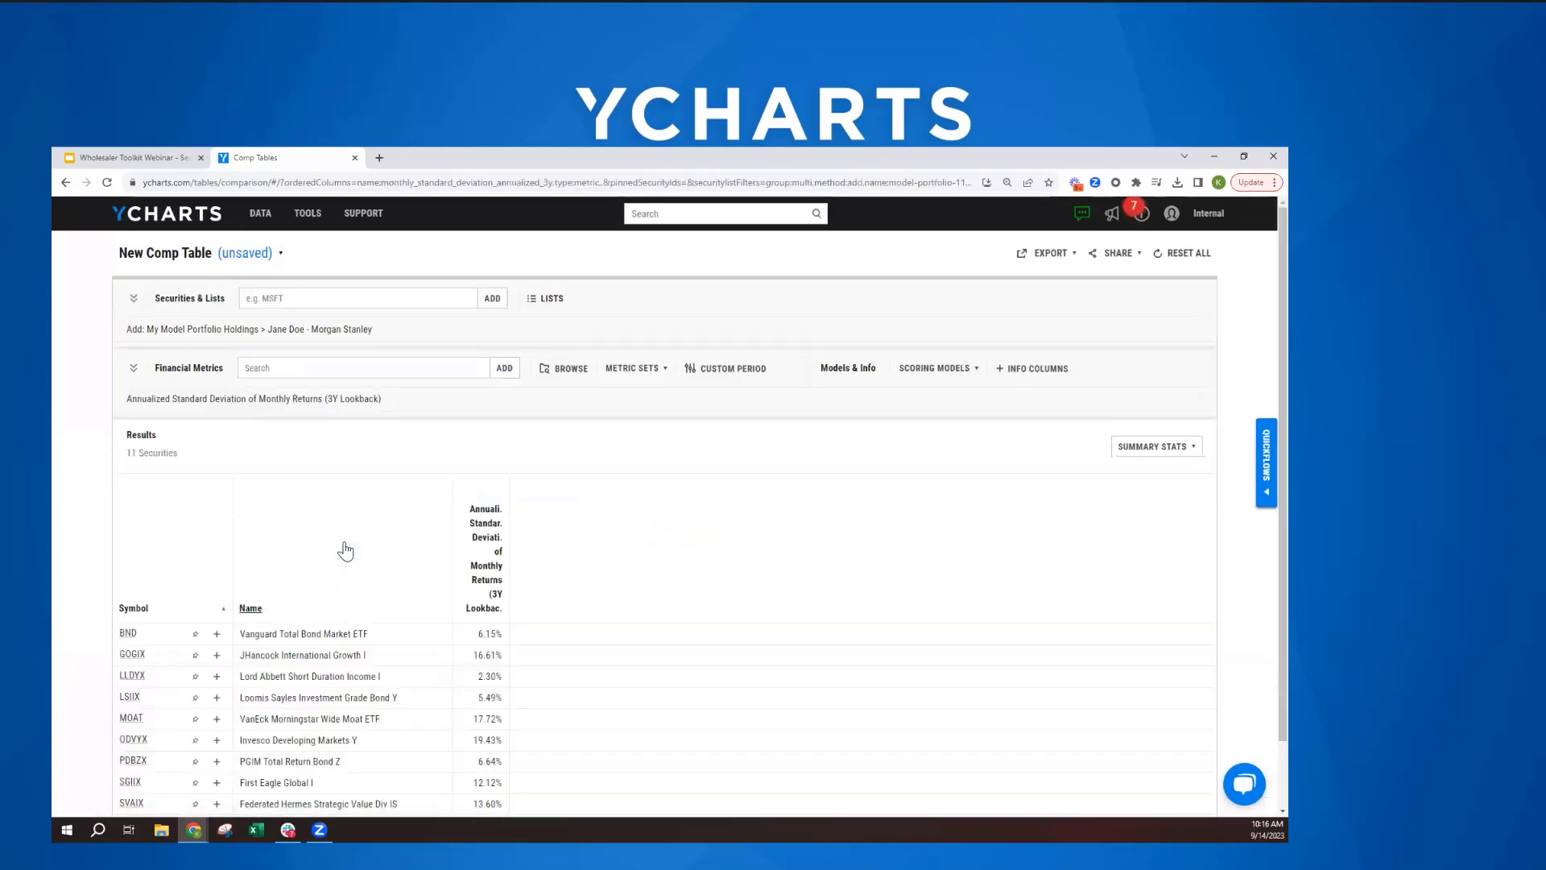
- Add the Effective Duration metric to the comp table
{"action": "scroll", "coordinate": [346, 551], "scroll_direction": "down", "scroll_amount": 1}
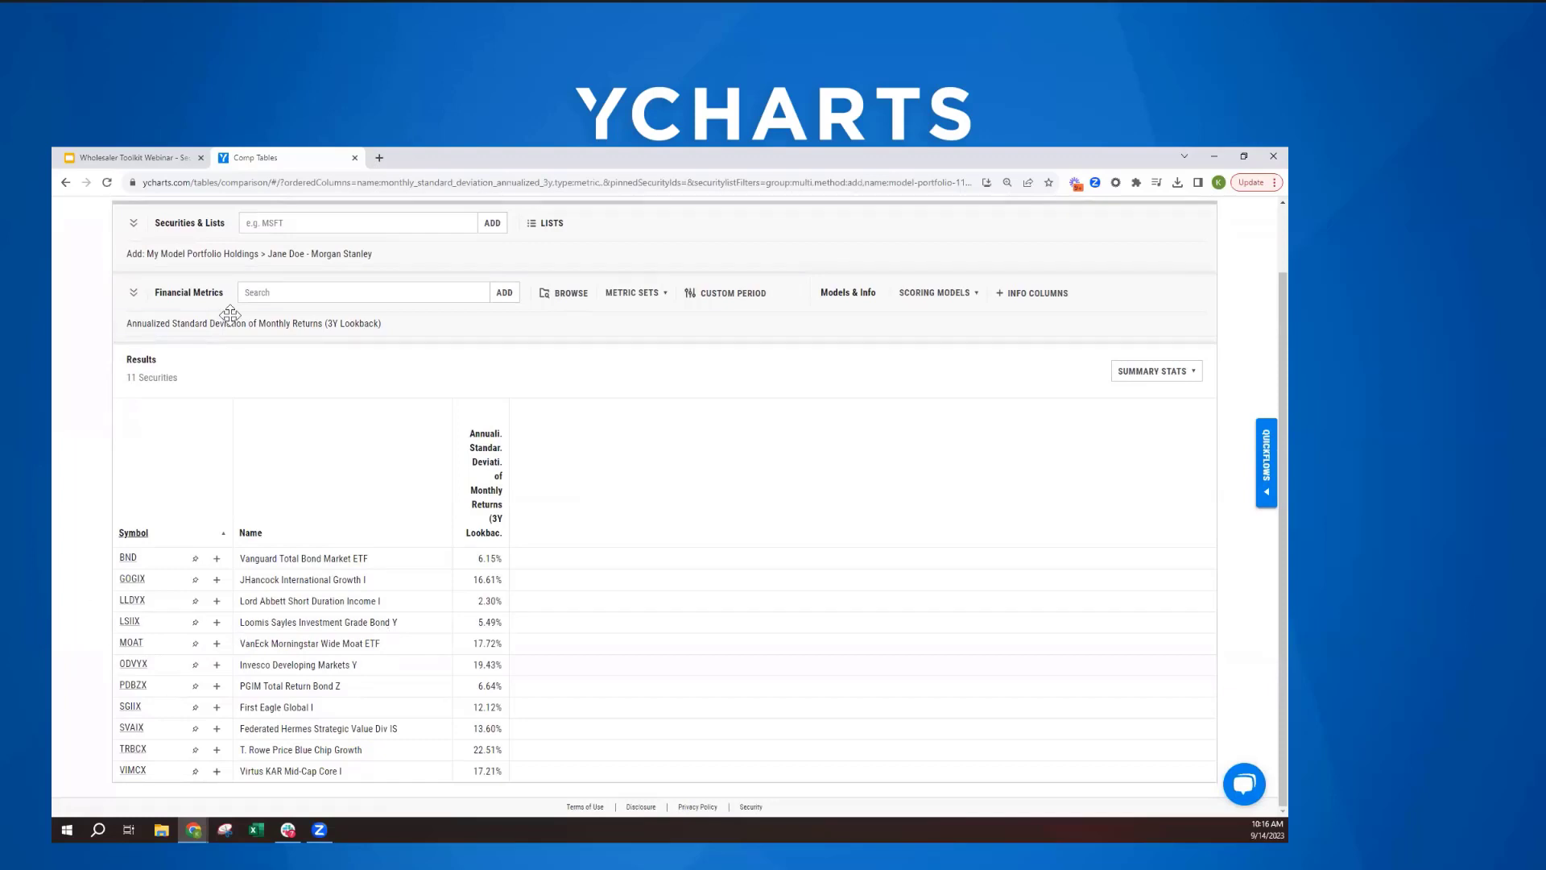
{"action": "left_click", "coordinate": [283, 296]}
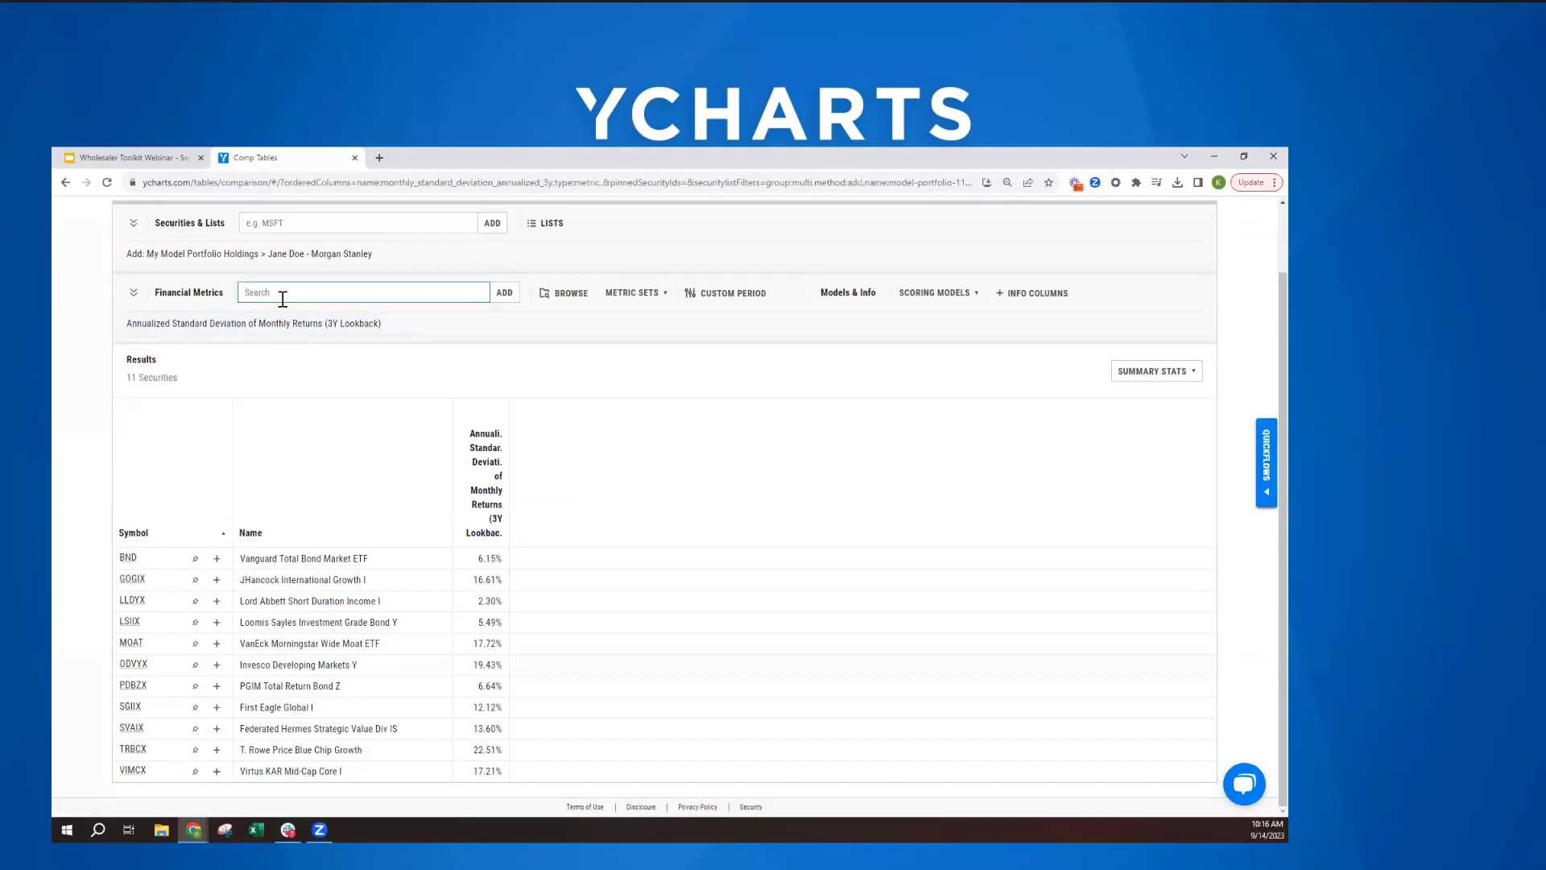
{"action": "type", "text": "dur"}
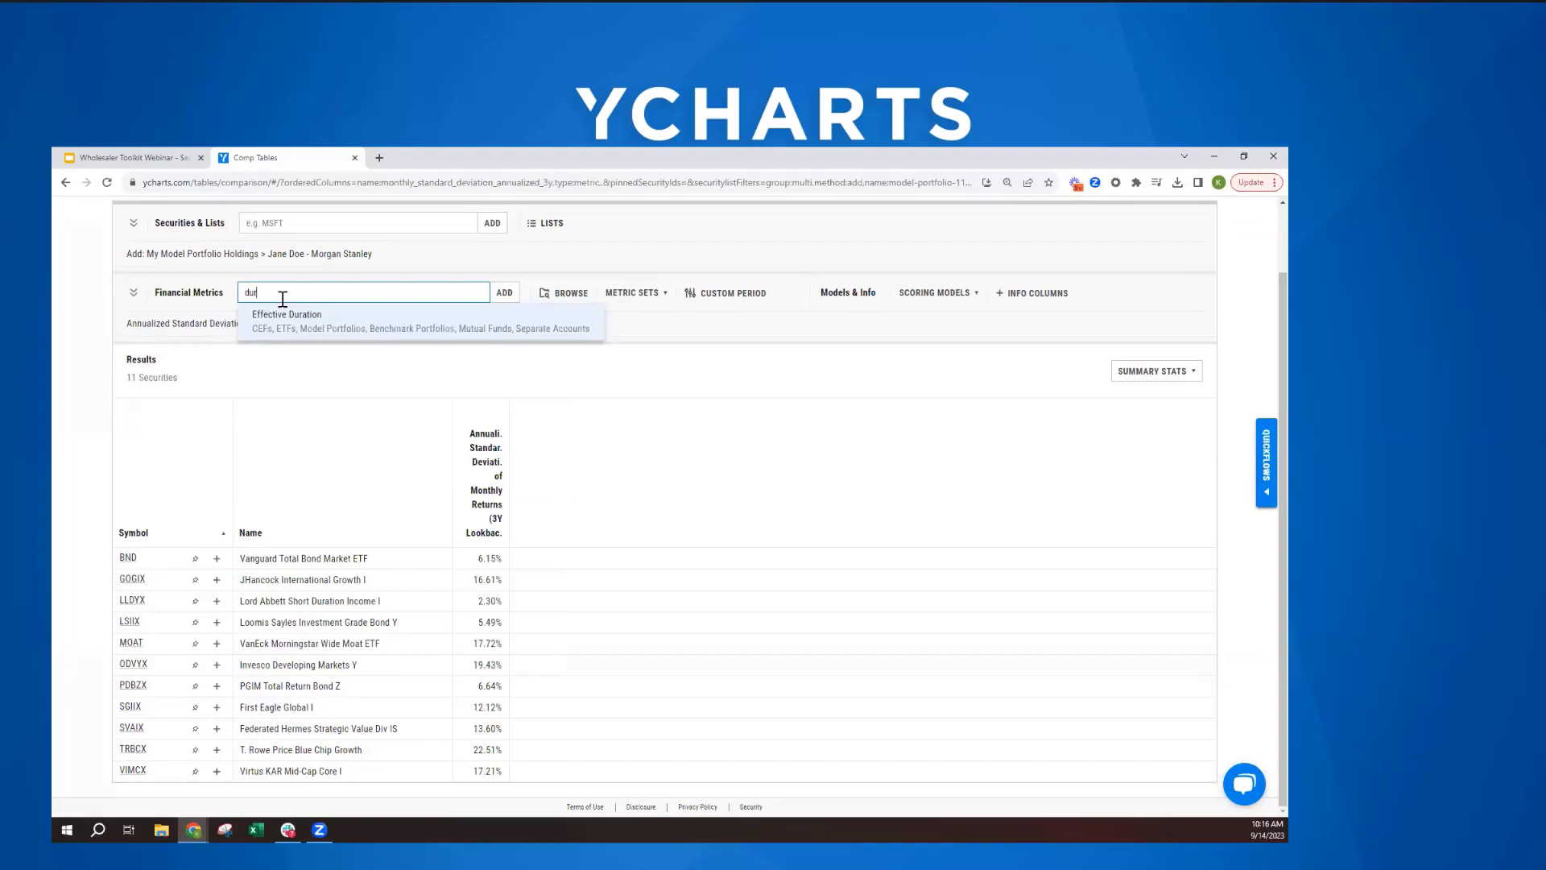
{"action": "key", "text": "Return"}
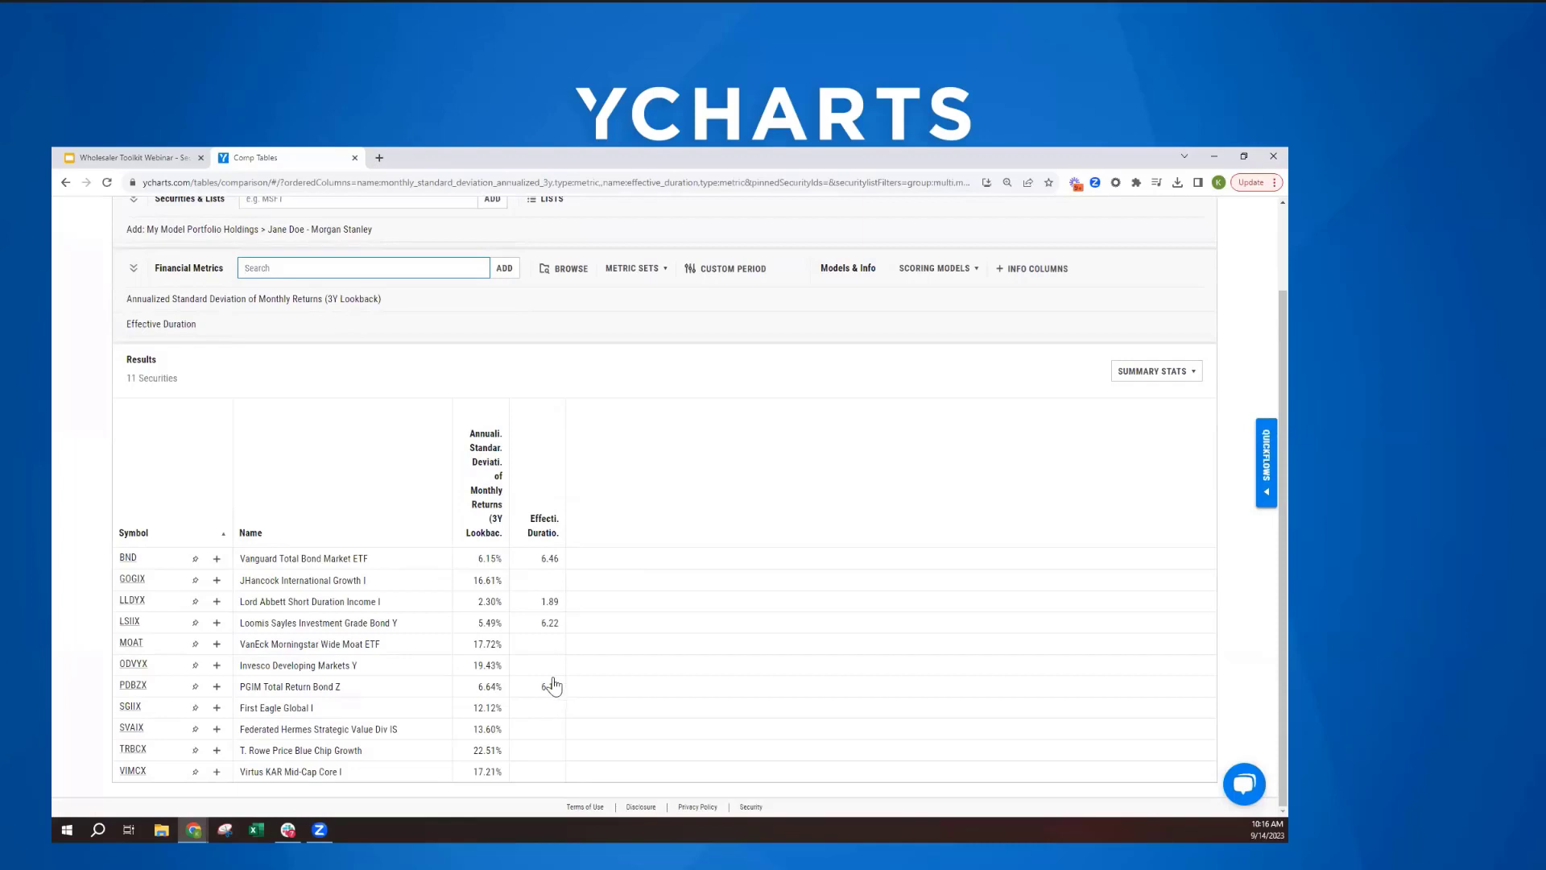
- Browse the Popular Metrics available for the comp table, covering the risk, performance and other groups, without adding any
{"action": "scroll", "coordinate": [612, 614], "scroll_direction": "up", "scroll_amount": 2}
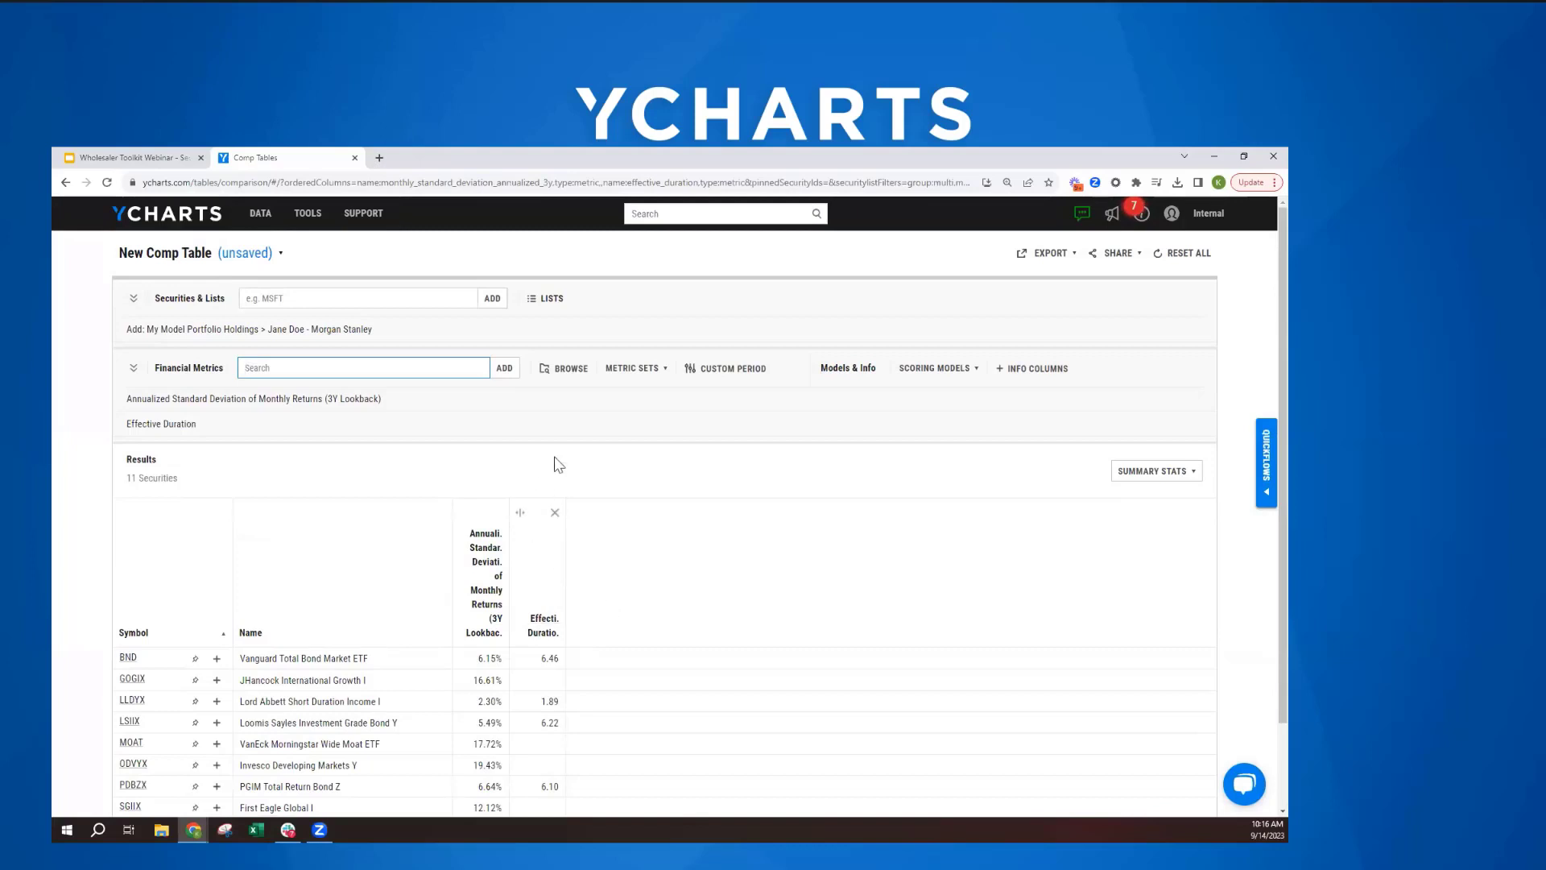
{"action": "left_click", "coordinate": [566, 370]}
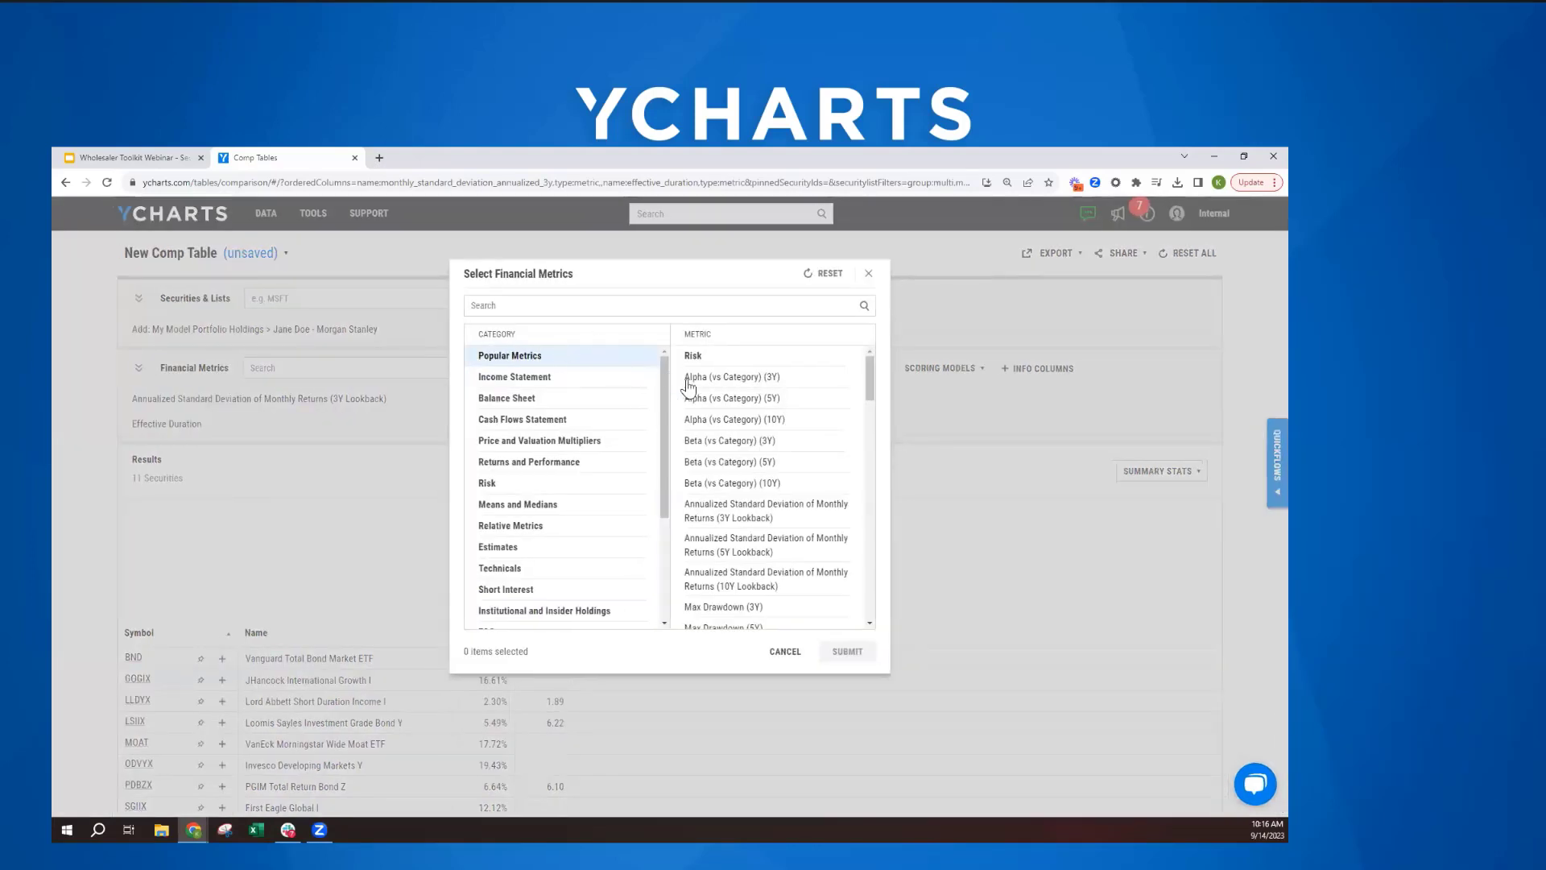
{"action": "scroll", "coordinate": [733, 418], "scroll_direction": "down", "scroll_amount": 3}
{"action": "scroll", "coordinate": [749, 451], "scroll_direction": "up", "scroll_amount": 3}
{"action": "scroll", "coordinate": [735, 419], "scroll_direction": "down", "scroll_amount": 2}
{"action": "scroll", "coordinate": [735, 424], "scroll_direction": "down", "scroll_amount": 4}
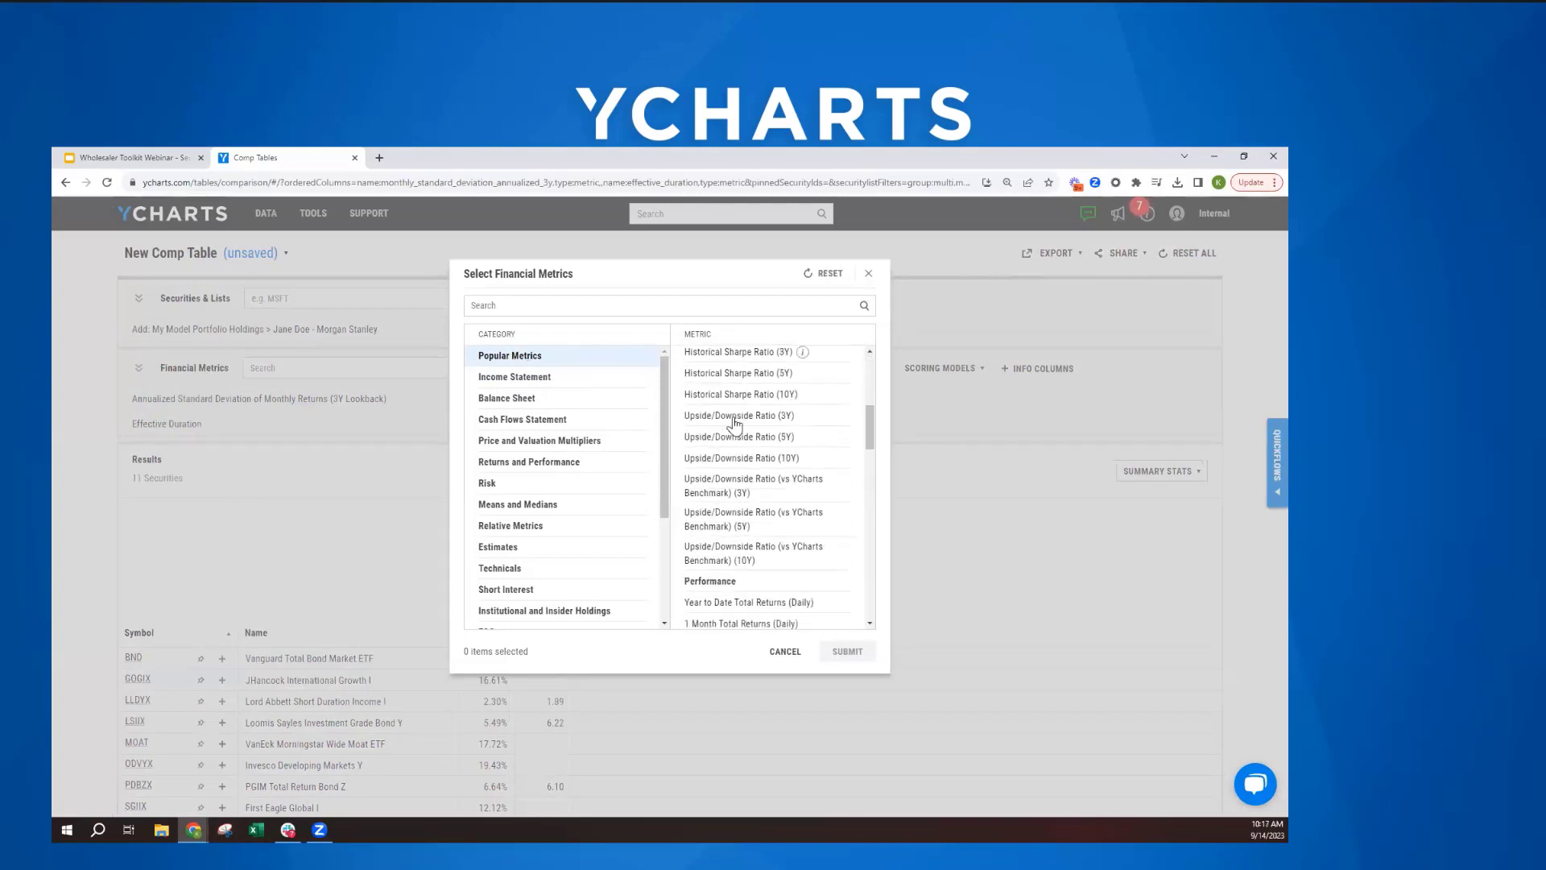
{"action": "scroll", "coordinate": [739, 451], "scroll_direction": "down", "scroll_amount": 5}
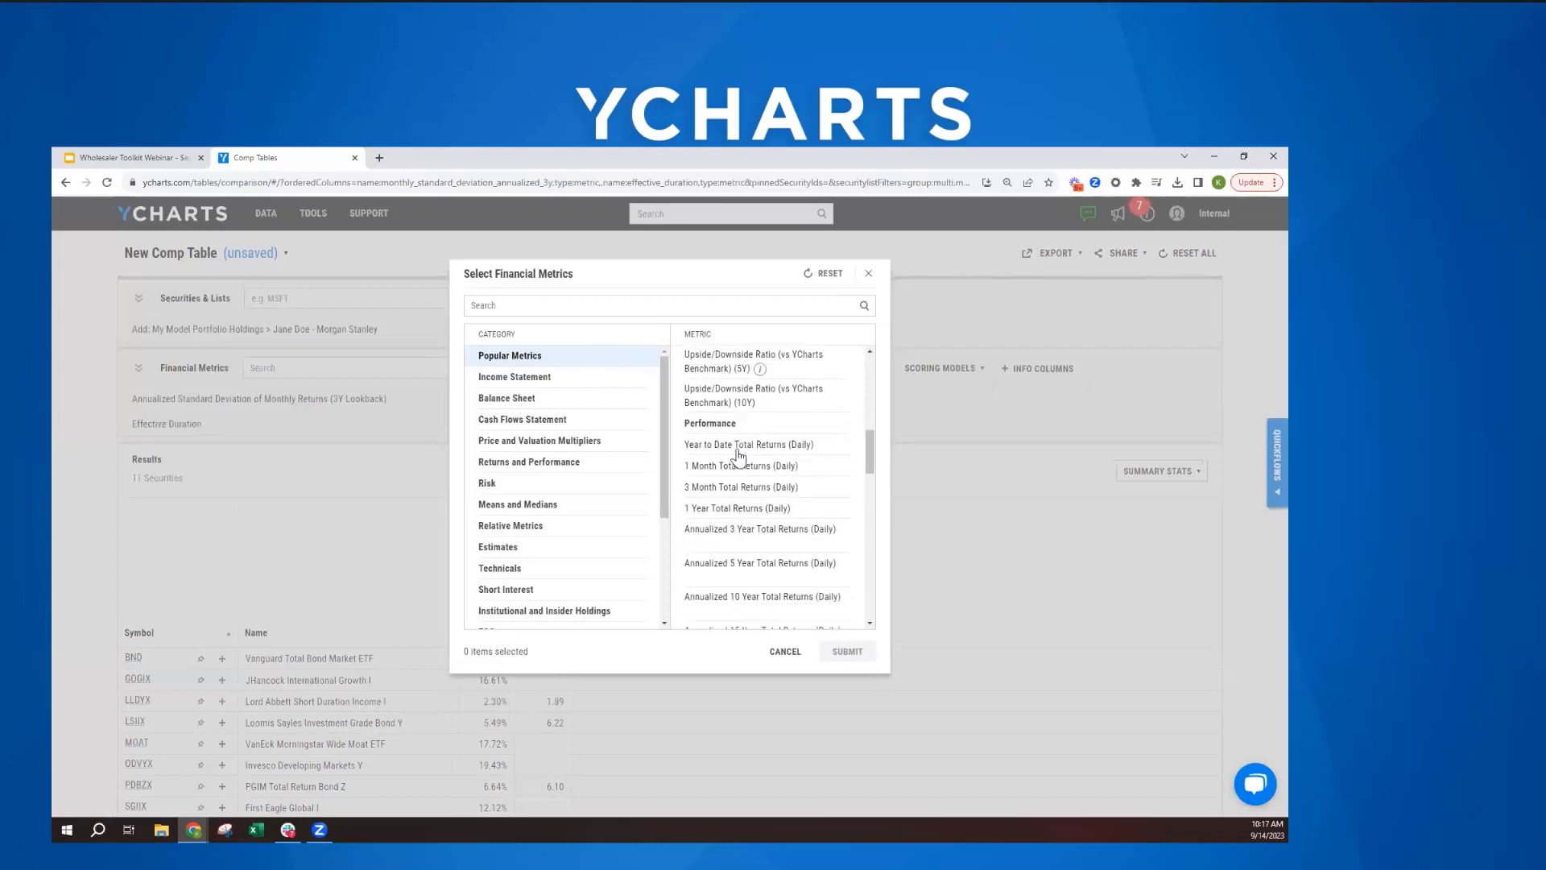
{"action": "scroll", "coordinate": [739, 457], "scroll_direction": "down", "scroll_amount": 7}
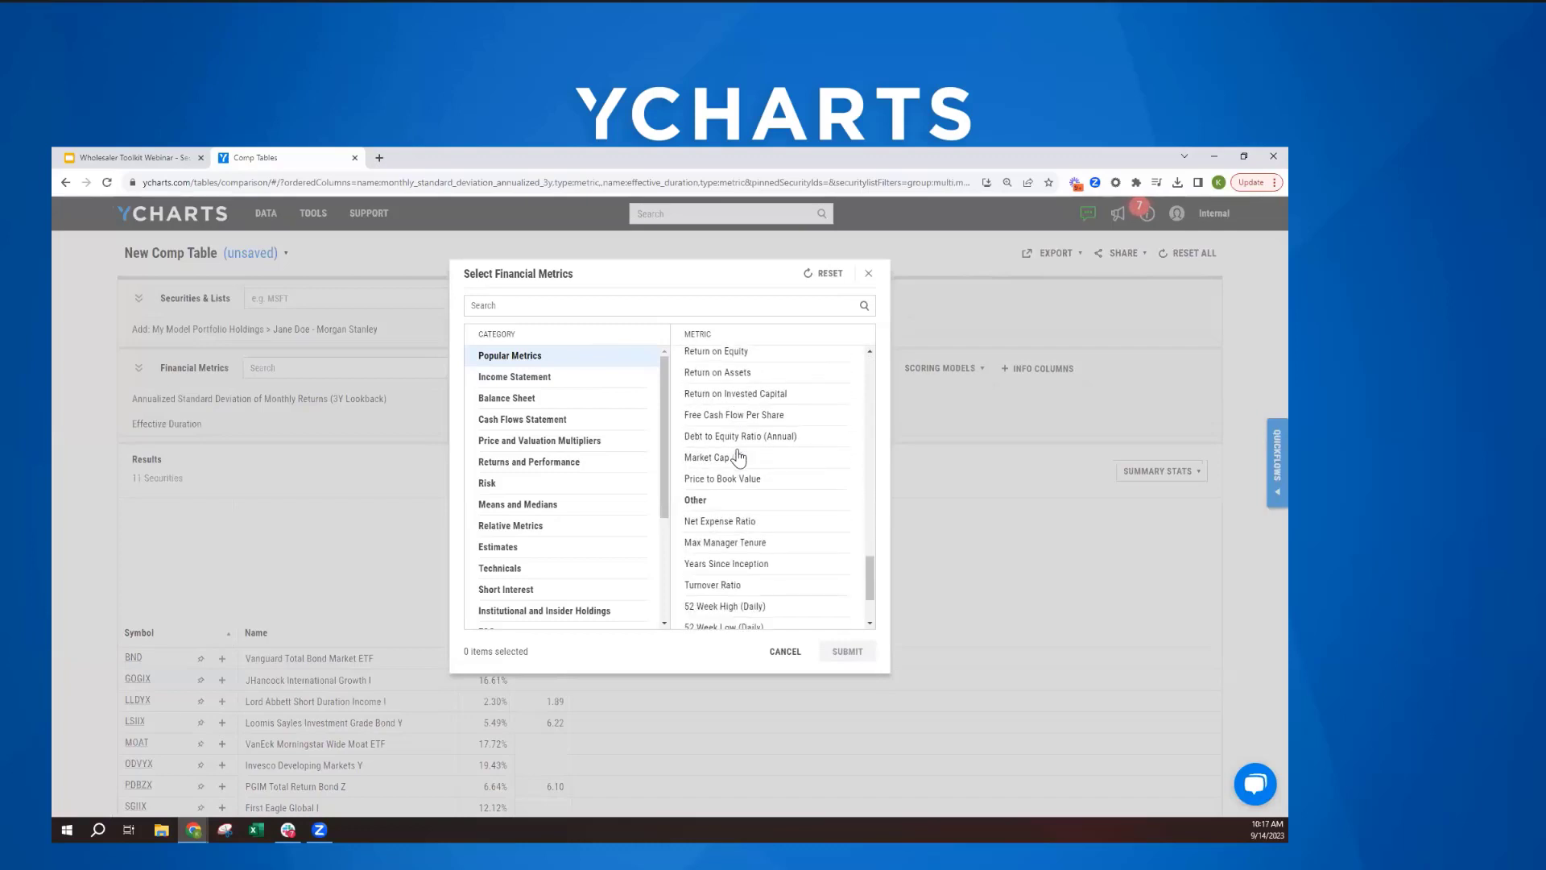
{"action": "scroll", "coordinate": [737, 459], "scroll_direction": "down", "scroll_amount": 1}
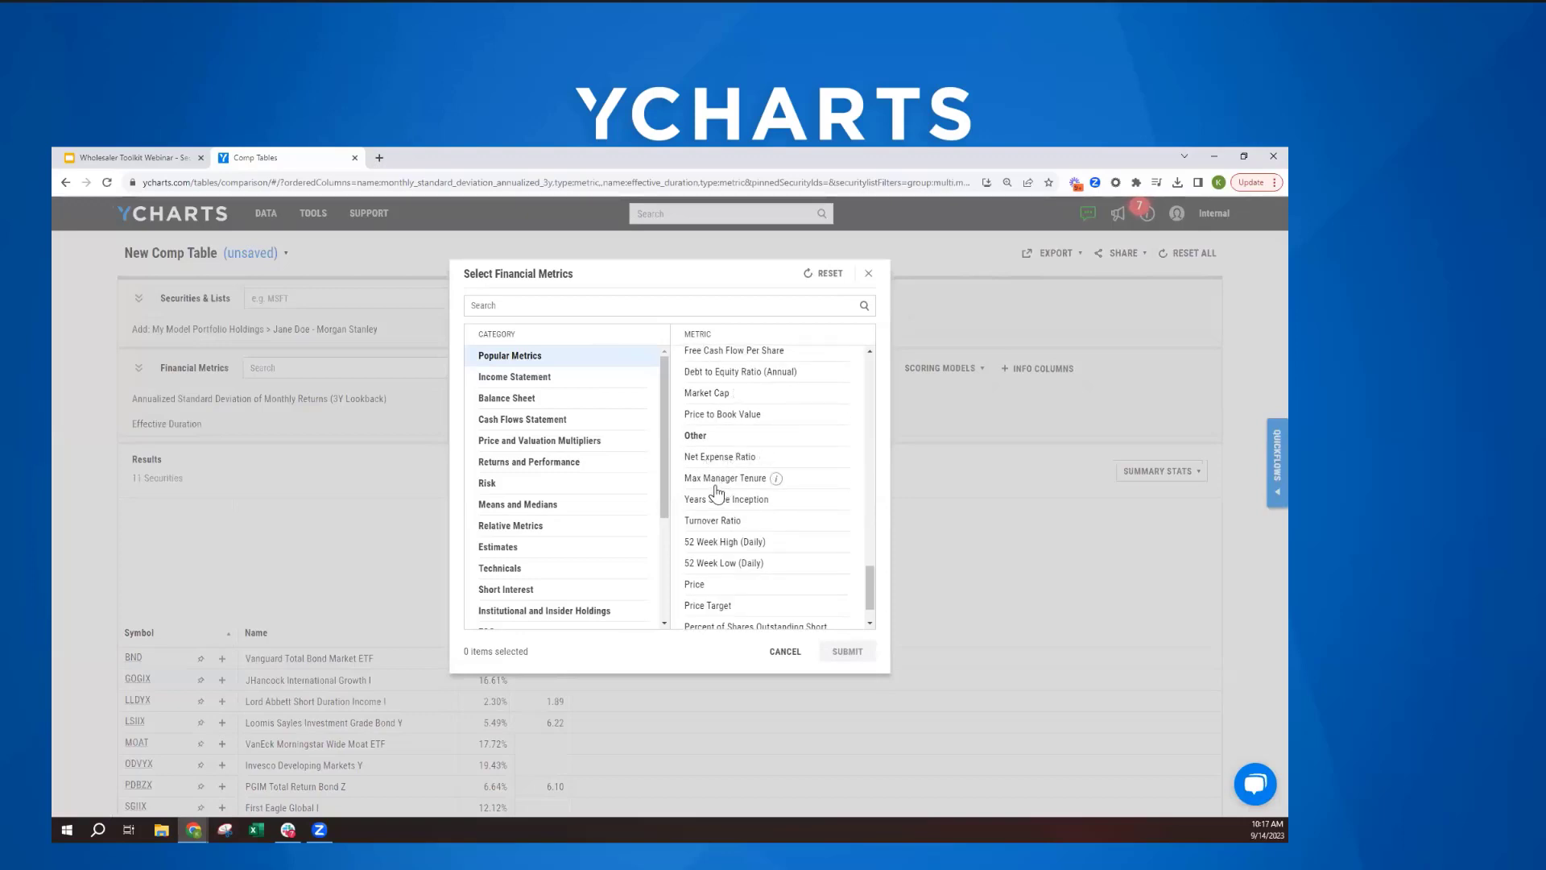
{"action": "left_click", "coordinate": [868, 274]}
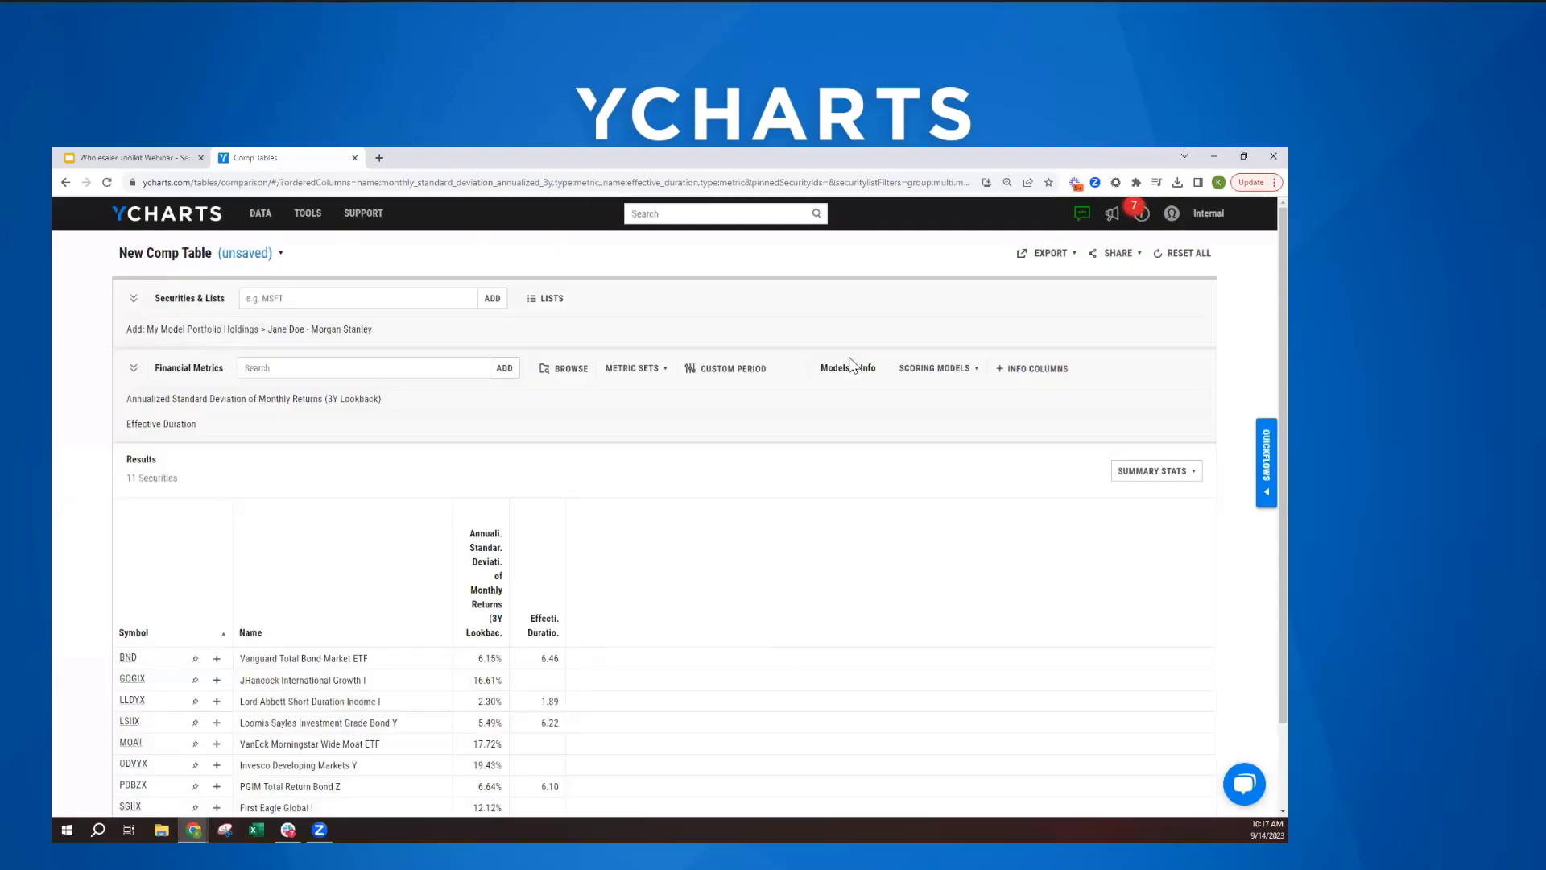
- Load the saved metric set Ranks in Category into the comp table and collapse the list of financial metrics
{"action": "left_click", "coordinate": [628, 369]}
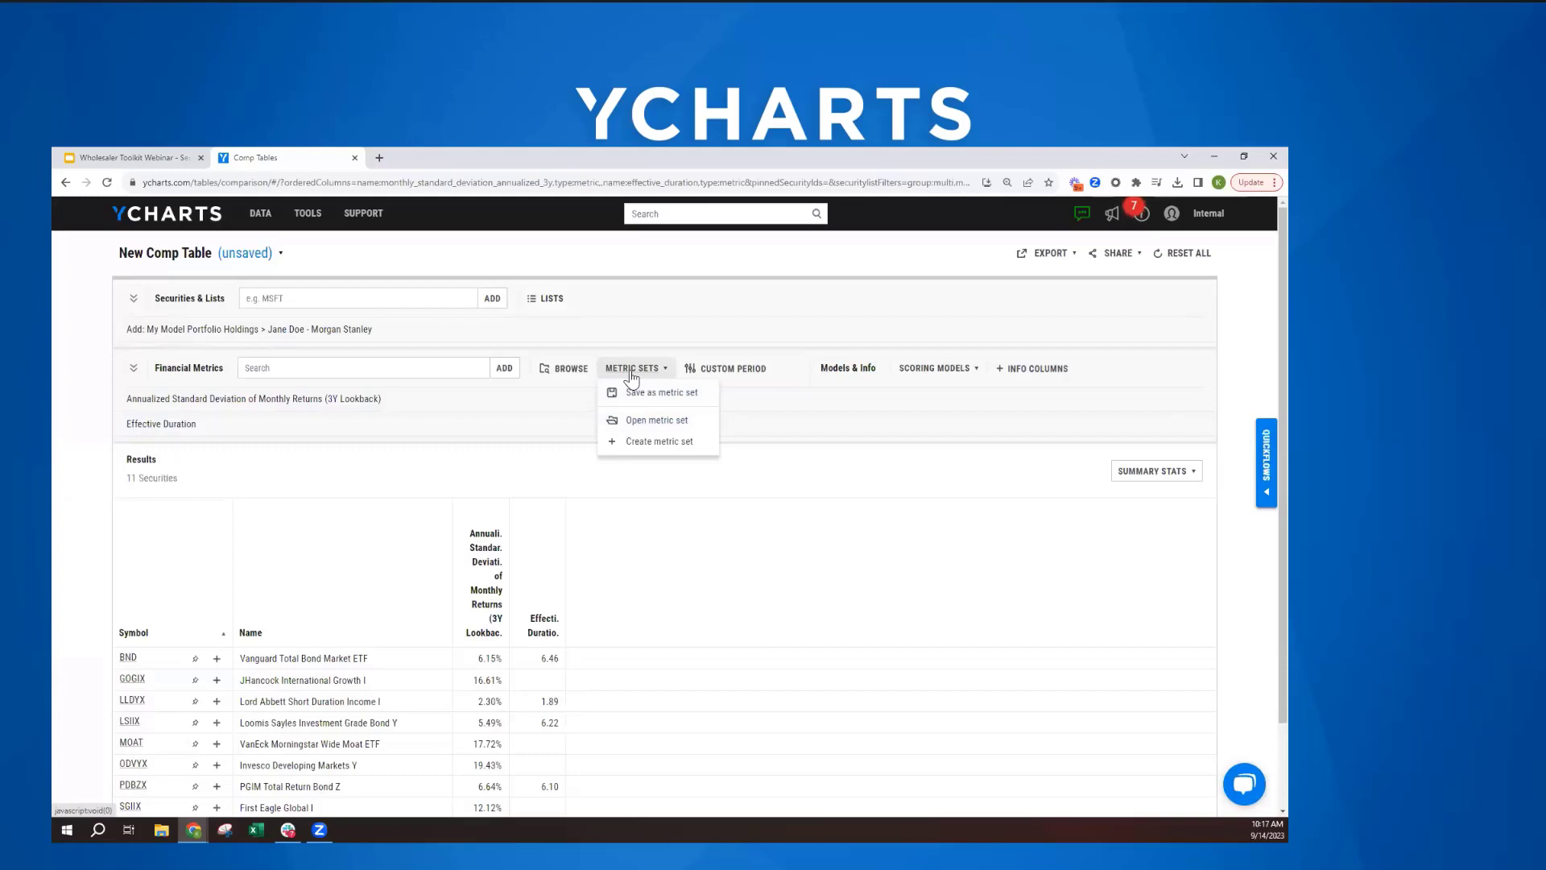
{"action": "left_click", "coordinate": [627, 422]}
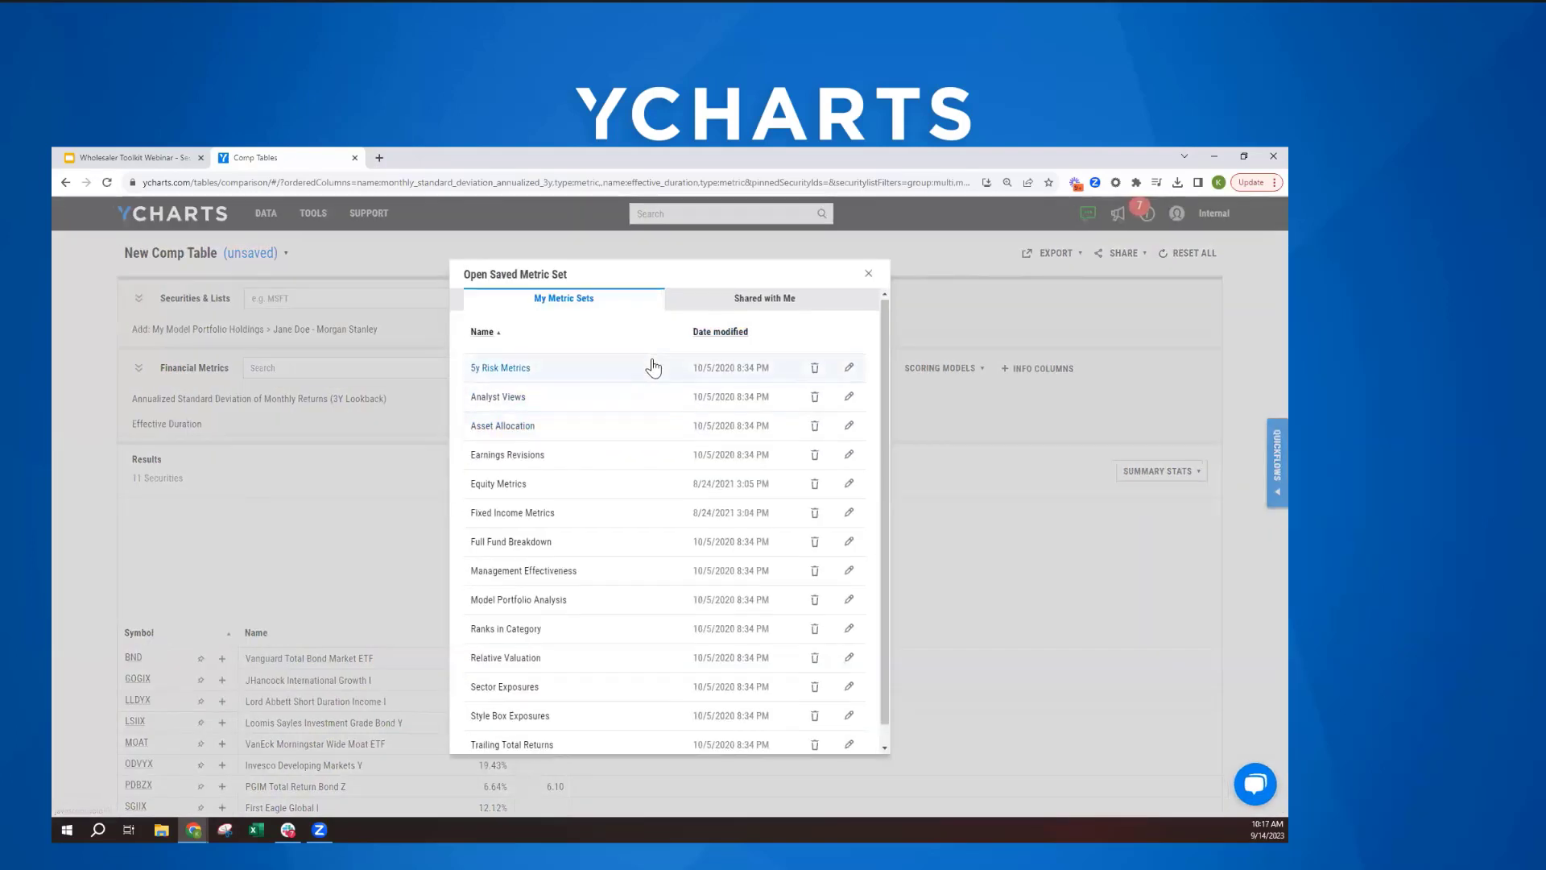
{"action": "scroll", "coordinate": [647, 385], "scroll_direction": "down", "scroll_amount": 1}
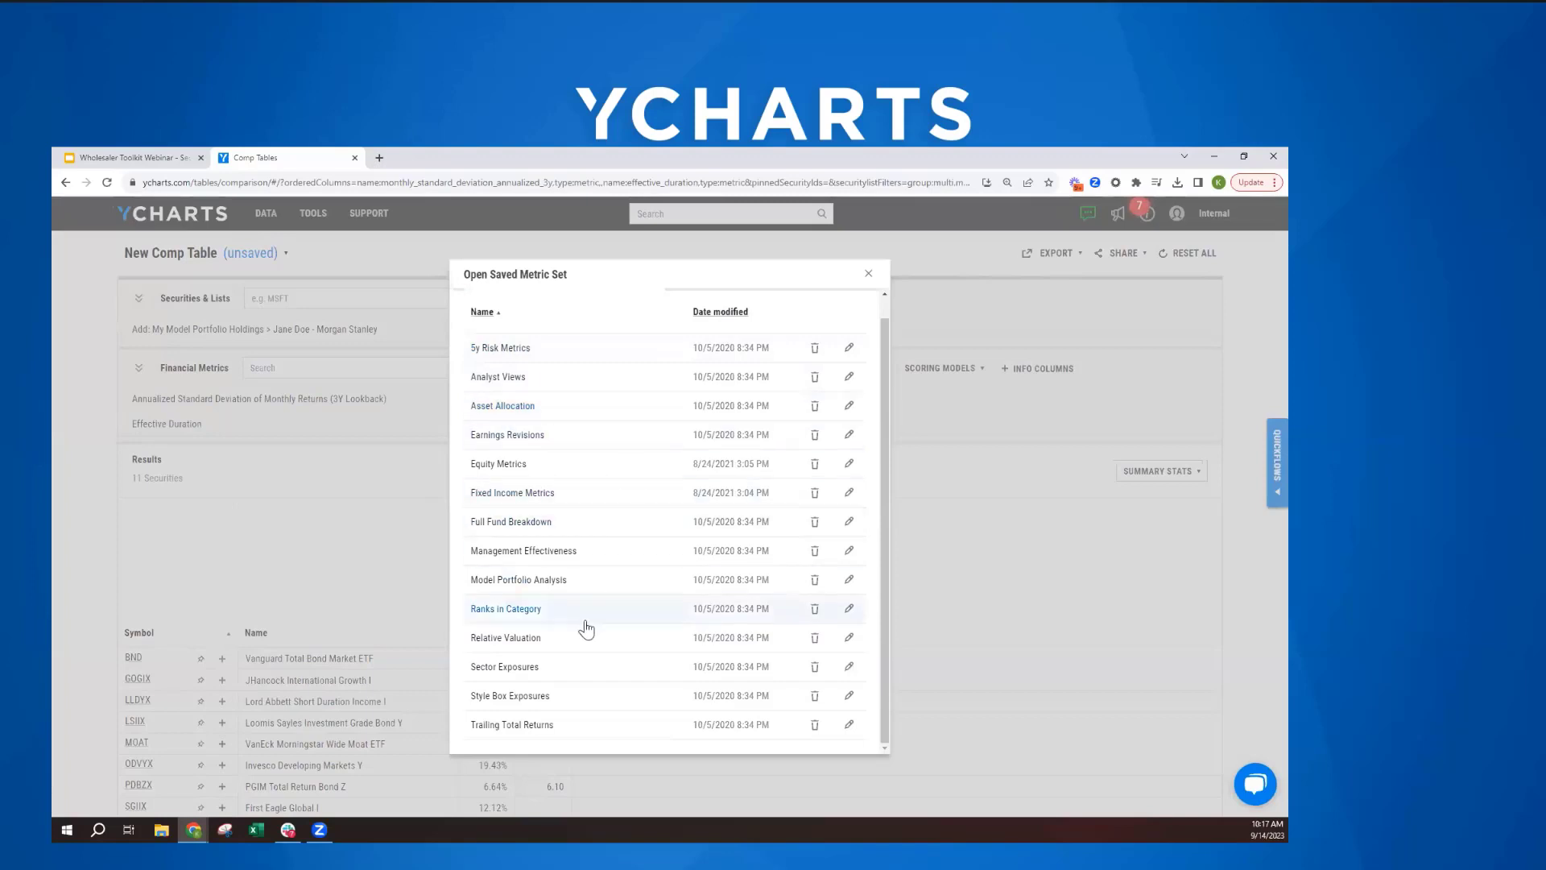
{"action": "left_click", "coordinate": [537, 613]}
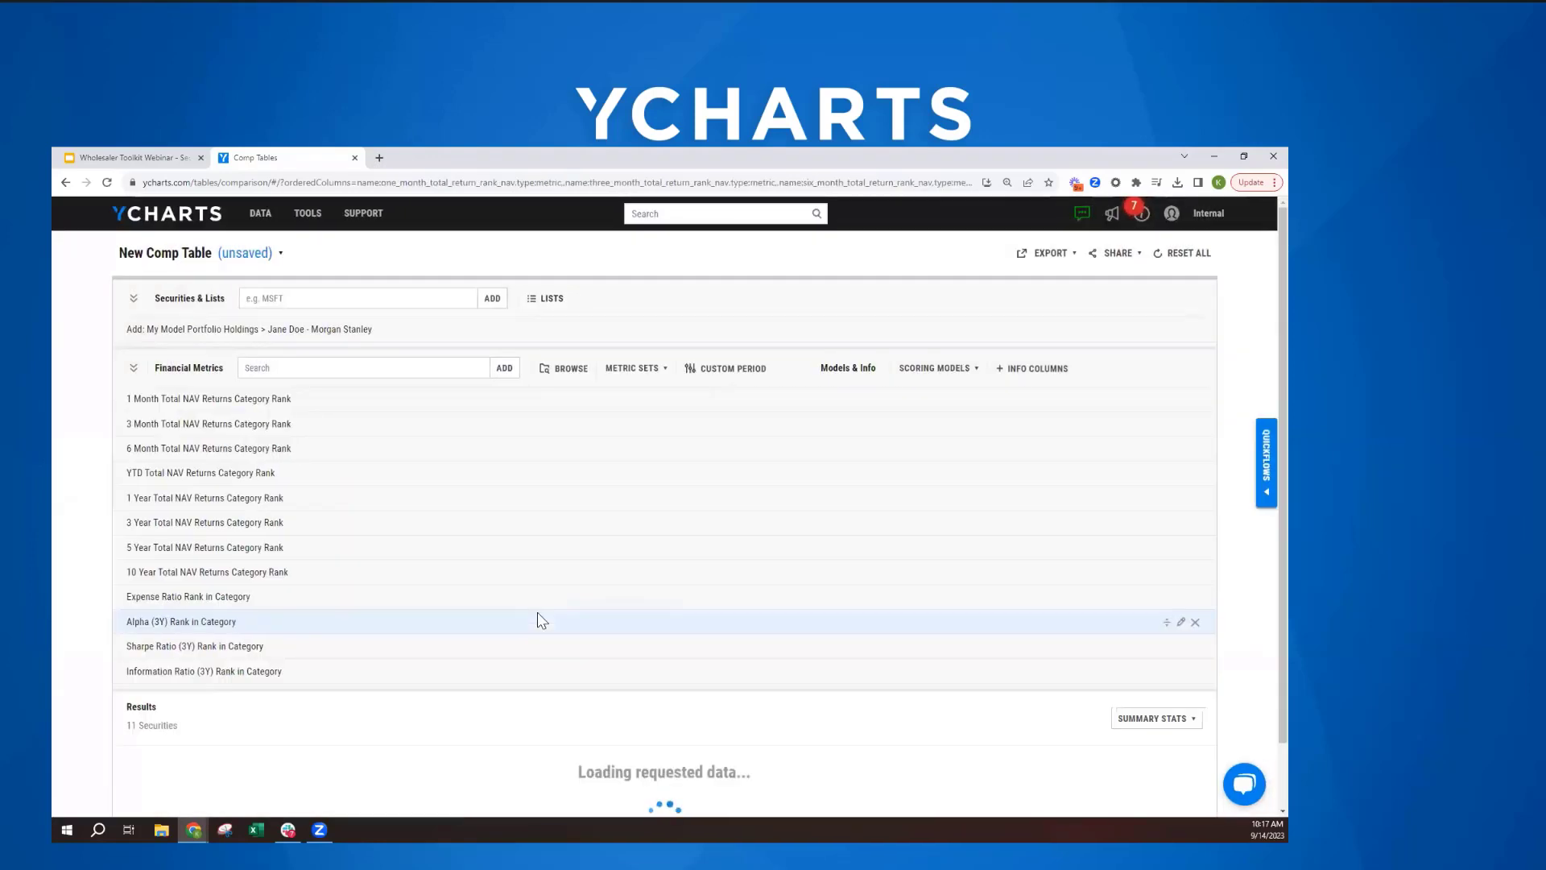
{"action": "left_click", "coordinate": [133, 369]}
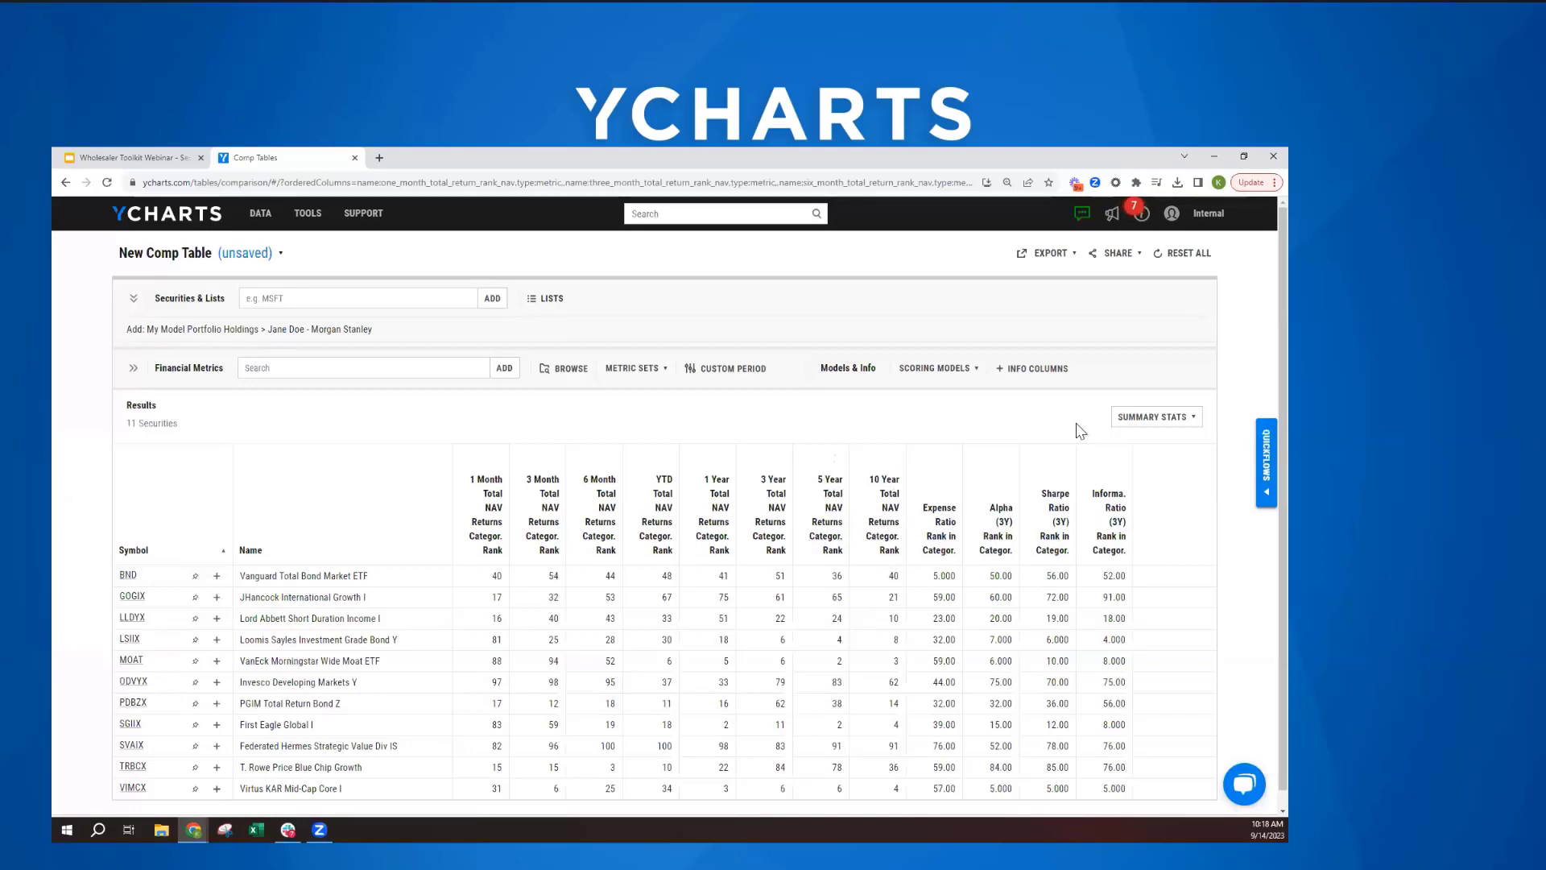
- Add the Category Name info column from Fund Info and place it directly after the Name column
{"action": "left_click", "coordinate": [1038, 369]}
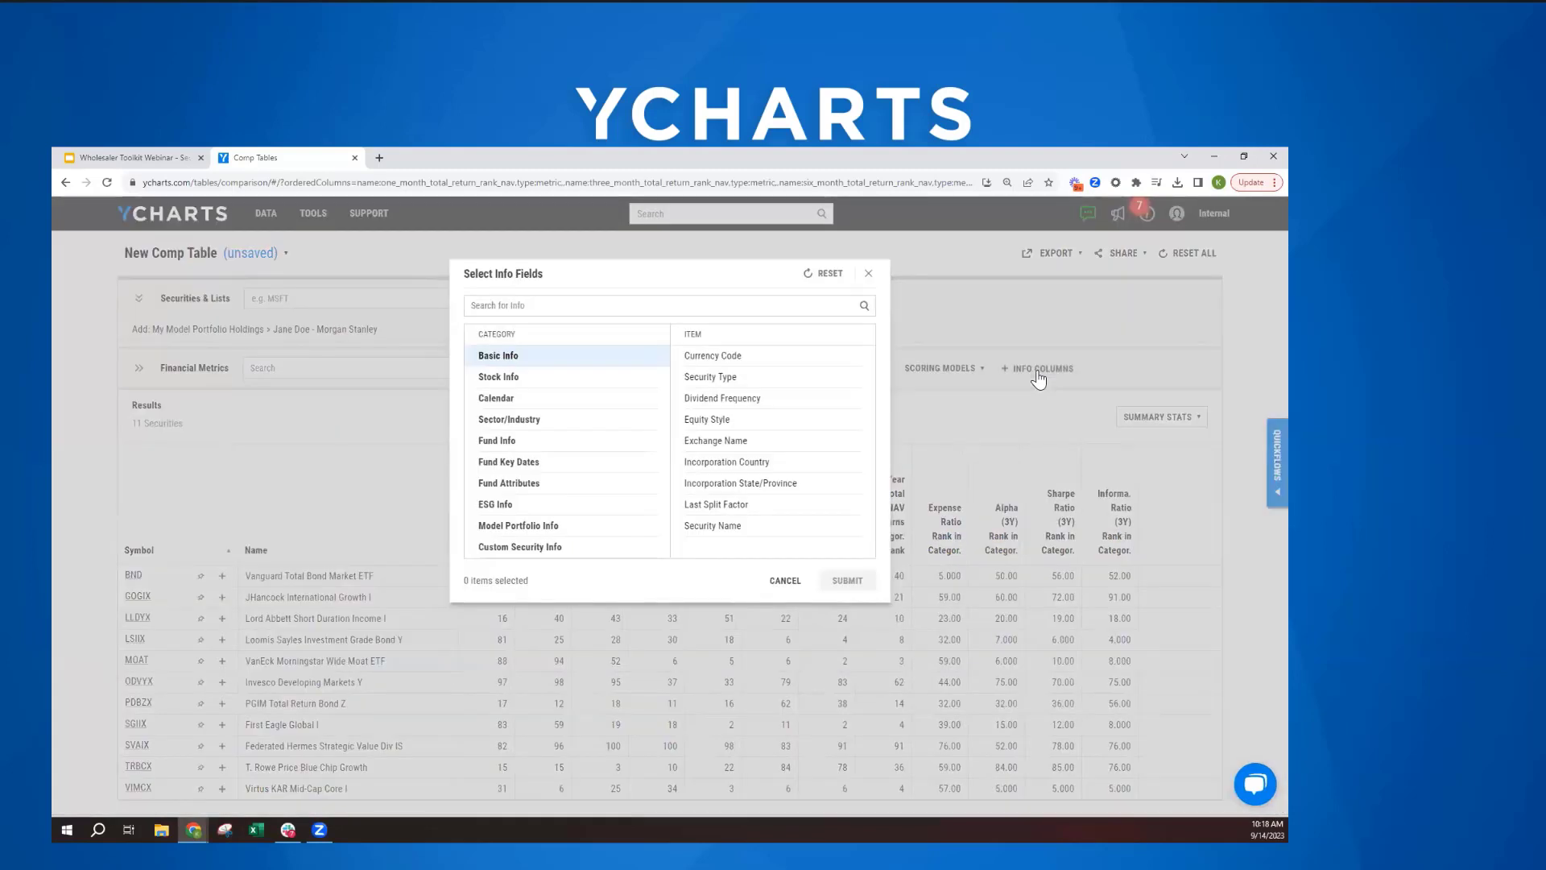
{"action": "left_click", "coordinate": [487, 445]}
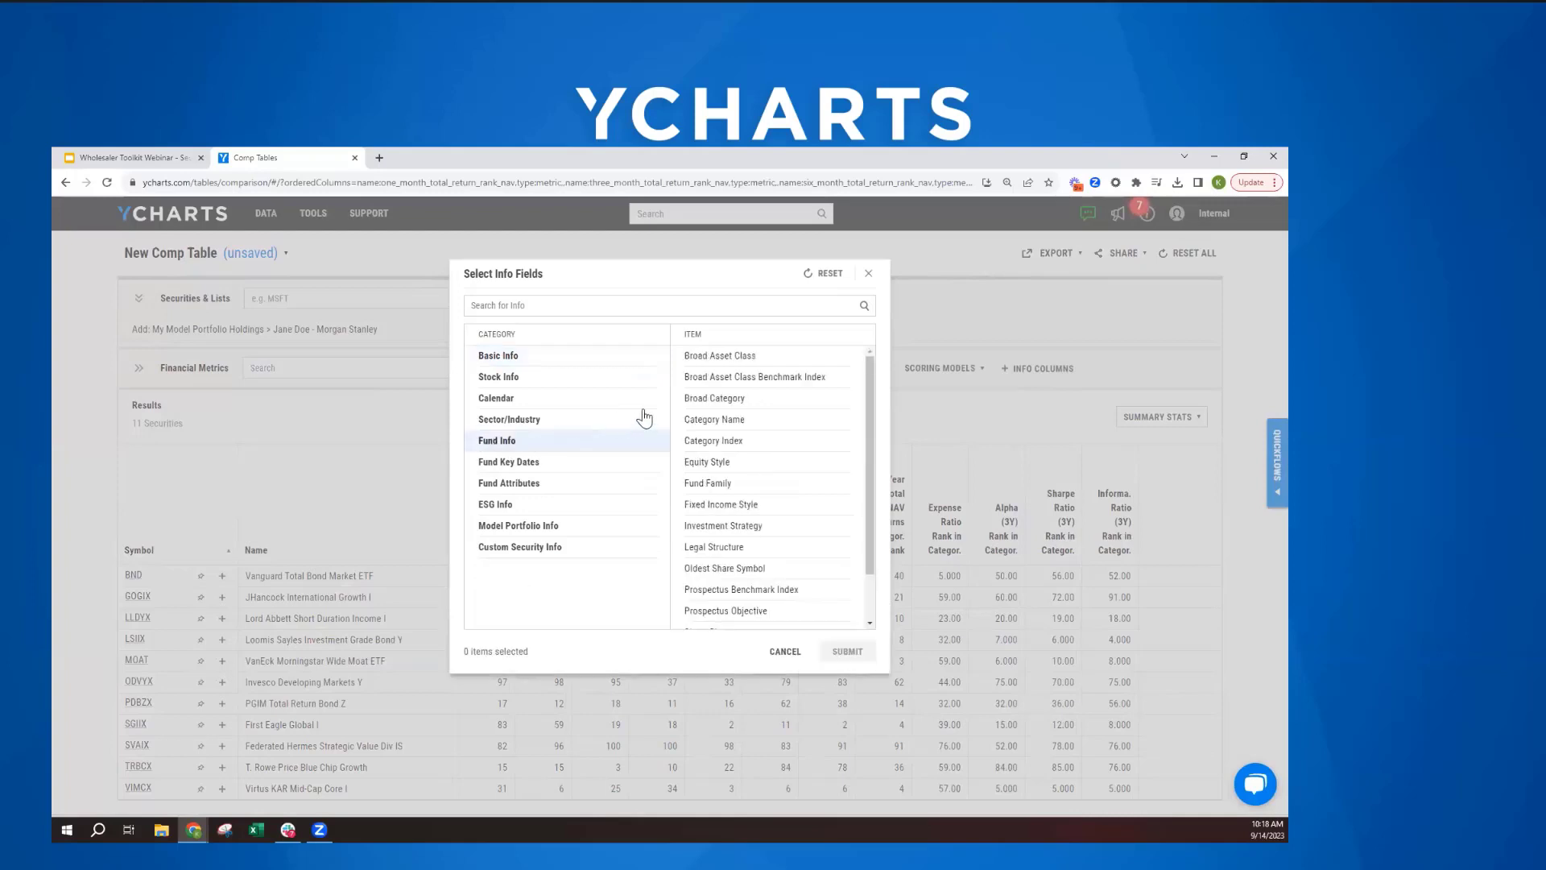
{"action": "left_click", "coordinate": [711, 424]}
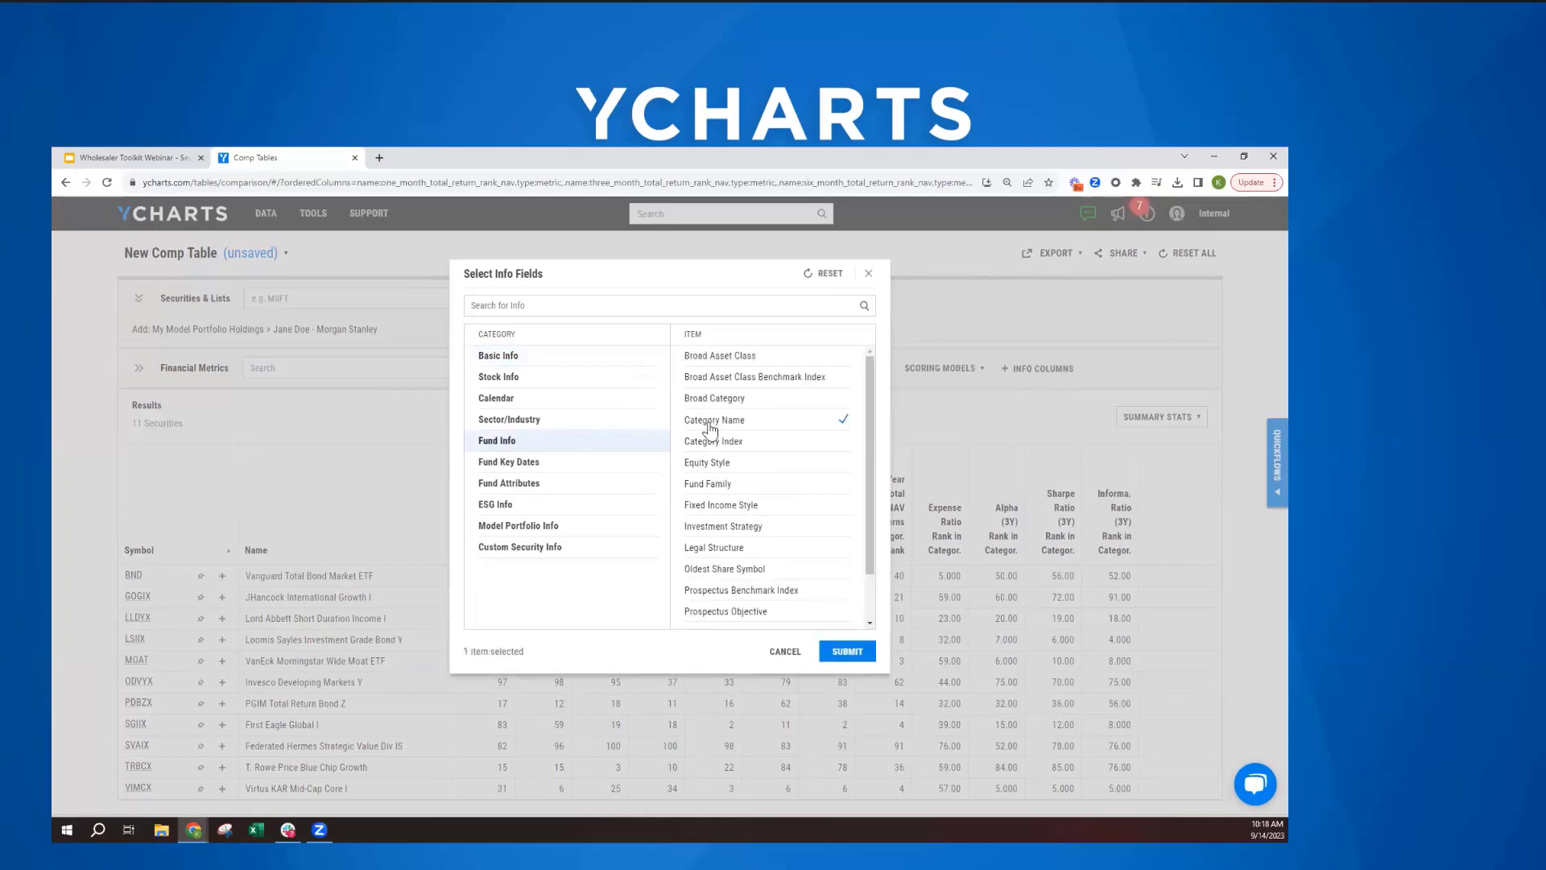
{"action": "left_click", "coordinate": [844, 653]}
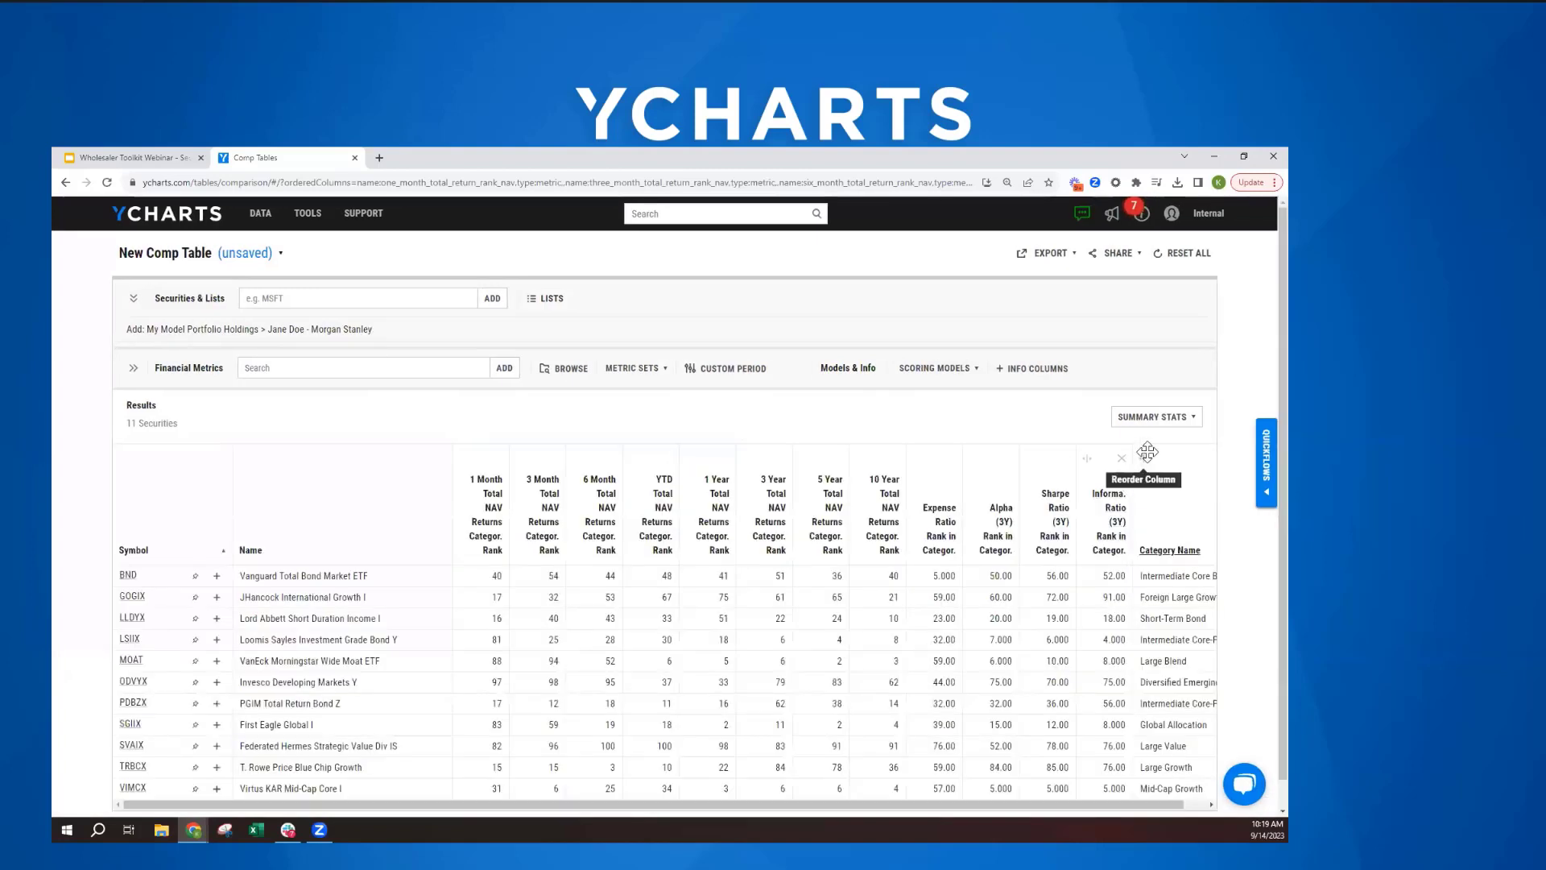
{"action": "left_click_drag", "start_coordinate": [1145, 461], "coordinate": [475, 469]}
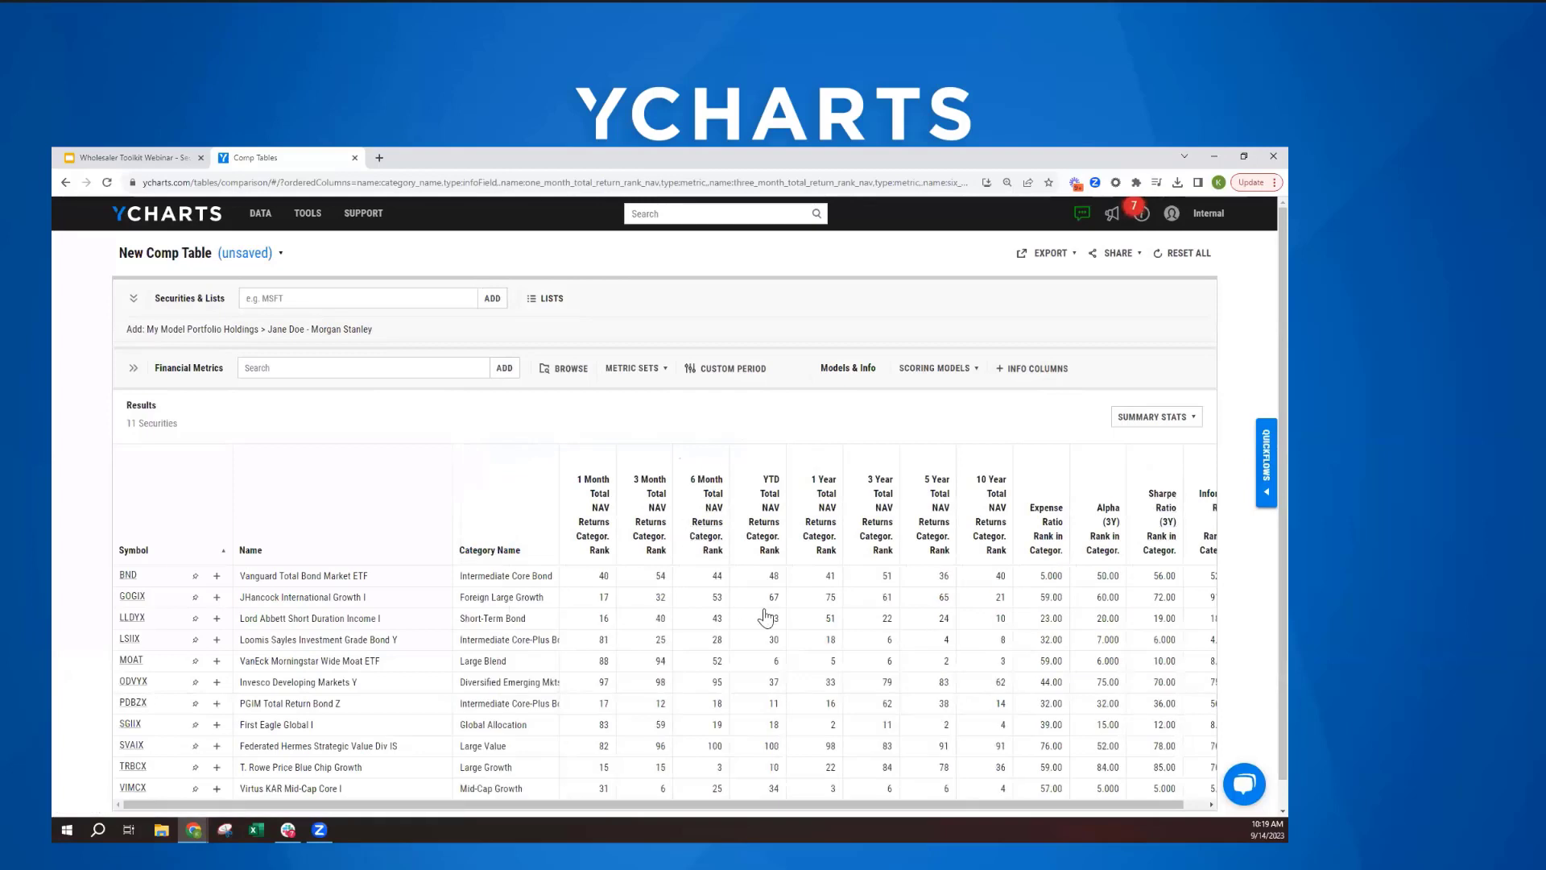
- Sort the holdings by 1 Year Total NAV Returns Category Rank in ascending order
{"action": "scroll", "coordinate": [777, 639], "scroll_direction": "down", "scroll_amount": 1}
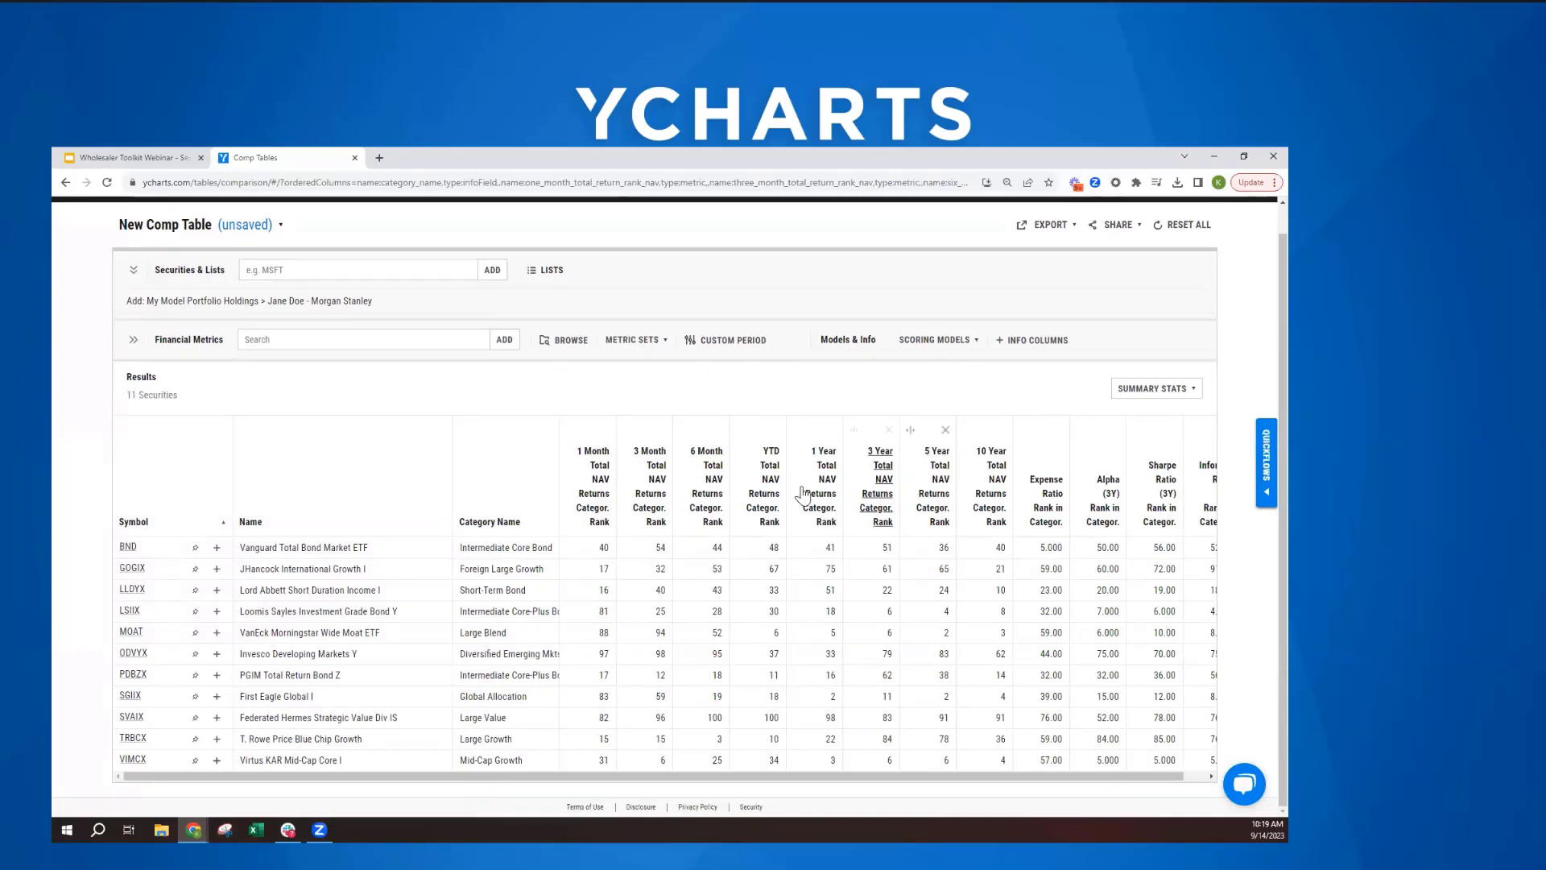
{"action": "left_click", "coordinate": [767, 492]}
{"action": "left_click", "coordinate": [823, 545]}
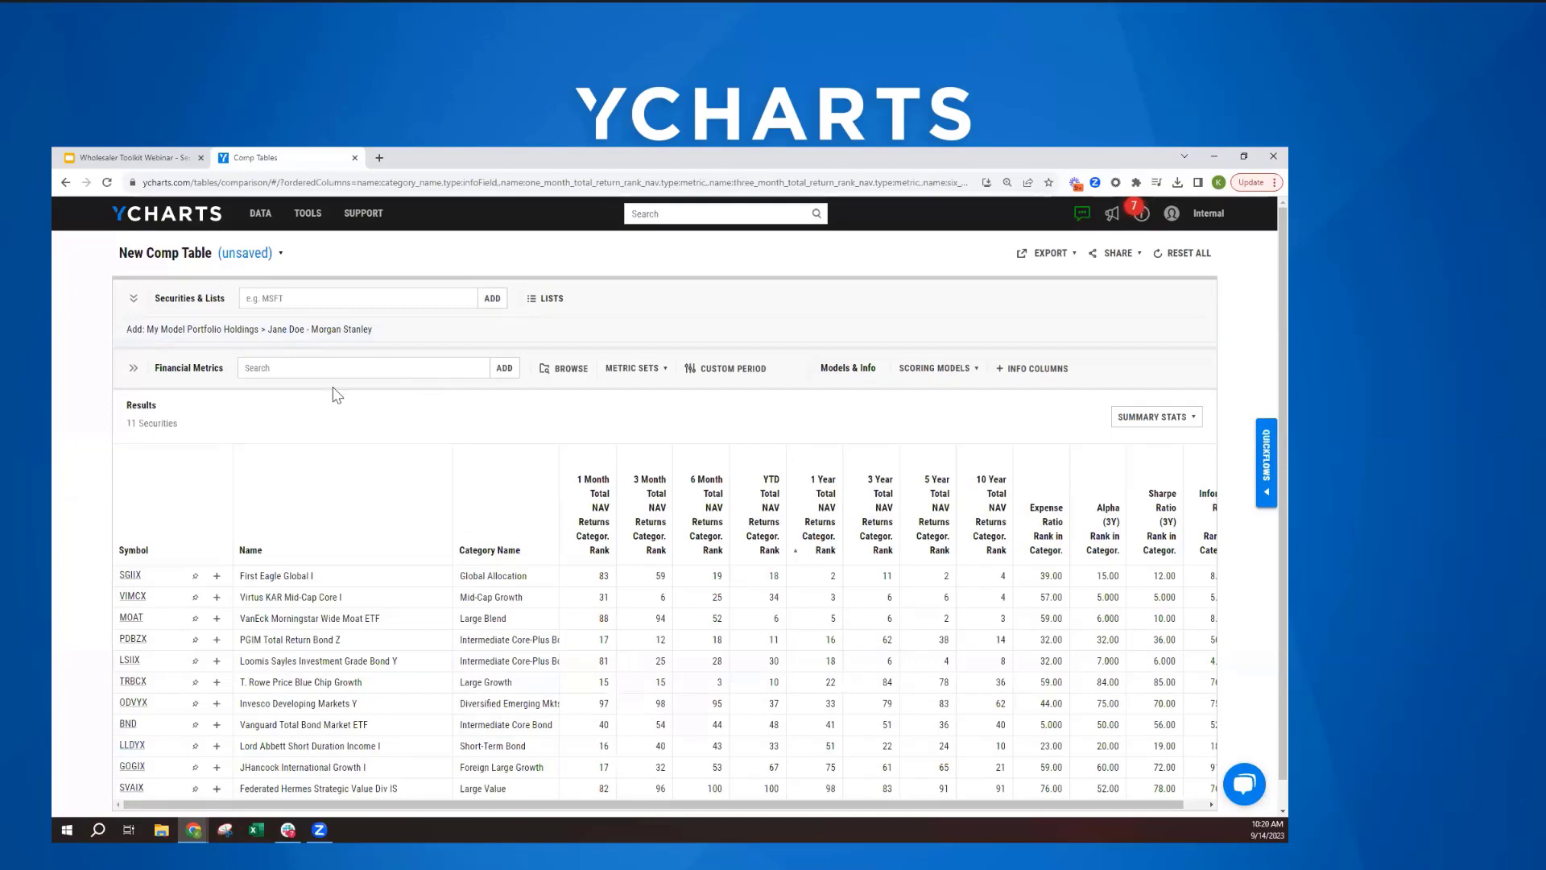
- Go to the model portfolios and duplicate the client's Morgan Stanley portfolio
{"action": "left_click", "coordinate": [307, 213]}
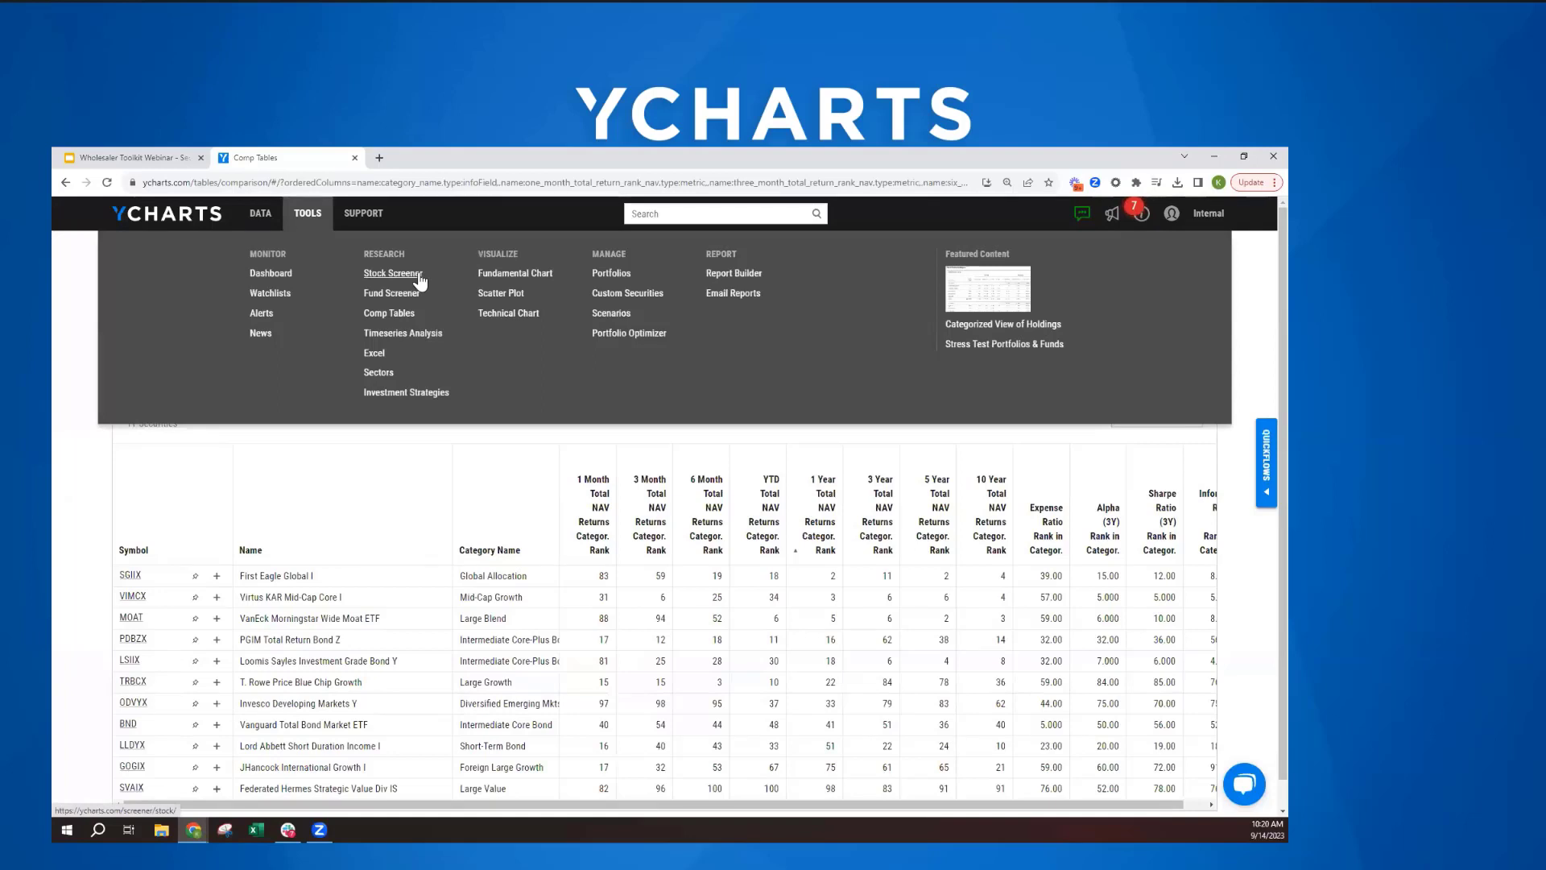
{"action": "left_click", "coordinate": [606, 276]}
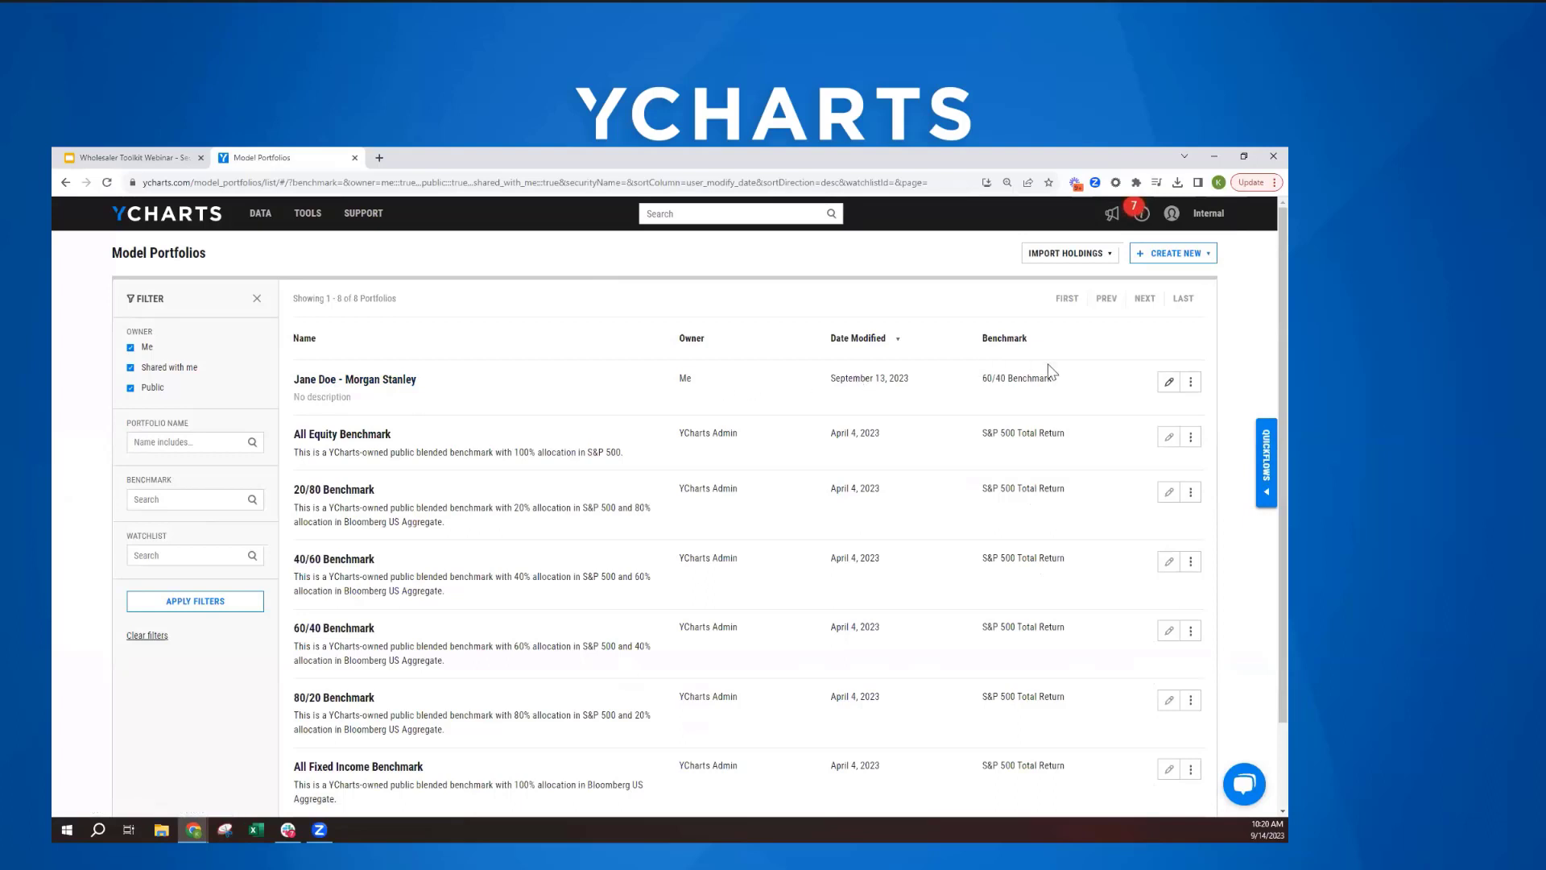
{"action": "left_click", "coordinate": [1192, 383]}
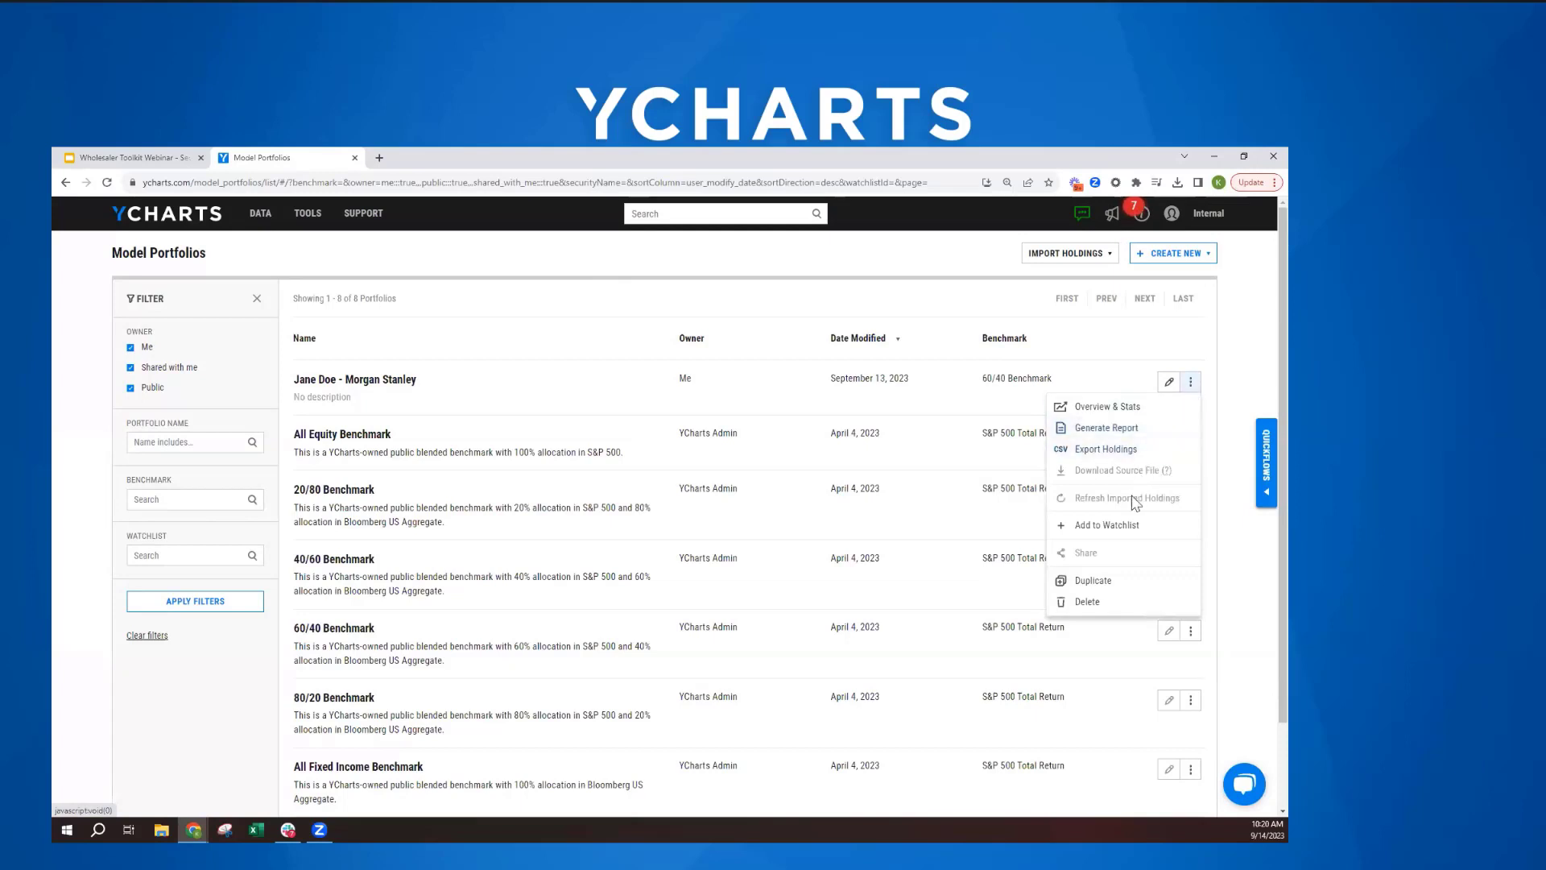
{"action": "left_click", "coordinate": [1107, 580]}
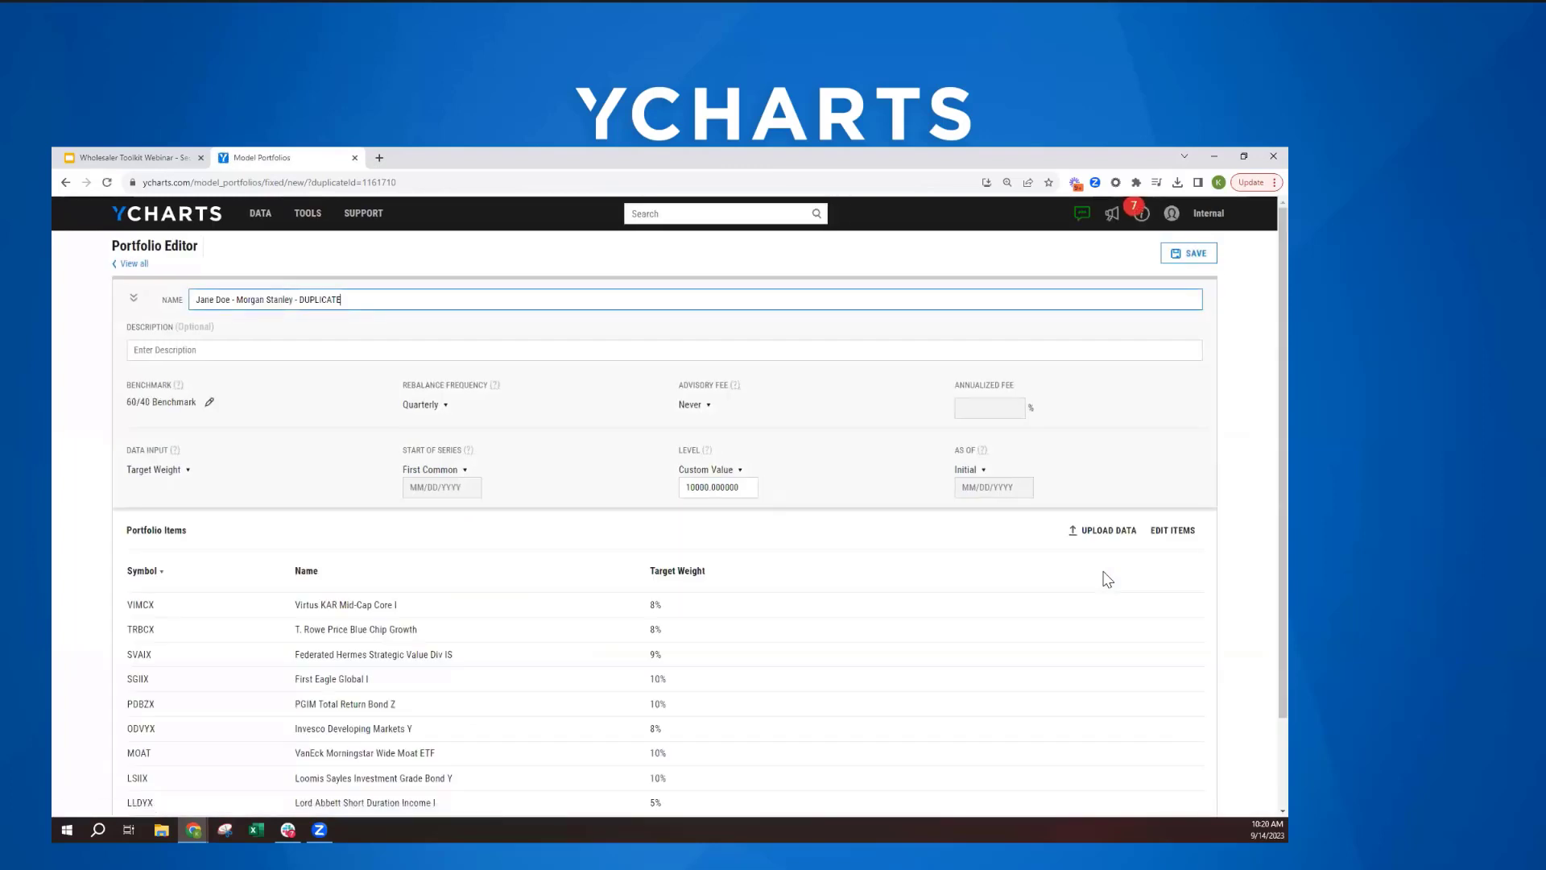
- Edit the duplicated portfolio's items and replace the SVAIX holding with VWNAX, Vanguard Windsor II Admiral
{"action": "scroll", "coordinate": [958, 564], "scroll_direction": "down", "scroll_amount": 3}
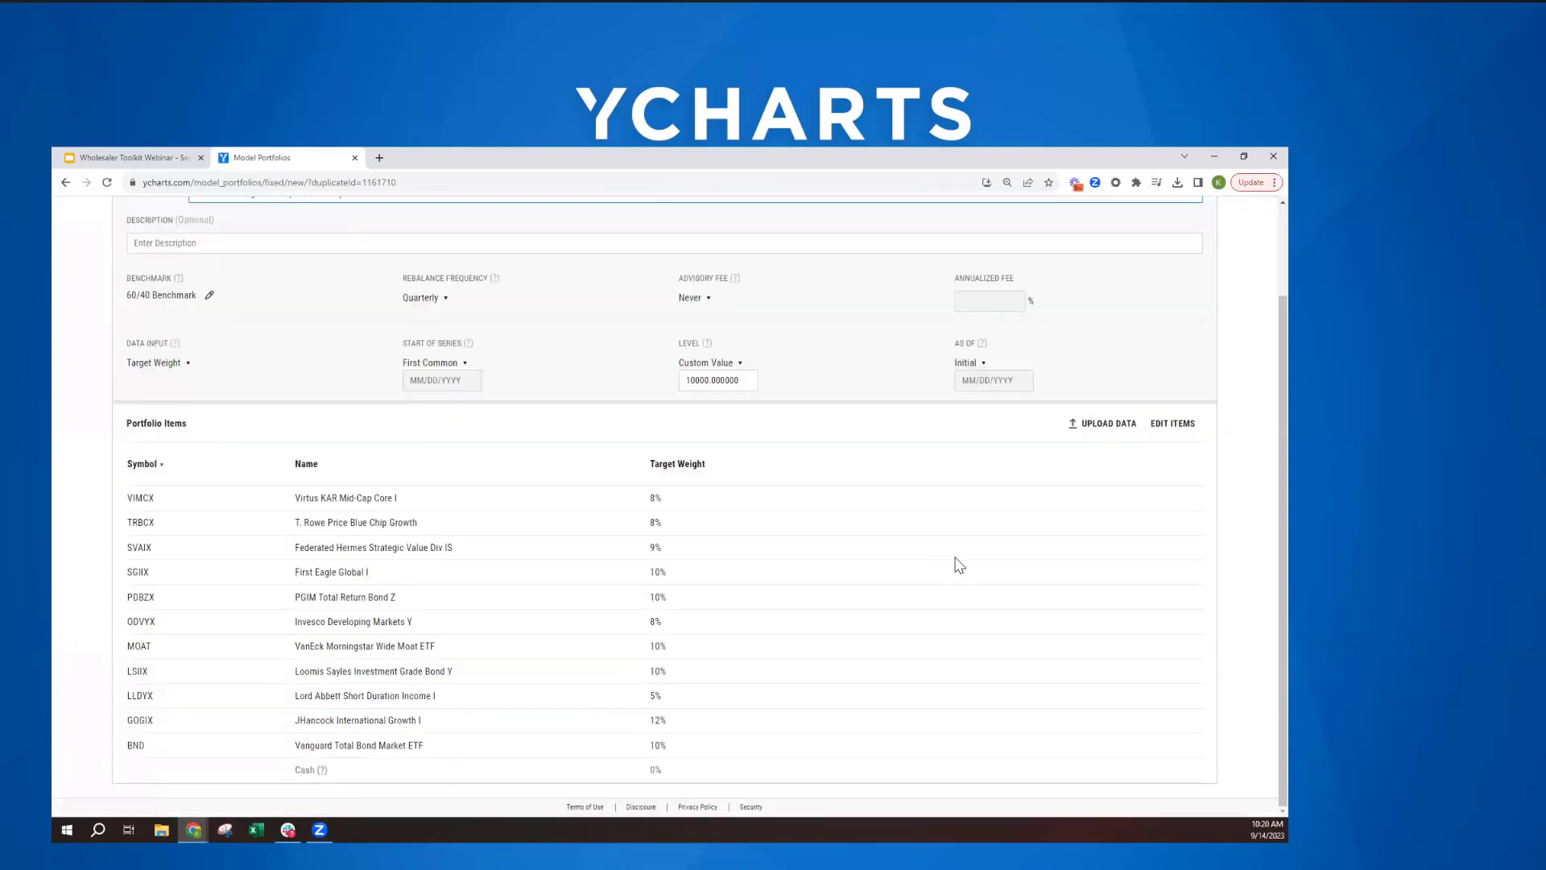
{"action": "scroll", "coordinate": [1018, 590], "scroll_direction": "up", "scroll_amount": 1}
{"action": "scroll", "coordinate": [1167, 602], "scroll_direction": "down", "scroll_amount": 1}
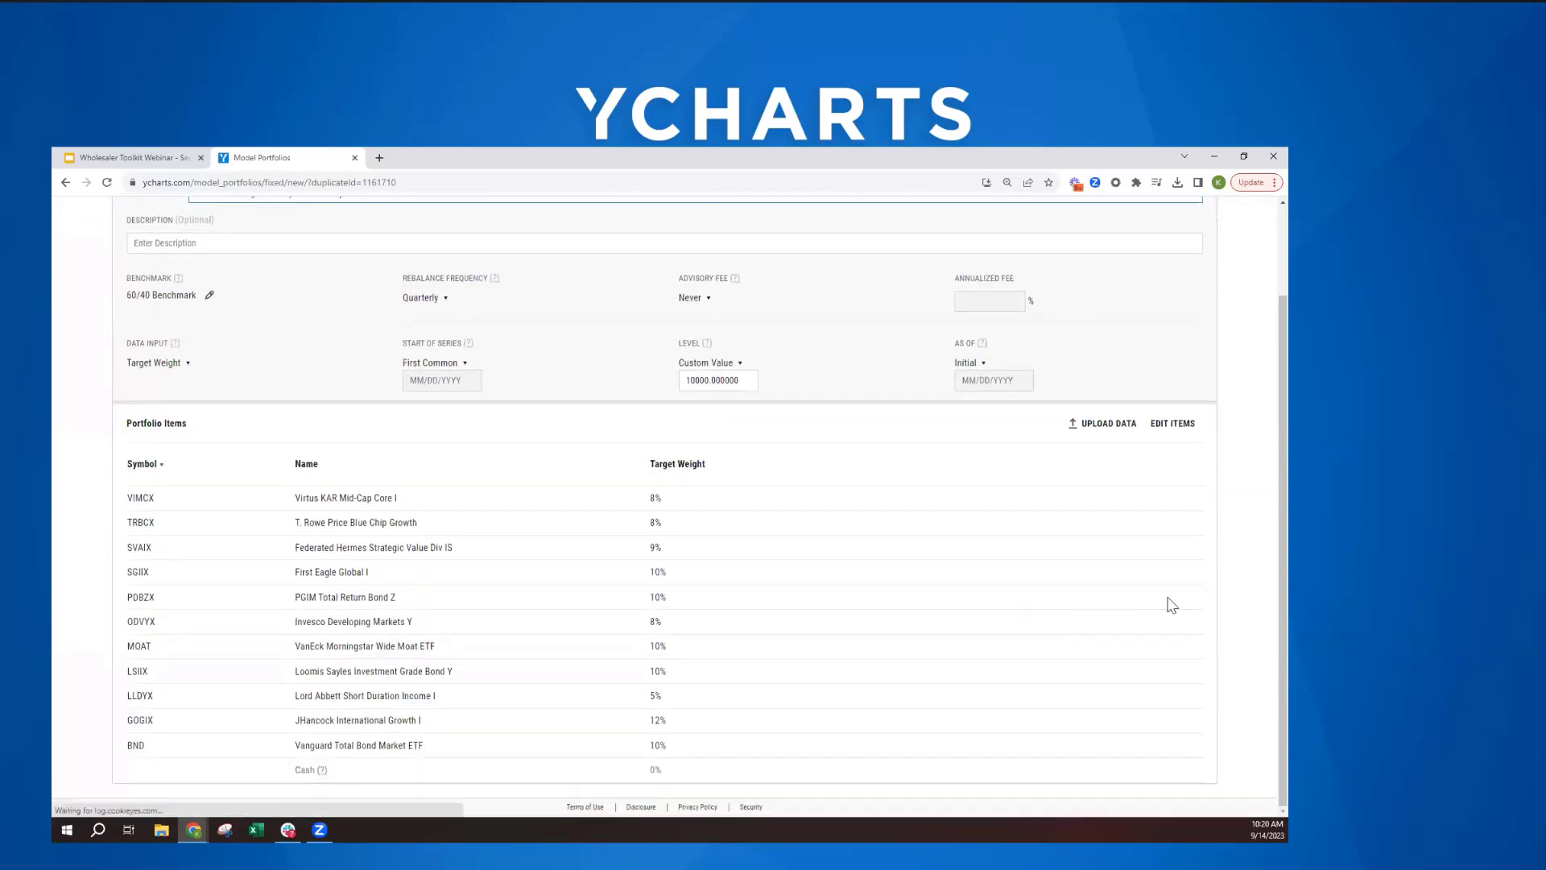
{"action": "left_click", "coordinate": [1174, 434]}
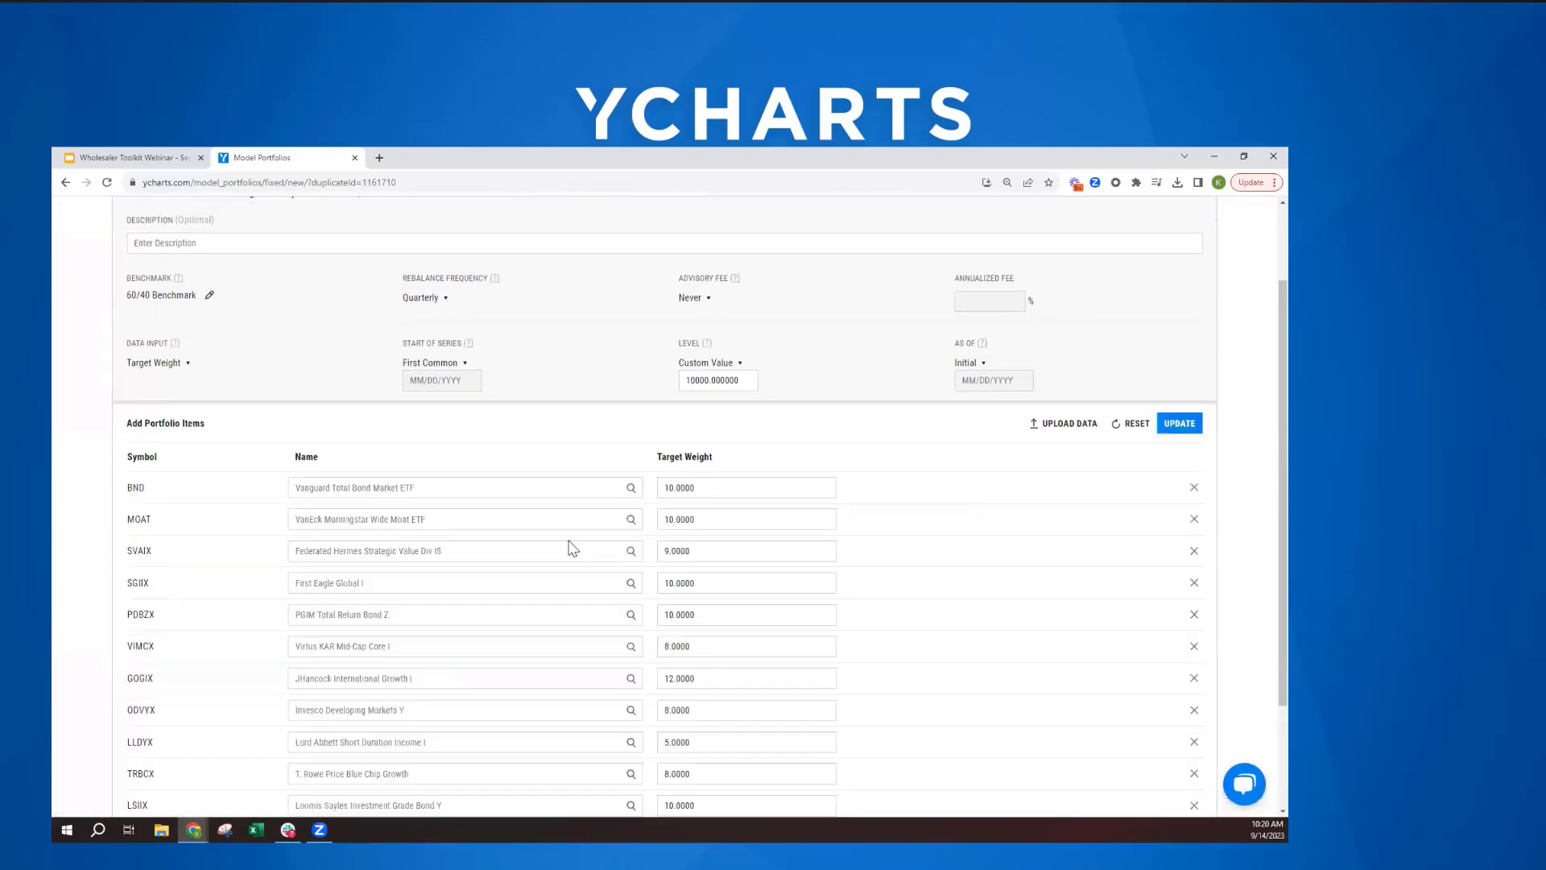
{"action": "scroll", "coordinate": [568, 548], "scroll_direction": "down", "scroll_amount": 2}
{"action": "scroll", "coordinate": [569, 571], "scroll_direction": "up", "scroll_amount": 1}
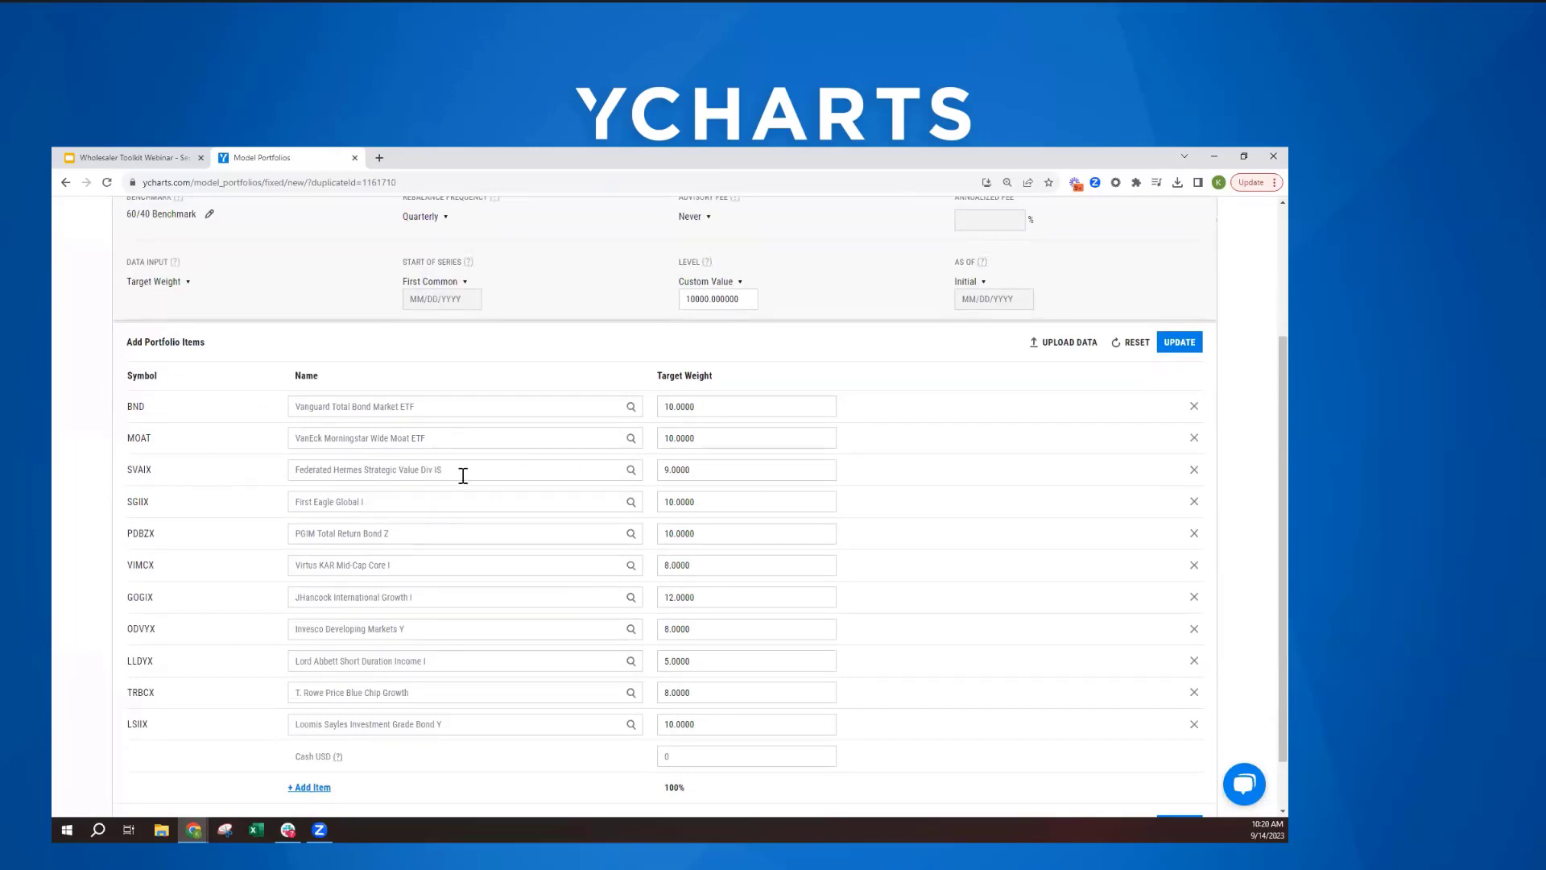
{"action": "left_click", "coordinate": [299, 474]}
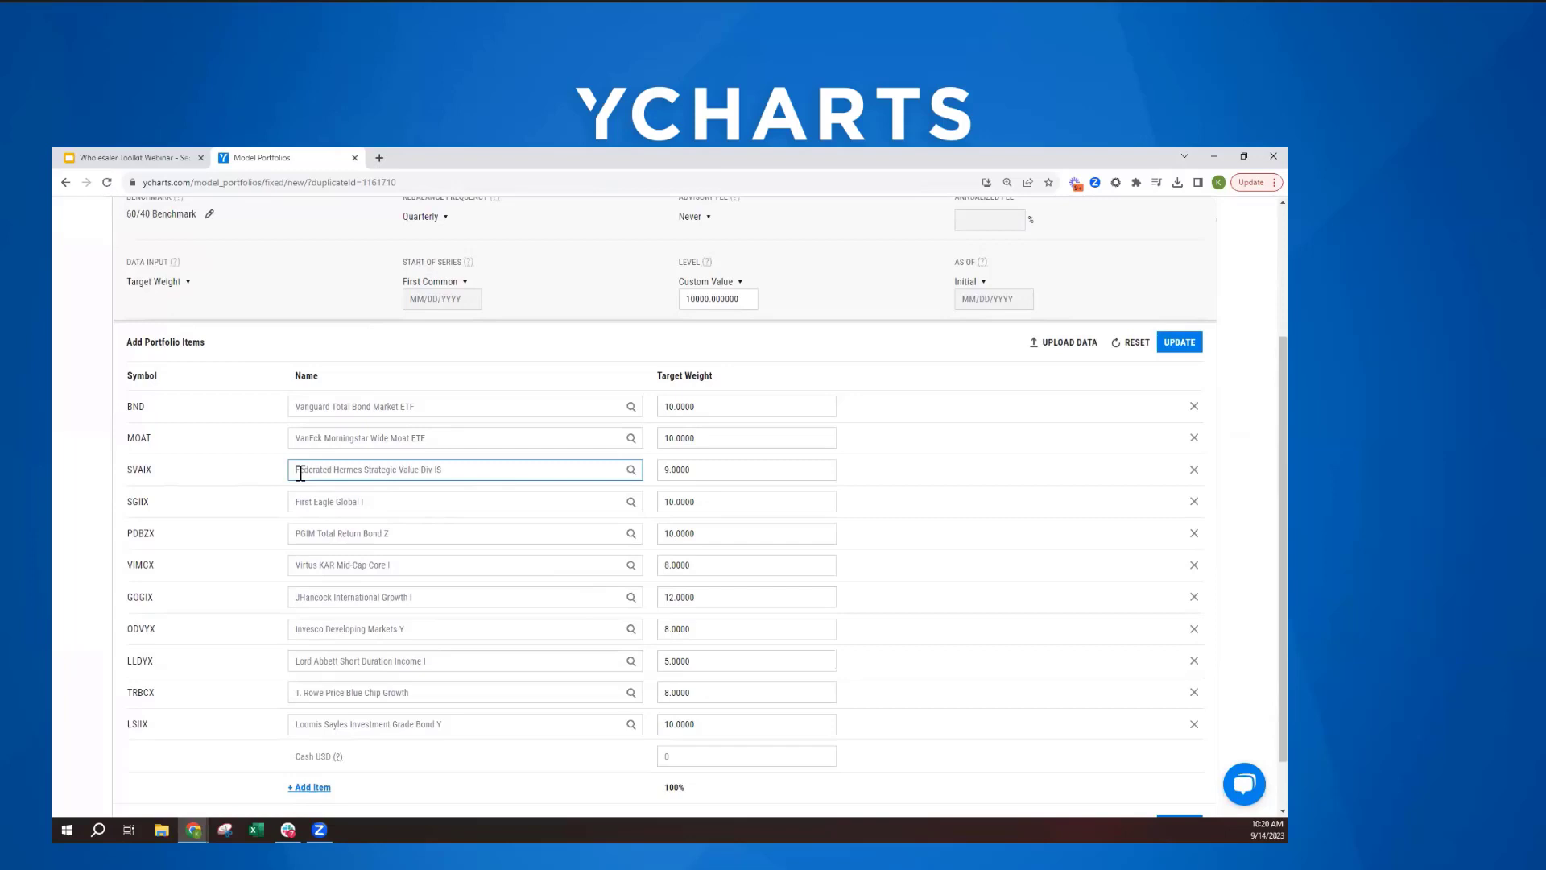
{"action": "key", "text": "ctrl+a"}
{"action": "type", "text": "van"}
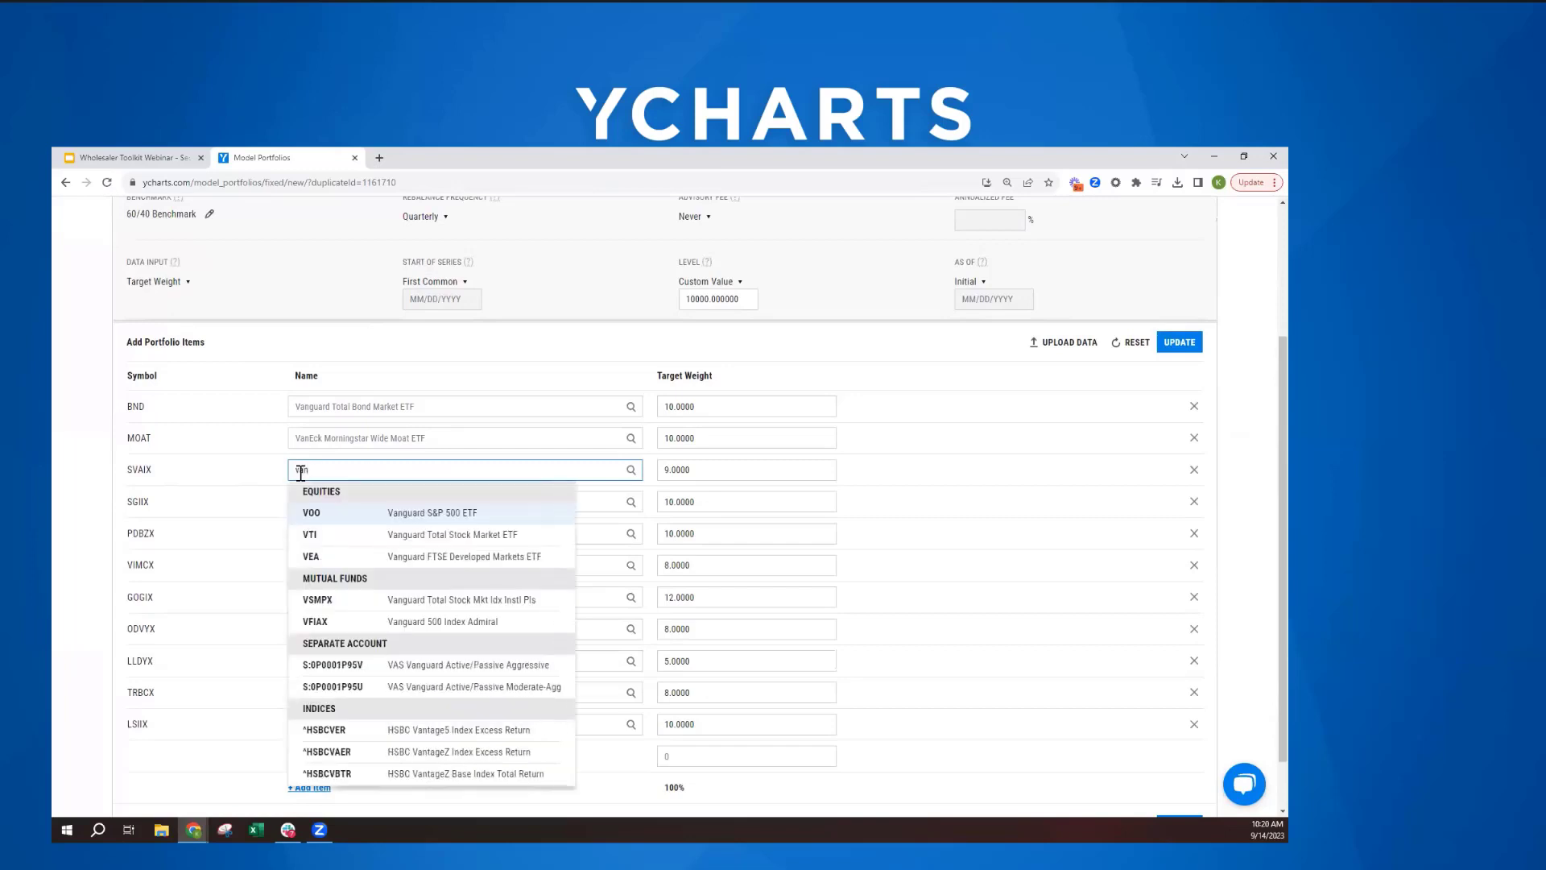
{"action": "type", "text": "guard"}
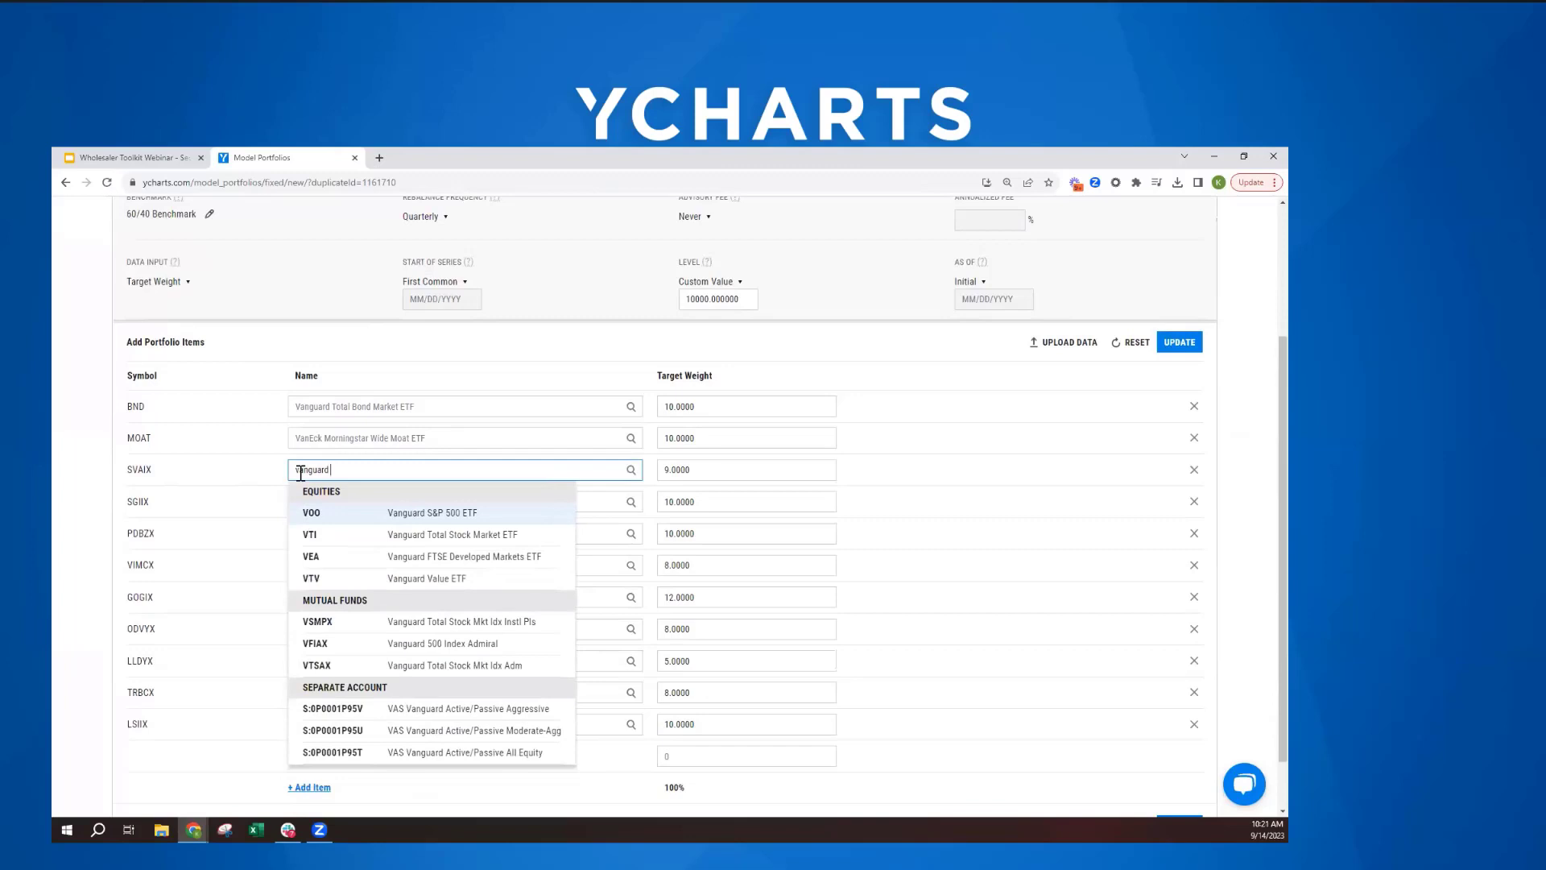
{"action": "type", "text": " win"}
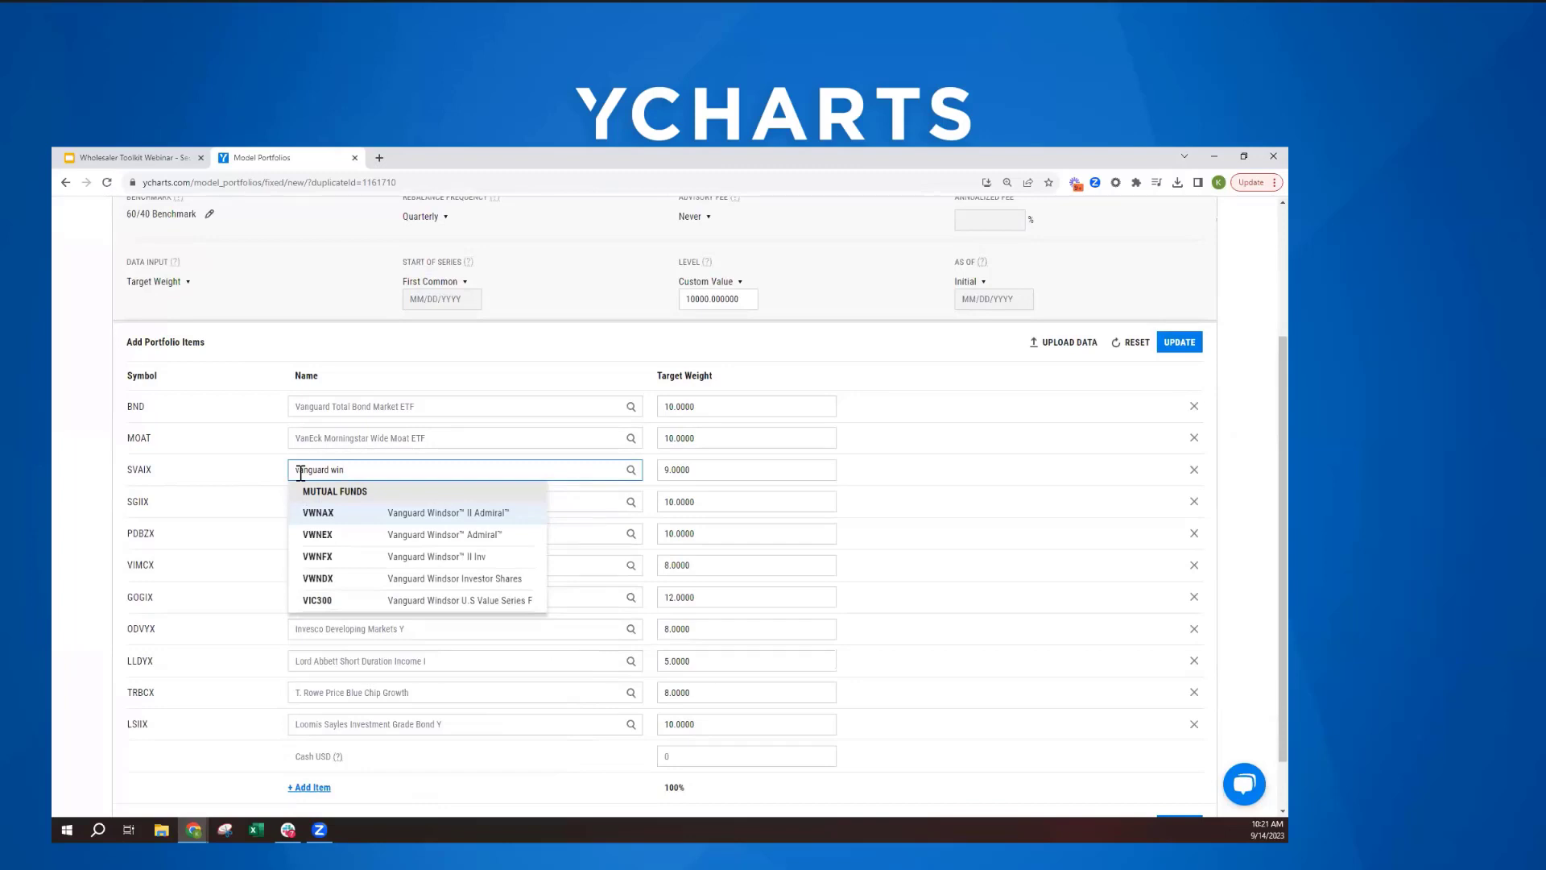
{"action": "key", "text": "Return"}
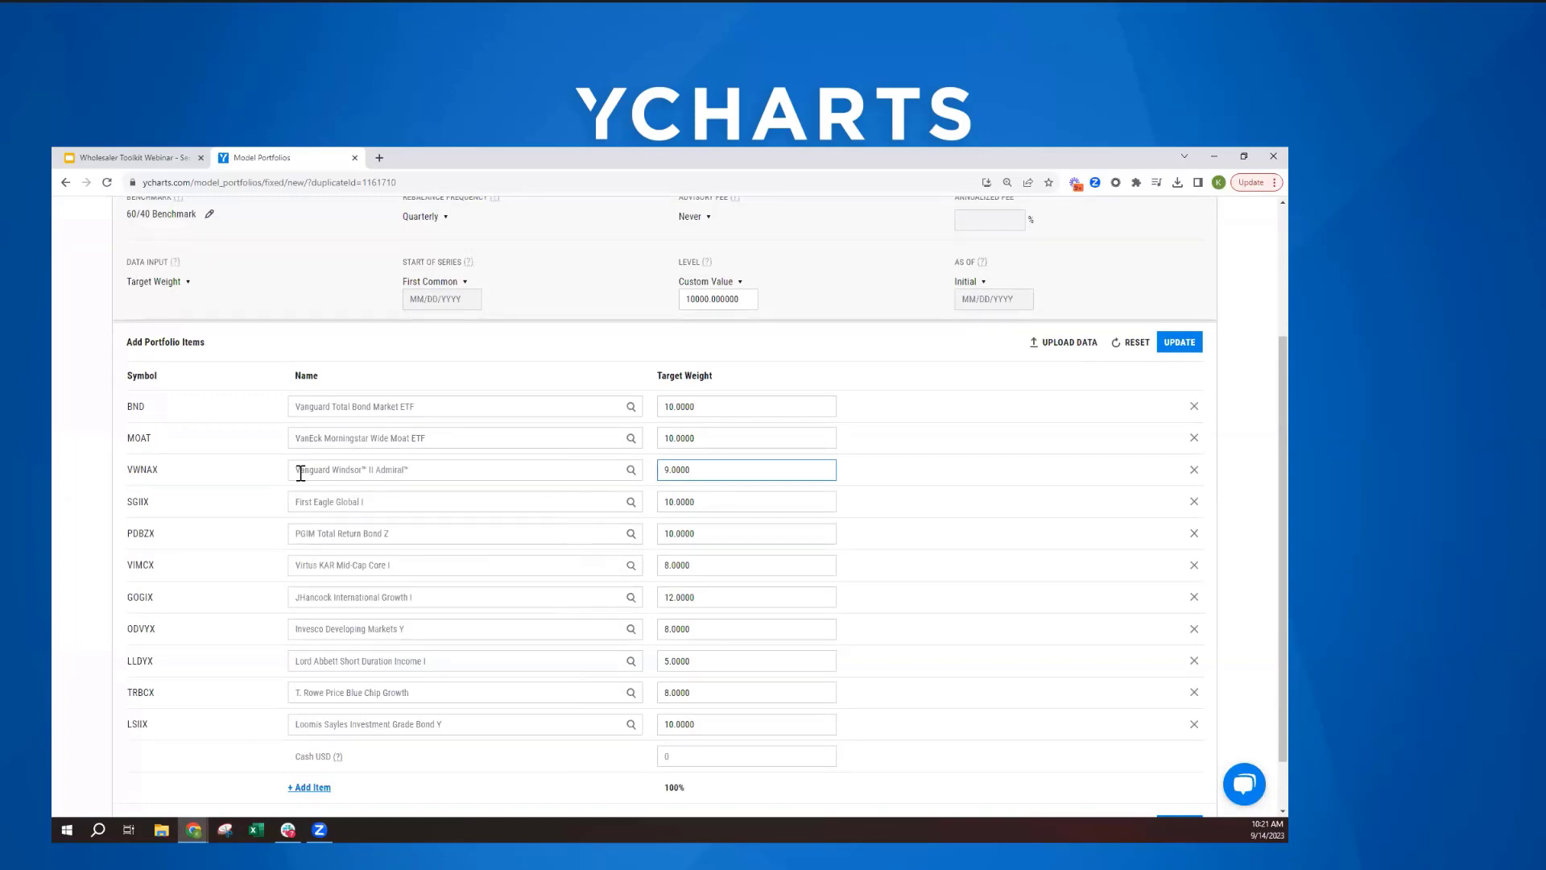
- Change the word DUPLICATE in the portfolio's name to "Proposed with VWNAX"
{"action": "scroll", "coordinate": [515, 473], "scroll_direction": "up", "scroll_amount": 2}
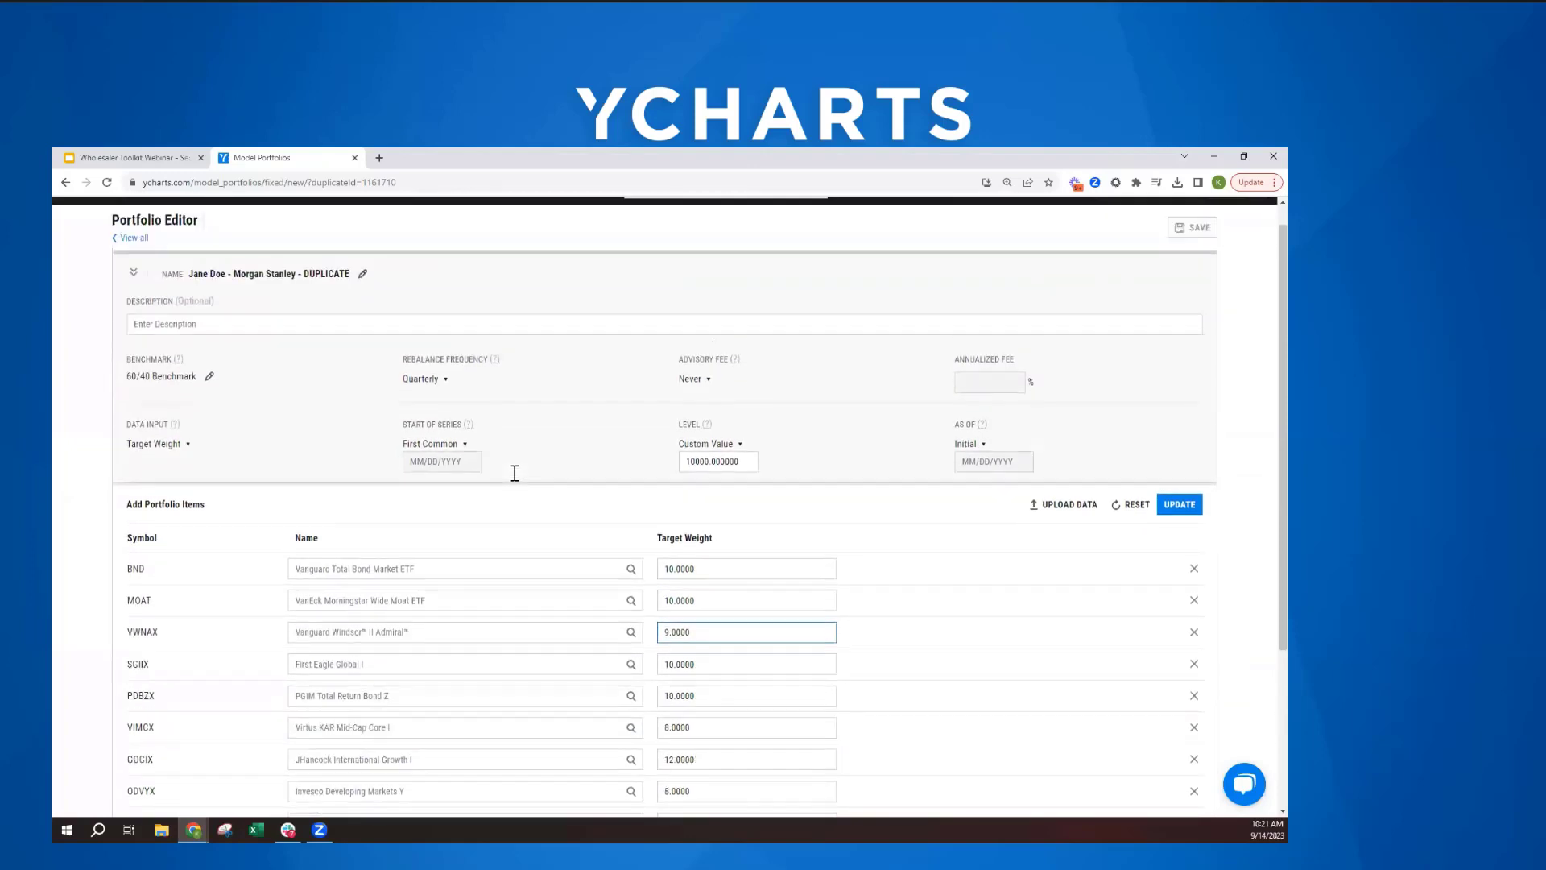
{"action": "left_click", "coordinate": [363, 299]}
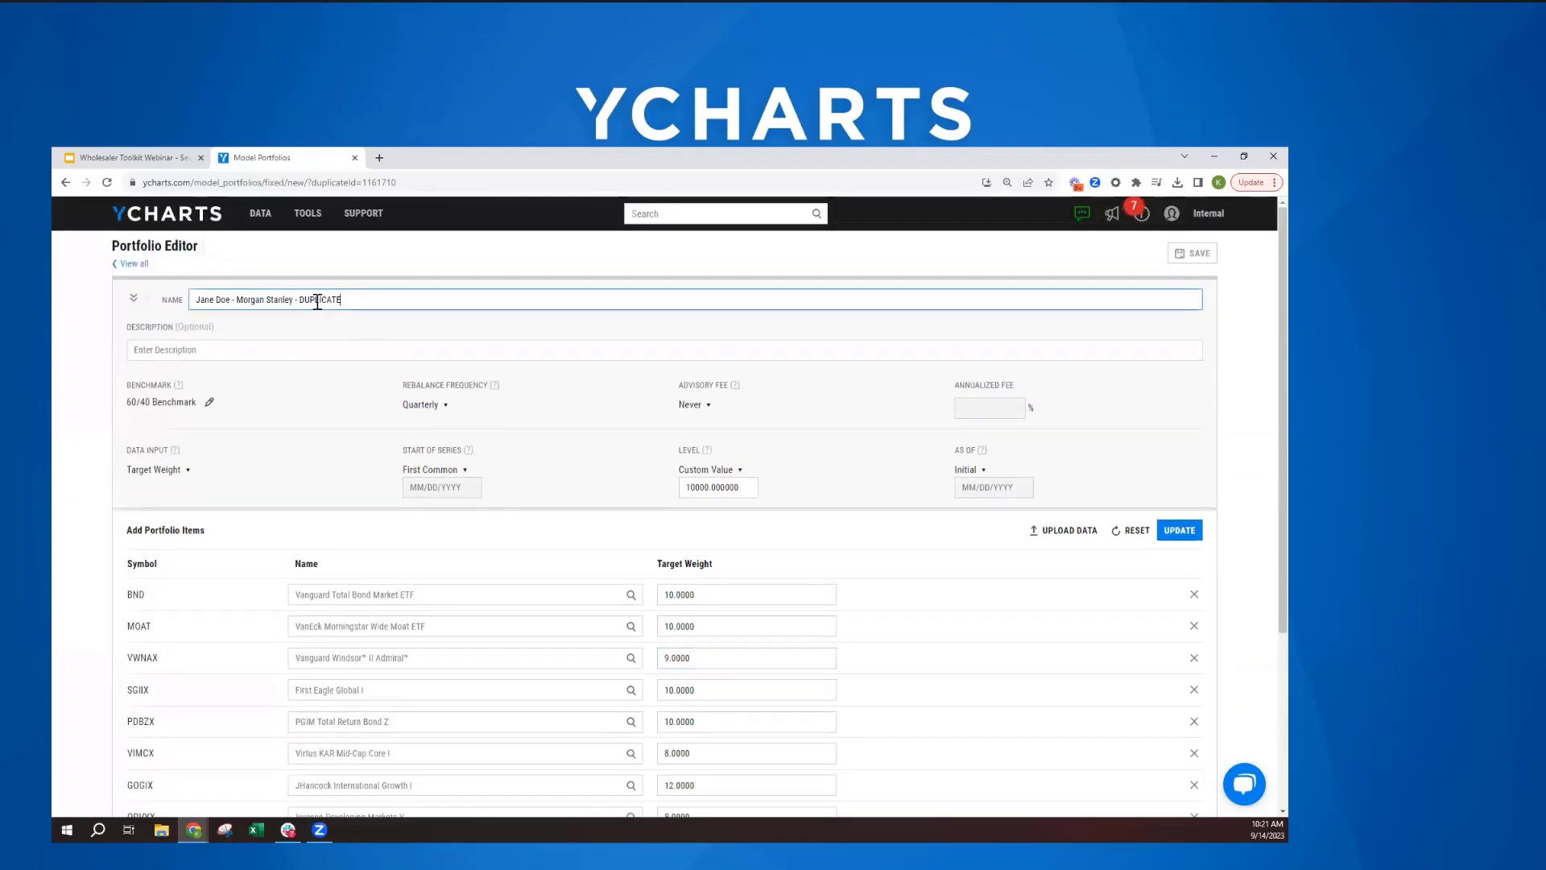
{"action": "double_click", "coordinate": [326, 300]}
{"action": "type", "text": "Proposed with VWNAX"}
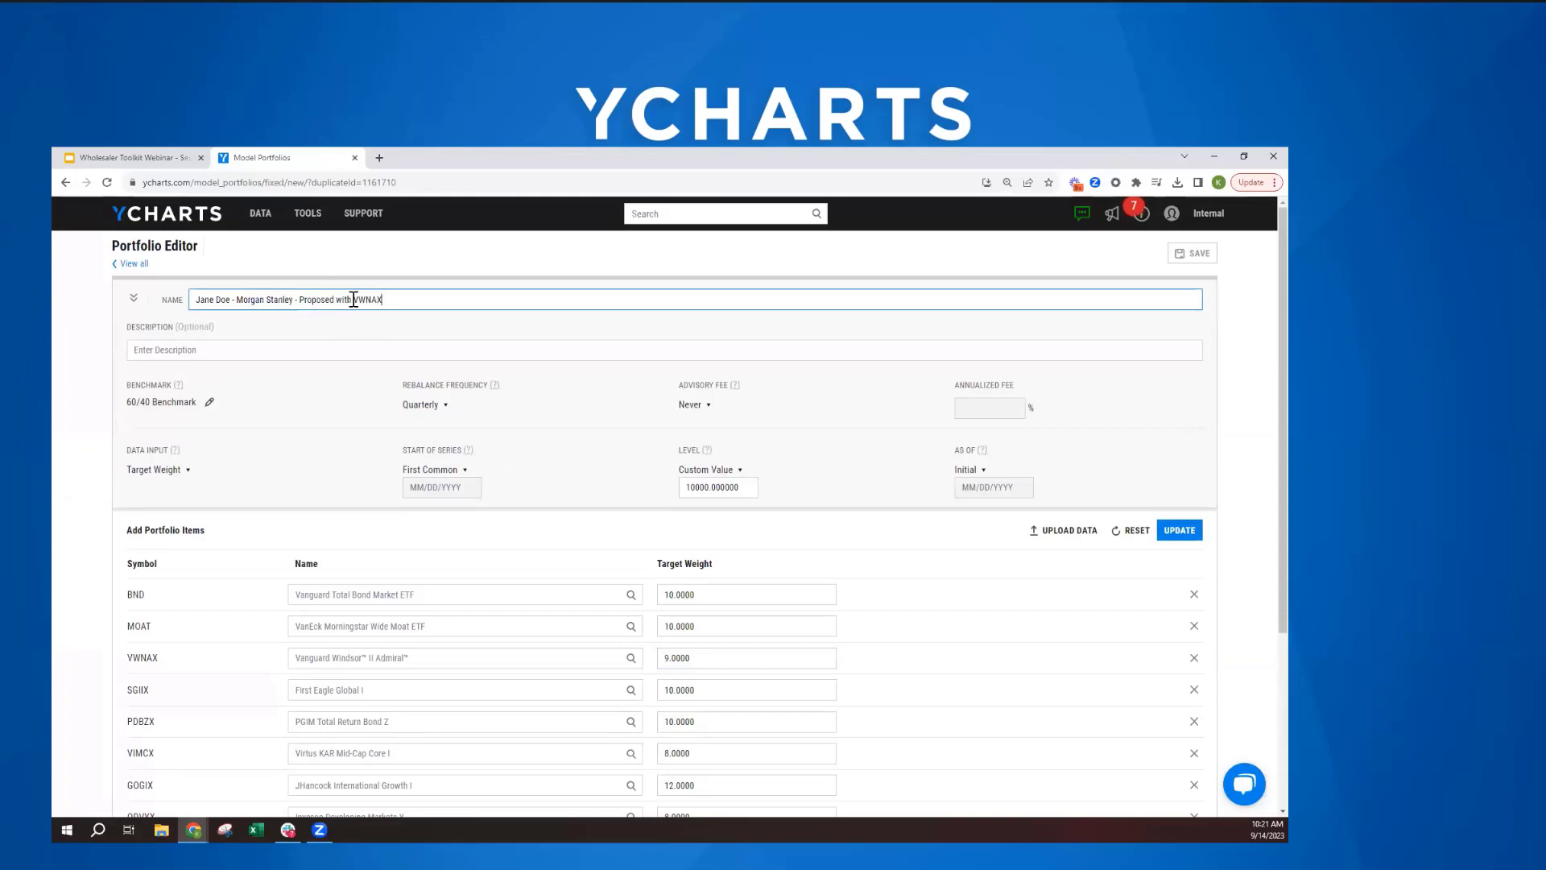
- Update the portfolio items and save the proposed portfolio without entering an annualized fee
{"action": "left_click", "coordinate": [1171, 529]}
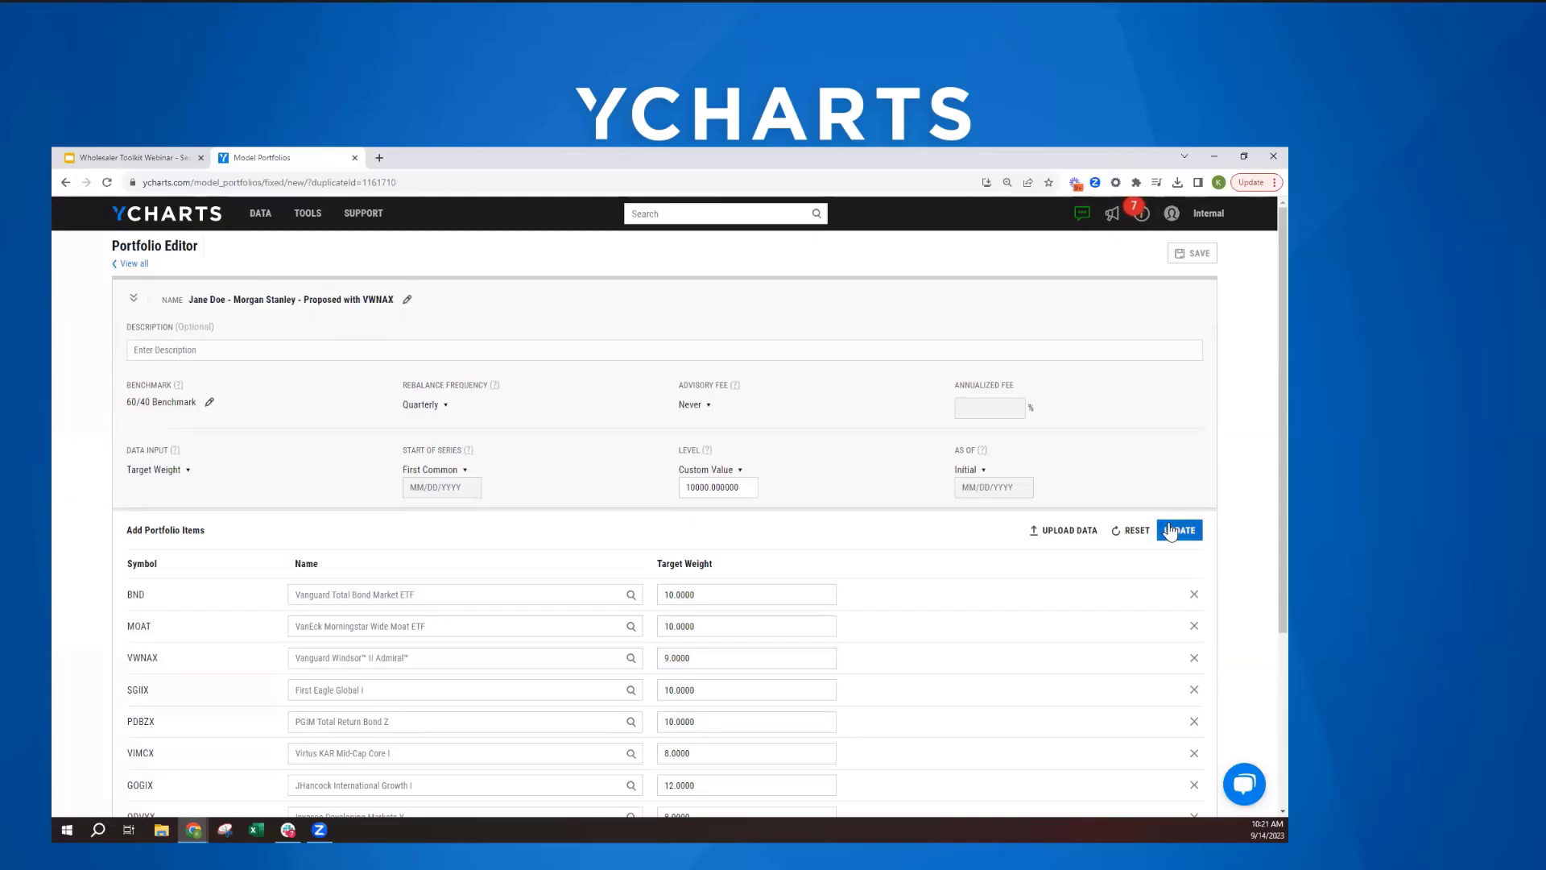
{"action": "left_click", "coordinate": [1189, 252]}
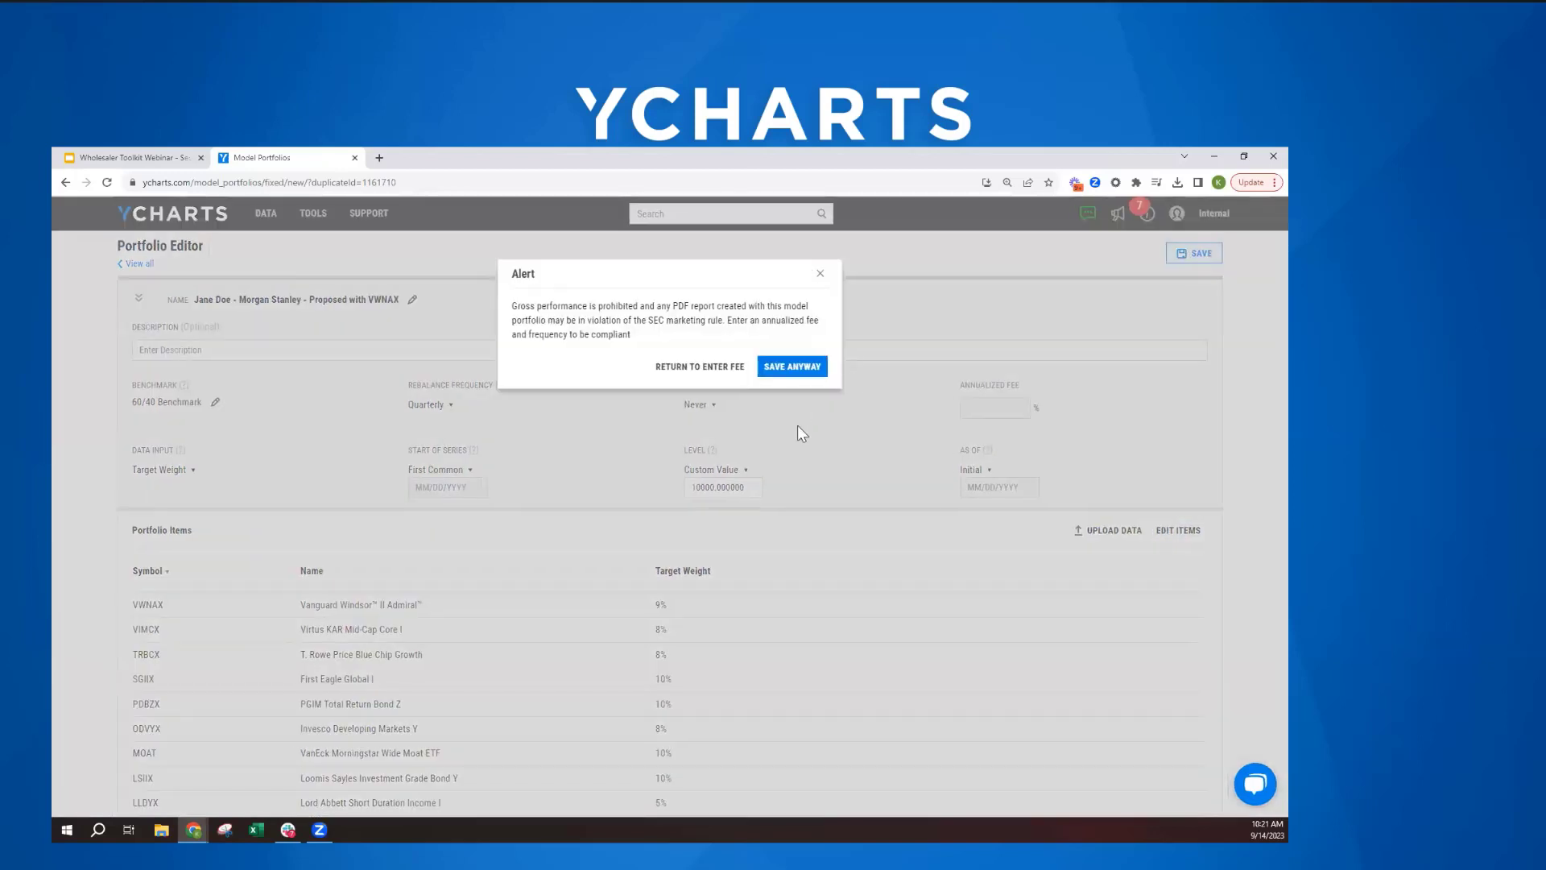
{"action": "left_click", "coordinate": [784, 367]}
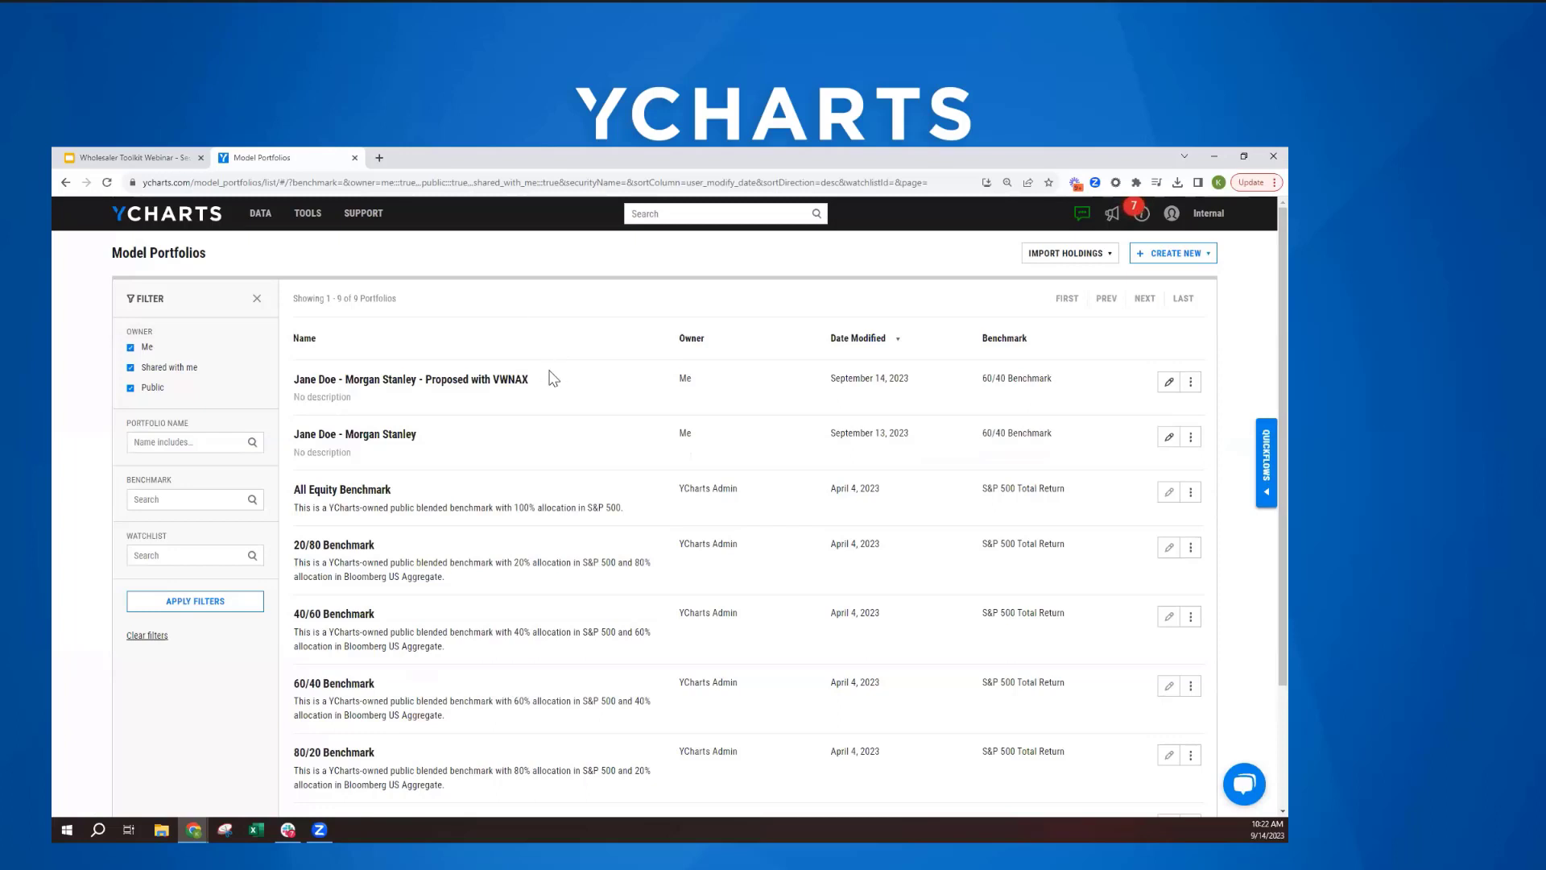
- Open the saved Proposed with VWNAX portfolio and look over its quote overview
{"action": "left_click", "coordinate": [439, 384]}
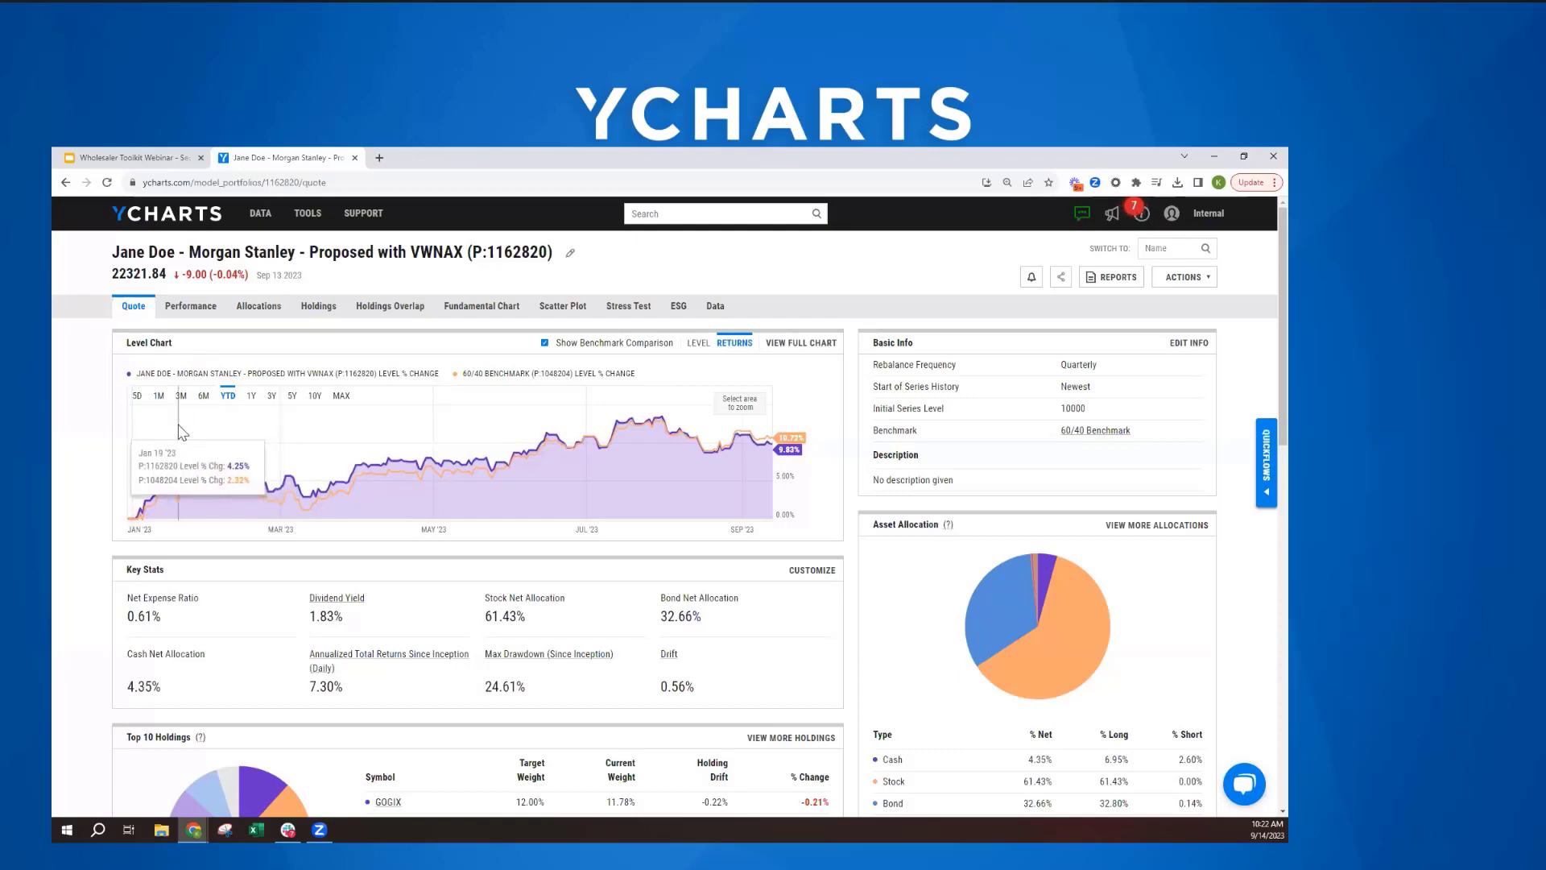
{"action": "scroll", "coordinate": [201, 433], "scroll_direction": "down", "scroll_amount": 2}
{"action": "scroll", "coordinate": [186, 432], "scroll_direction": "up", "scroll_amount": 2}
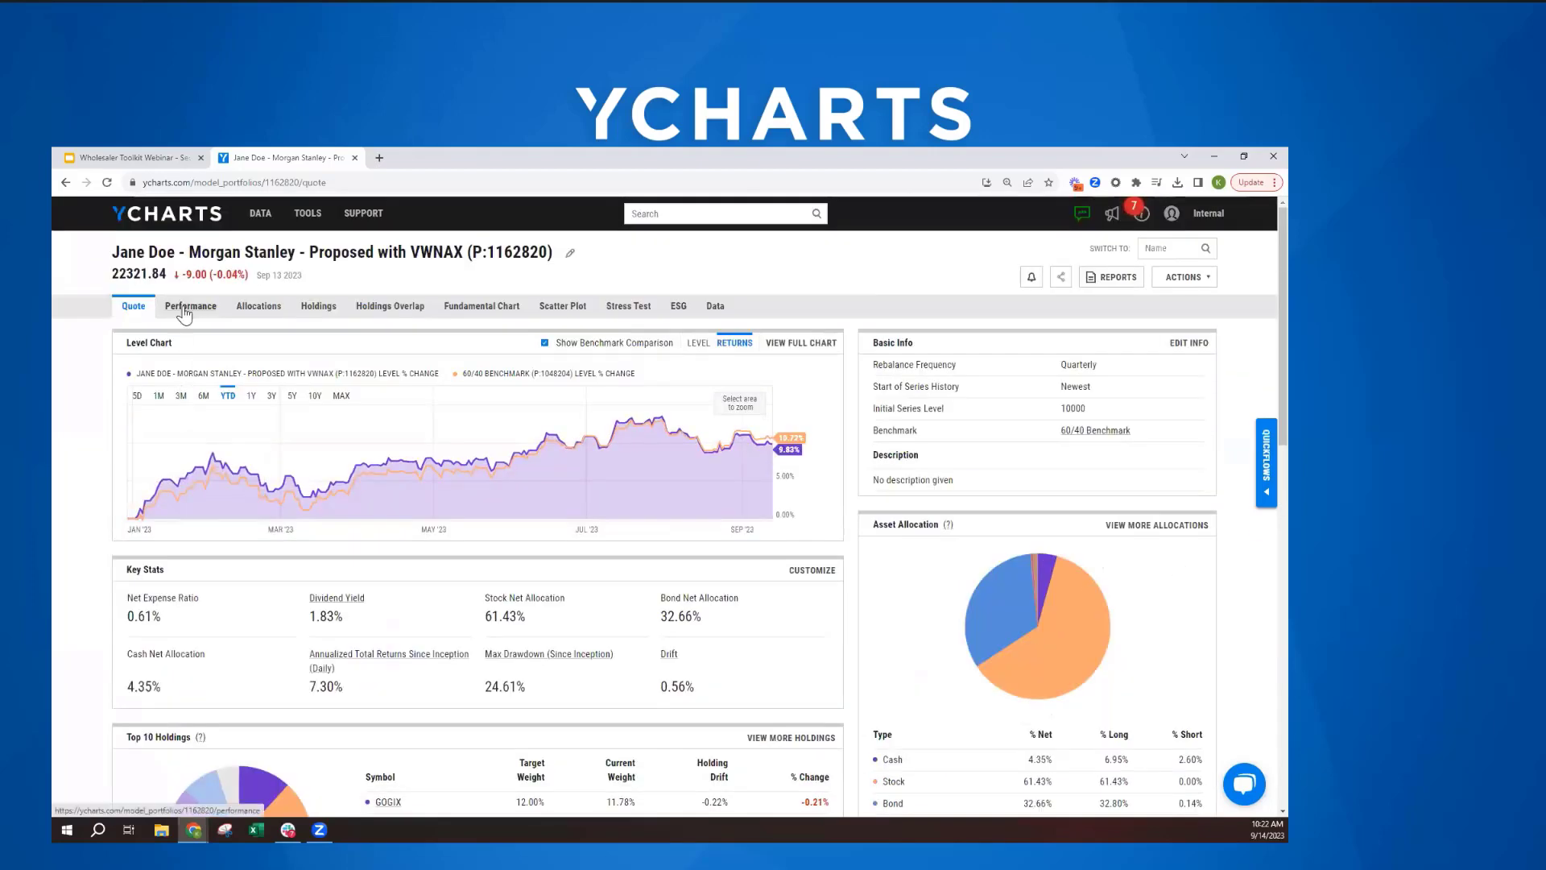
- Add the client's original Morgan Stanley portfolio as a comparable on the proposed portfolio's performance page
{"action": "left_click", "coordinate": [184, 312]}
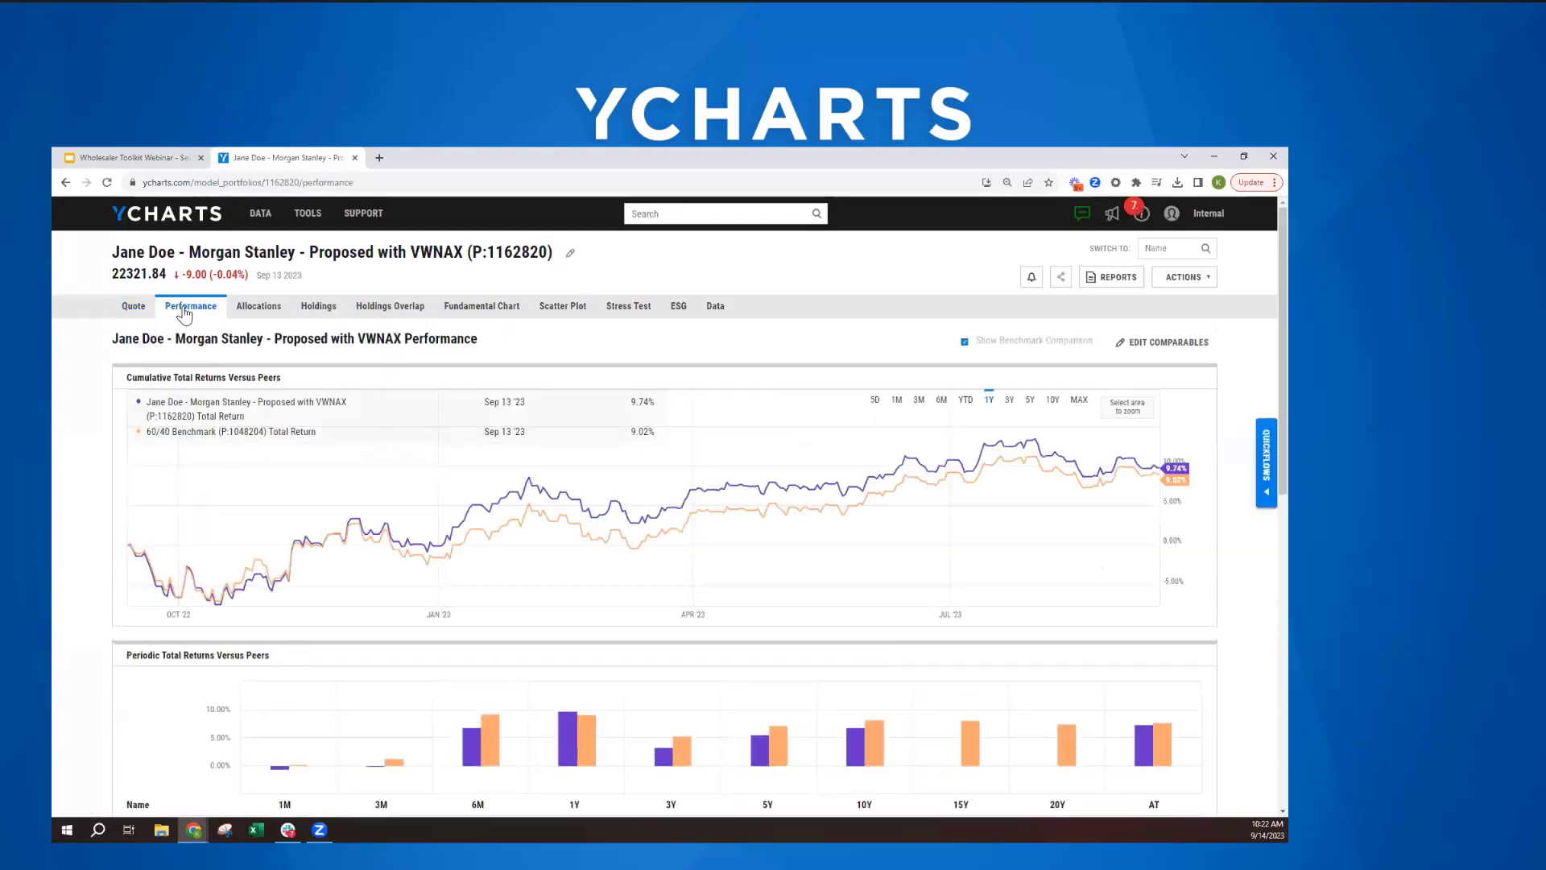
{"action": "left_click", "coordinate": [1154, 345]}
{"action": "left_click", "coordinate": [566, 339]}
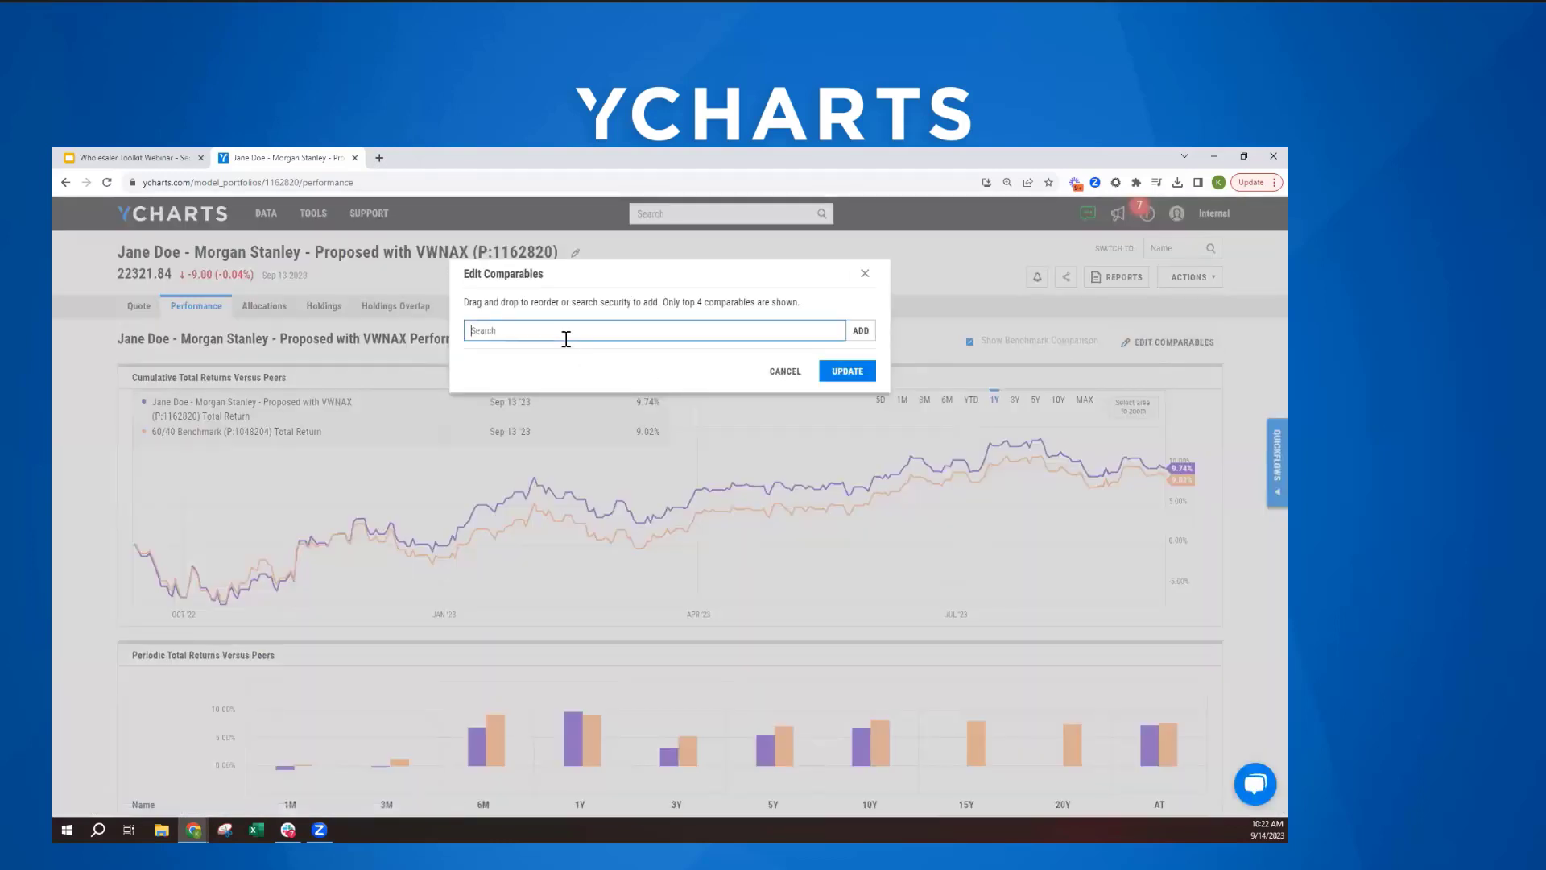
{"action": "type", "text": "jane"}
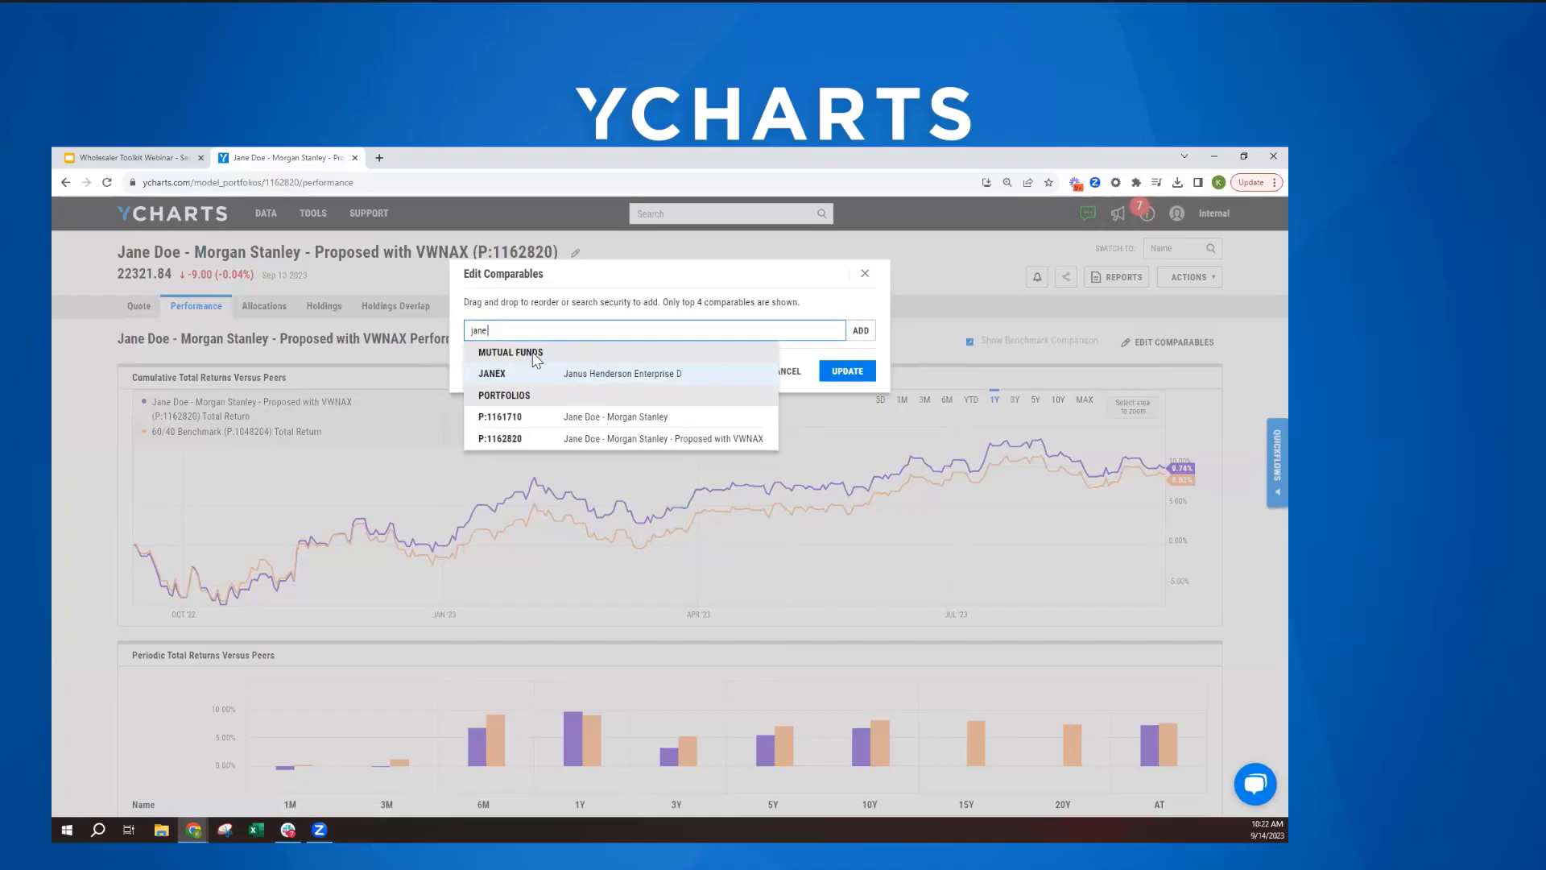
{"action": "left_click", "coordinate": [570, 424]}
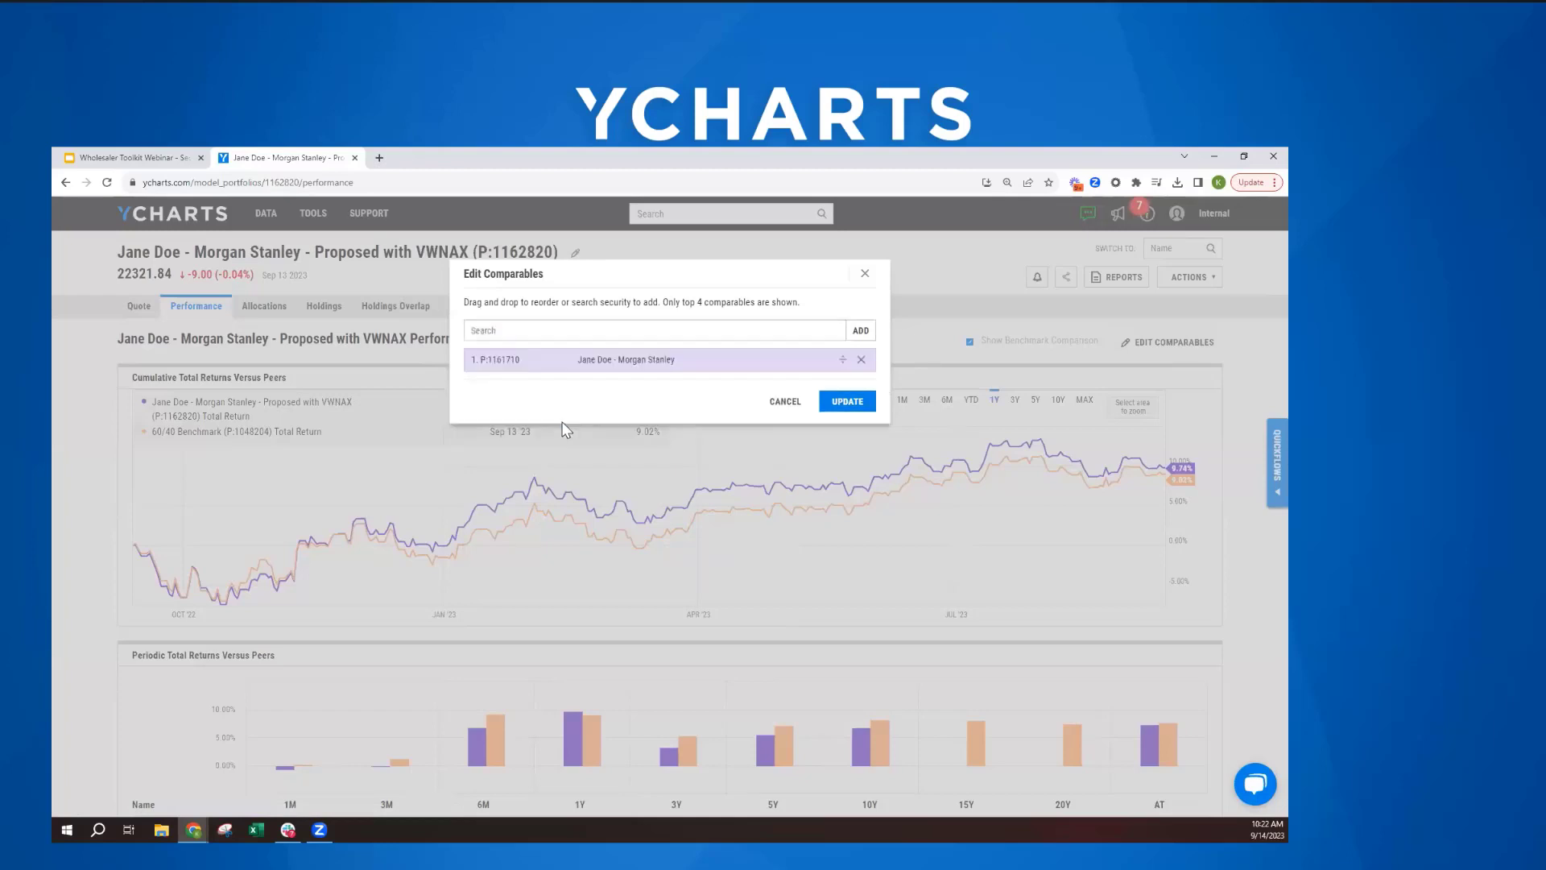
{"action": "left_click", "coordinate": [853, 401]}
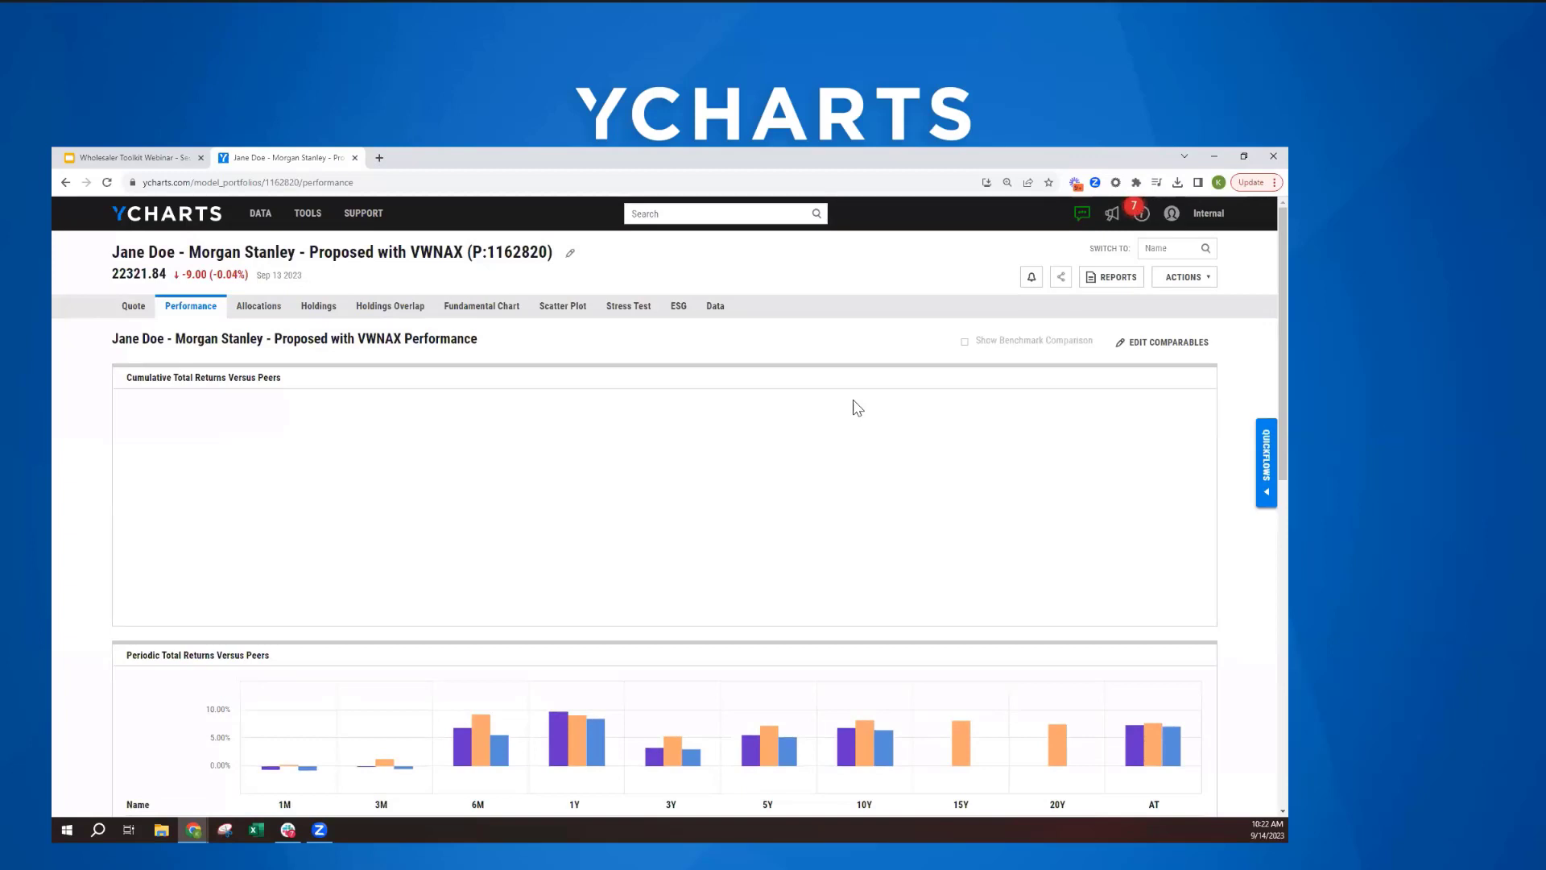
- Compare the portfolios' cumulative total returns over YTD, 3Y and 5Y, and examine their periodic and annual returns
{"action": "scroll", "coordinate": [852, 436], "scroll_direction": "down", "scroll_amount": 1}
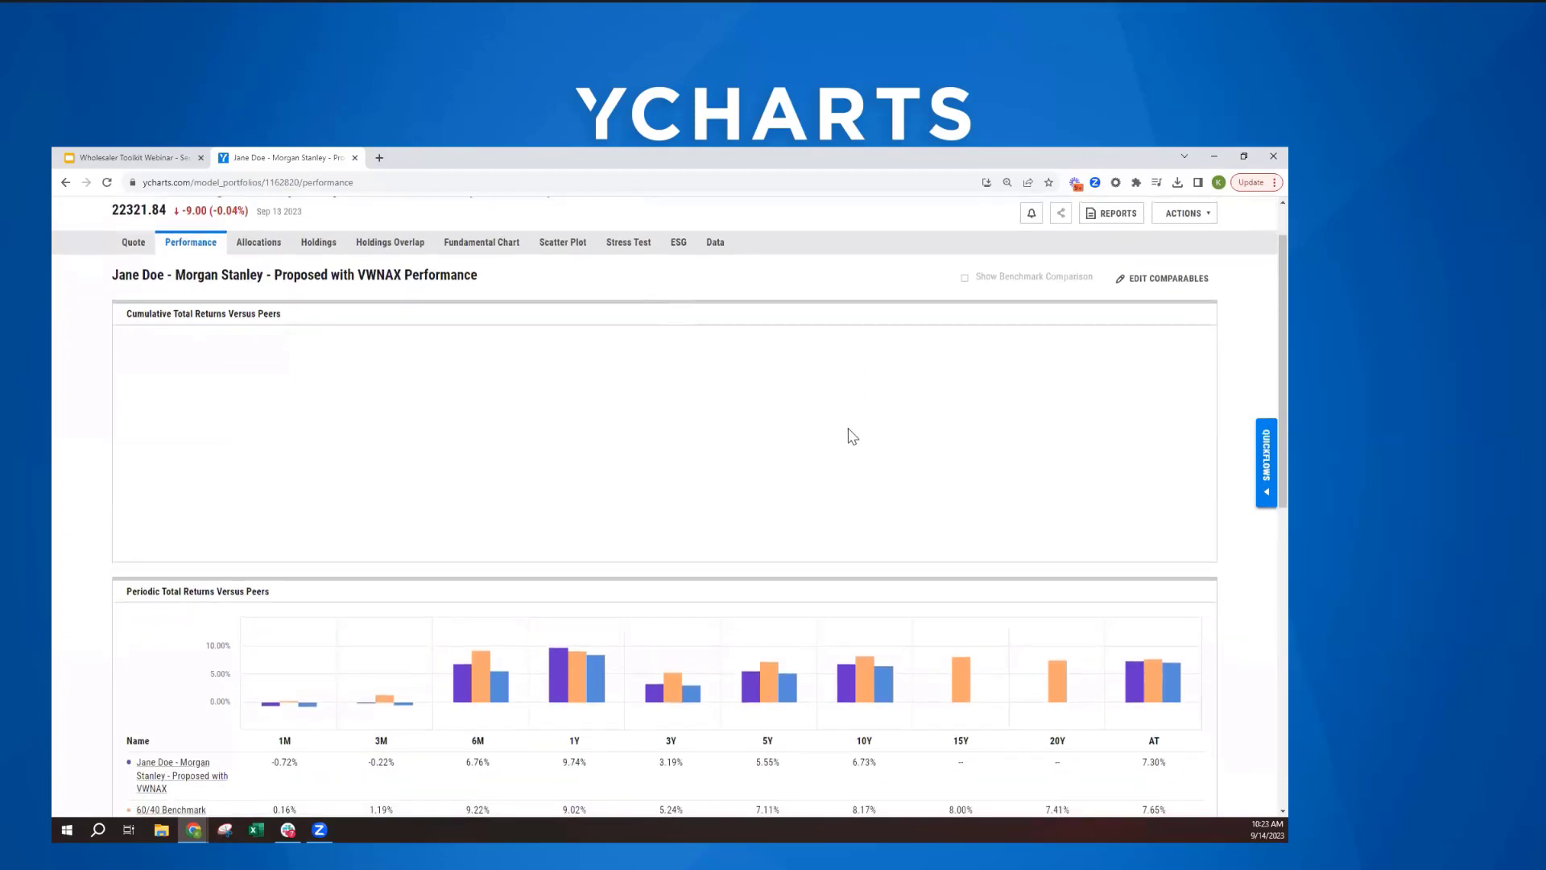
{"action": "scroll", "coordinate": [852, 436], "scroll_direction": "up", "scroll_amount": 1}
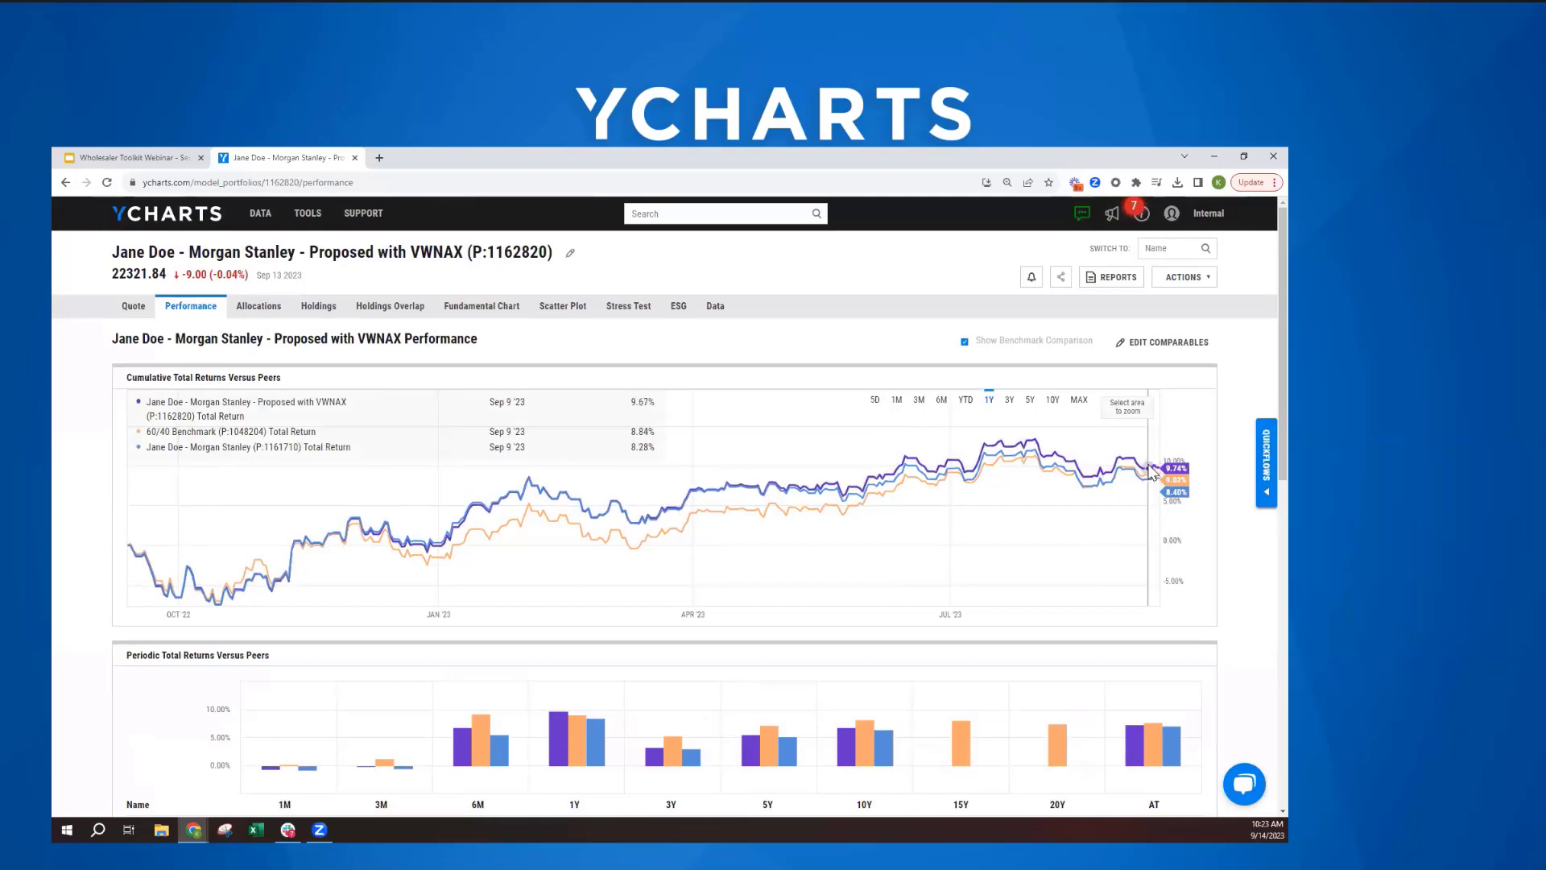
{"action": "left_click", "coordinate": [966, 400]}
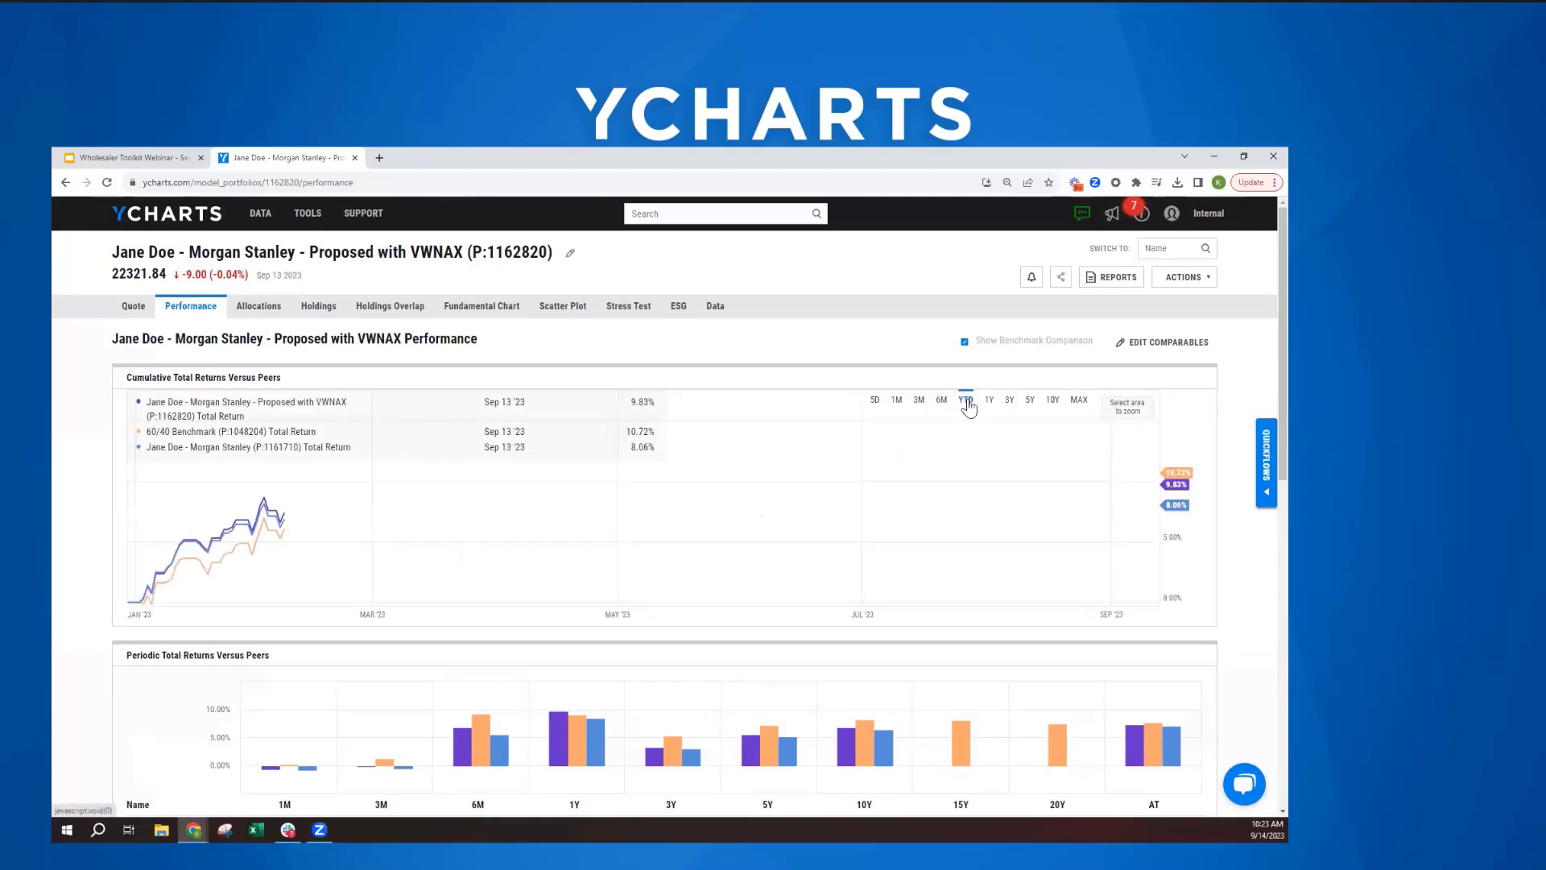
{"action": "left_click", "coordinate": [1008, 401]}
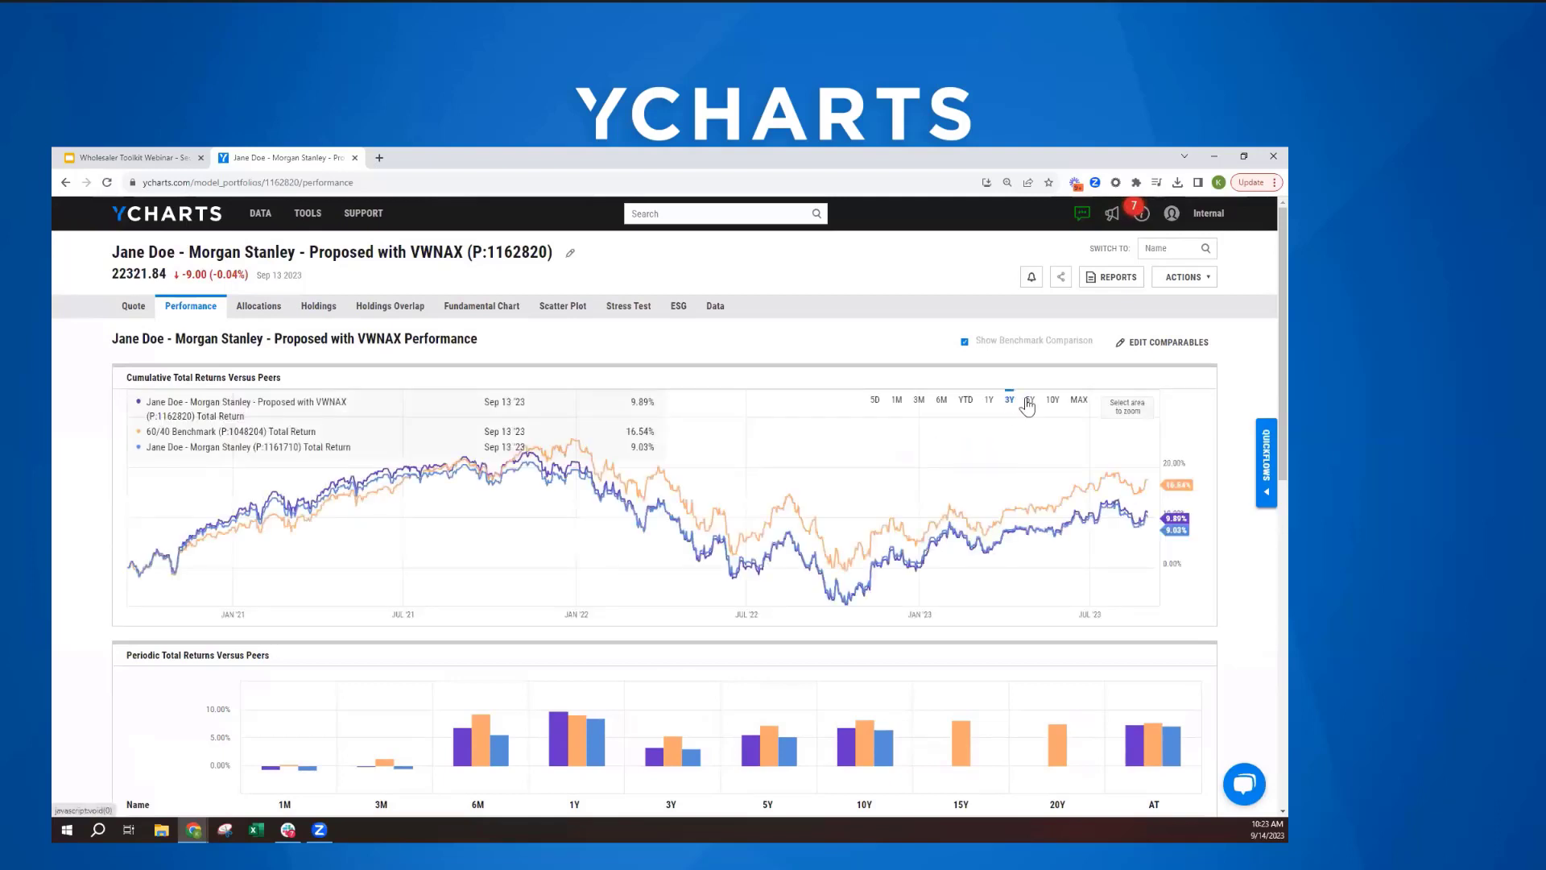
{"action": "left_click", "coordinate": [1028, 402]}
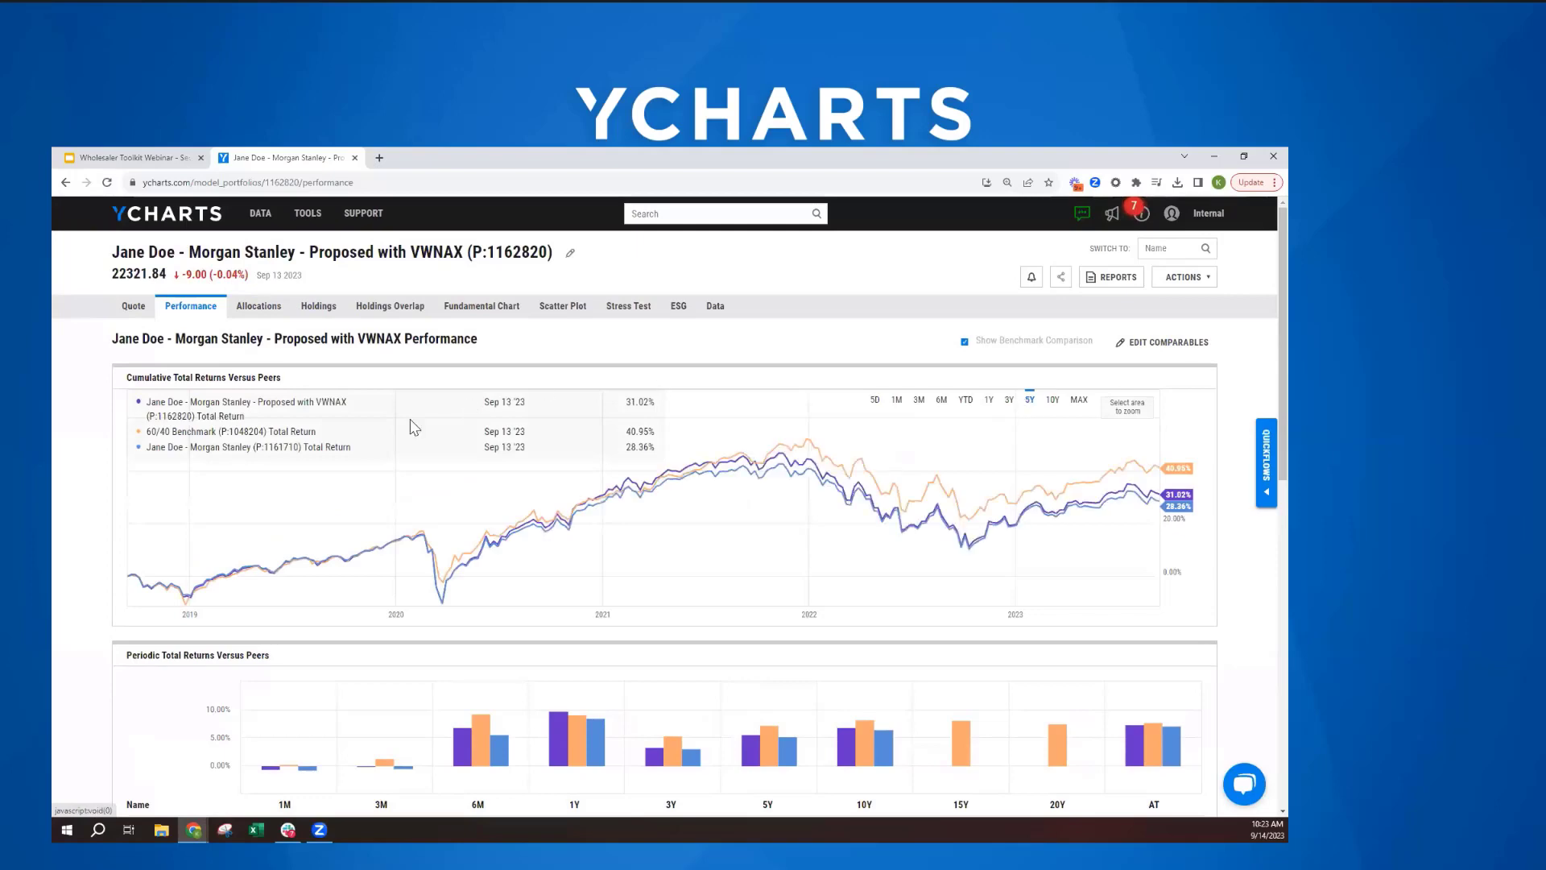
{"action": "scroll", "coordinate": [415, 427], "scroll_direction": "down", "scroll_amount": 5}
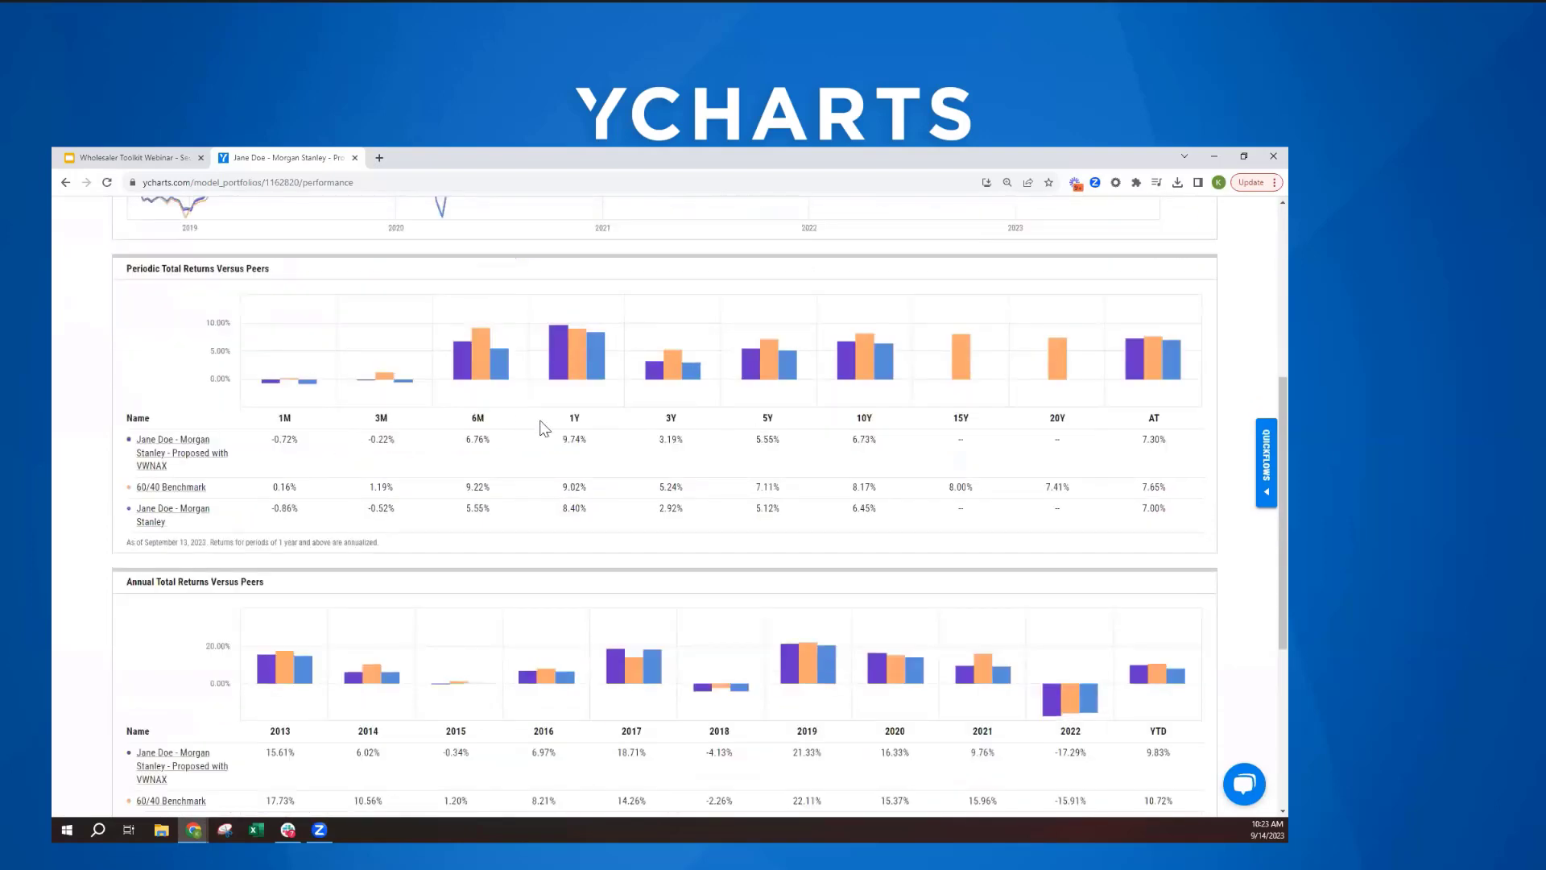
{"action": "scroll", "coordinate": [556, 499], "scroll_direction": "down", "scroll_amount": 2}
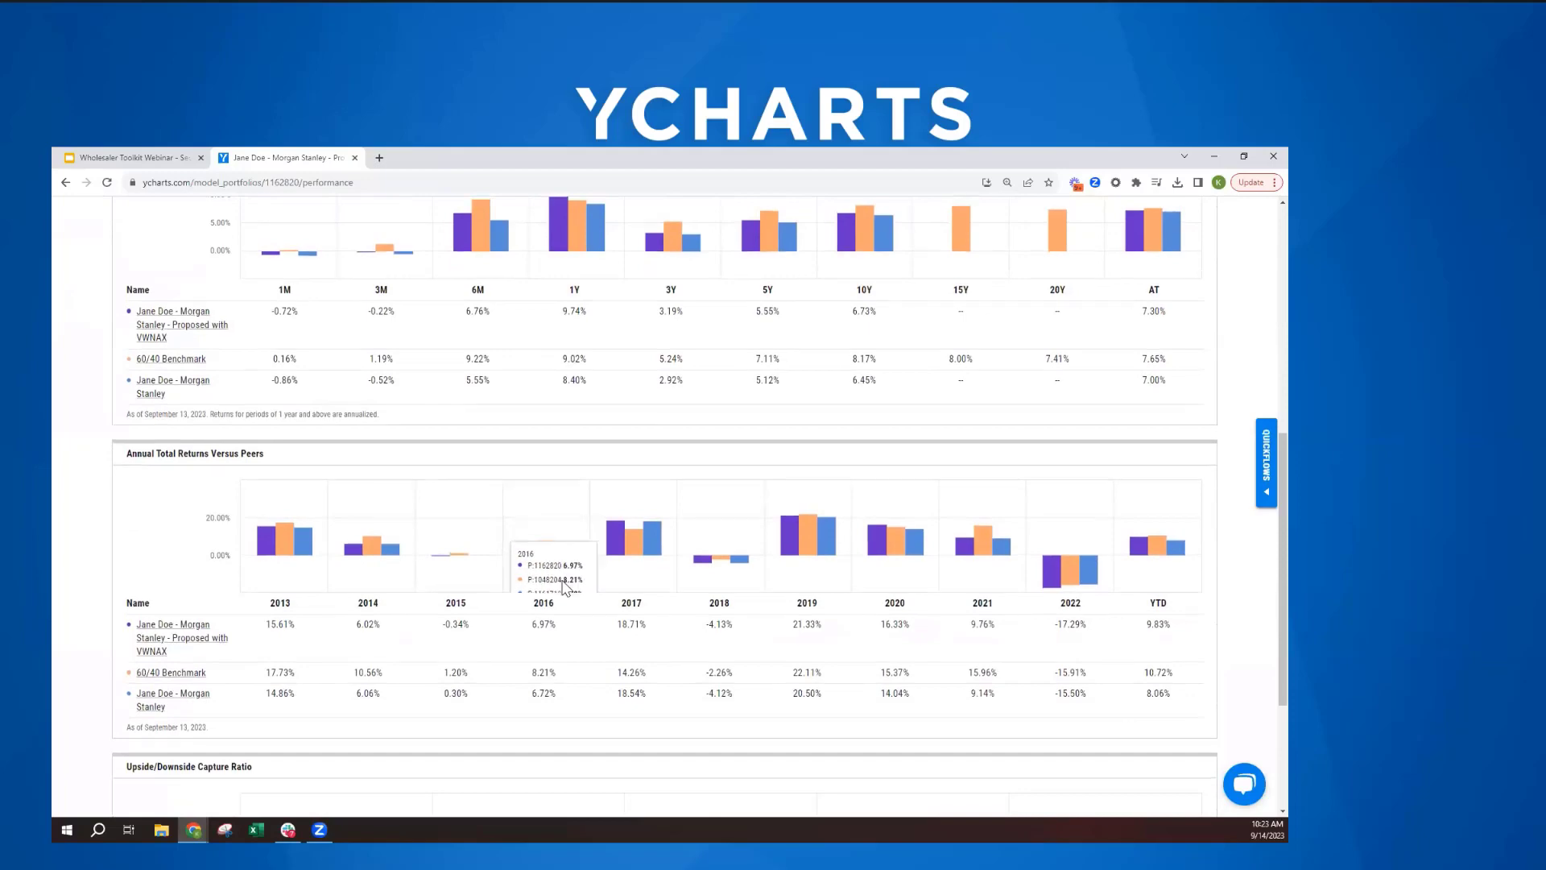
{"action": "scroll", "coordinate": [568, 564], "scroll_direction": "up", "scroll_amount": 3}
{"action": "scroll", "coordinate": [566, 588], "scroll_direction": "up", "scroll_amount": 5}
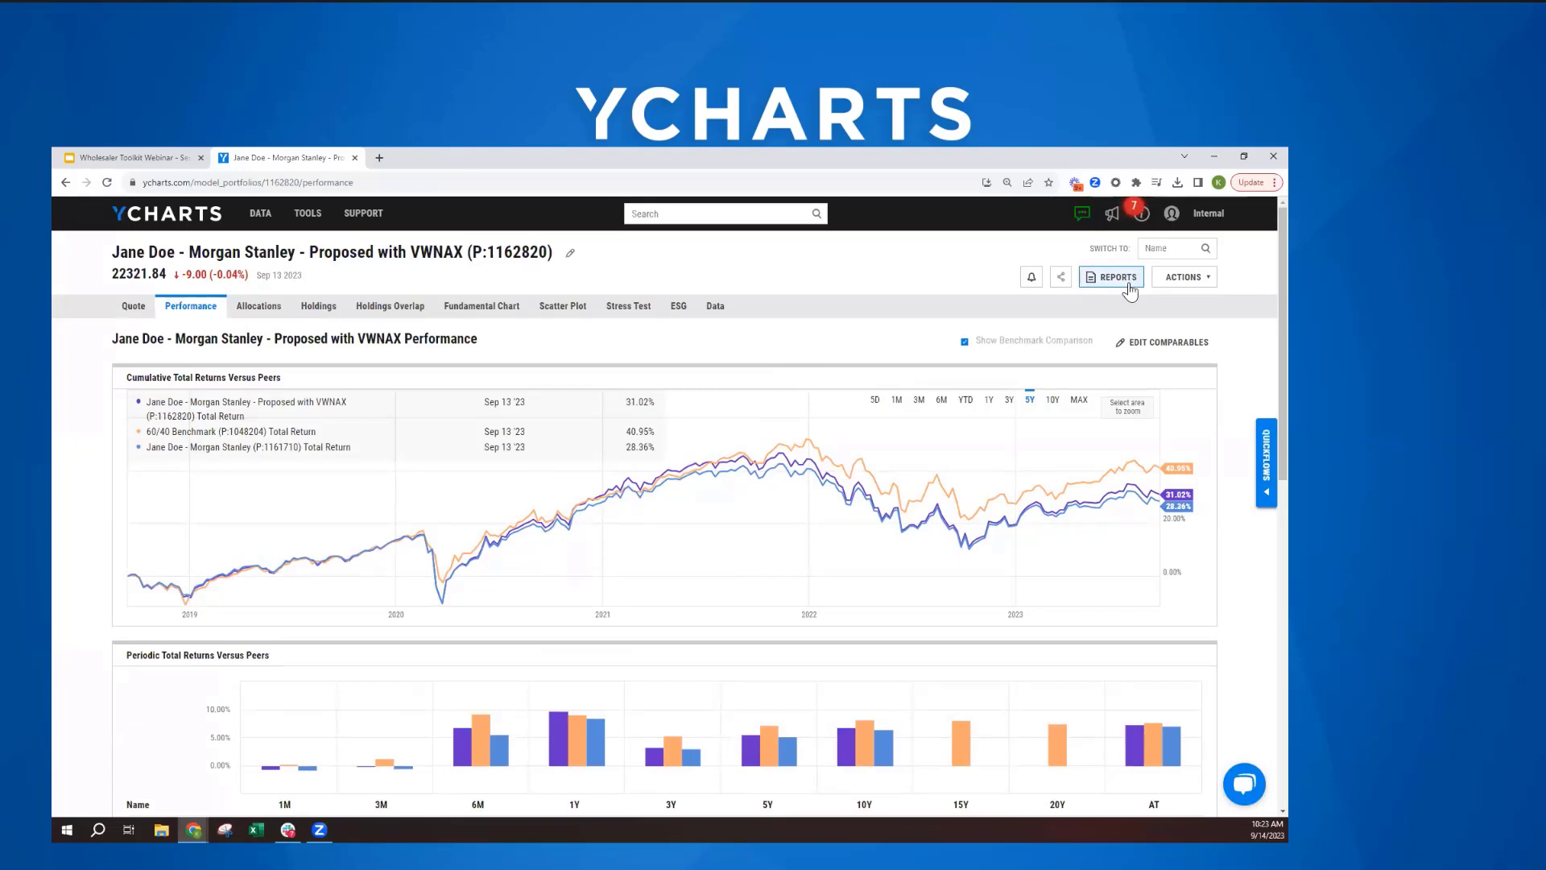
- Start a comparison report for the proposed portfolio using the Side by Side Comprehensive Report - No Benchmark template
{"action": "left_click", "coordinate": [1120, 278]}
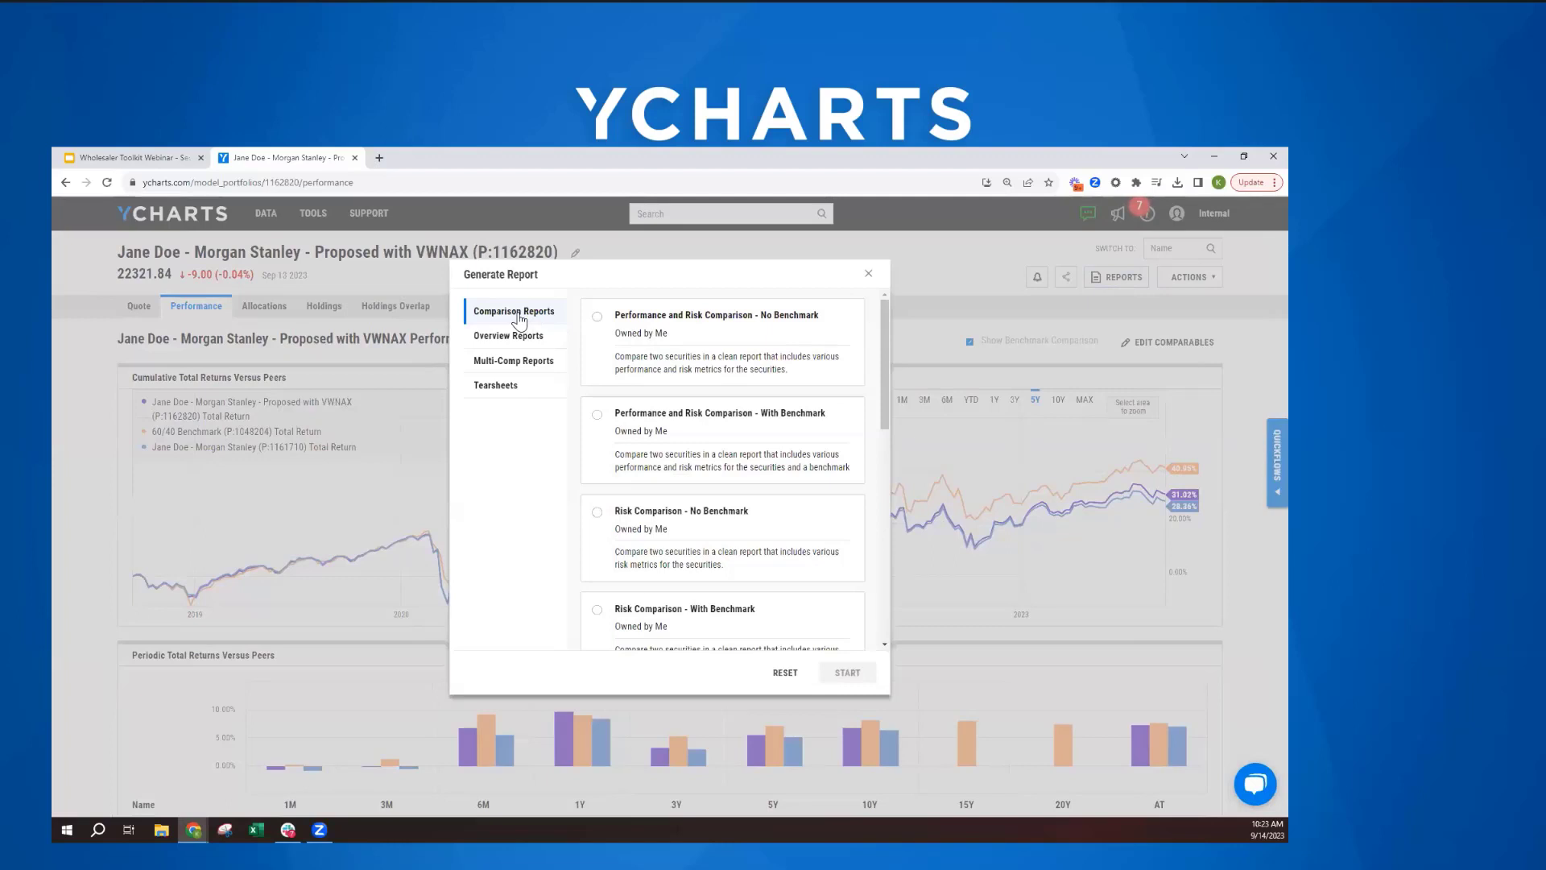
{"action": "left_click", "coordinate": [495, 363]}
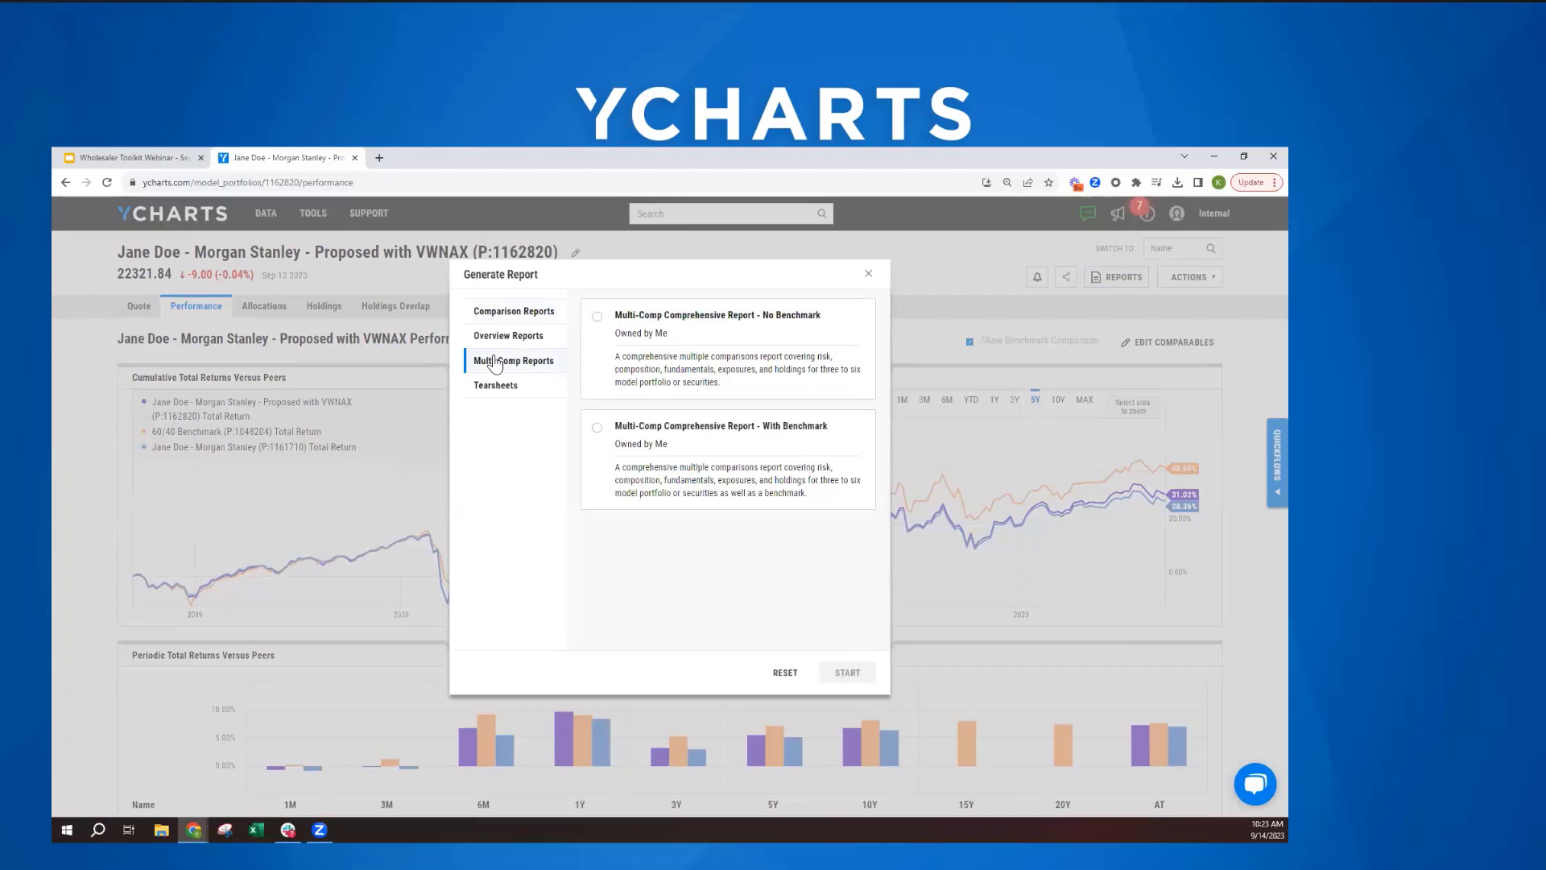
{"action": "left_click", "coordinate": [523, 314]}
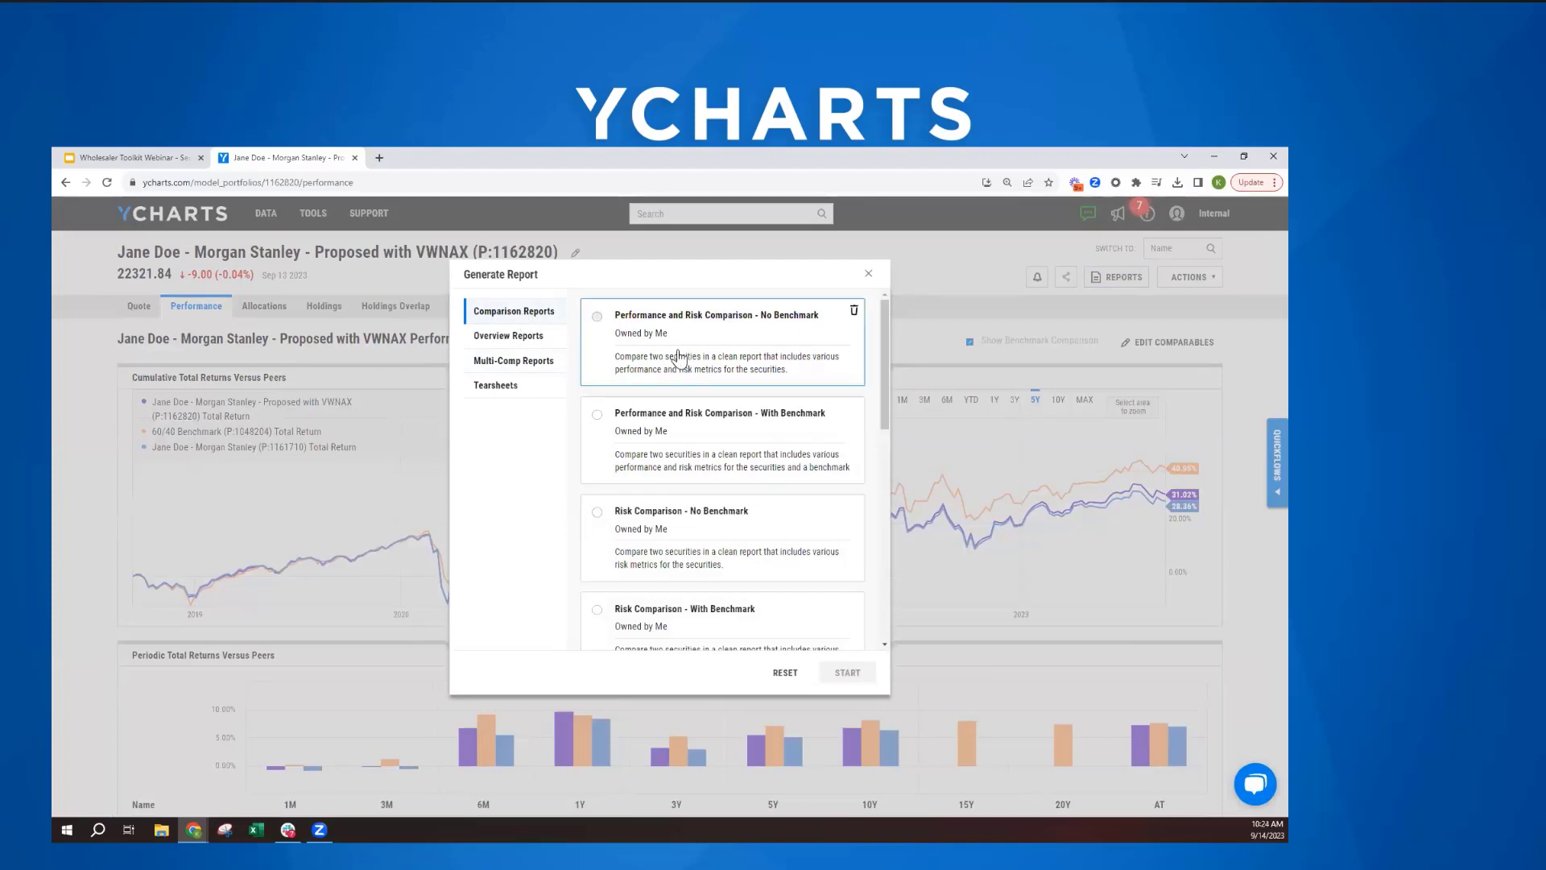
{"action": "scroll", "coordinate": [677, 353], "scroll_direction": "down", "scroll_amount": 2}
{"action": "scroll", "coordinate": [679, 355], "scroll_direction": "down", "scroll_amount": 3}
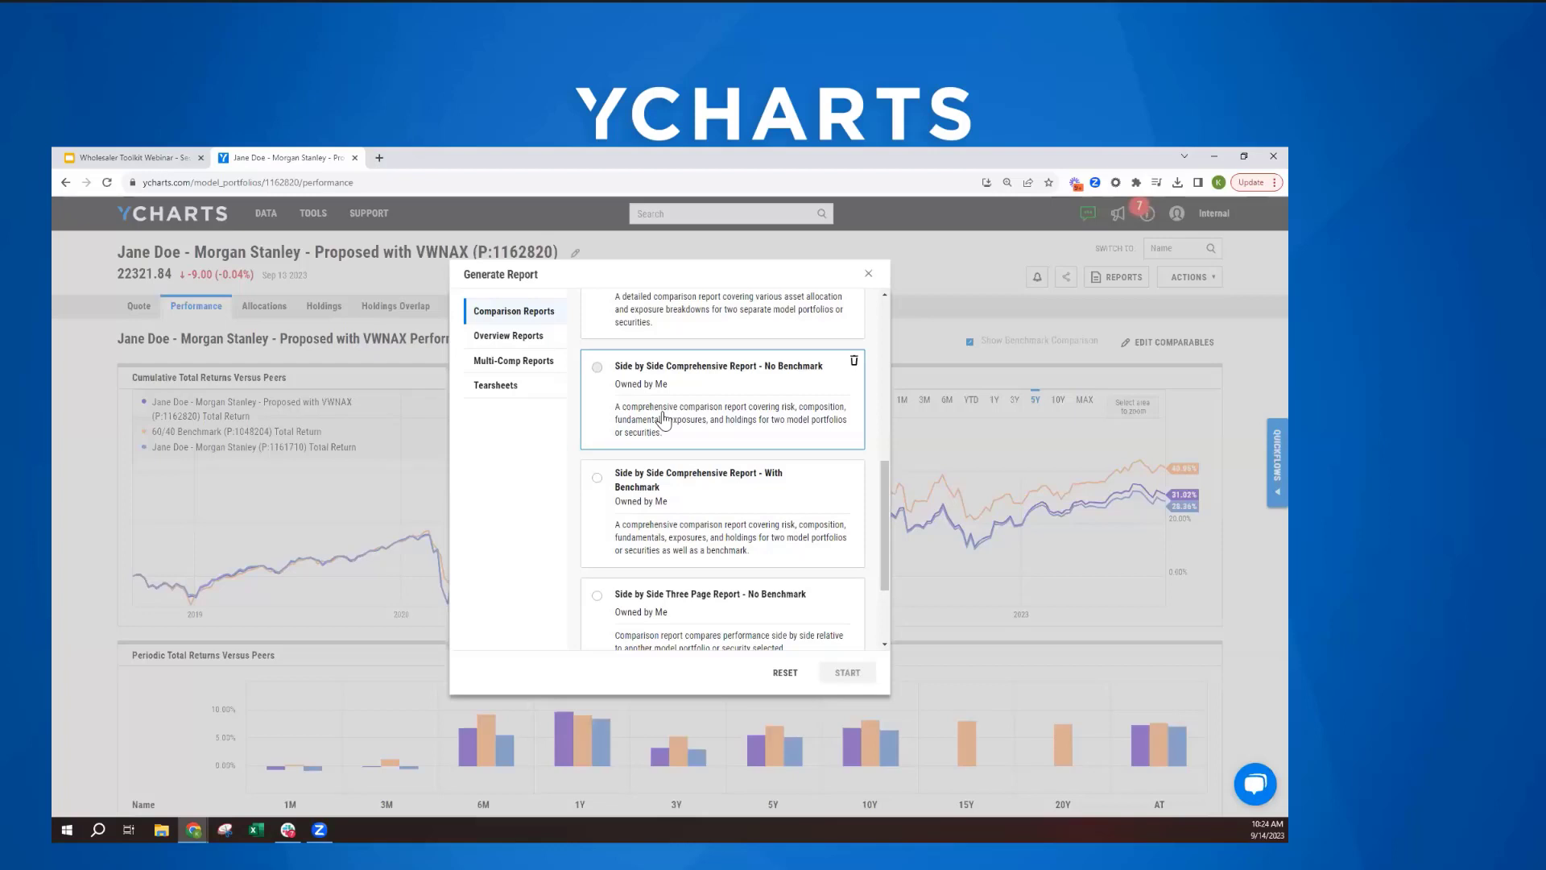
{"action": "left_click", "coordinate": [663, 419]}
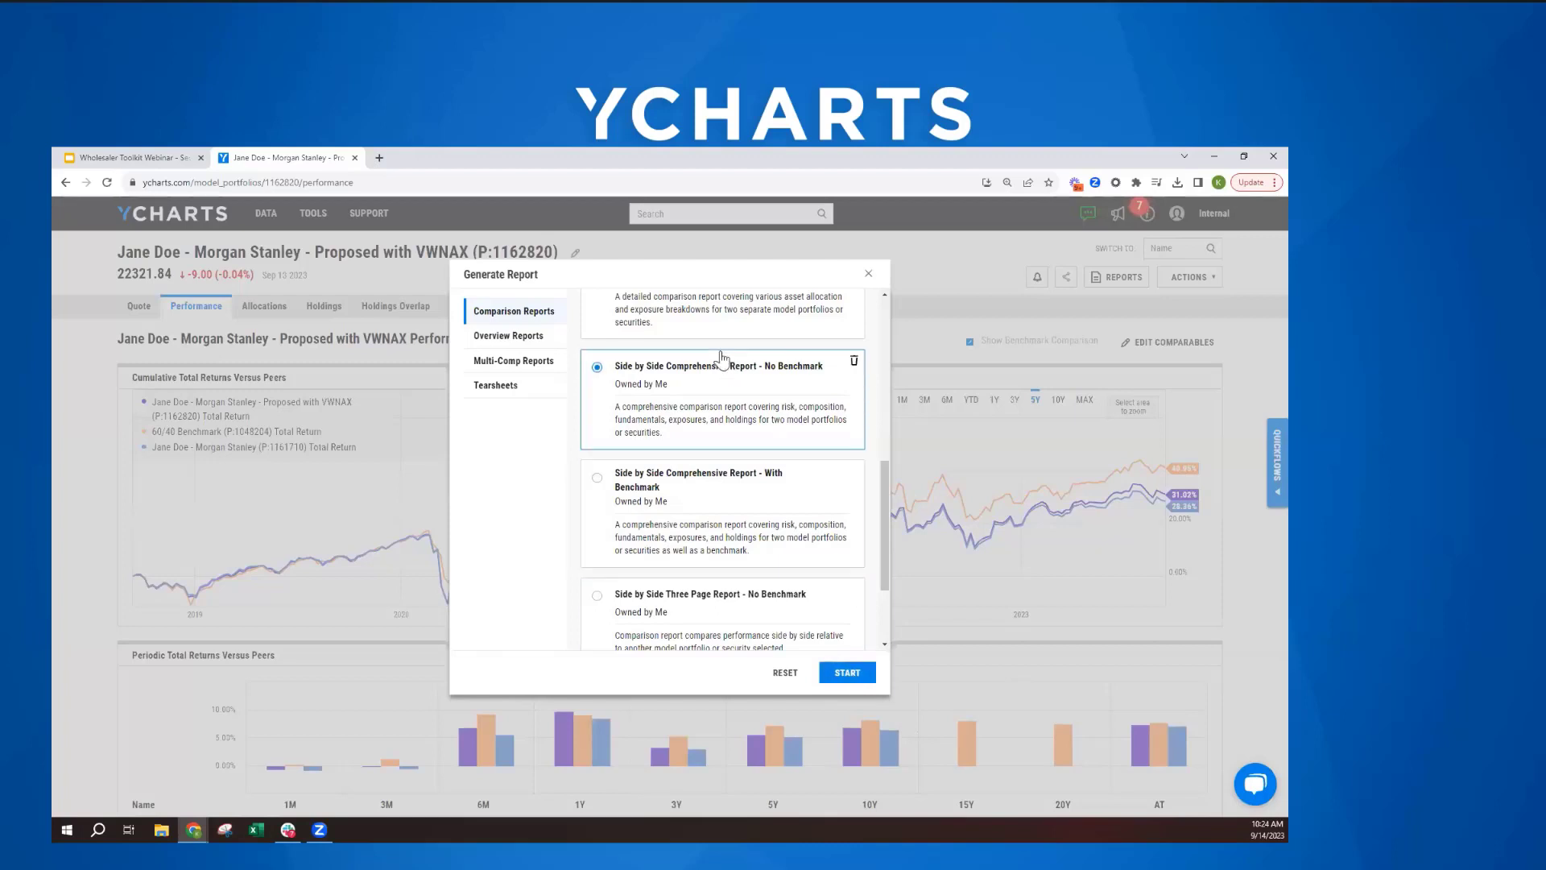
{"action": "left_click", "coordinate": [843, 674]}
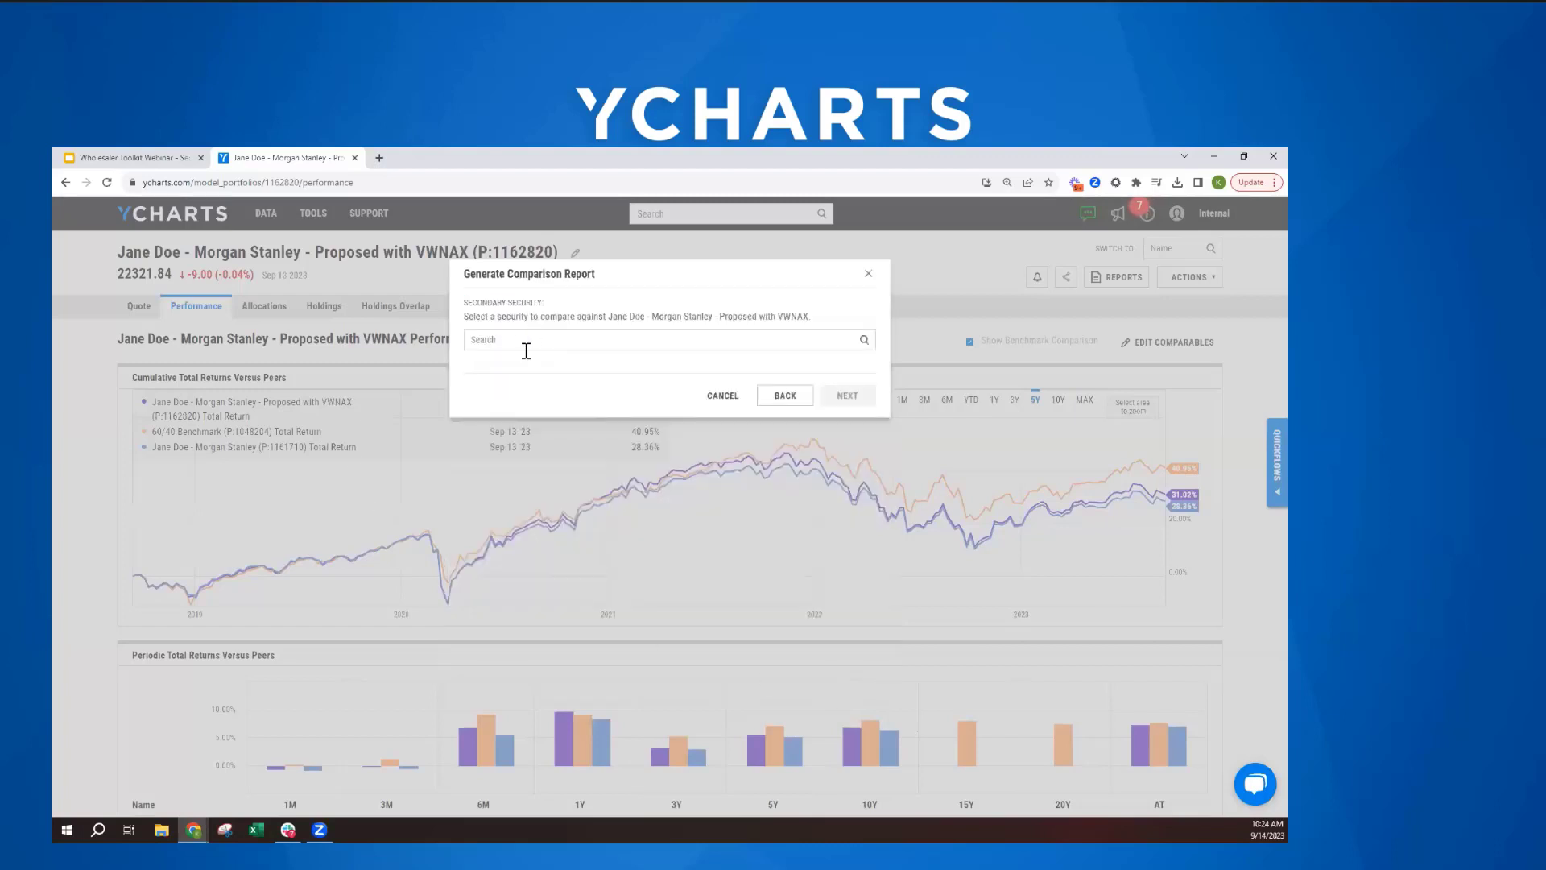
- Set the client's original Morgan Stanley portfolio as the report's secondary security
{"action": "left_click", "coordinate": [519, 340]}
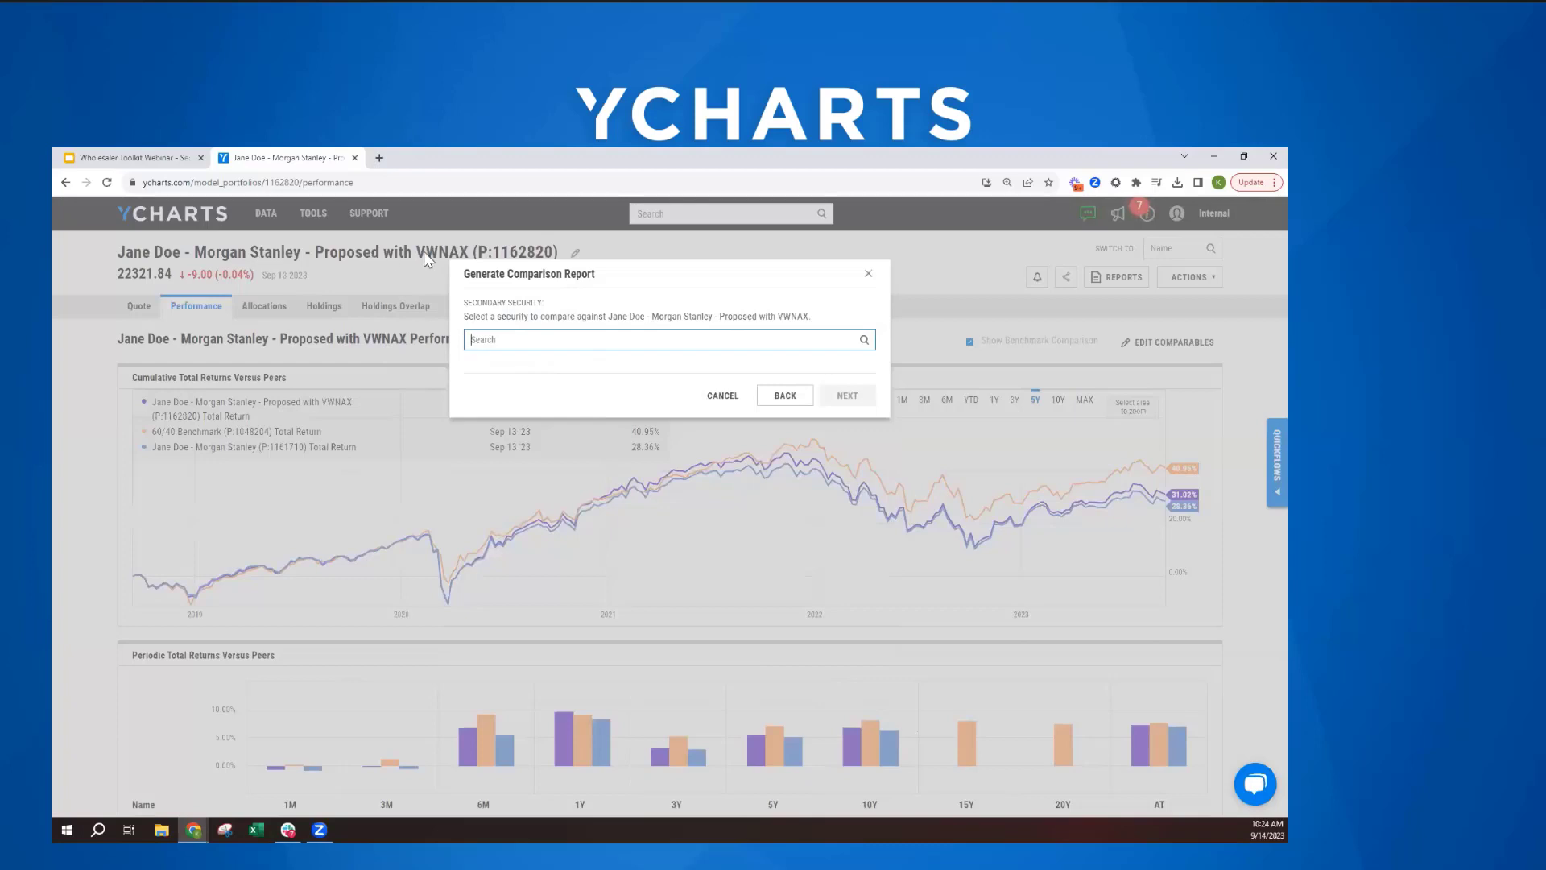
{"action": "type", "text": "jane"}
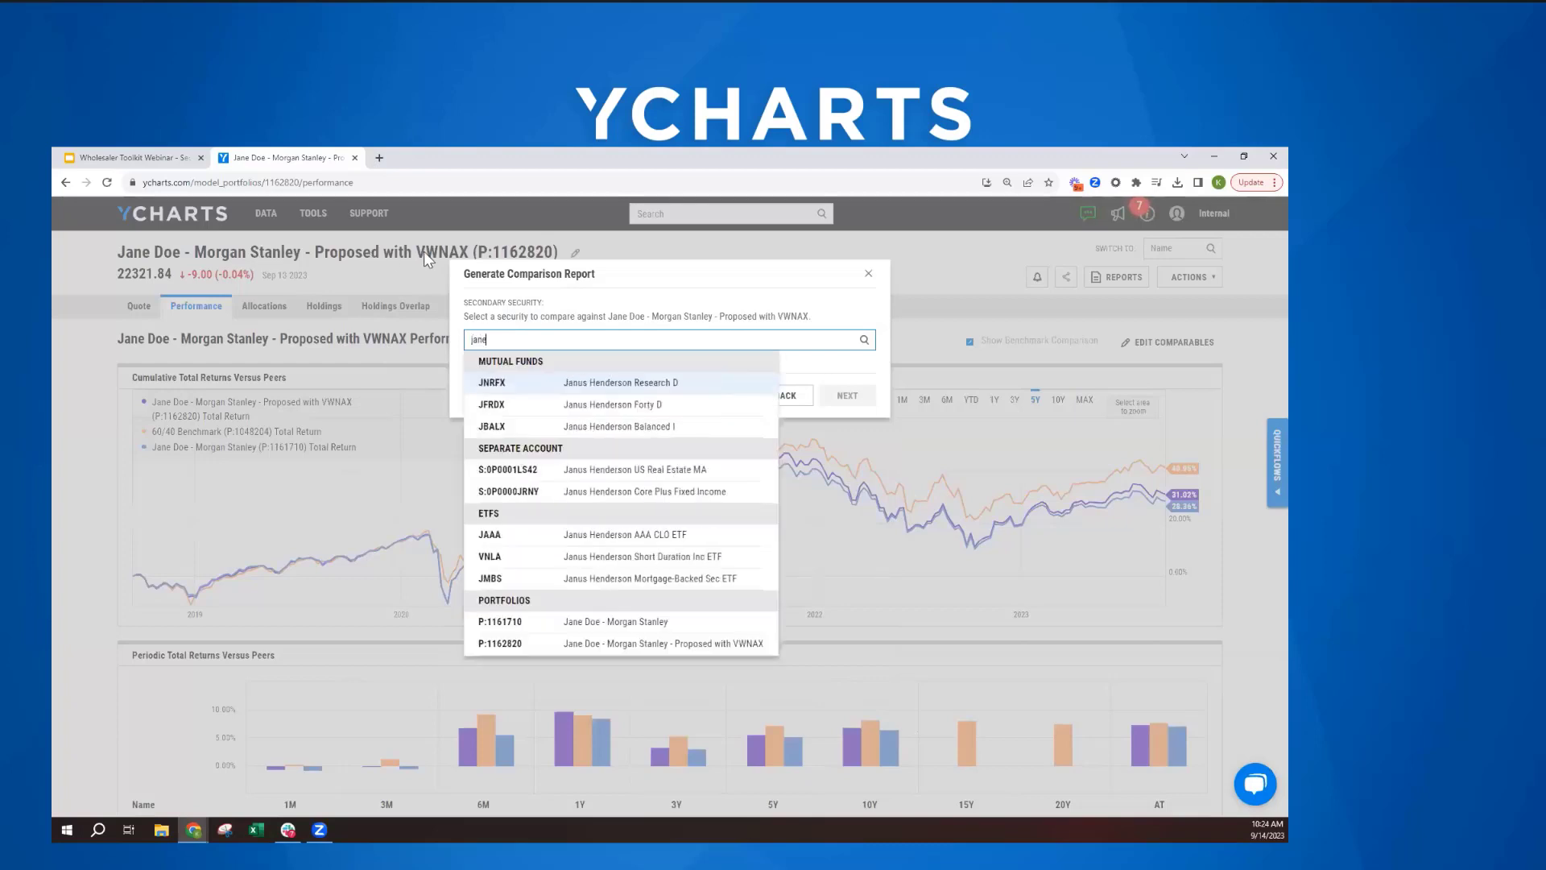
{"action": "type", "text": " doe"}
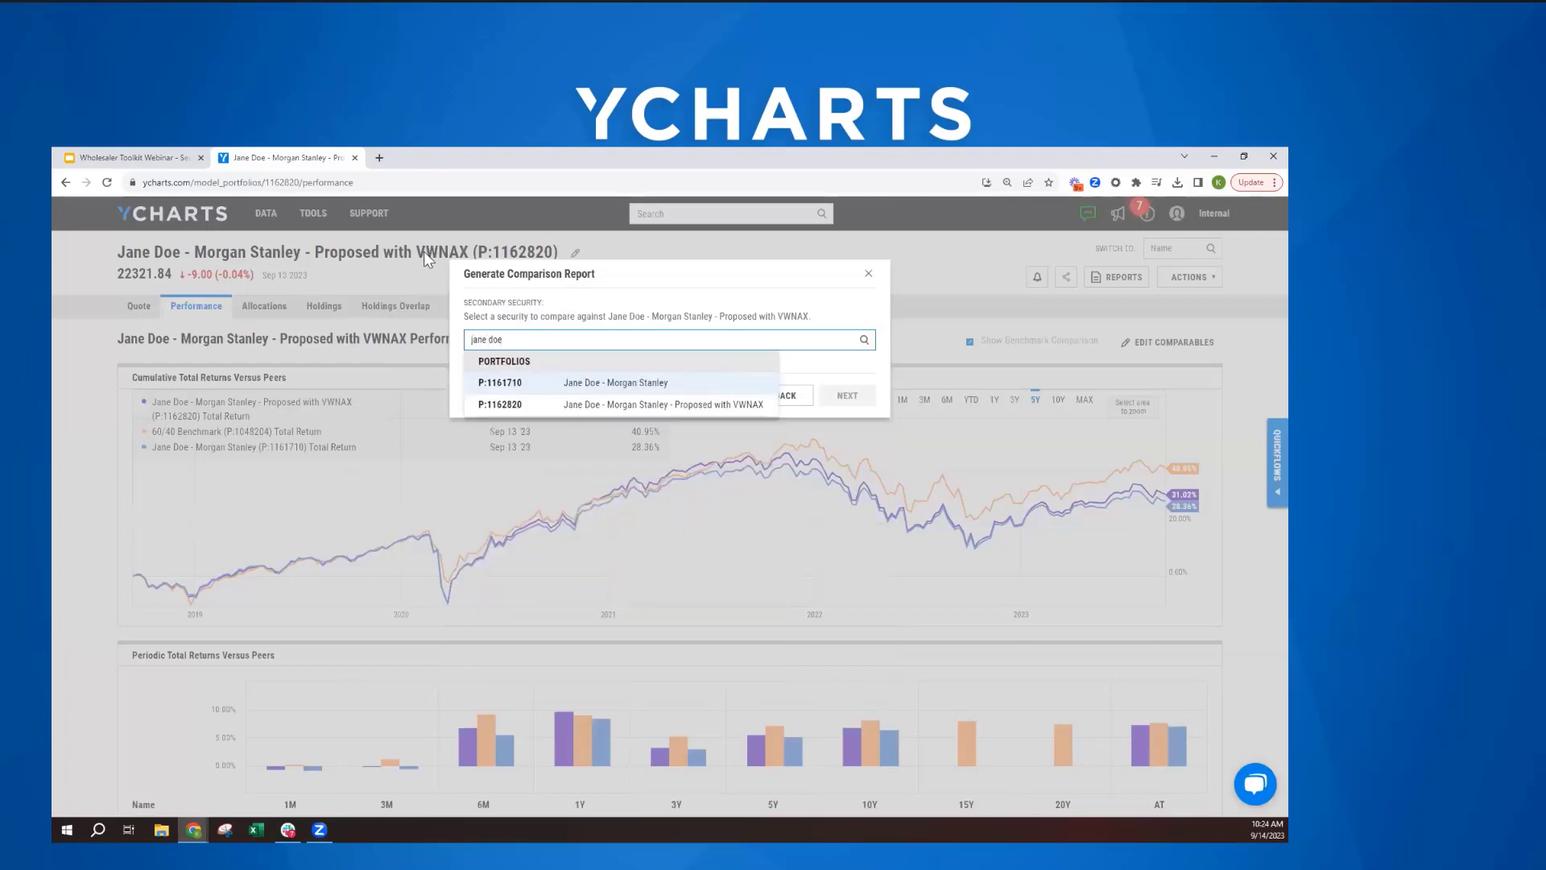
{"action": "left_click", "coordinate": [641, 378]}
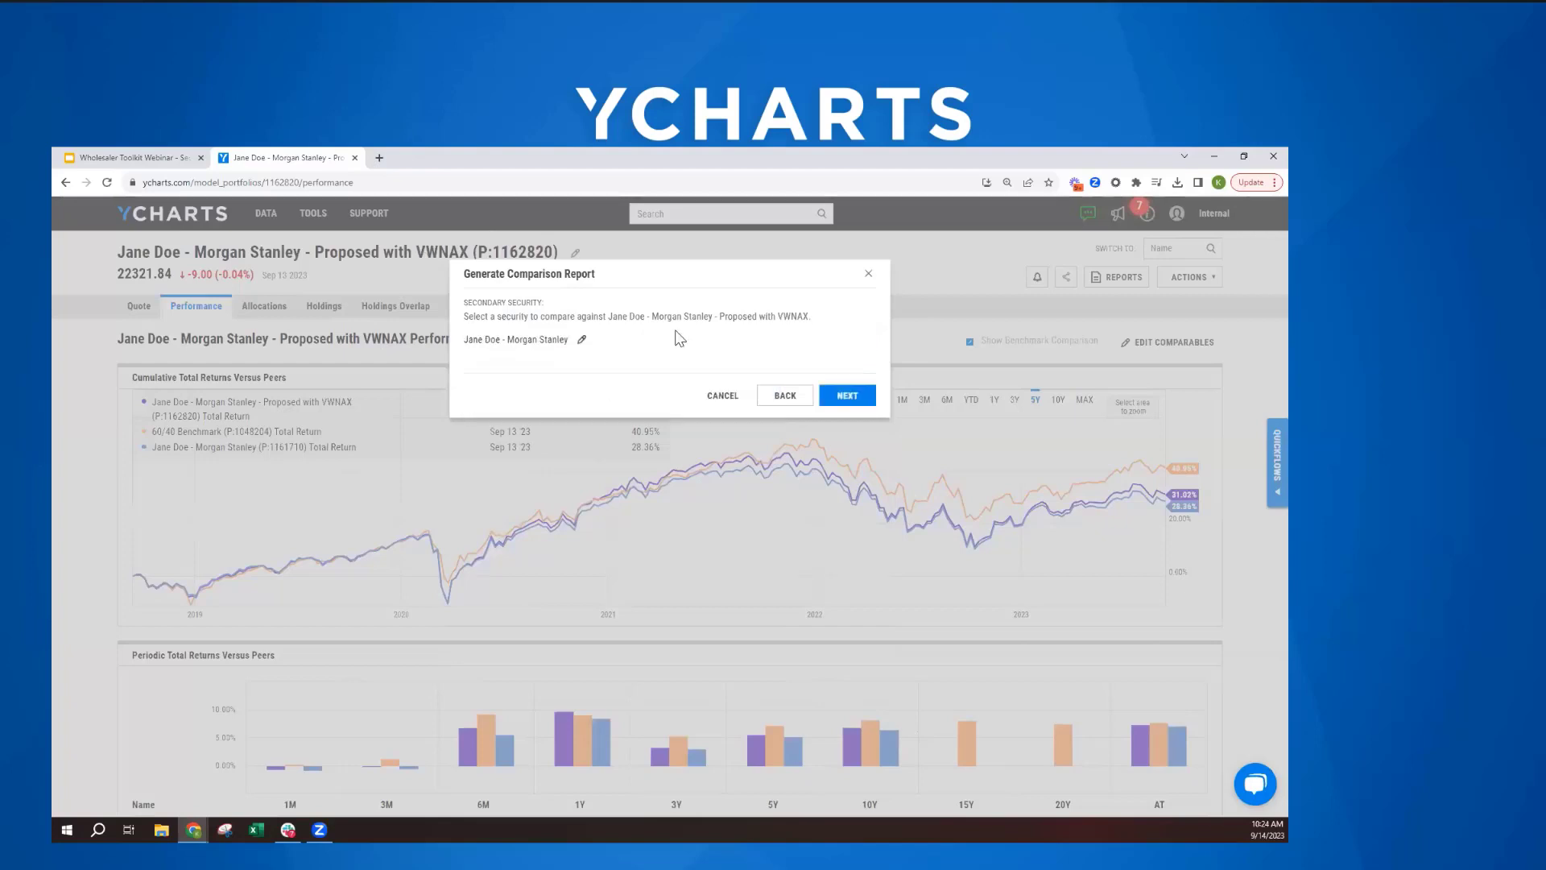
{"action": "left_click", "coordinate": [847, 395]}
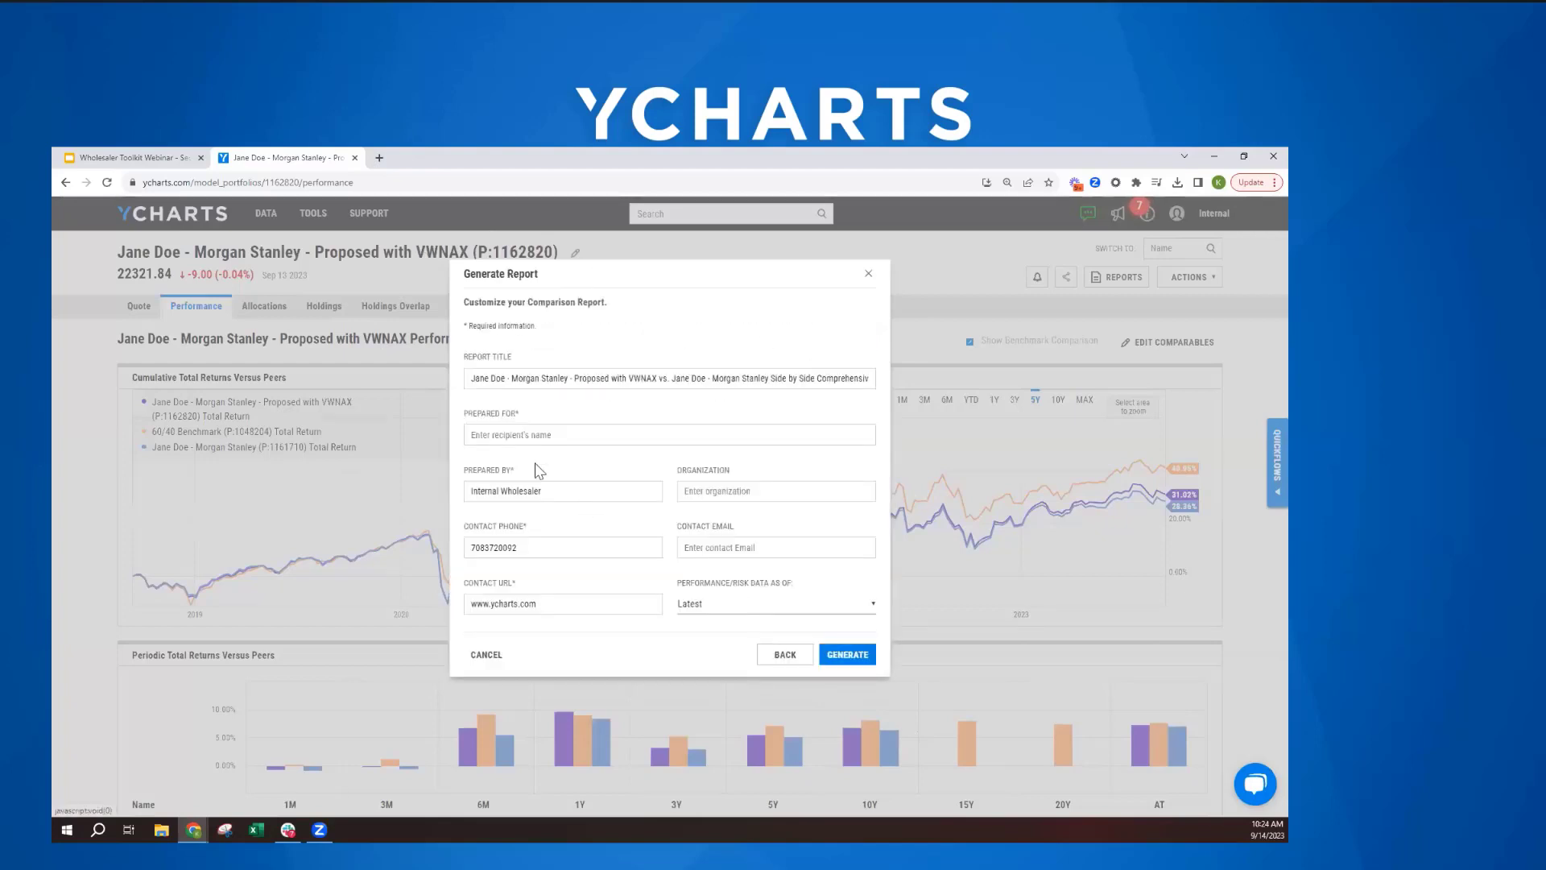
- Enter "Advisor Name" as the recipient the report is prepared for and generate the report
{"action": "left_click", "coordinate": [514, 437]}
{"action": "type", "text": "A"}
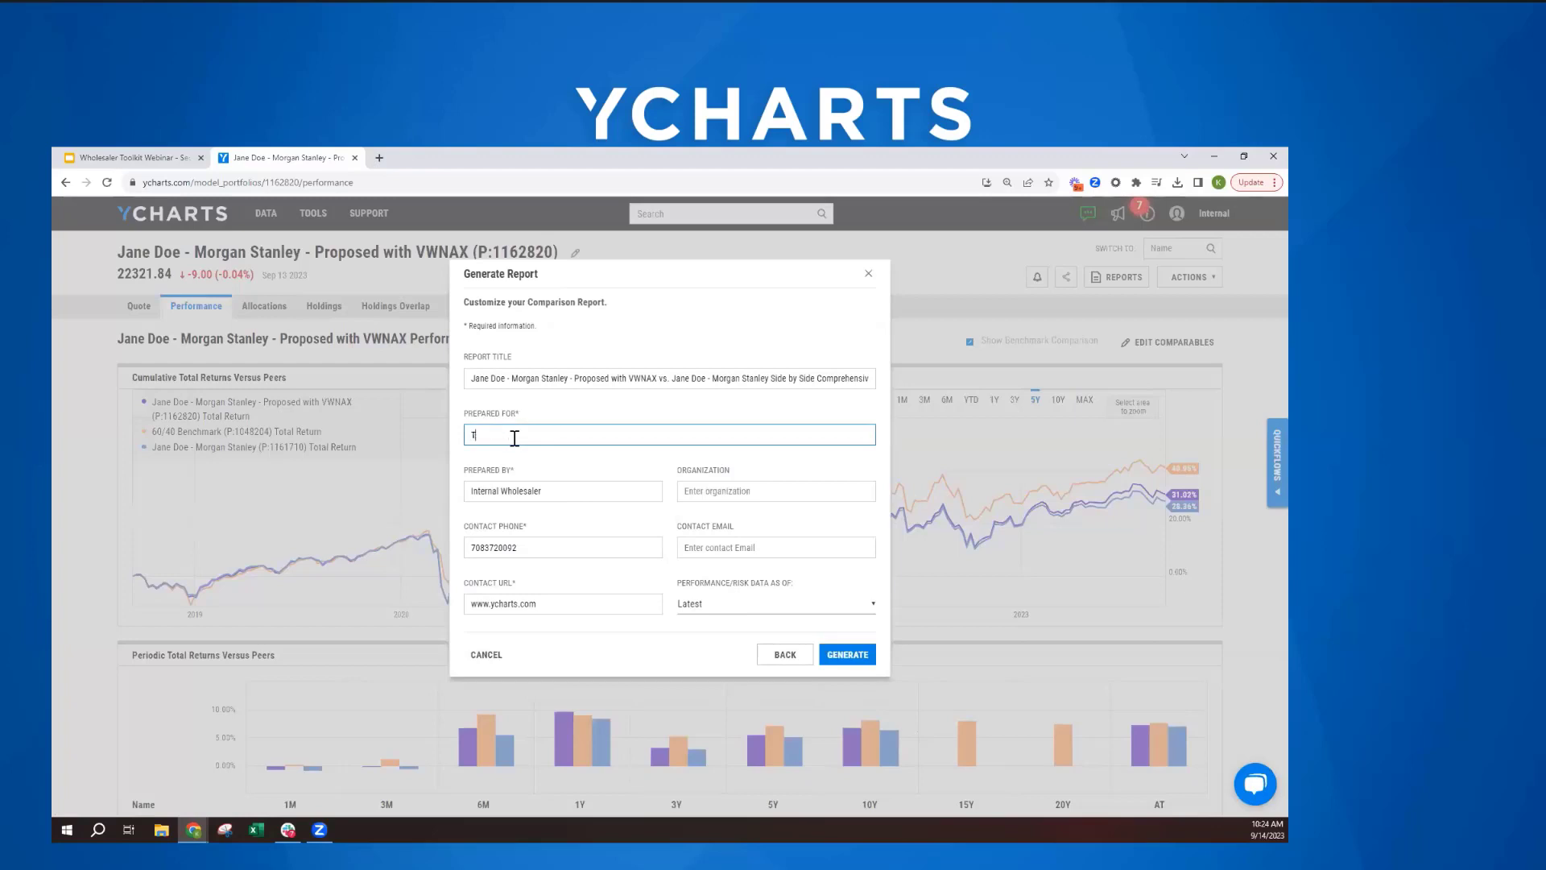
{"action": "key", "text": "BackSpace"}
{"action": "type", "text": "Advisor Name"}
{"action": "left_click", "coordinate": [853, 656]}
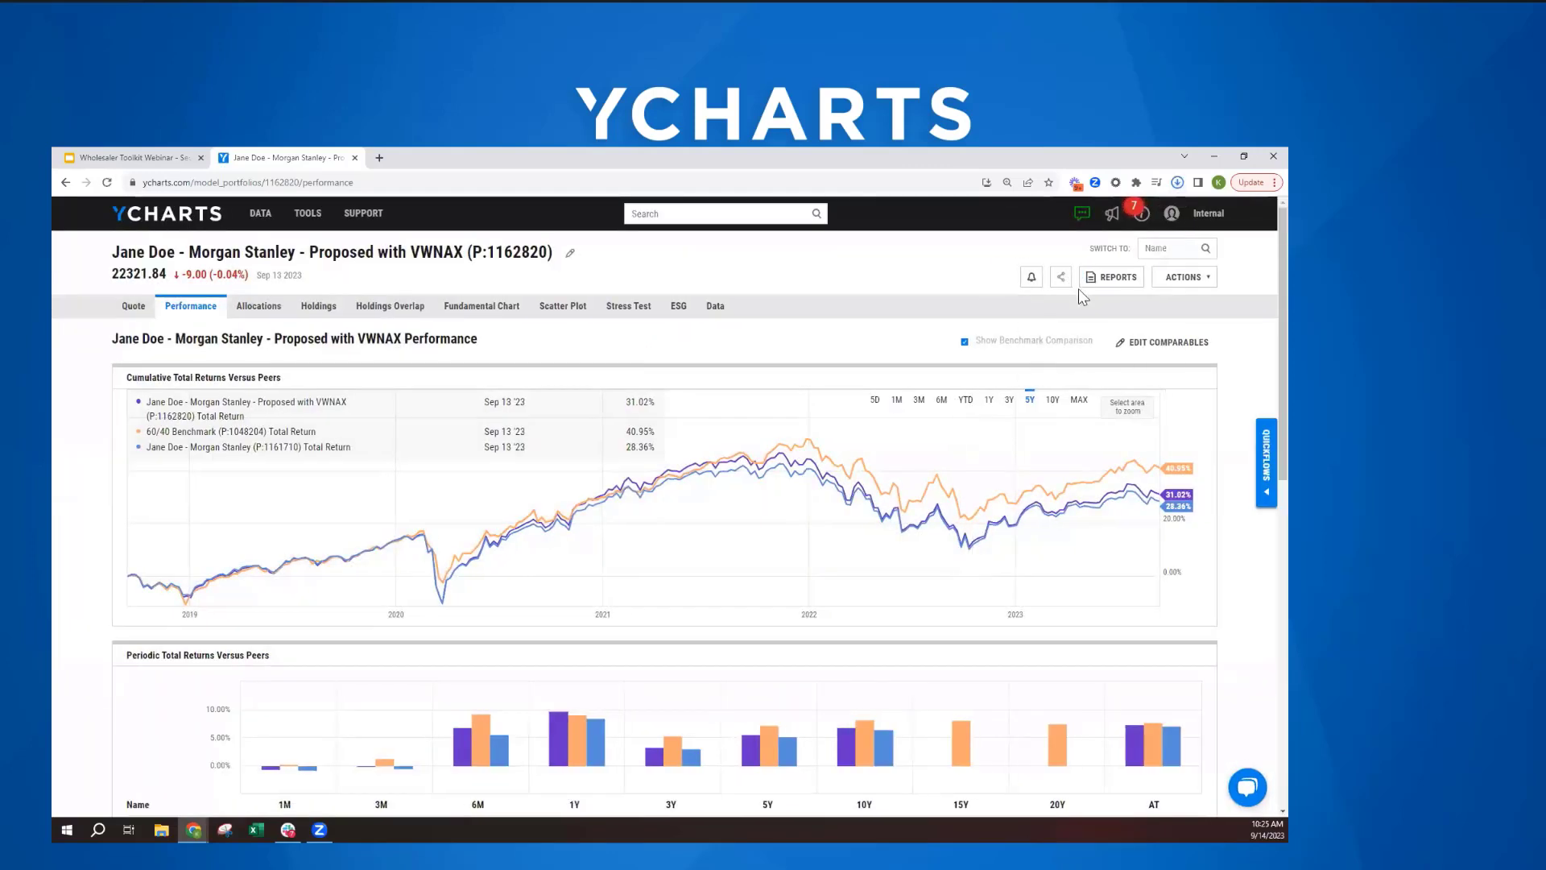
- Open the generated PDF report, enlarge it, and examine the periodic and annual returns and the key stats, especially the net expense ratio
{"action": "left_click", "coordinate": [1074, 222]}
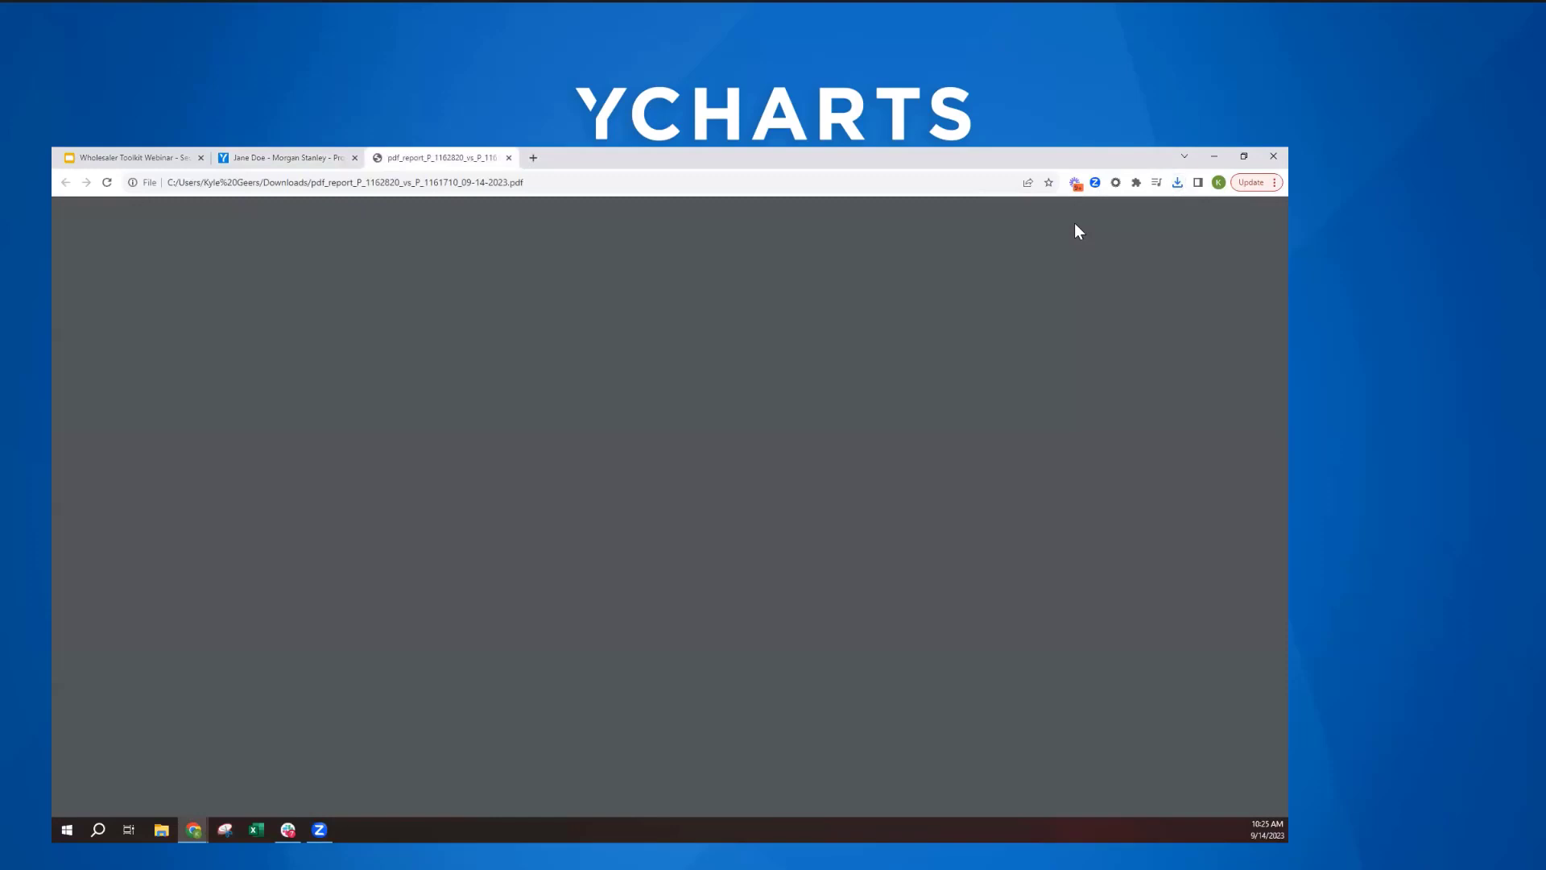
{"action": "scroll", "coordinate": [606, 482], "scroll_direction": "down", "scroll_amount": 3}
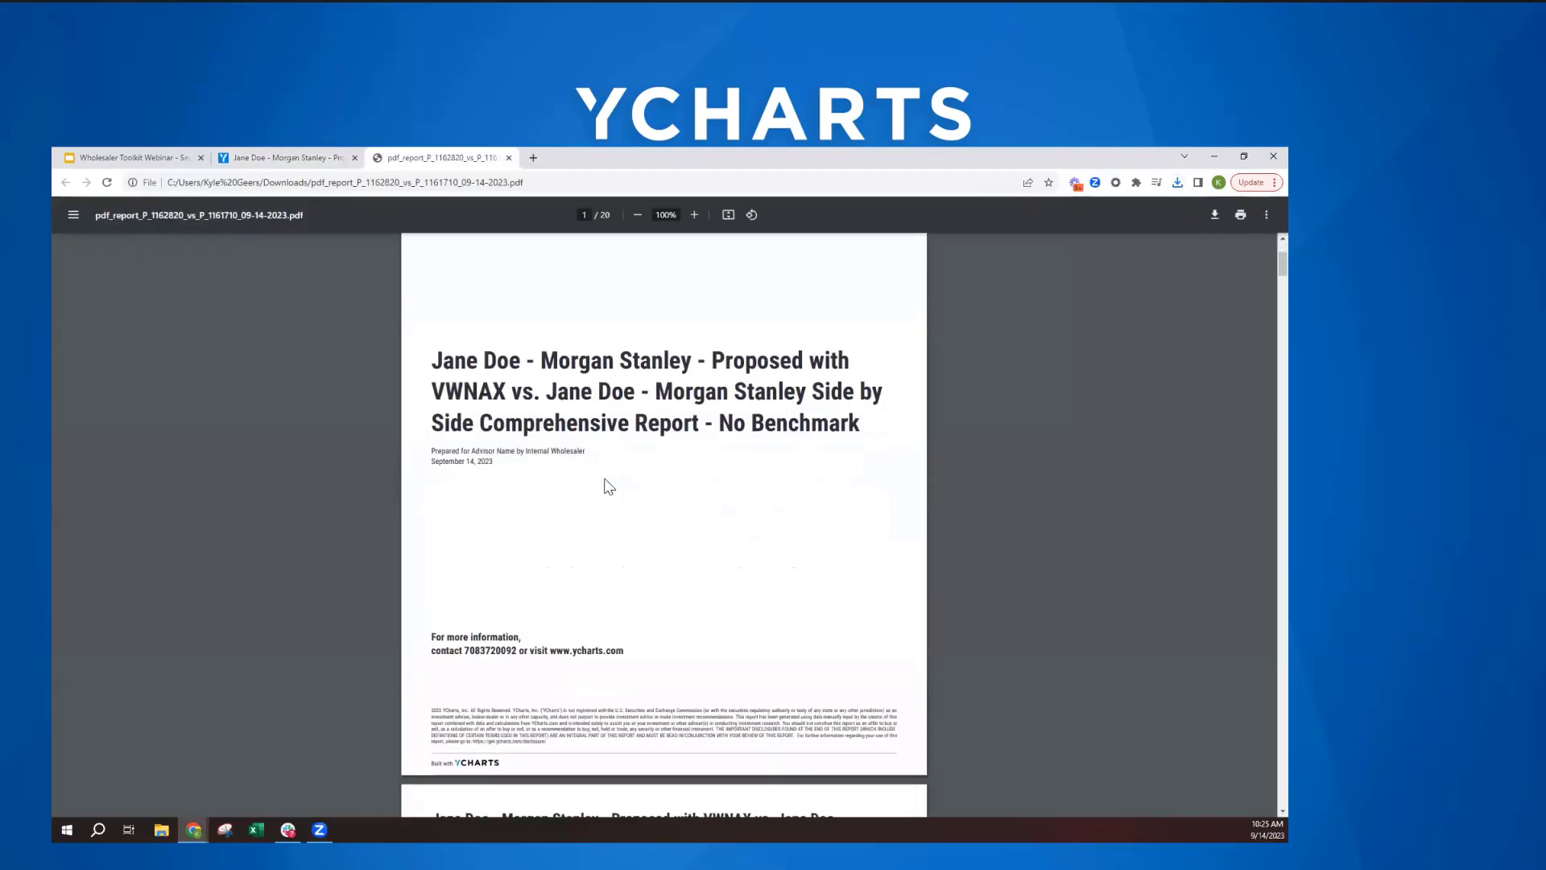
{"action": "scroll", "coordinate": [677, 298], "scroll_direction": "down", "scroll_amount": 2}
{"action": "left_click", "coordinate": [694, 214]}
{"action": "left_click", "coordinate": [695, 214]}
{"action": "left_click", "coordinate": [694, 214]}
{"action": "left_click", "coordinate": [694, 214]}
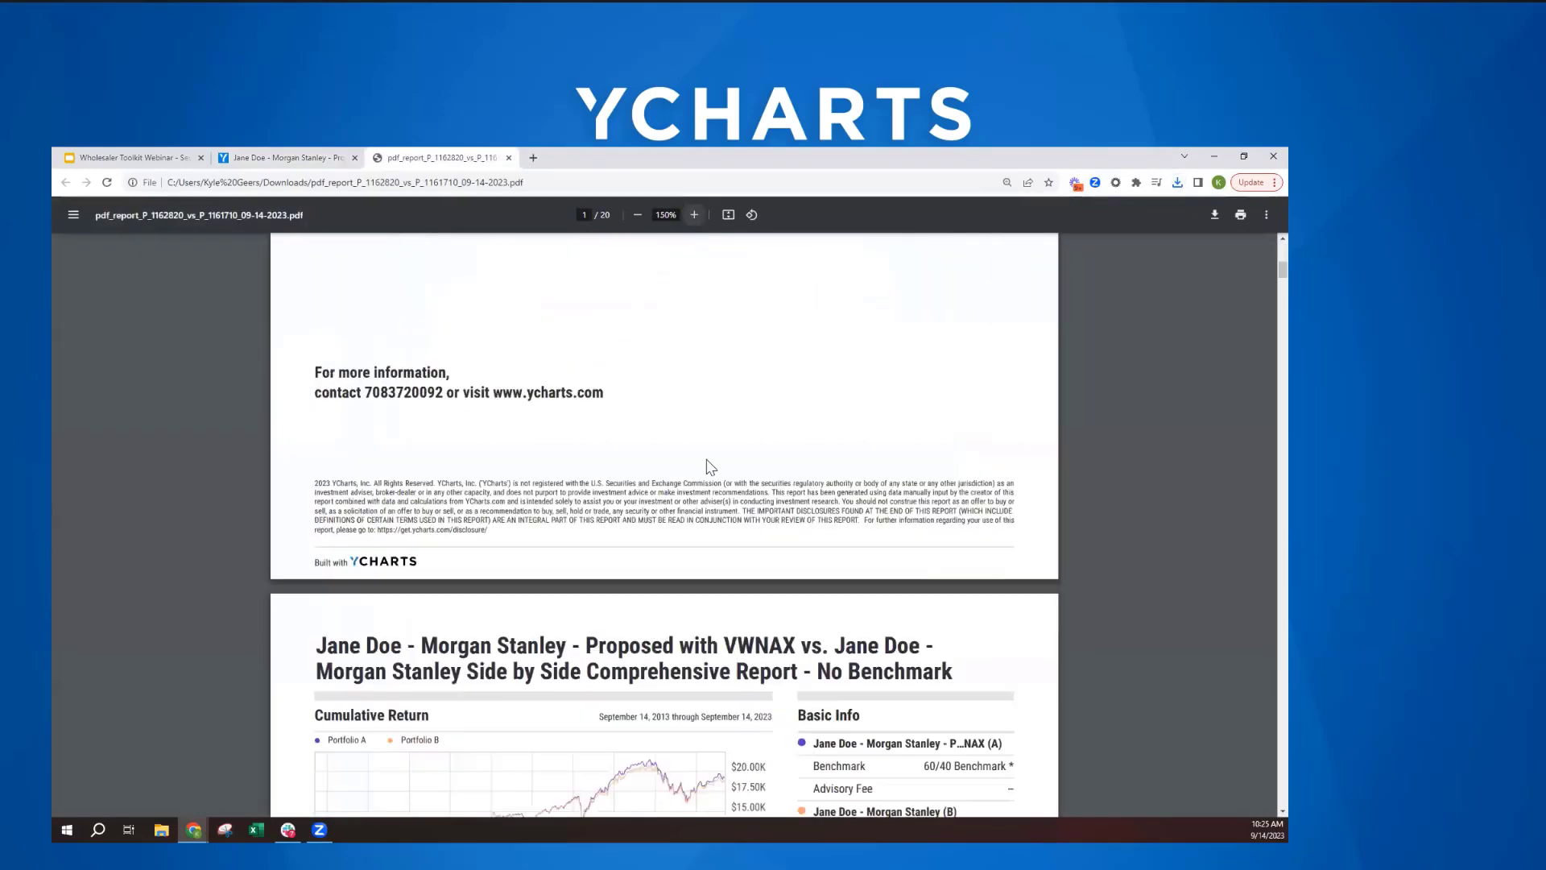
{"action": "scroll", "coordinate": [707, 464], "scroll_direction": "down", "scroll_amount": 8}
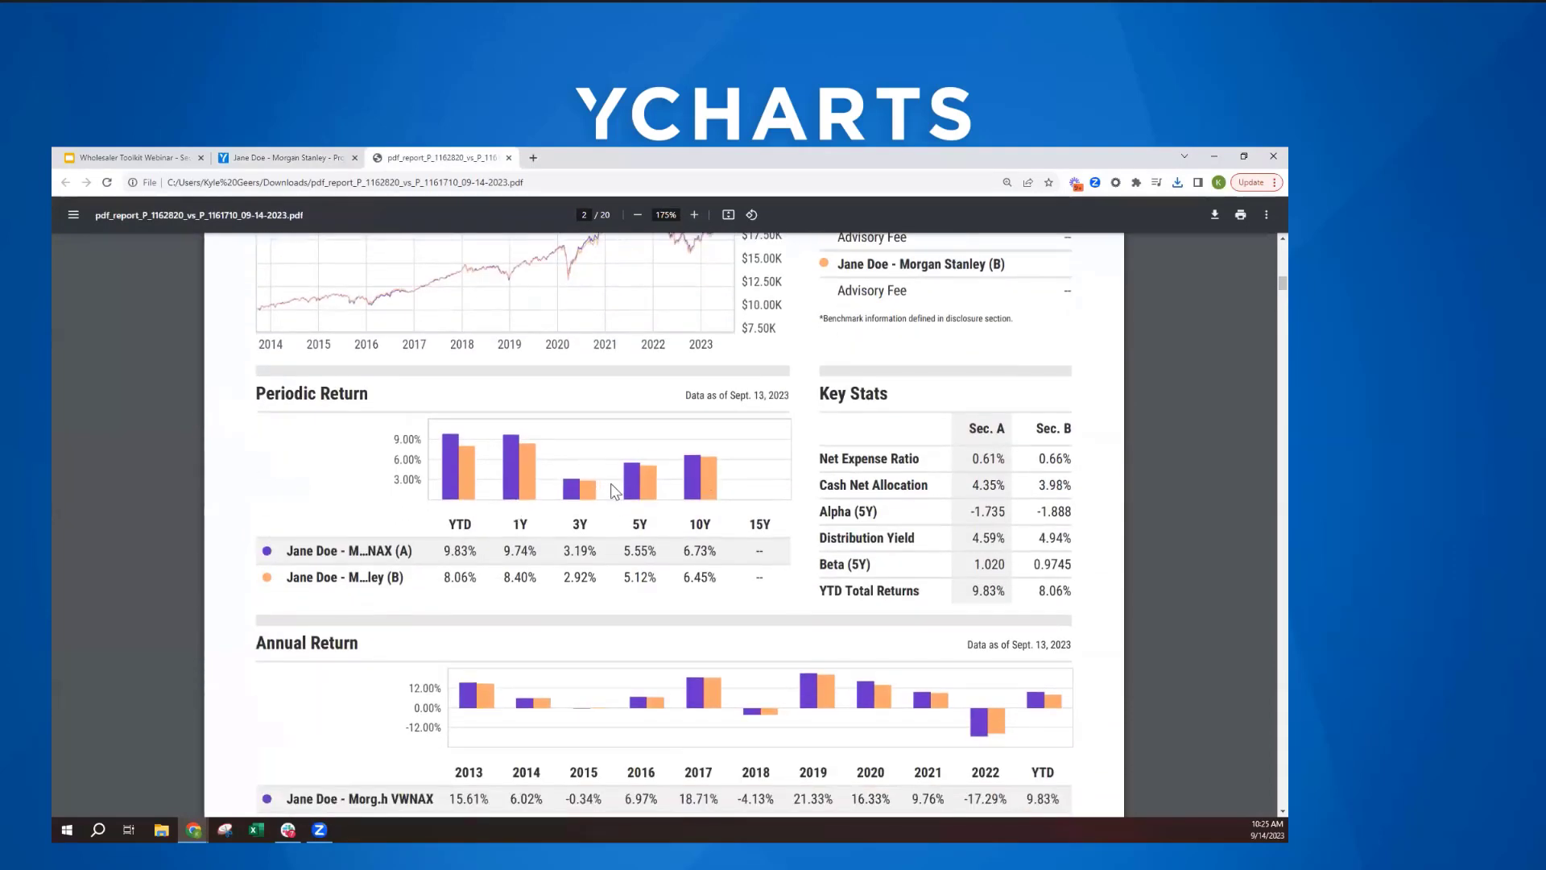
{"action": "scroll", "coordinate": [553, 476], "scroll_direction": "down", "scroll_amount": 2}
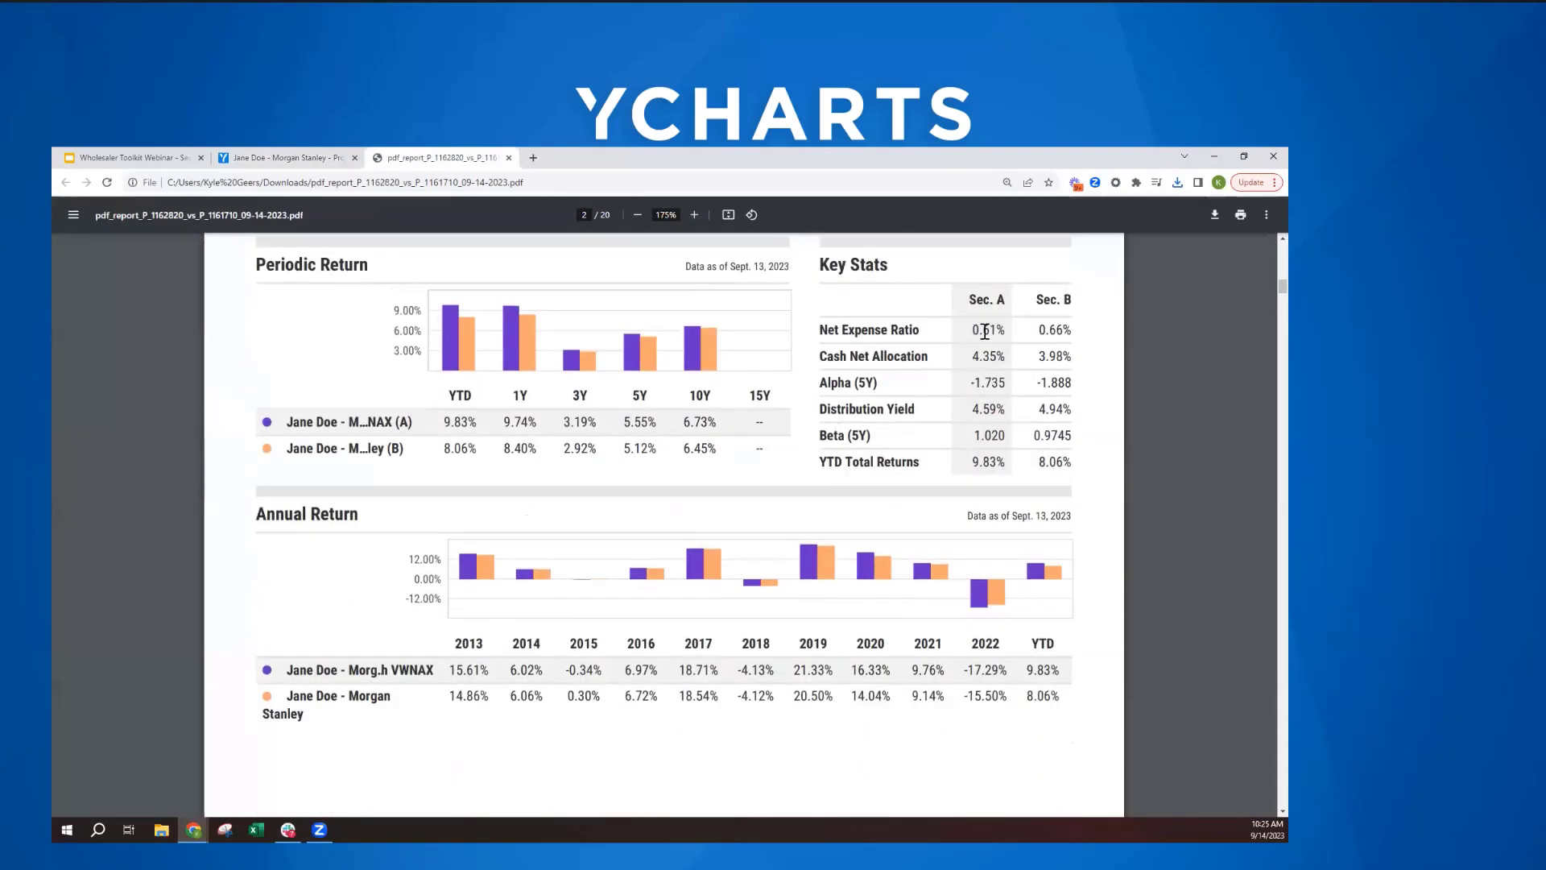
{"action": "left_click_drag", "start_coordinate": [970, 330], "coordinate": [1076, 330]}
{"action": "left_click", "coordinate": [1115, 404]}
{"action": "scroll", "coordinate": [596, 439], "scroll_direction": "down", "scroll_amount": 3}
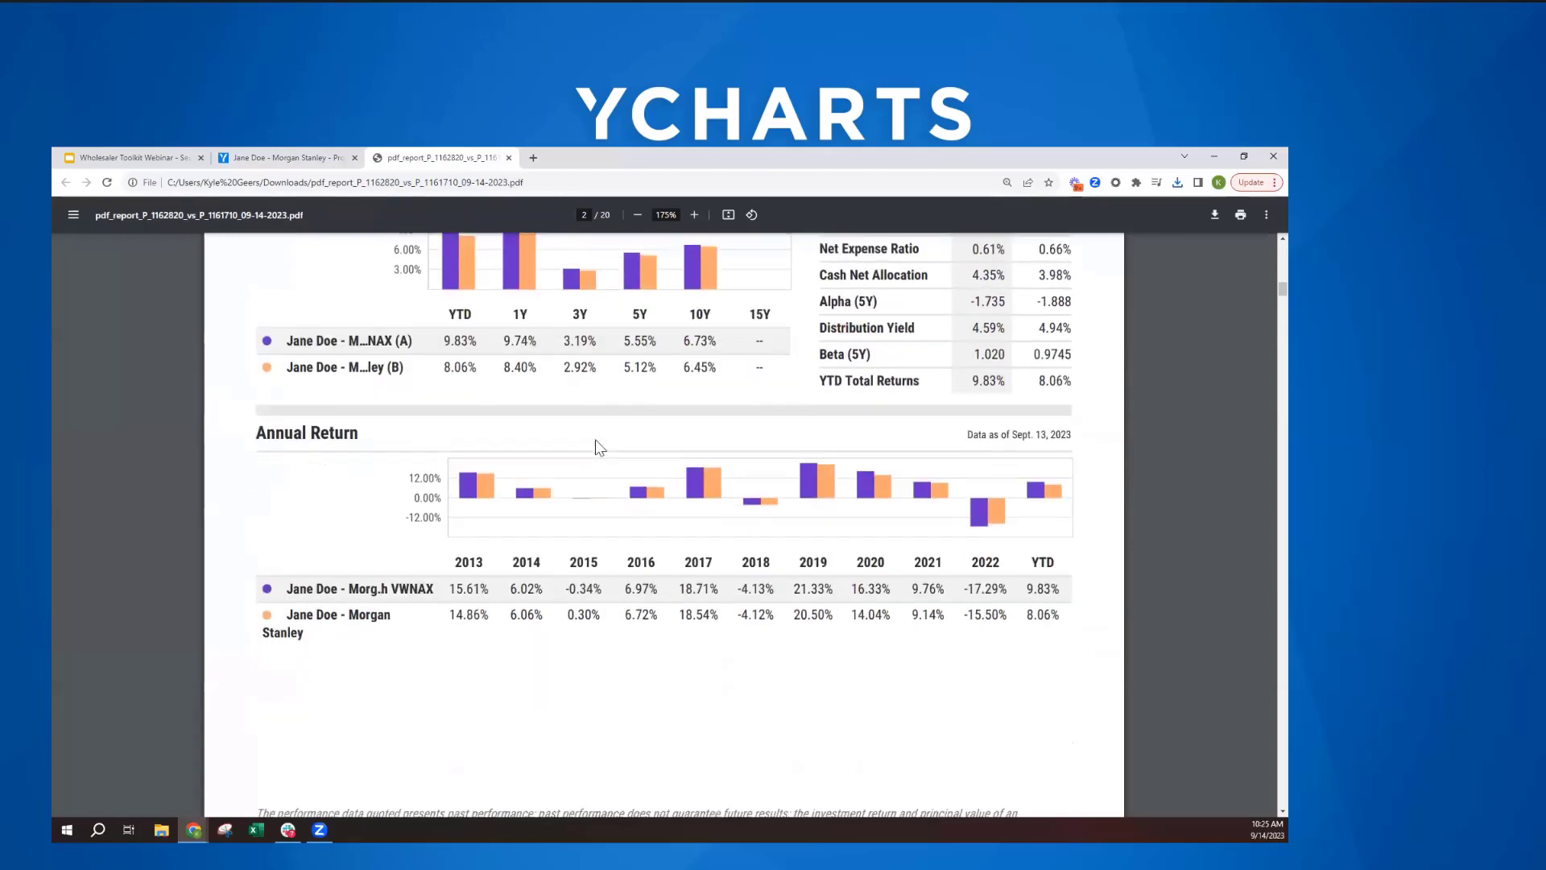
- Examine the report's asset allocation, region exposure and stock style exposure for both portfolios
{"action": "scroll", "coordinate": [609, 403], "scroll_direction": "down", "scroll_amount": 6}
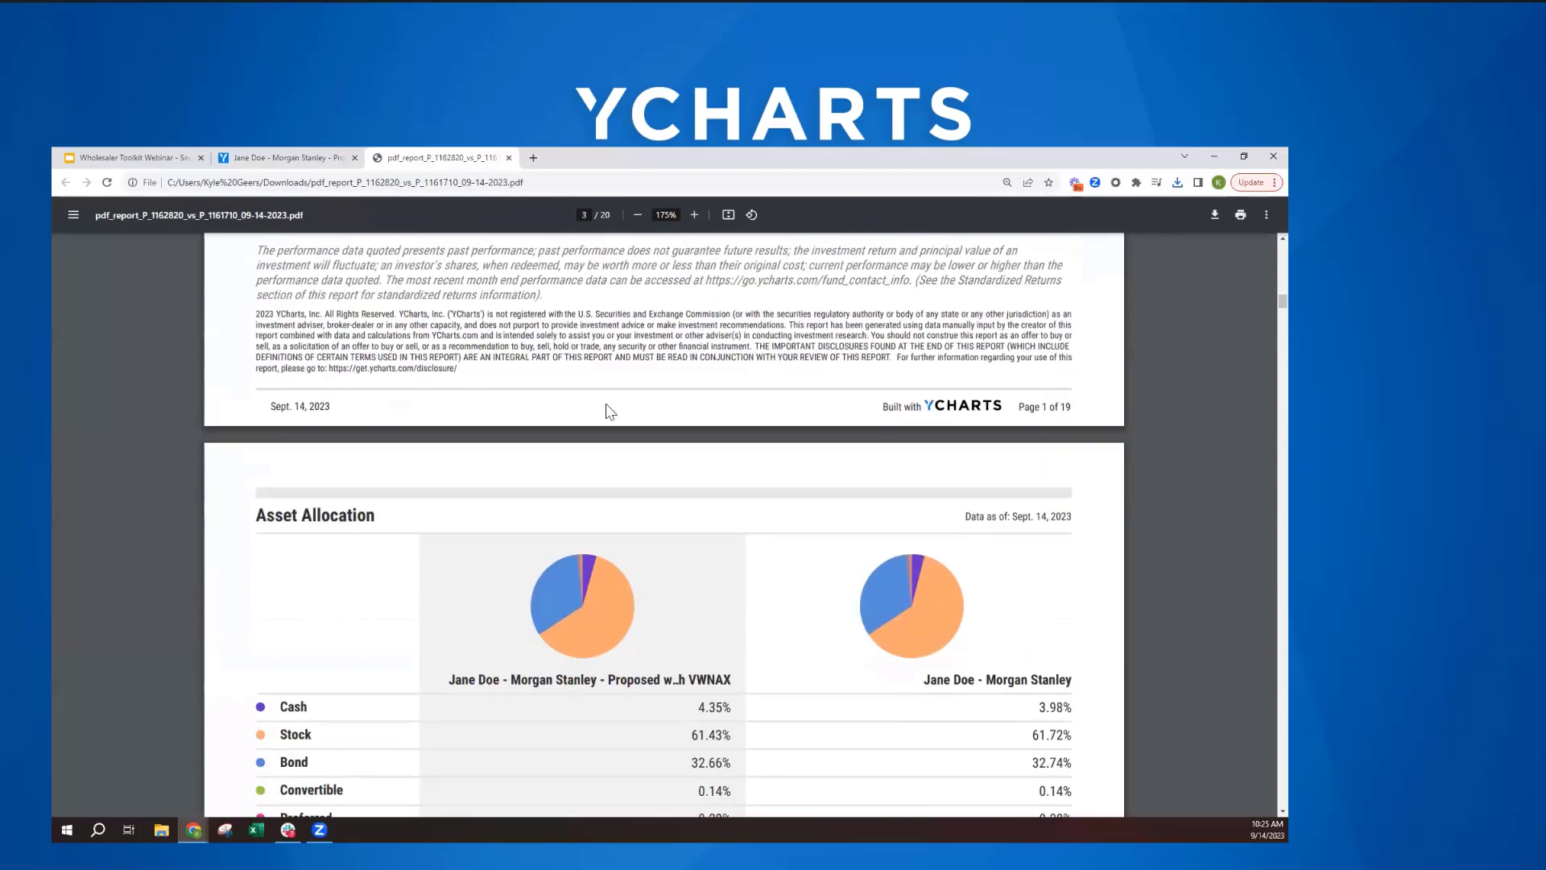
{"action": "scroll", "coordinate": [610, 412], "scroll_direction": "down", "scroll_amount": 5}
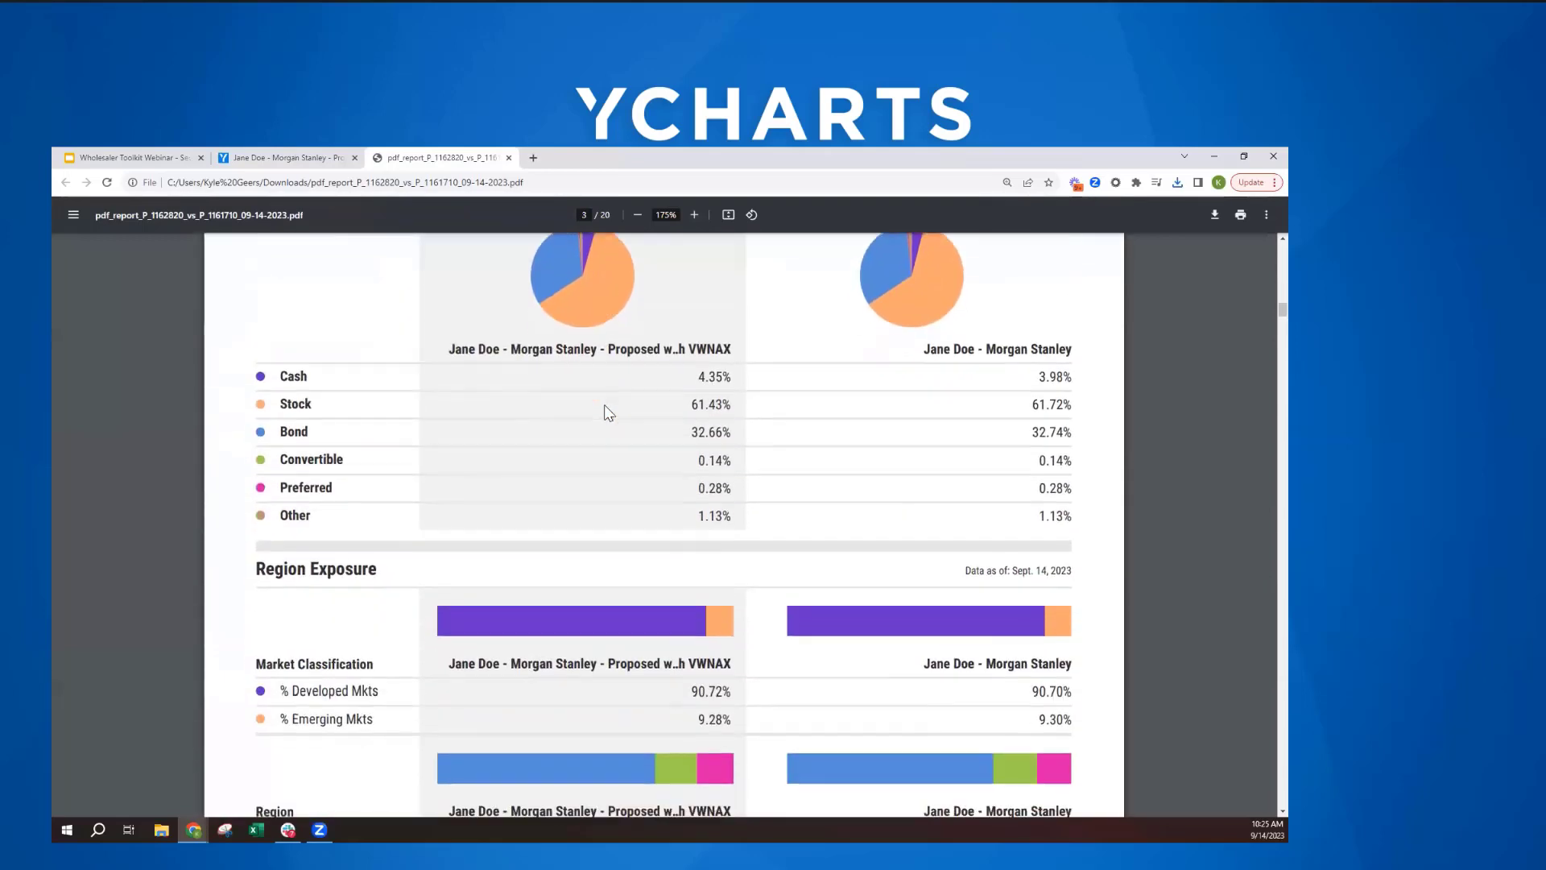
{"action": "scroll", "coordinate": [604, 408], "scroll_direction": "down", "scroll_amount": 9}
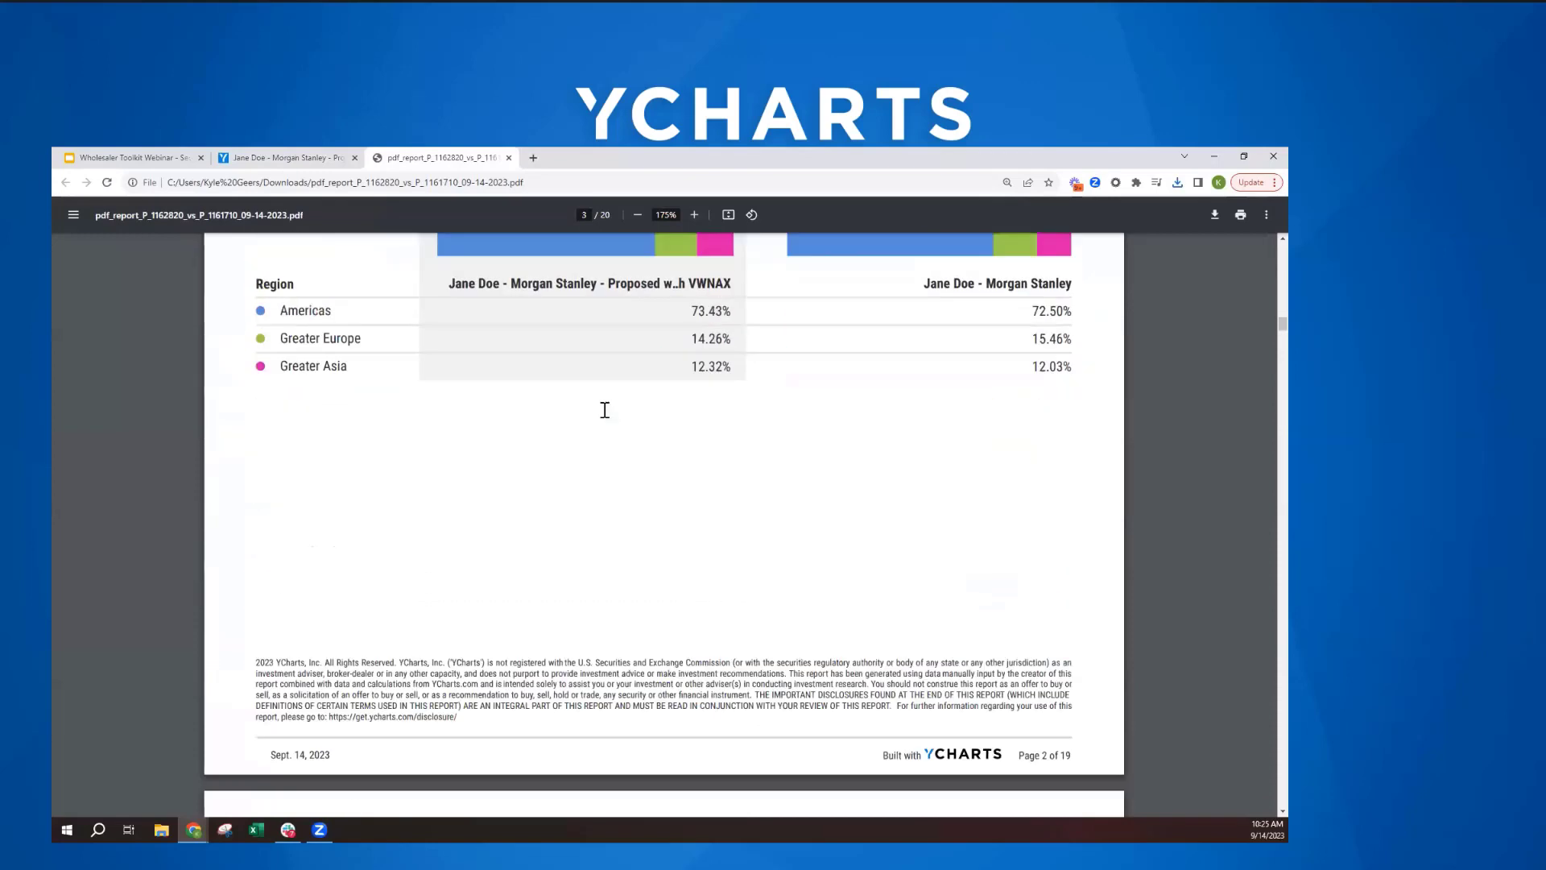
{"action": "scroll", "coordinate": [605, 409], "scroll_direction": "down", "scroll_amount": 9}
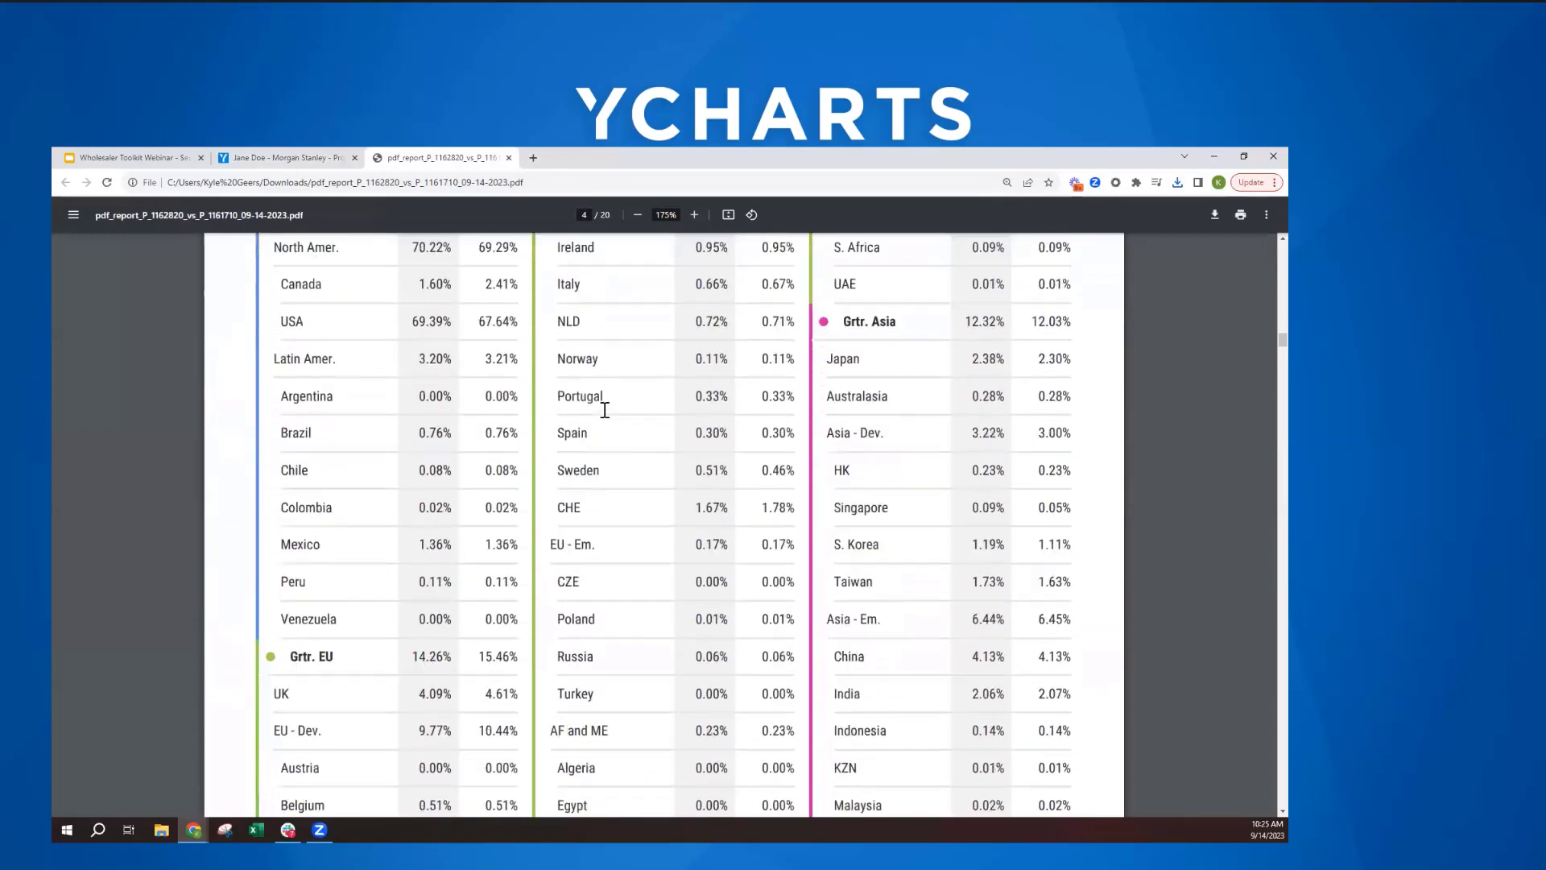
{"action": "scroll", "coordinate": [605, 410], "scroll_direction": "down", "scroll_amount": 12}
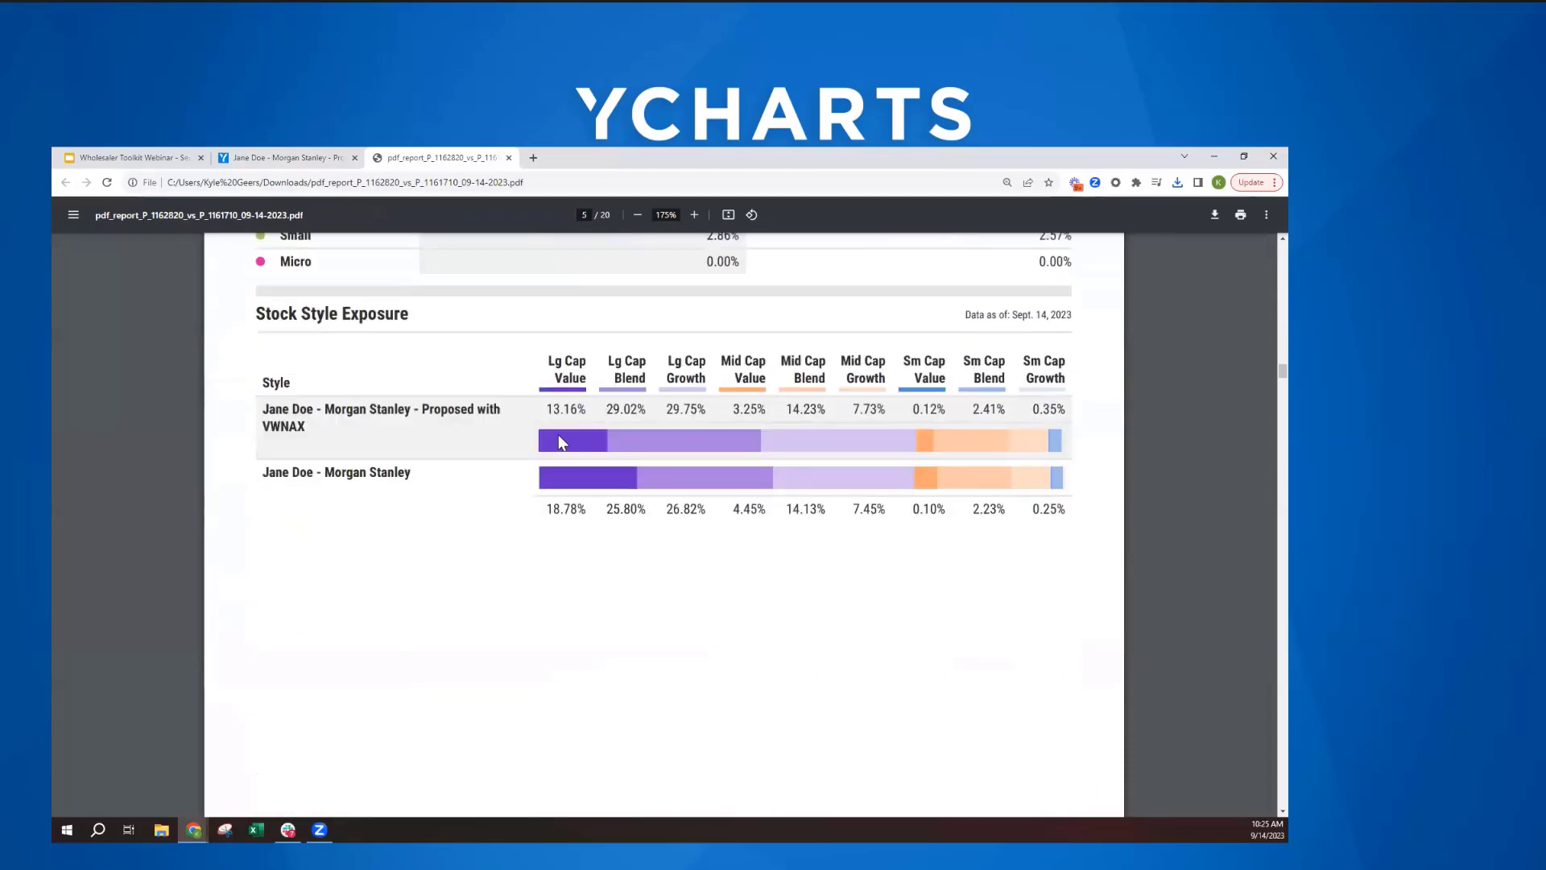
{"action": "scroll", "coordinate": [539, 501], "scroll_direction": "down", "scroll_amount": 1}
{"action": "scroll", "coordinate": [644, 483], "scroll_direction": "up", "scroll_amount": 1}
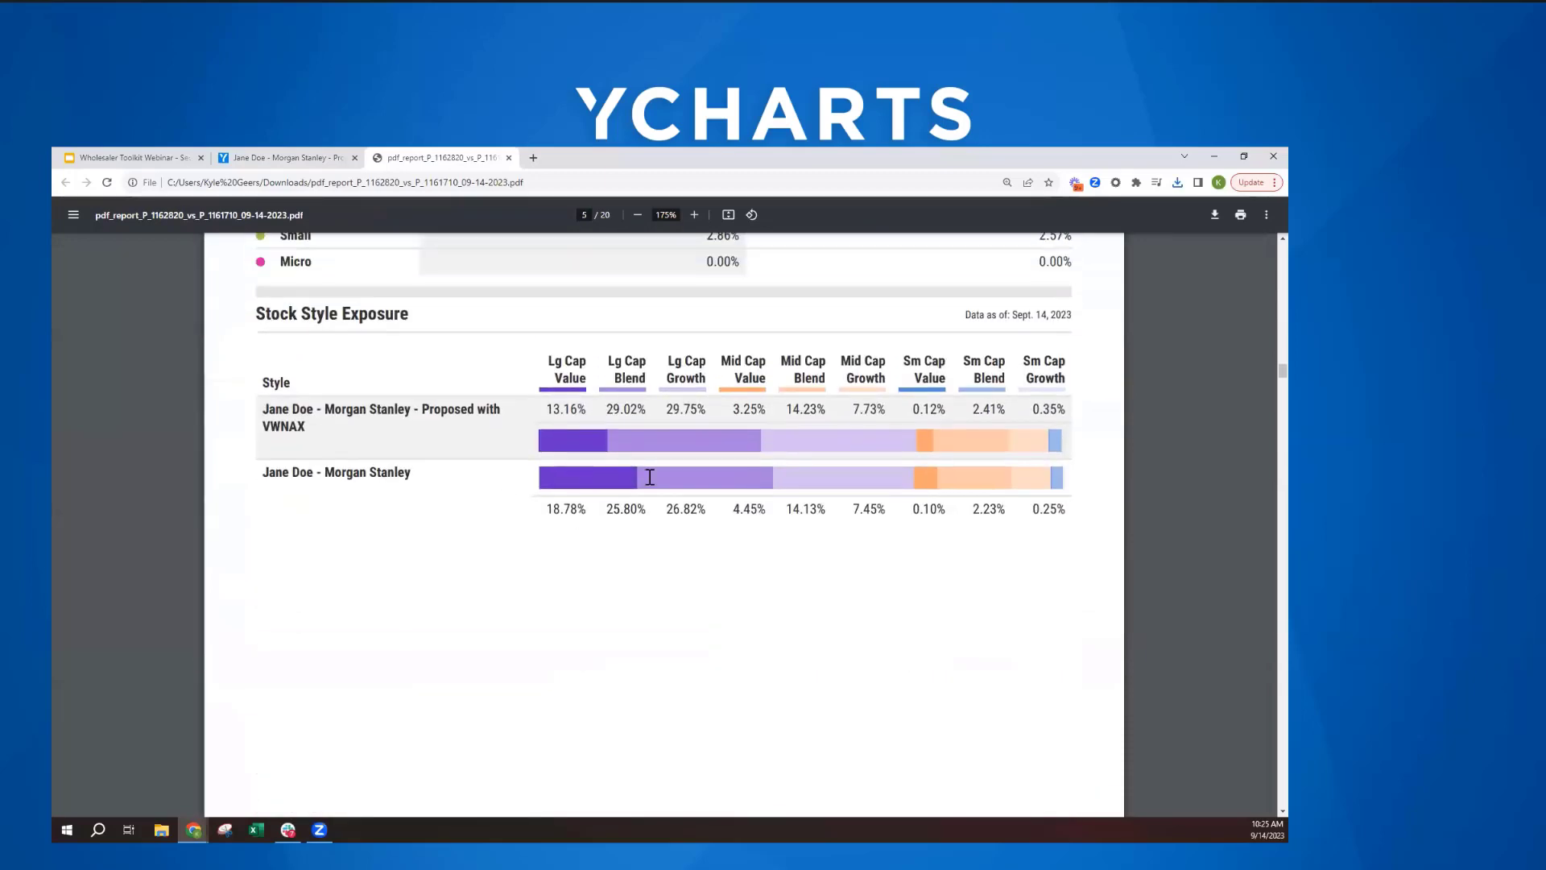
- Examine the report's stock sector, bond sector, bond maturity and credit quality exposures for both portfolios
{"action": "scroll", "coordinate": [590, 511], "scroll_direction": "down", "scroll_amount": 4}
{"action": "scroll", "coordinate": [590, 510], "scroll_direction": "down", "scroll_amount": 8}
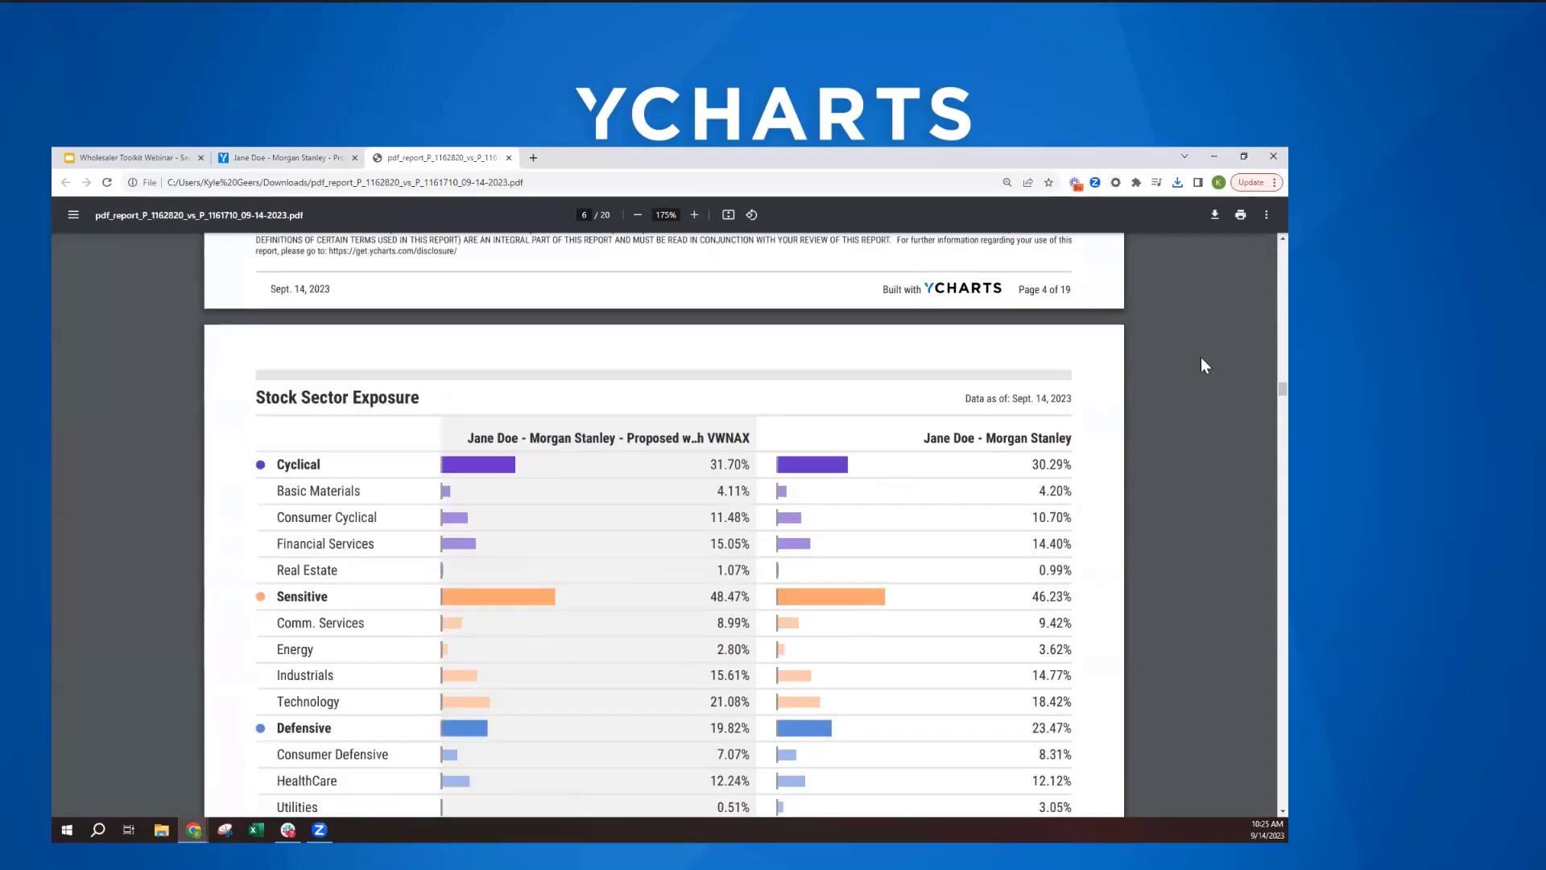
{"action": "scroll", "coordinate": [1258, 394], "scroll_direction": "down", "scroll_amount": 9}
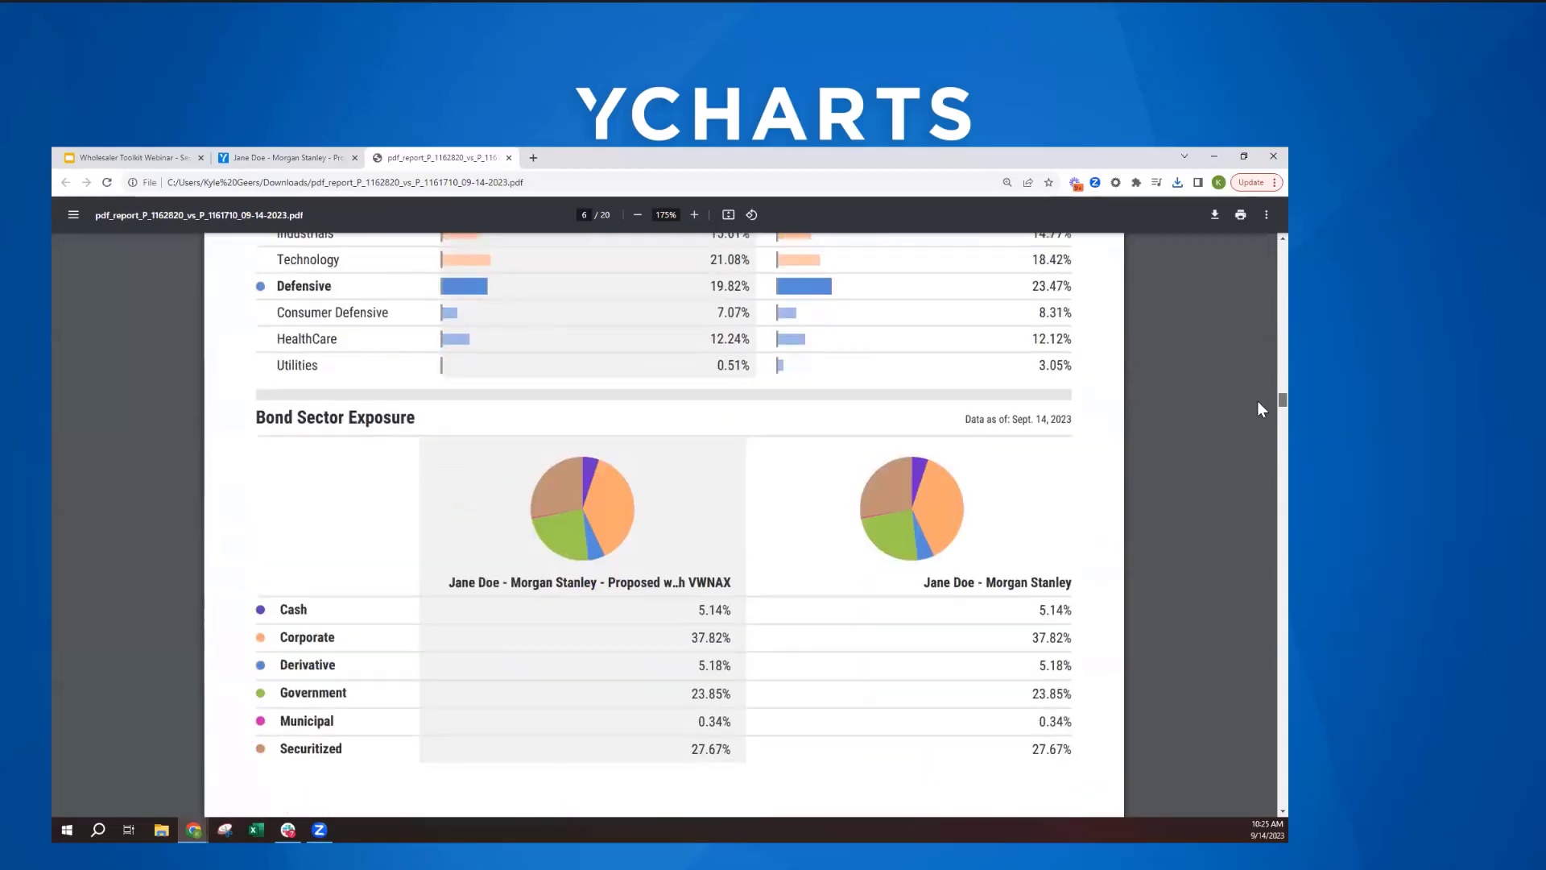
{"action": "scroll", "coordinate": [1258, 414], "scroll_direction": "down", "scroll_amount": 12}
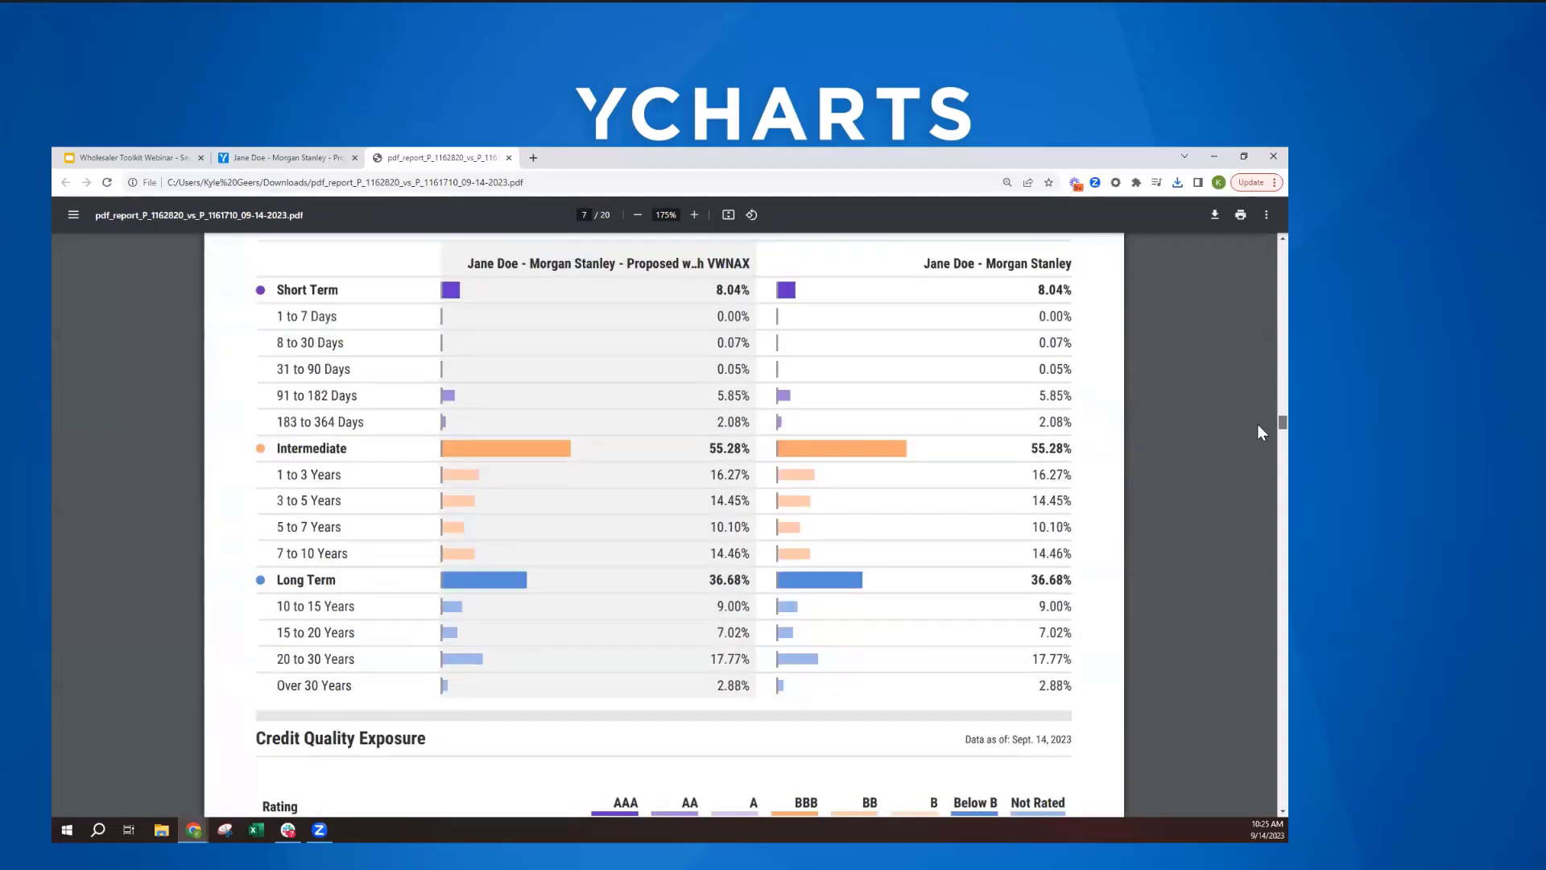
{"action": "scroll", "coordinate": [1258, 425], "scroll_direction": "down", "scroll_amount": 3}
{"action": "scroll", "coordinate": [1258, 431], "scroll_direction": "down", "scroll_amount": 8}
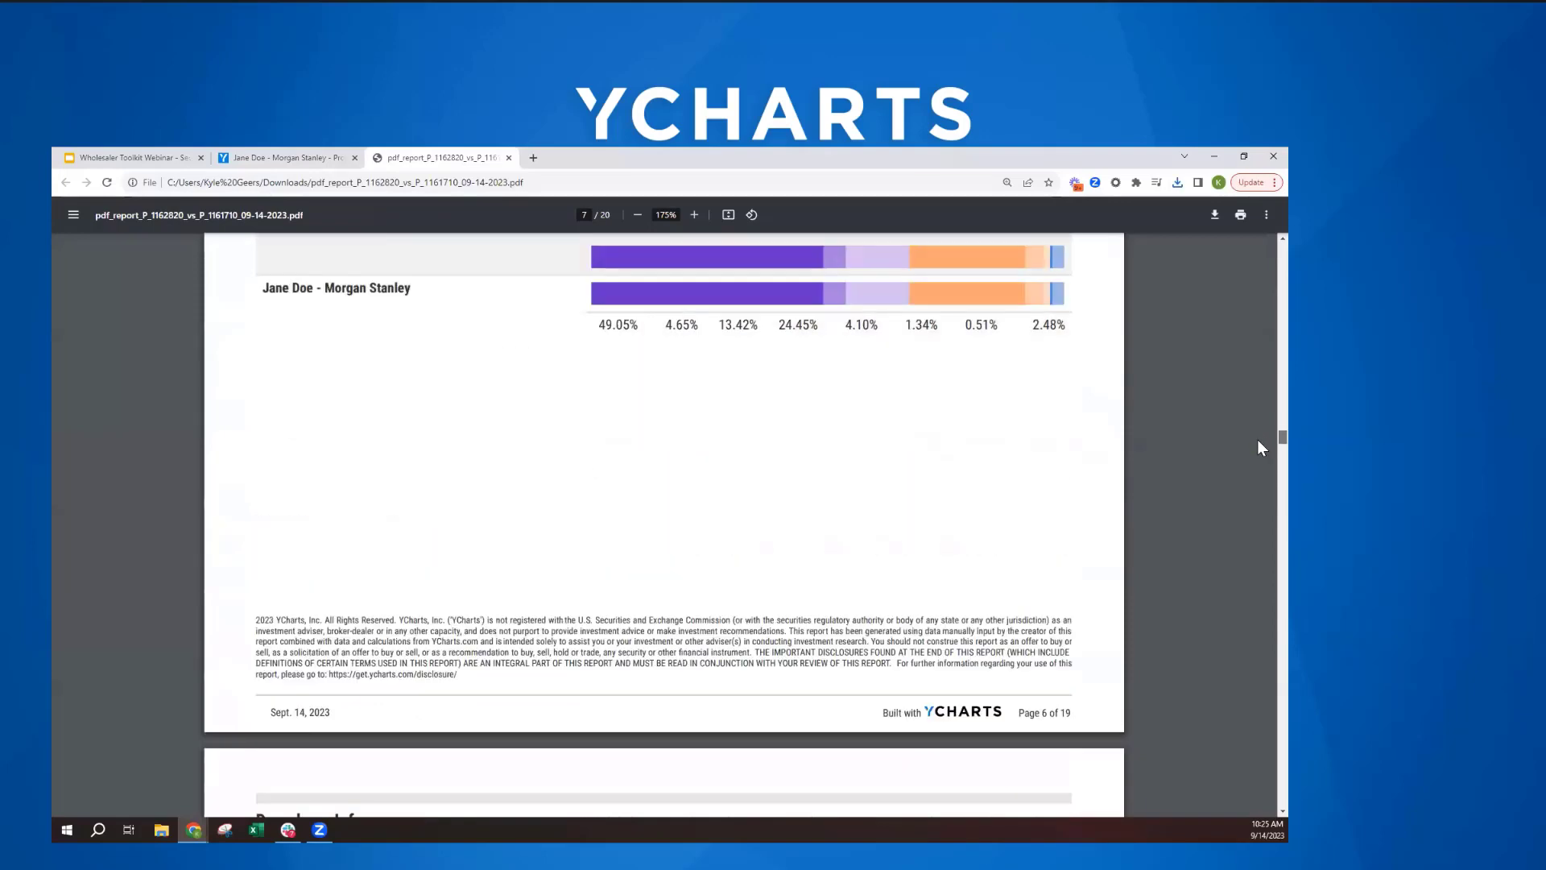
- Examine the drawdown and risk info, highlighting the proposed portfolio's Sharpe, Sortino, standard deviation and max drawdown figures
{"action": "scroll", "coordinate": [1258, 440], "scroll_direction": "down", "scroll_amount": 5}
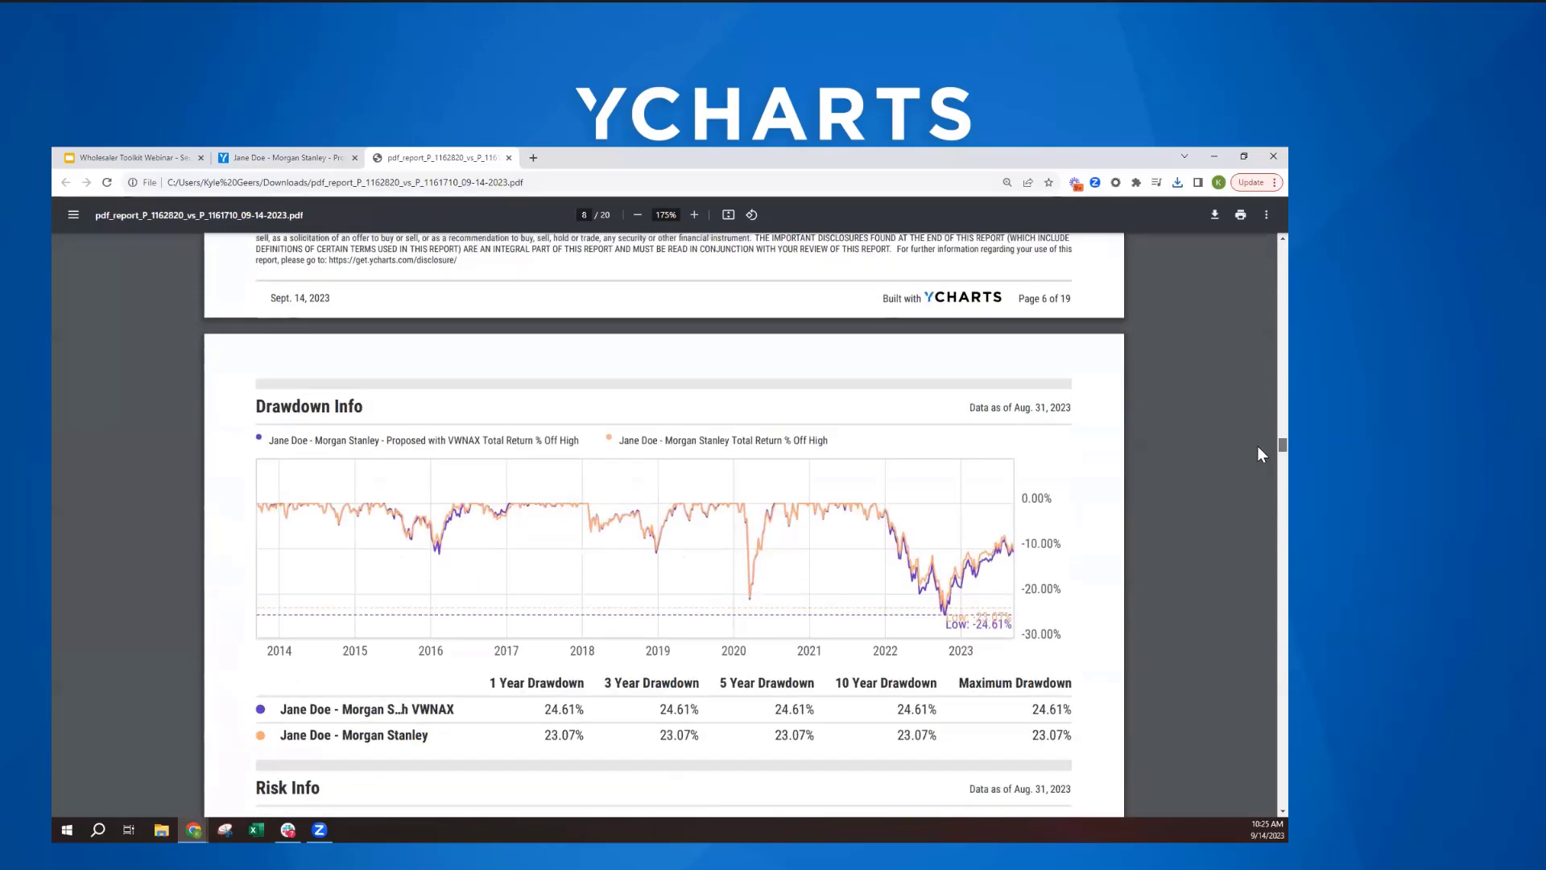
{"action": "scroll", "coordinate": [1258, 446], "scroll_direction": "down", "scroll_amount": 4}
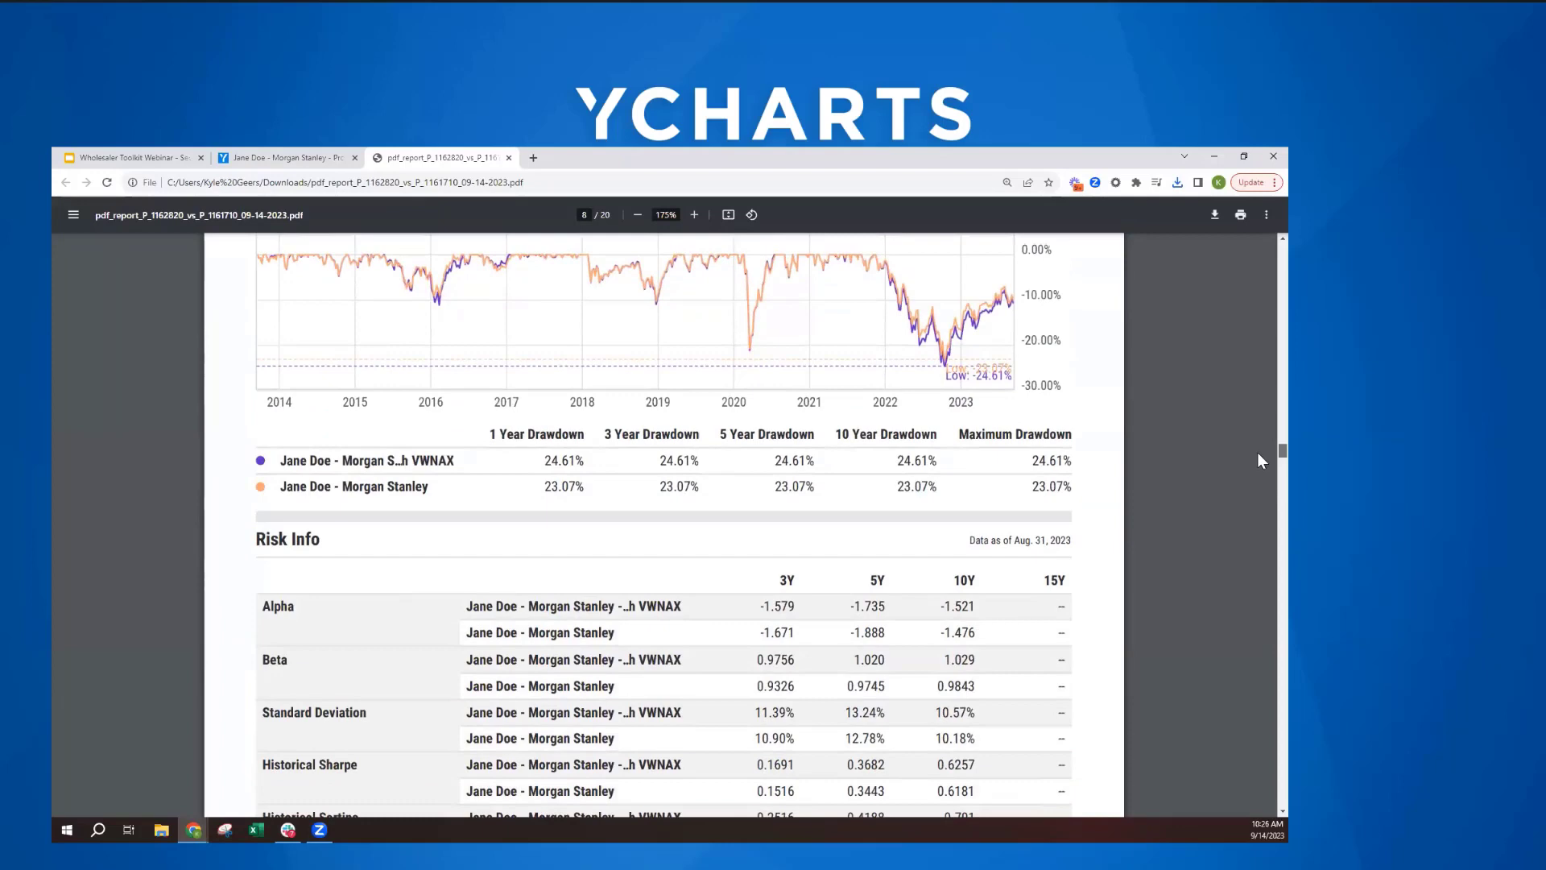
{"action": "scroll", "coordinate": [1258, 452], "scroll_direction": "down", "scroll_amount": 2}
{"action": "scroll", "coordinate": [946, 453], "scroll_direction": "down", "scroll_amount": 3}
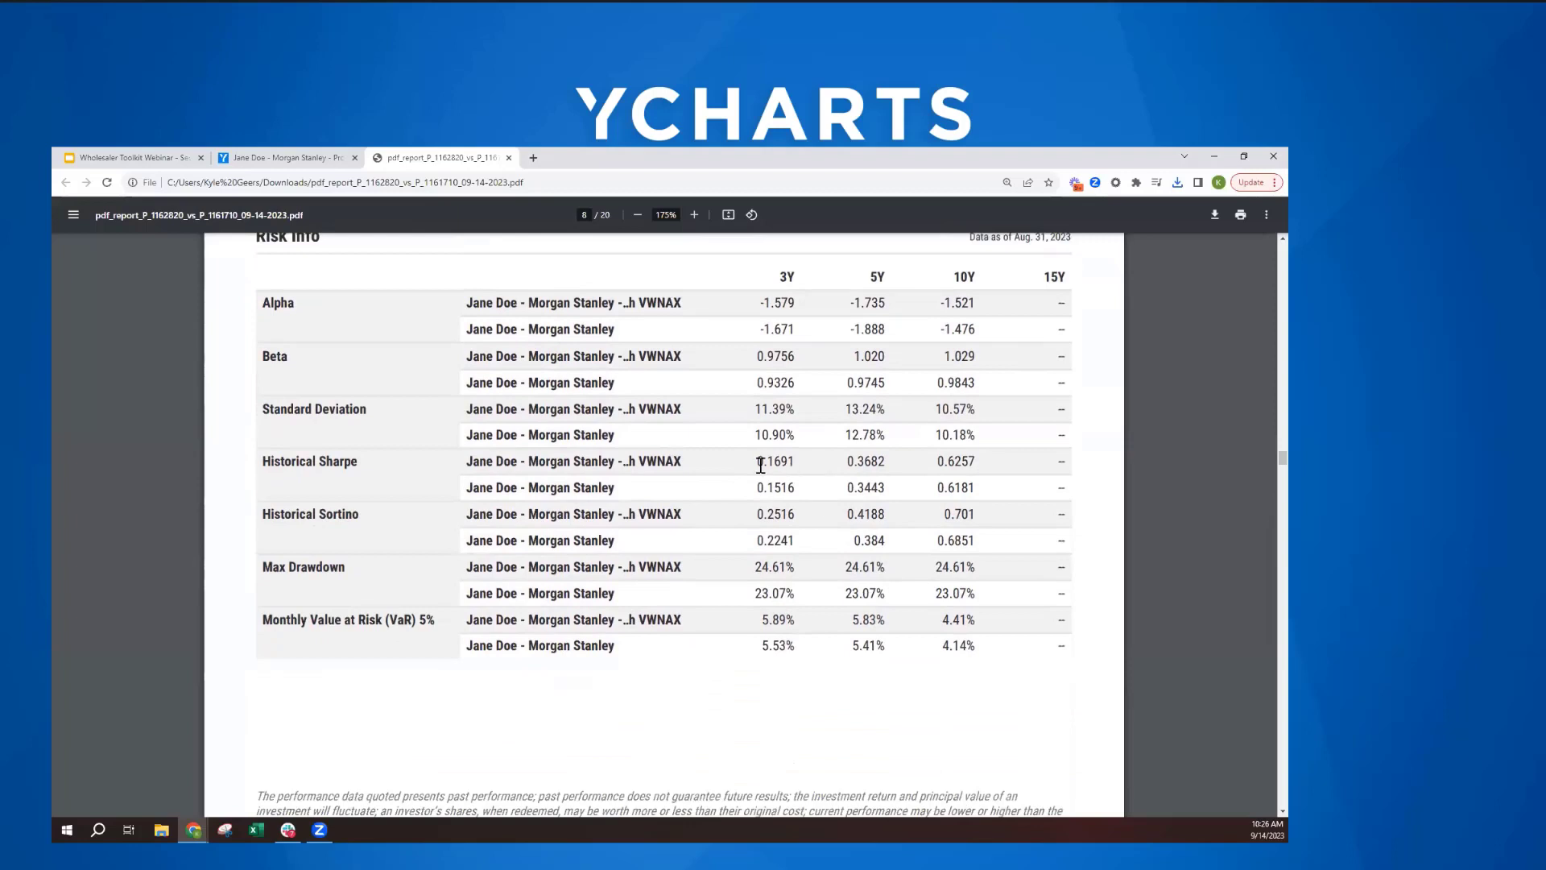
{"action": "left_click_drag", "start_coordinate": [757, 461], "coordinate": [1005, 463]}
{"action": "left_click", "coordinate": [1005, 463]}
{"action": "left_click_drag", "start_coordinate": [757, 514], "coordinate": [796, 513]}
{"action": "left_click_drag", "start_coordinate": [895, 508], "coordinate": [1020, 513]}
{"action": "left_click", "coordinate": [1013, 519]}
{"action": "left_click_drag", "start_coordinate": [755, 409], "coordinate": [886, 408]}
{"action": "left_click", "coordinate": [729, 548]}
{"action": "left_click_drag", "start_coordinate": [754, 567], "coordinate": [947, 571]}
{"action": "left_click", "coordinate": [755, 461]}
- Review the report's risk/reward scatterplot, portfolio characteristics and top holdings, and close the report
{"action": "scroll", "coordinate": [755, 461], "scroll_direction": "down", "scroll_amount": 7}
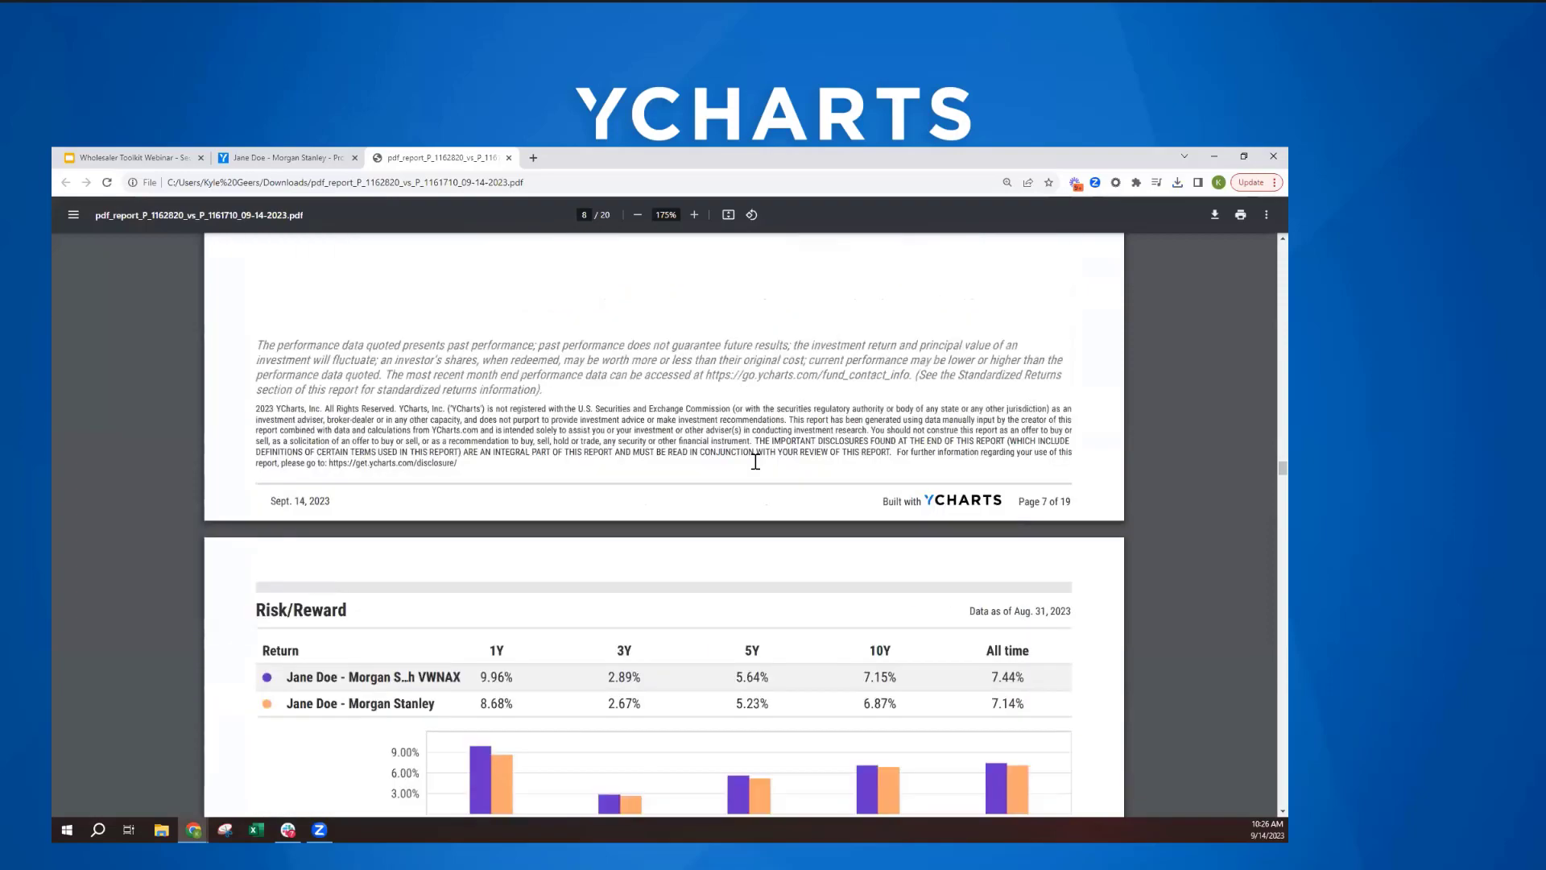
{"action": "scroll", "coordinate": [1260, 471], "scroll_direction": "down", "scroll_amount": 10}
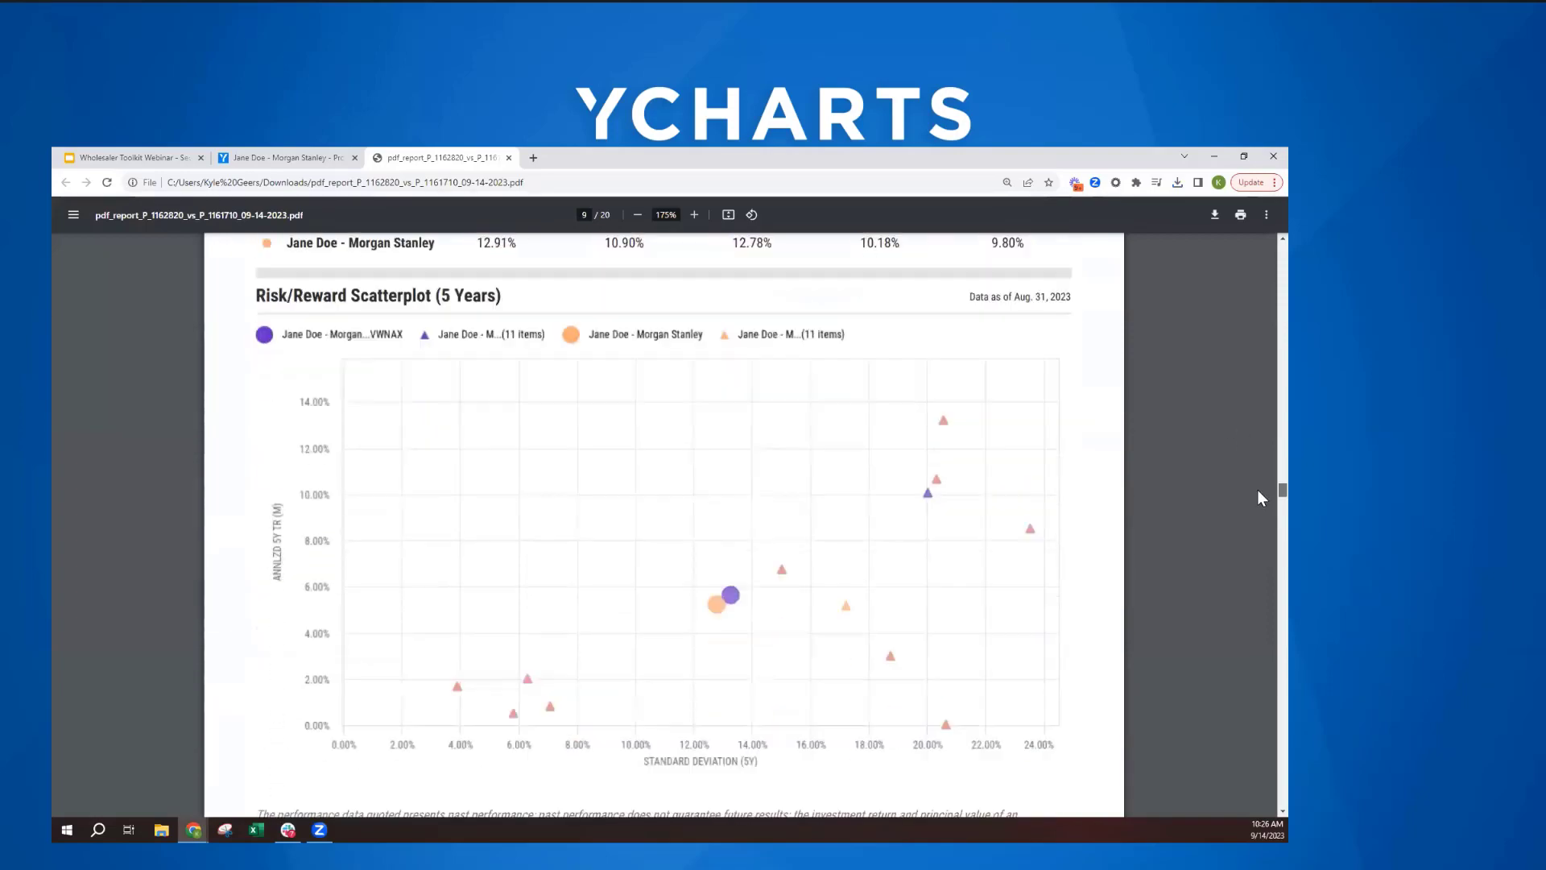
{"action": "scroll", "coordinate": [1259, 497], "scroll_direction": "down", "scroll_amount": 7}
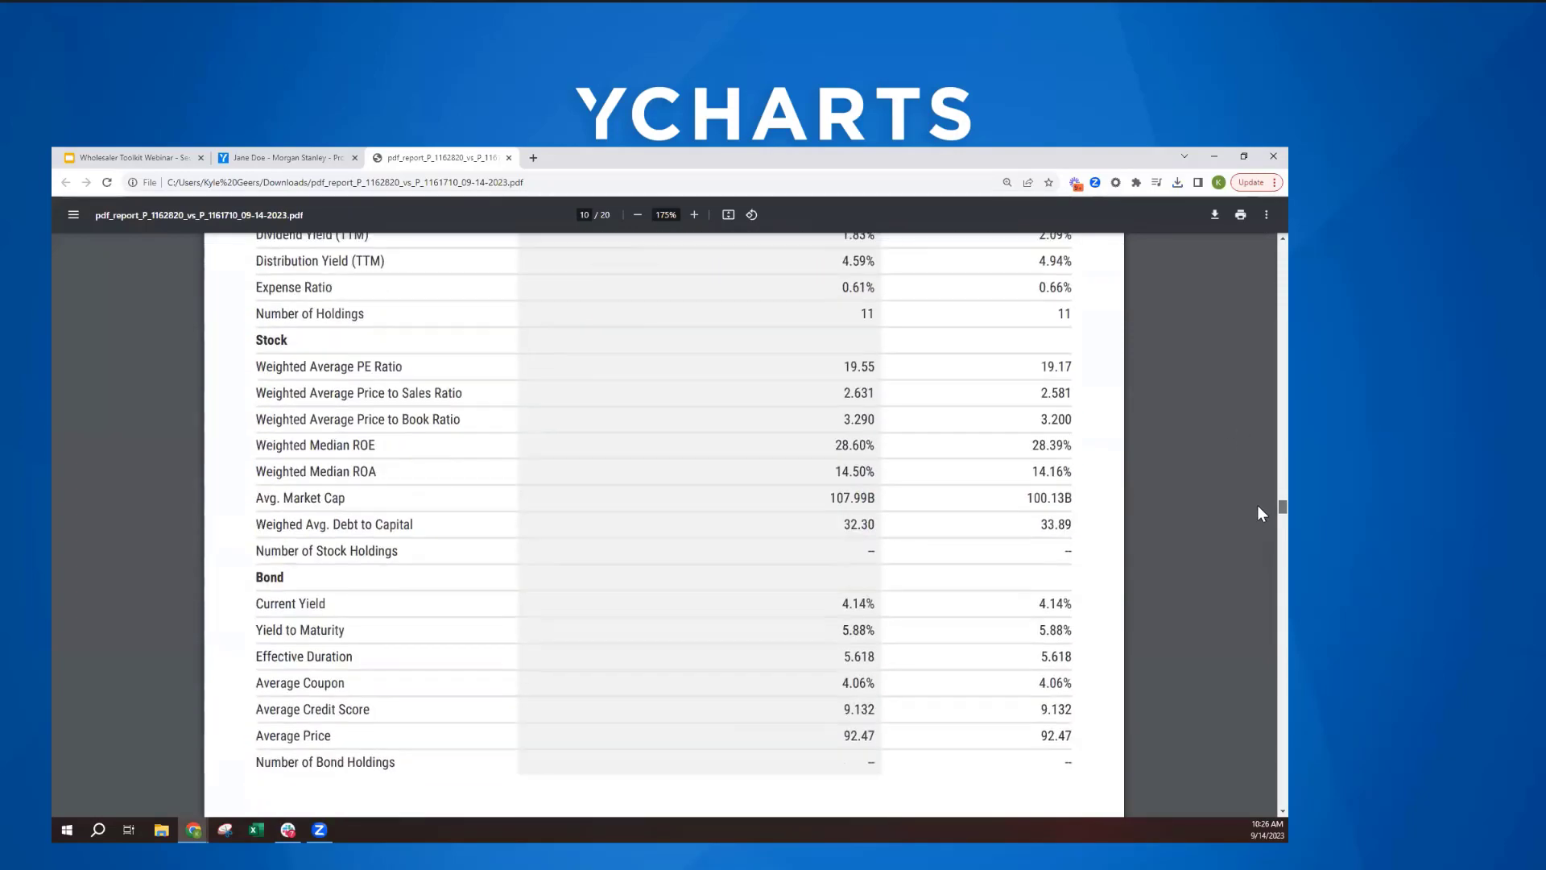
{"action": "scroll", "coordinate": [1258, 507], "scroll_direction": "down", "scroll_amount": 15}
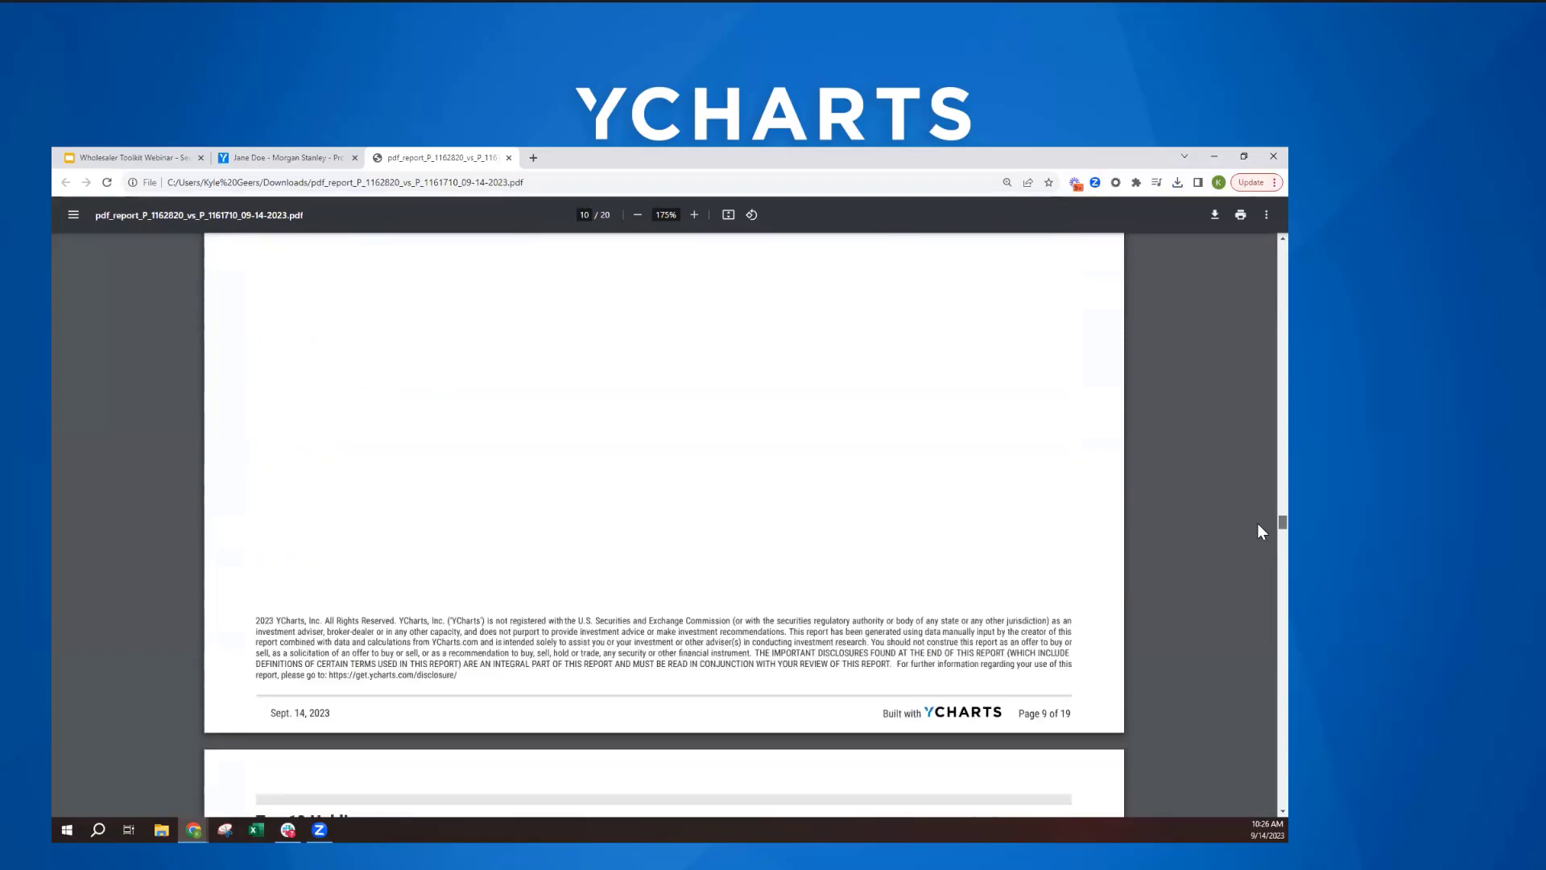
{"action": "scroll", "coordinate": [1258, 535], "scroll_direction": "down", "scroll_amount": 15}
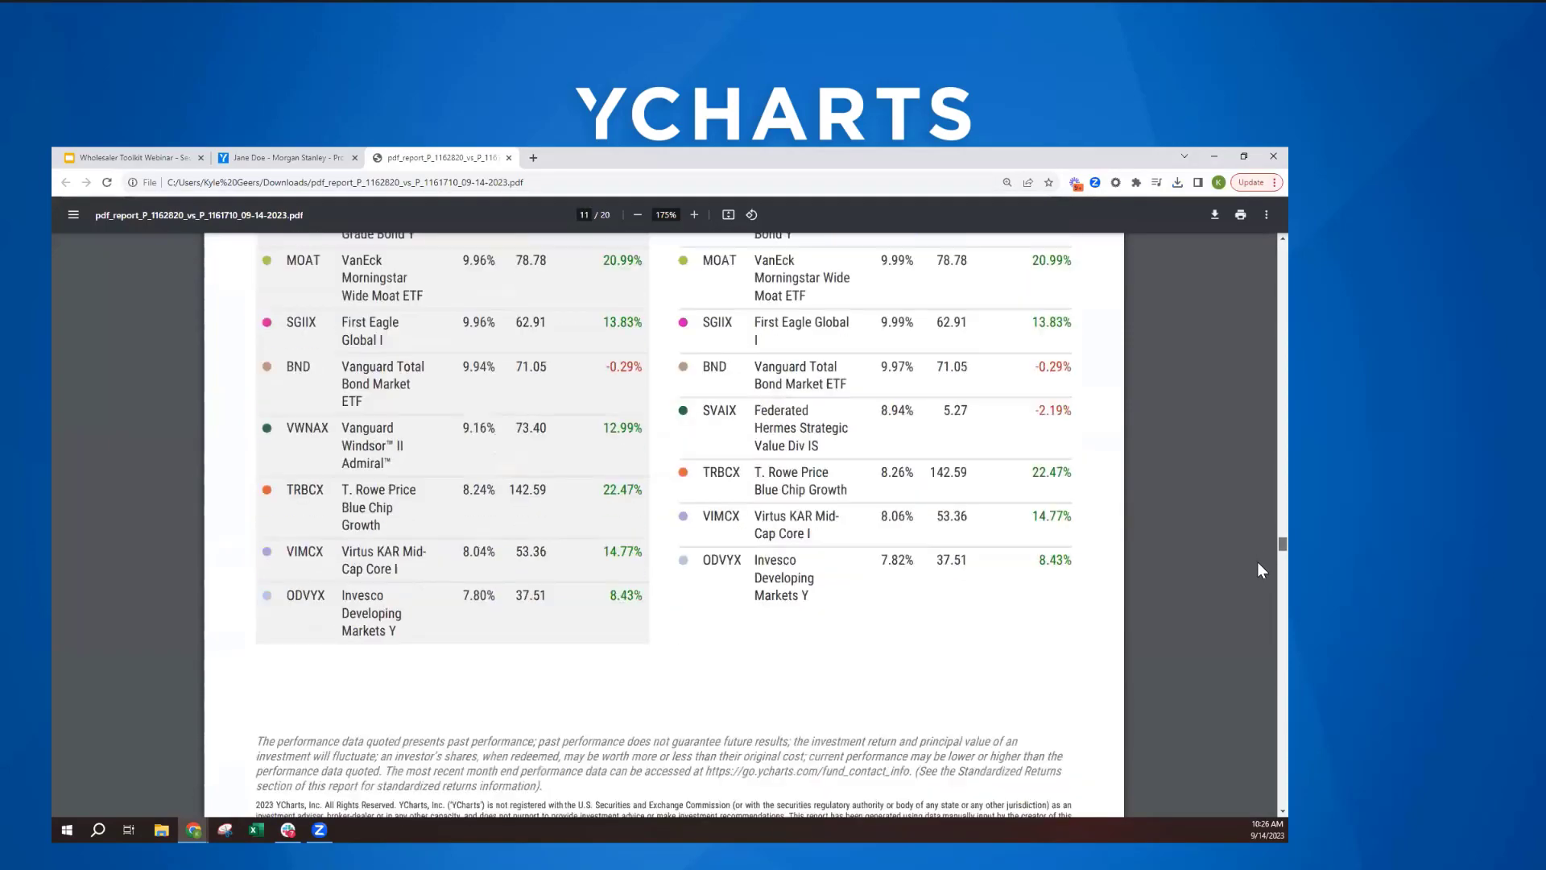
{"action": "scroll", "coordinate": [1259, 587], "scroll_direction": "down", "scroll_amount": 10}
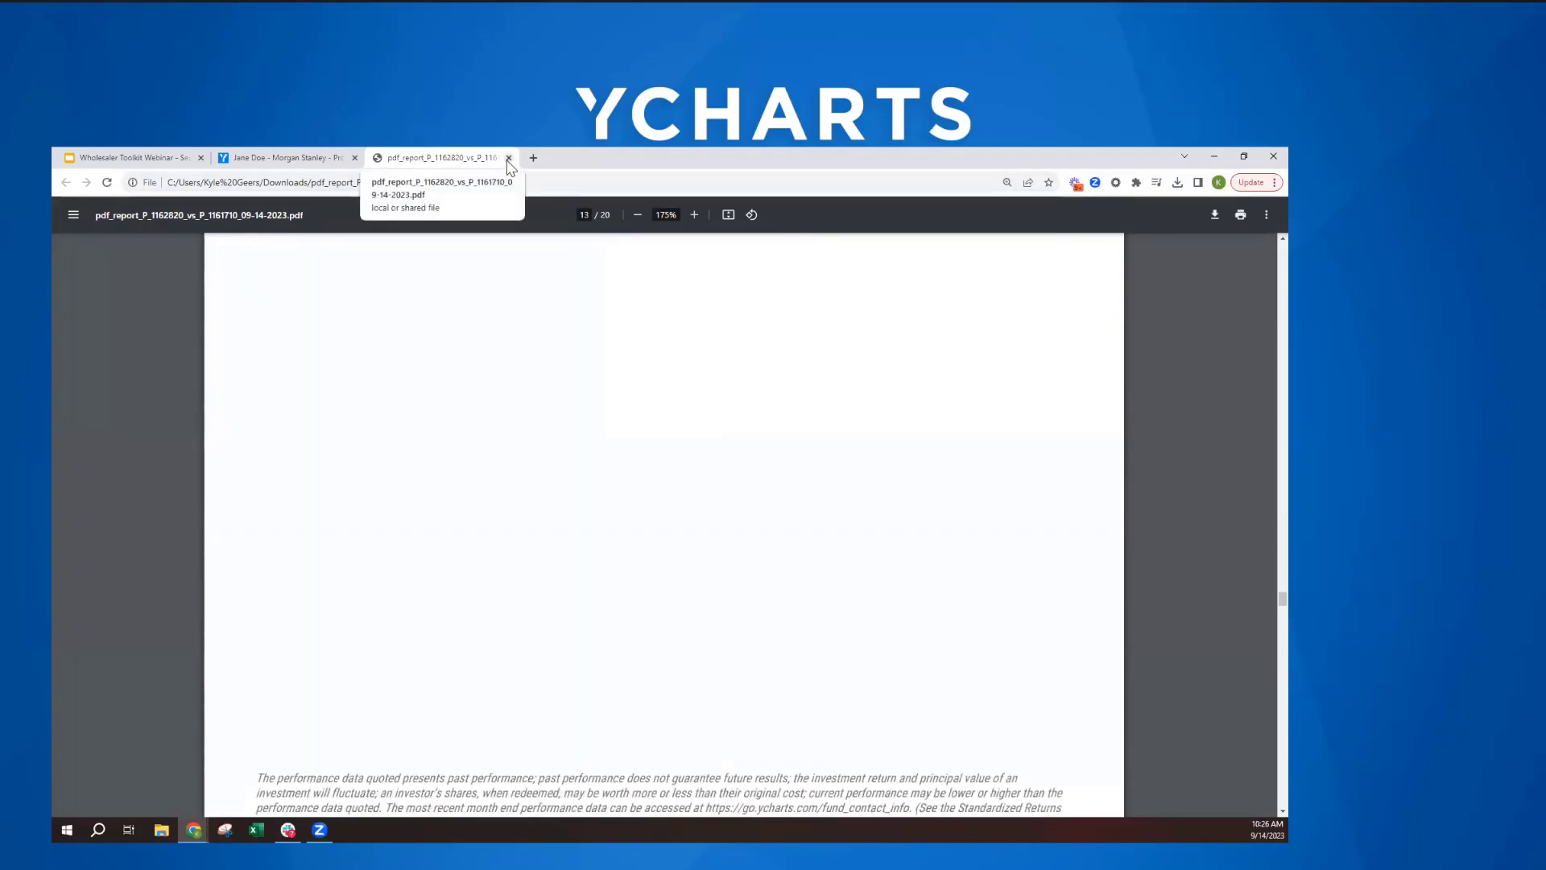
{"action": "left_click", "coordinate": [508, 158]}
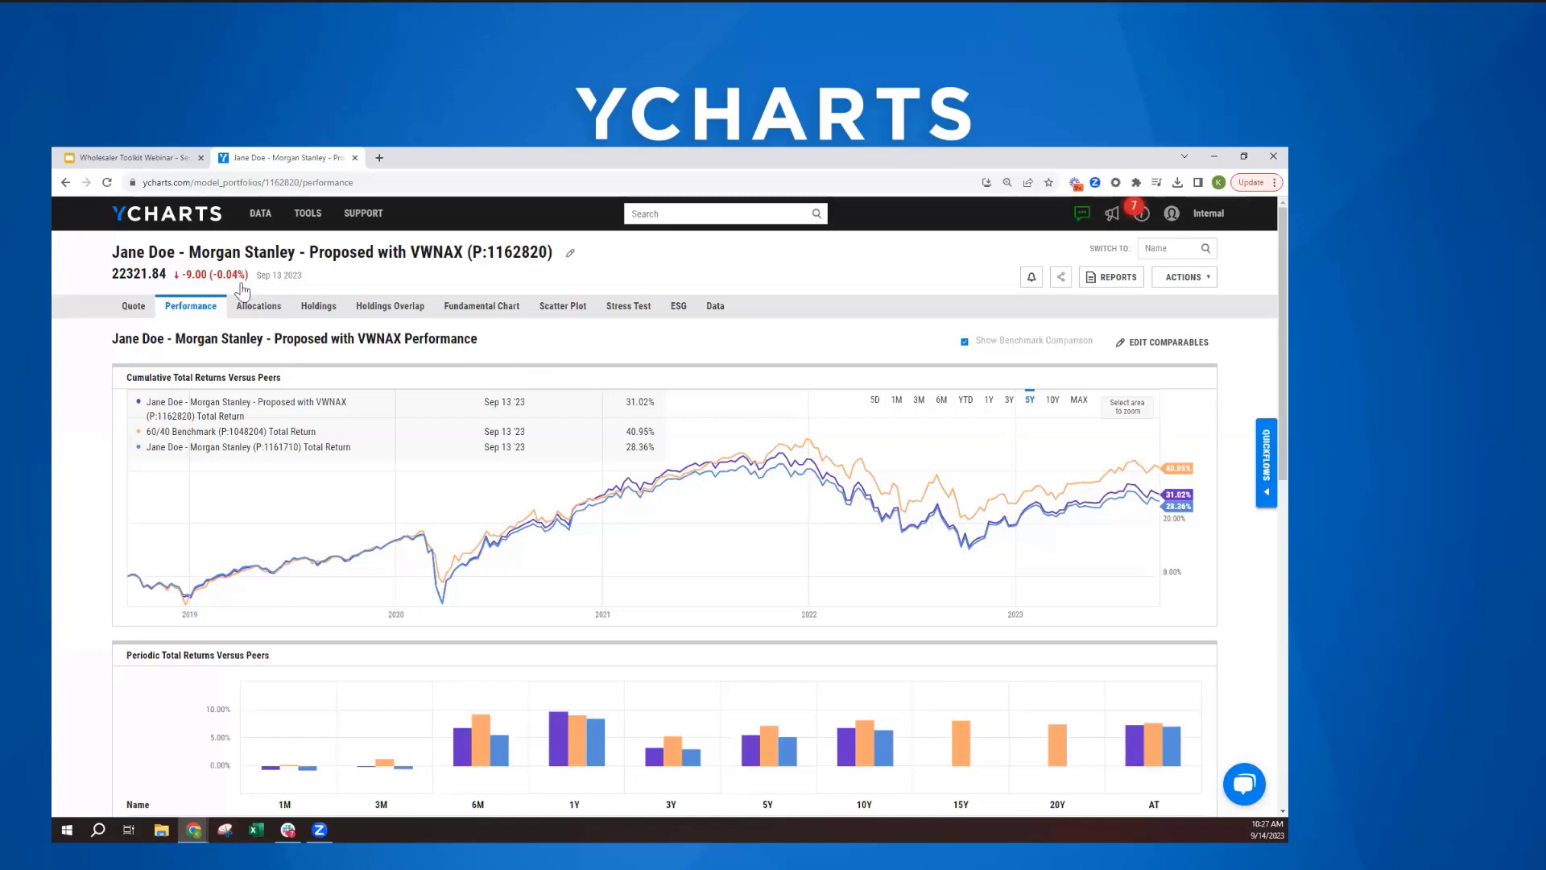
- Create a new dashboard named "Client Portfolios" from the dashboard management page
{"action": "left_click", "coordinate": [181, 221]}
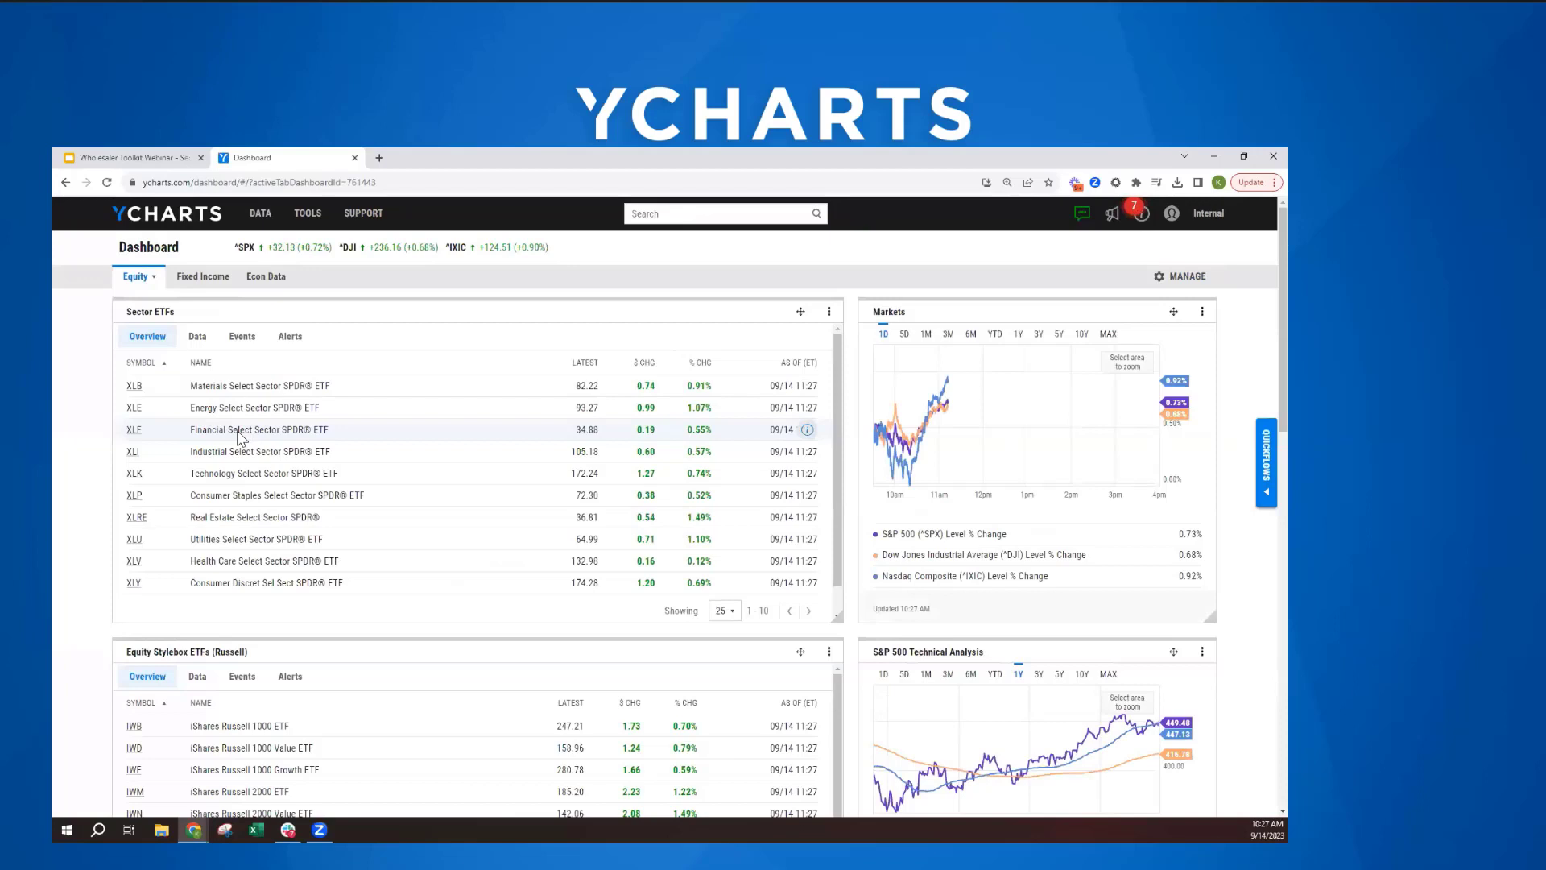
{"action": "left_click", "coordinate": [161, 225]}
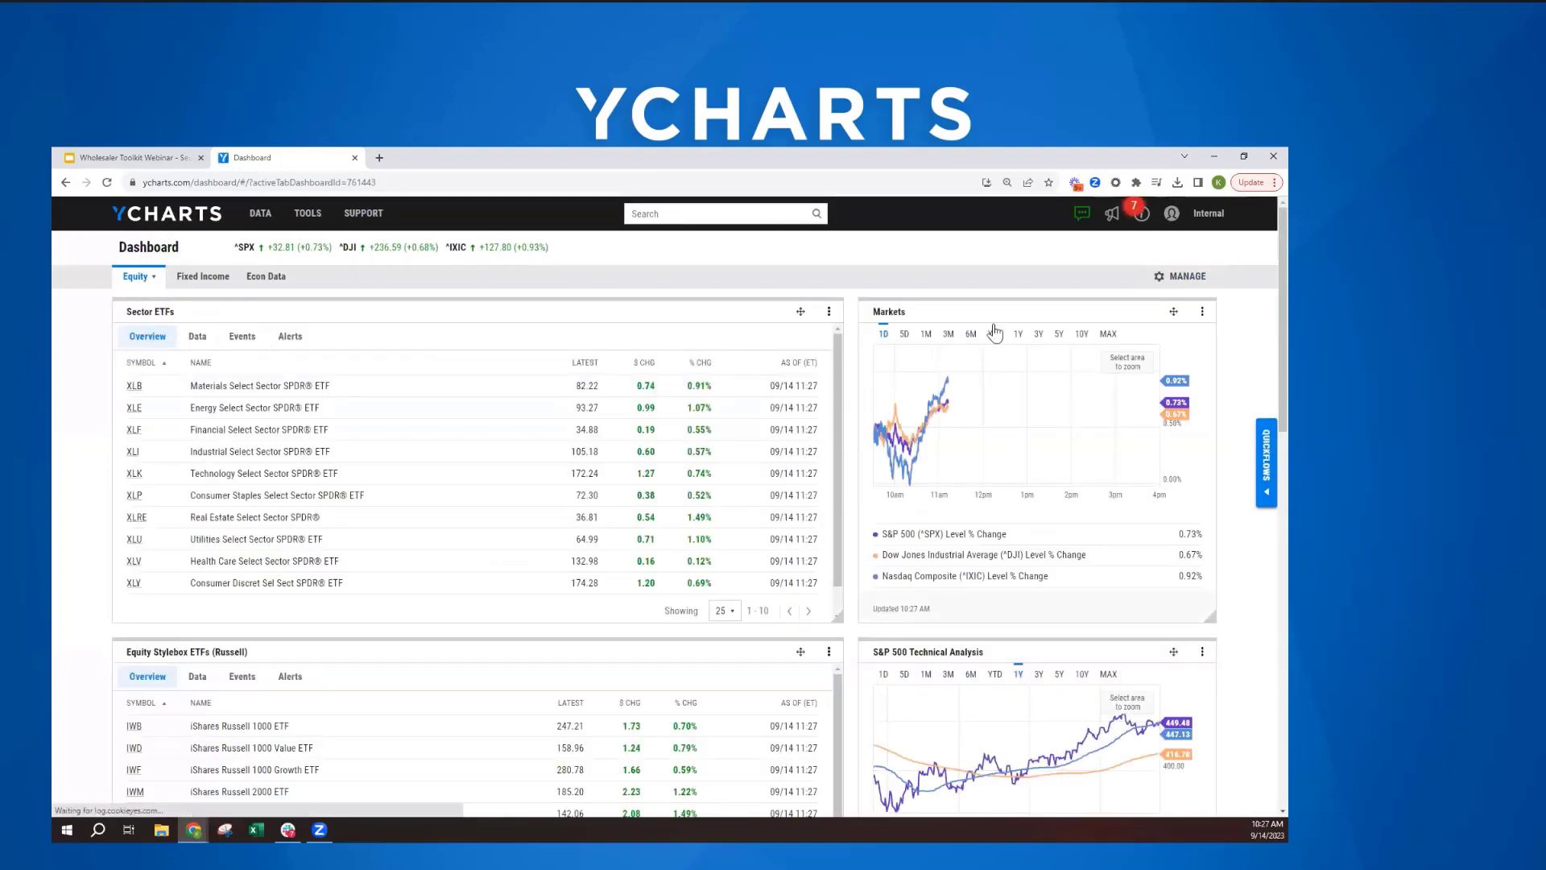
{"action": "left_click", "coordinate": [1188, 277]}
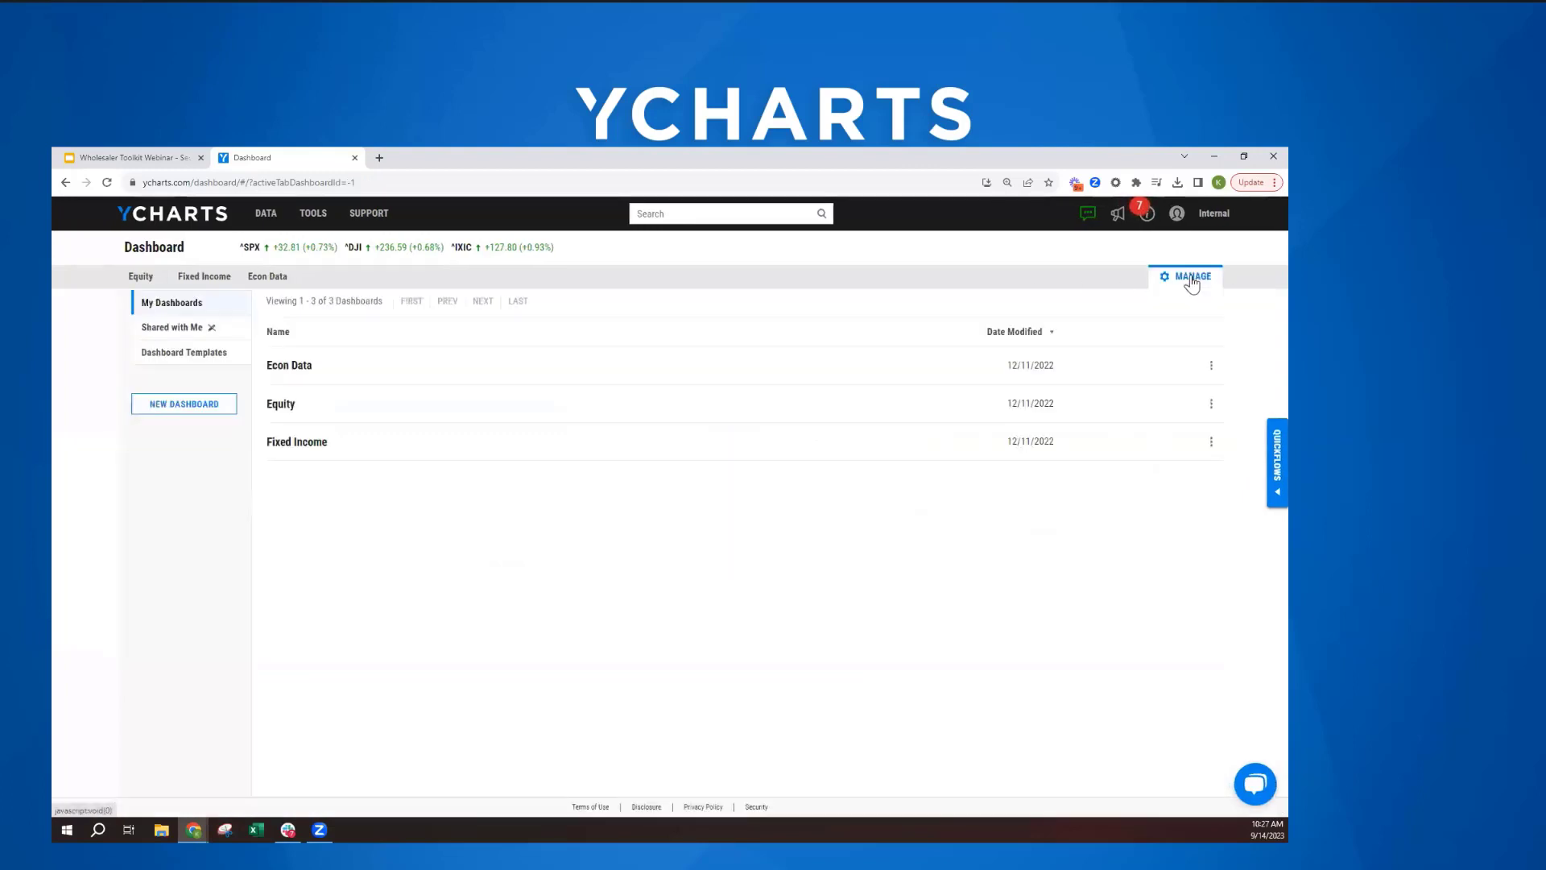
{"action": "left_click", "coordinate": [182, 406]}
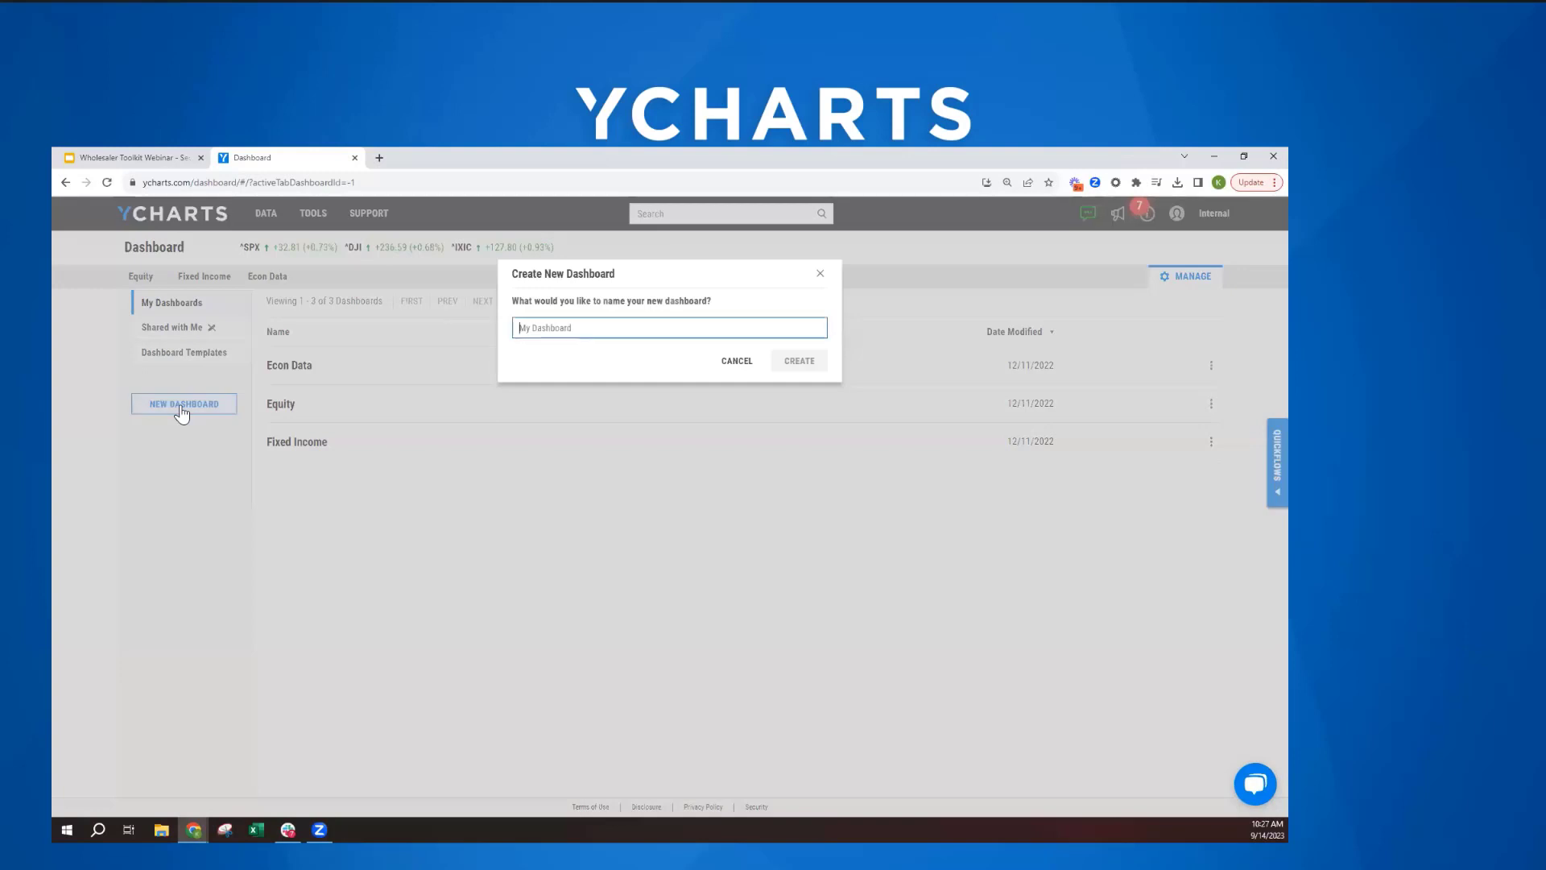
{"action": "type", "text": "Client Portfolios"}
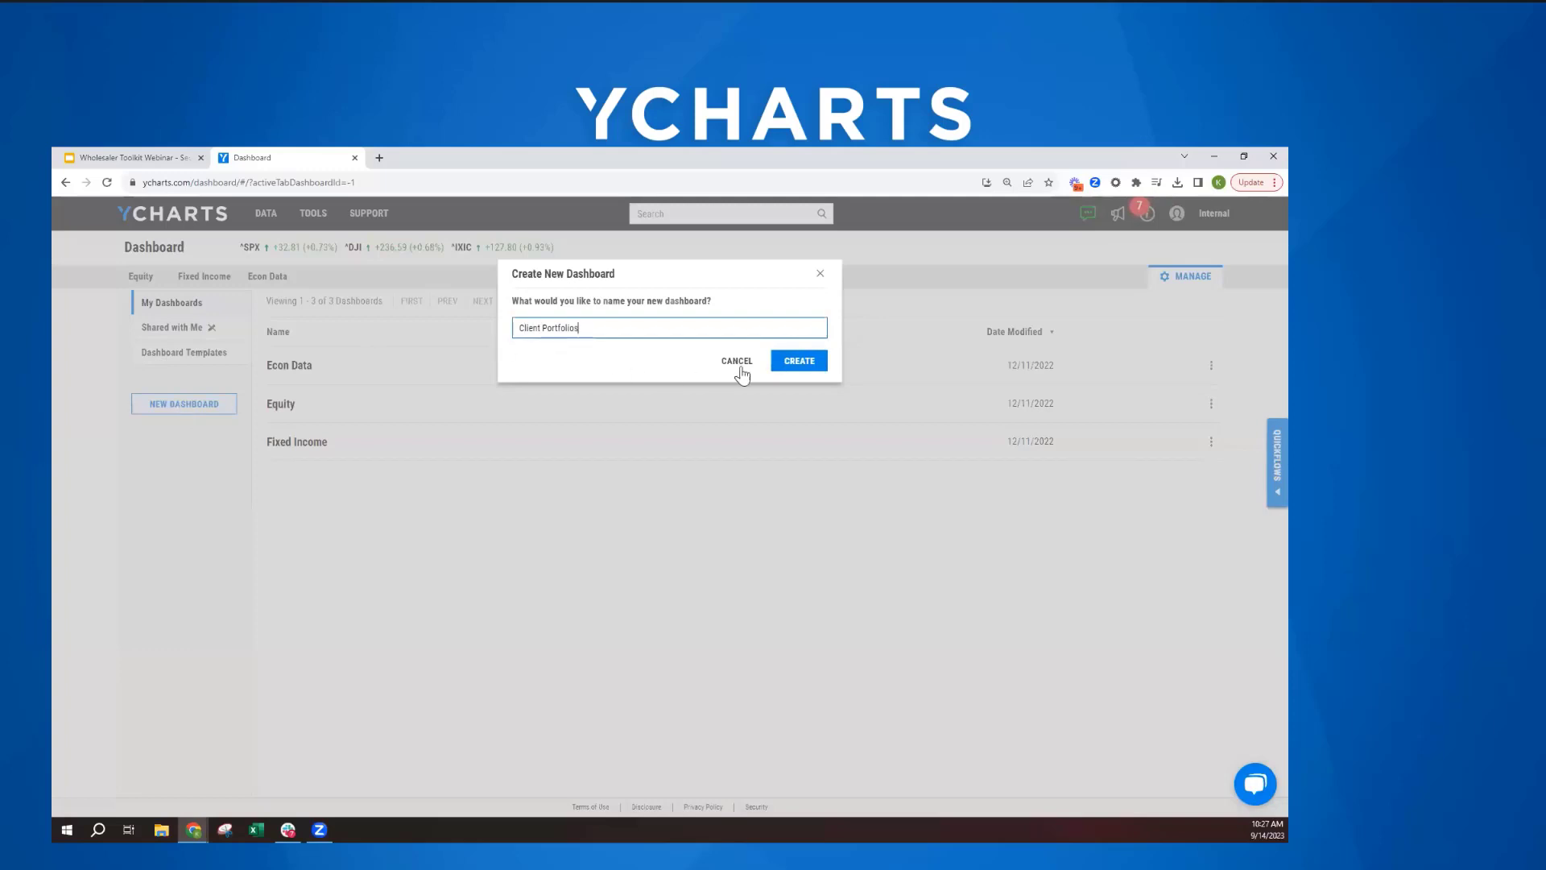
{"action": "left_click", "coordinate": [787, 361]}
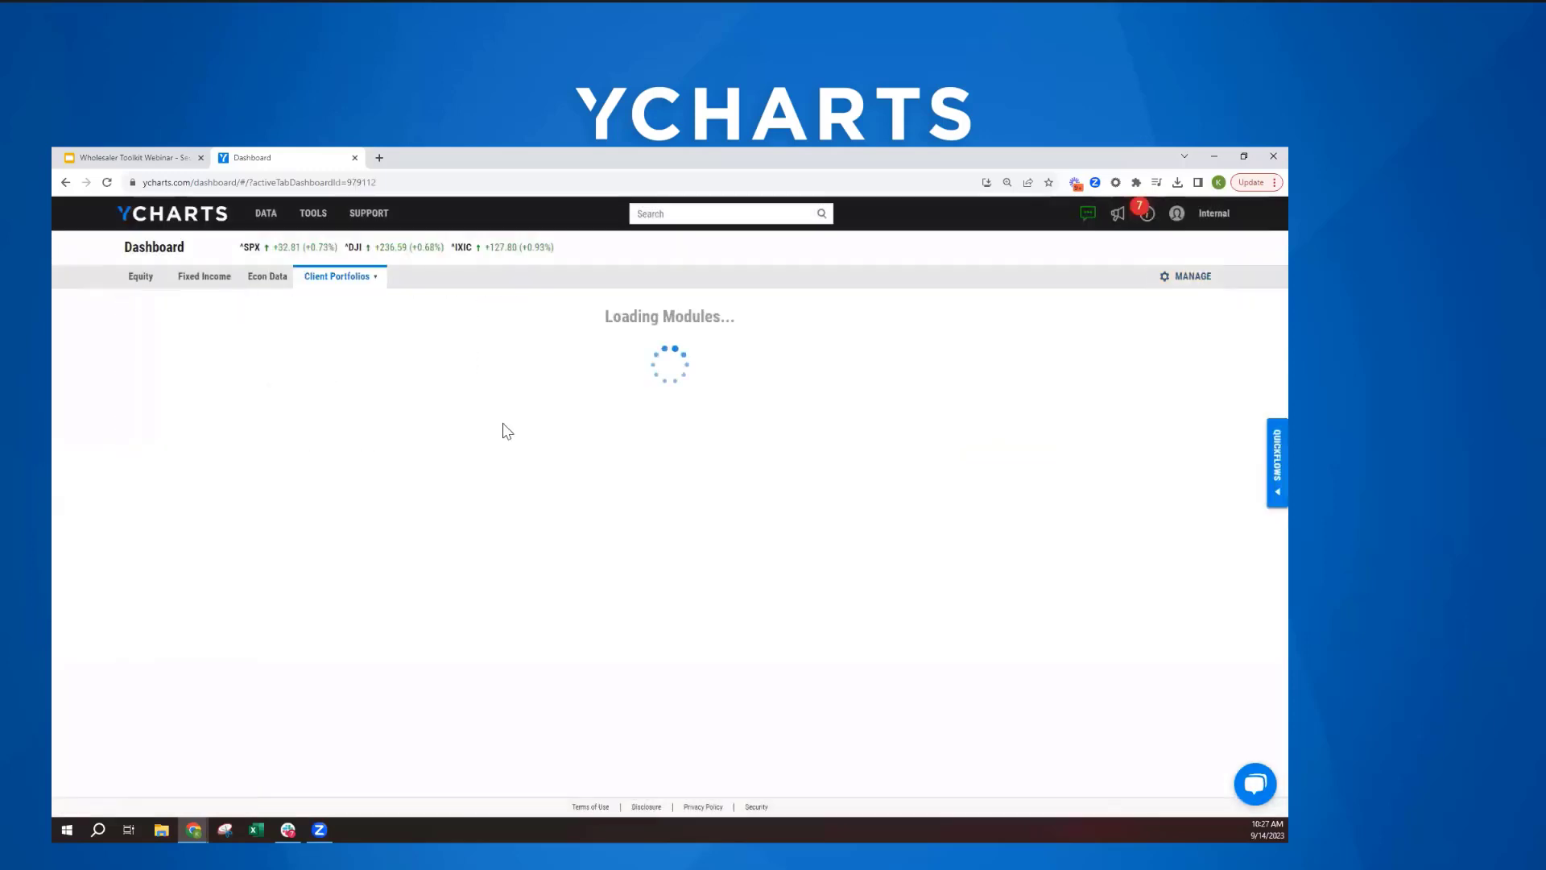
- Return to the Equity dashboard and open the gallery of dashboard templates for browsing
{"action": "left_click", "coordinate": [138, 278]}
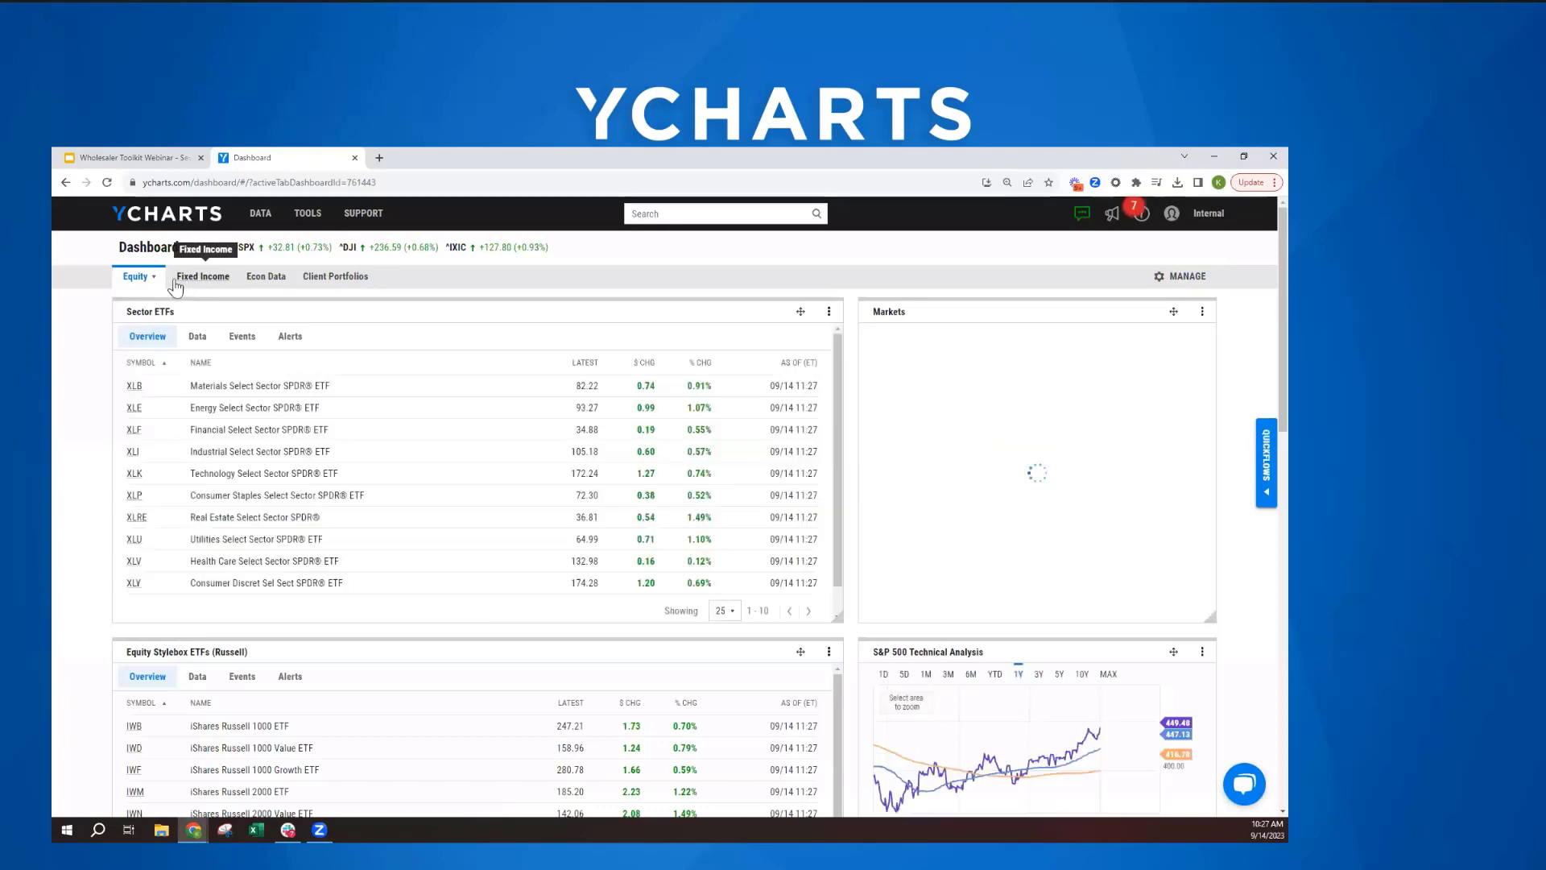
{"action": "left_click", "coordinate": [1182, 277]}
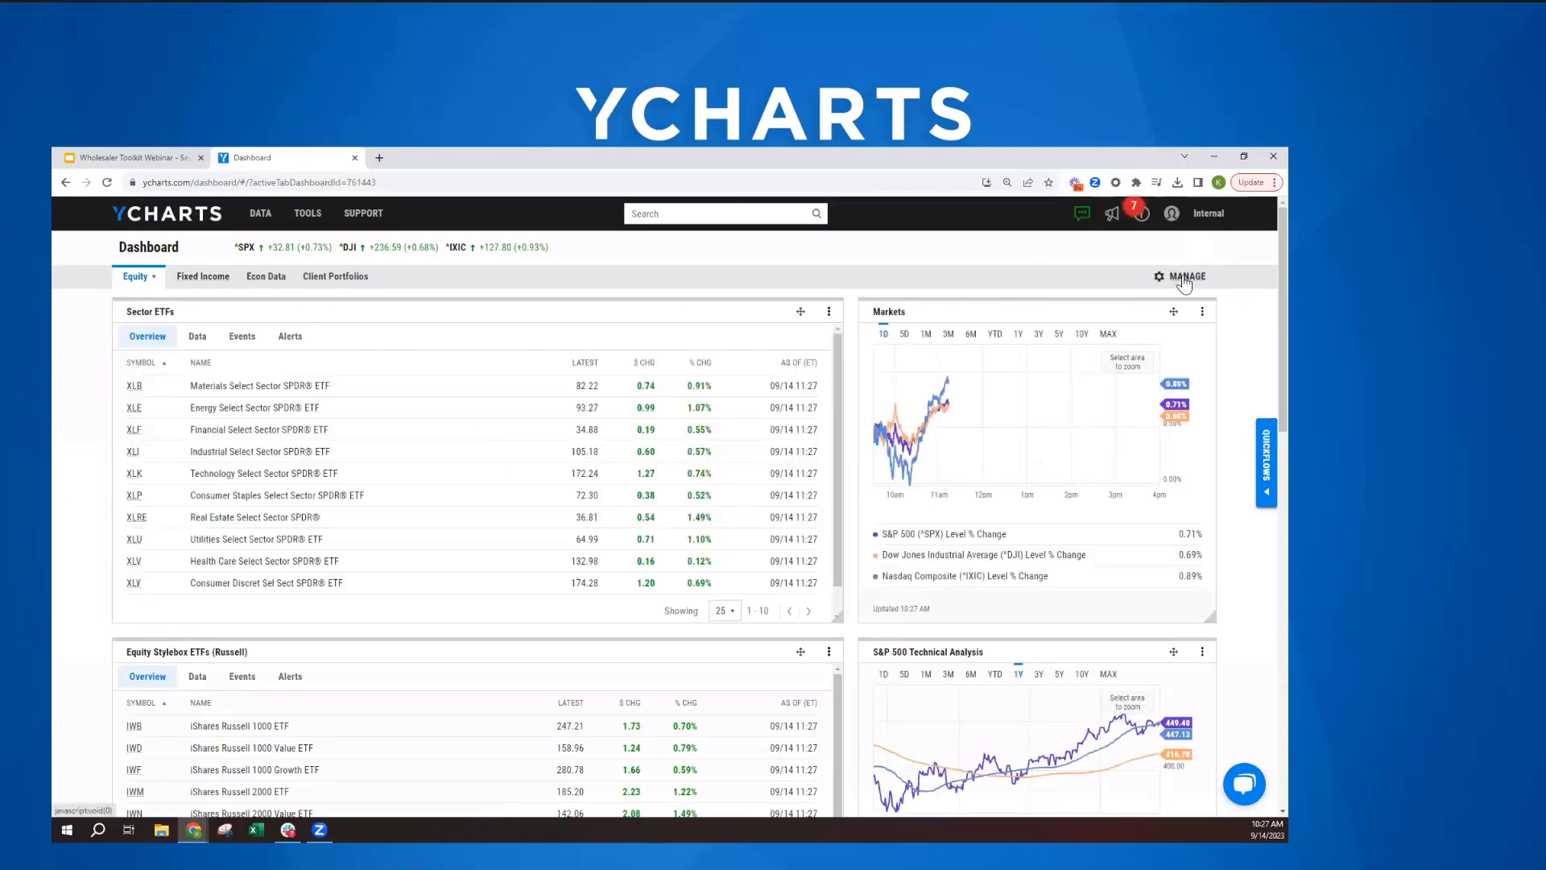
{"action": "left_click", "coordinate": [183, 355]}
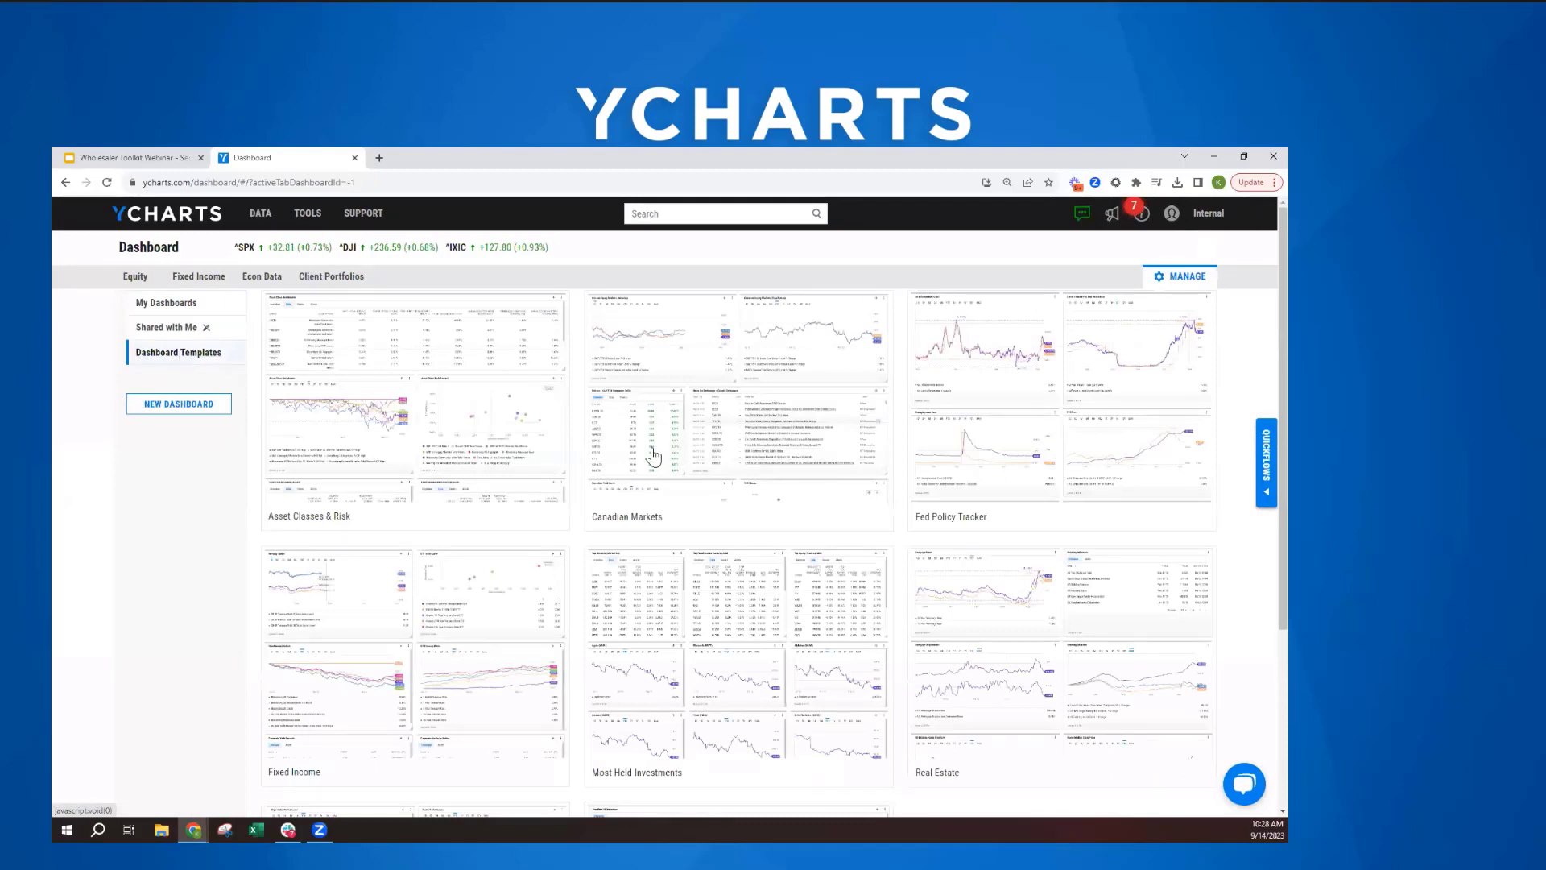
- Add a new watchlist module named "Top Clients" containing the client's current Morgan Stanley portfolio to the Client Portfolios dashboard, and widen the module
{"action": "left_click", "coordinate": [326, 278]}
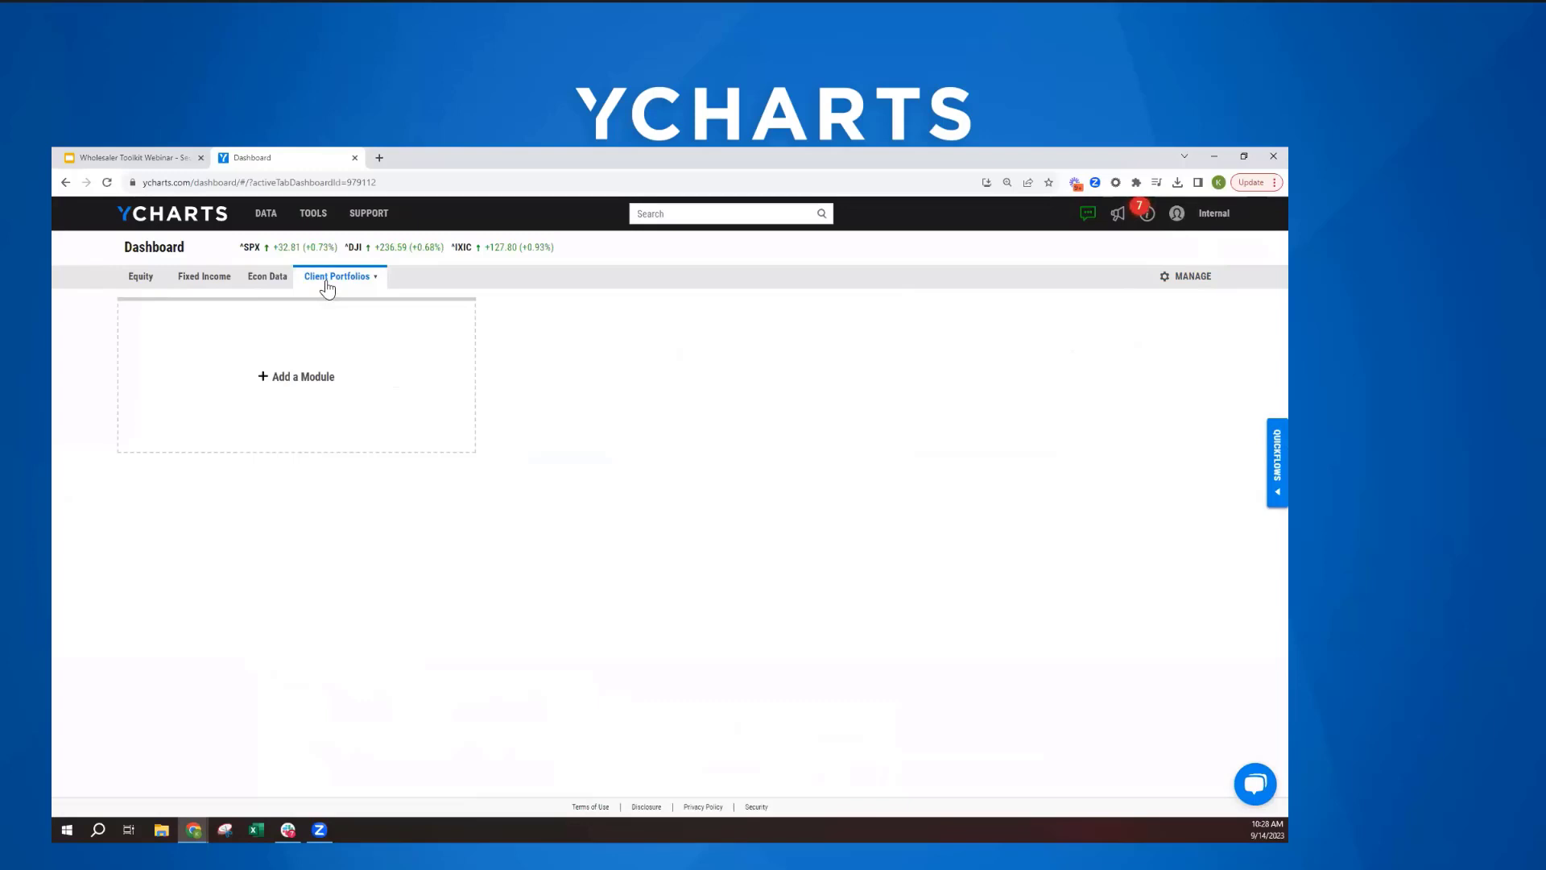
{"action": "left_click", "coordinate": [309, 378]}
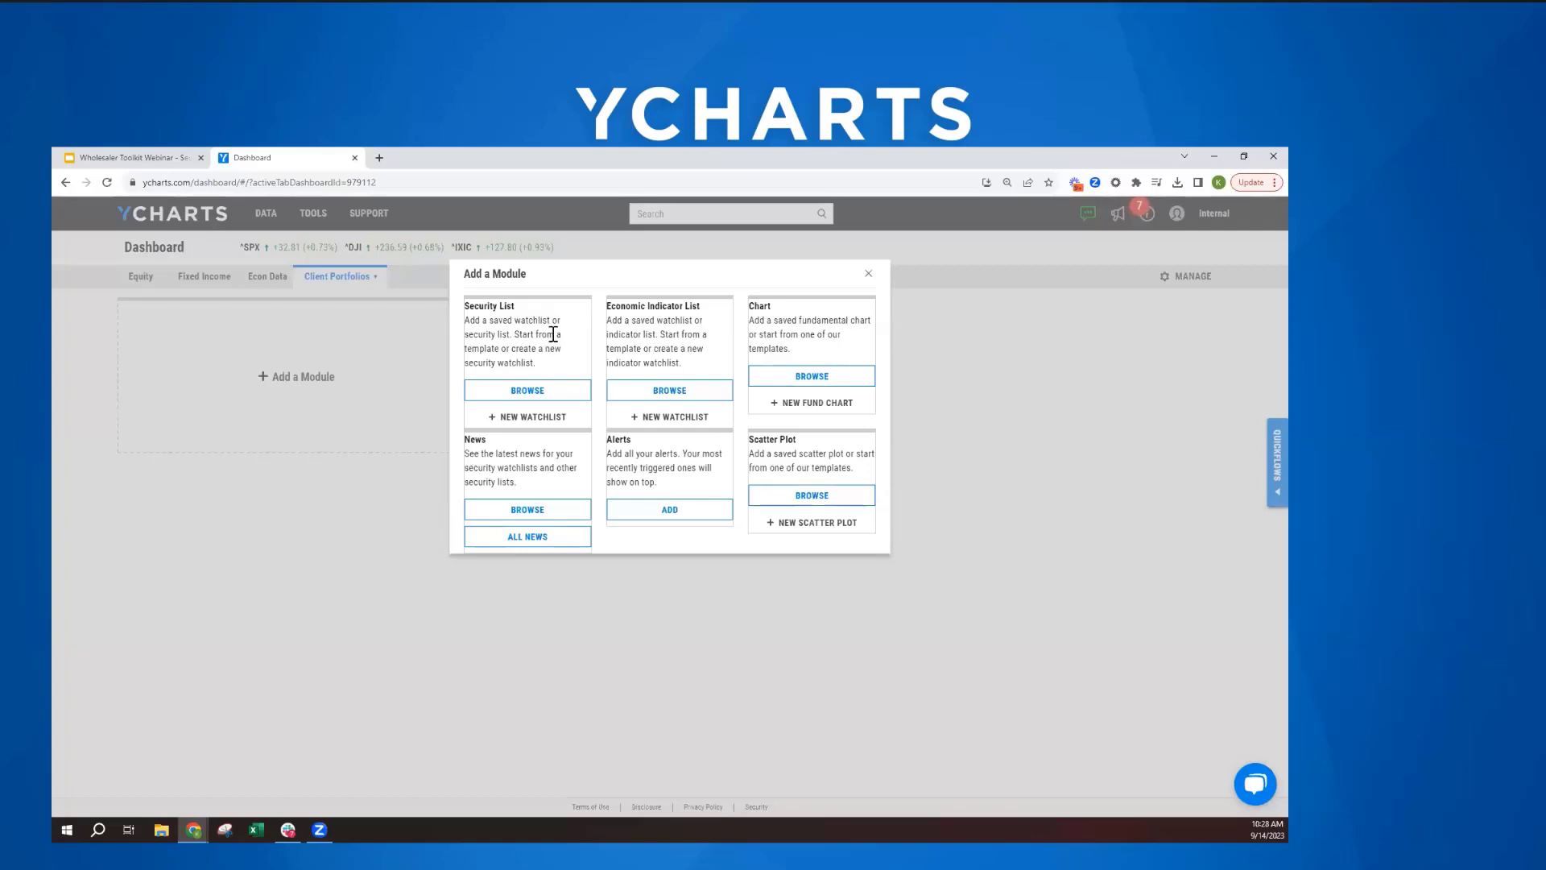
{"action": "left_click", "coordinate": [507, 417]}
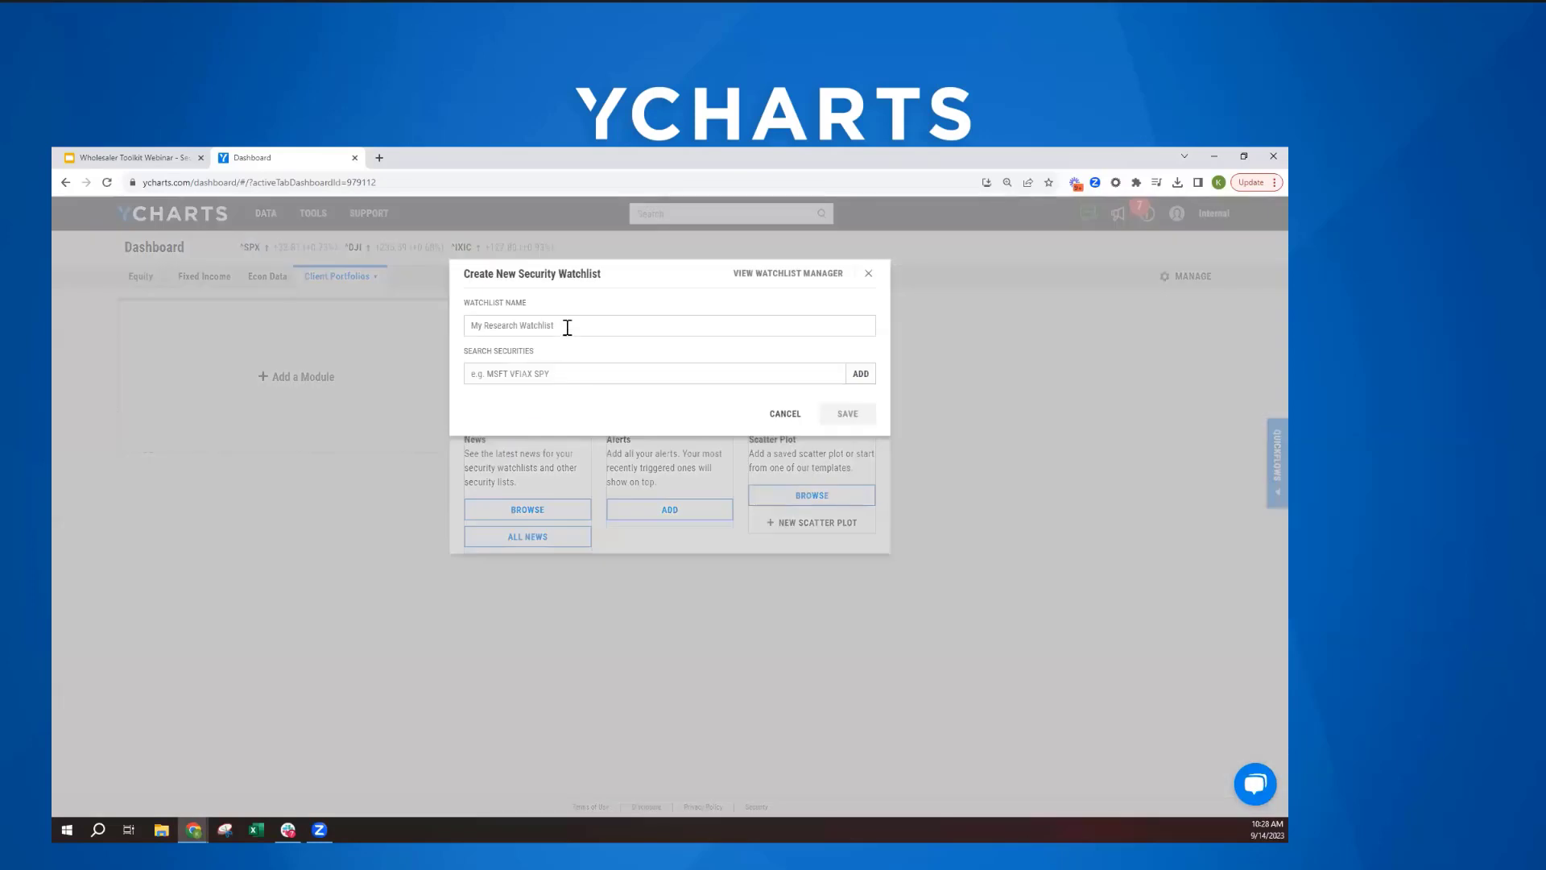
{"action": "left_click", "coordinate": [568, 327]}
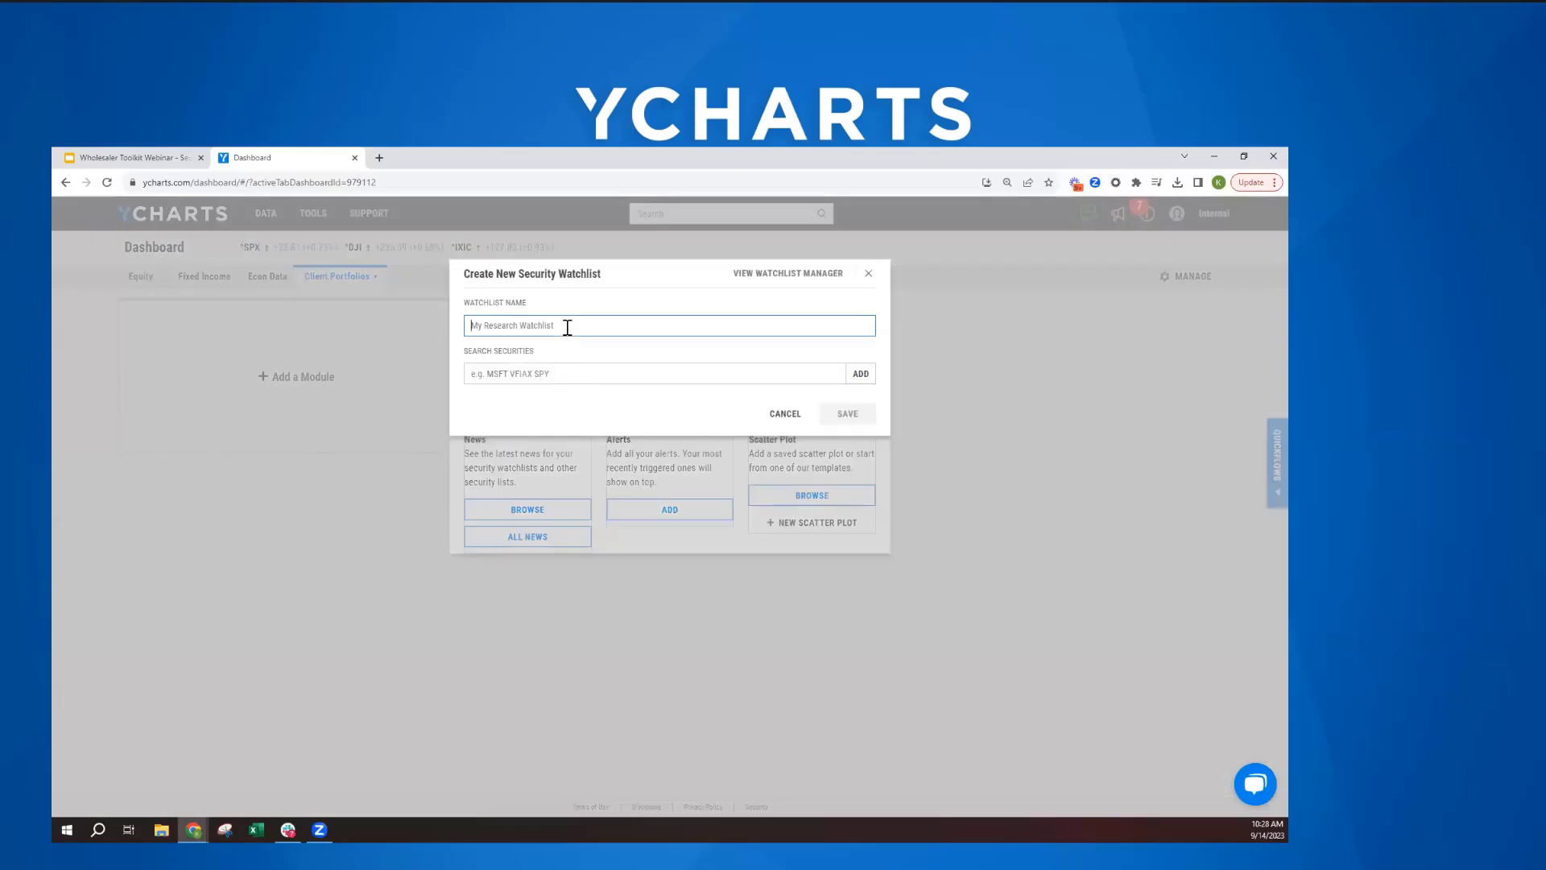
{"action": "type", "text": "Top Clients"}
{"action": "left_click", "coordinate": [545, 373]}
{"action": "type", "text": "jane doe"}
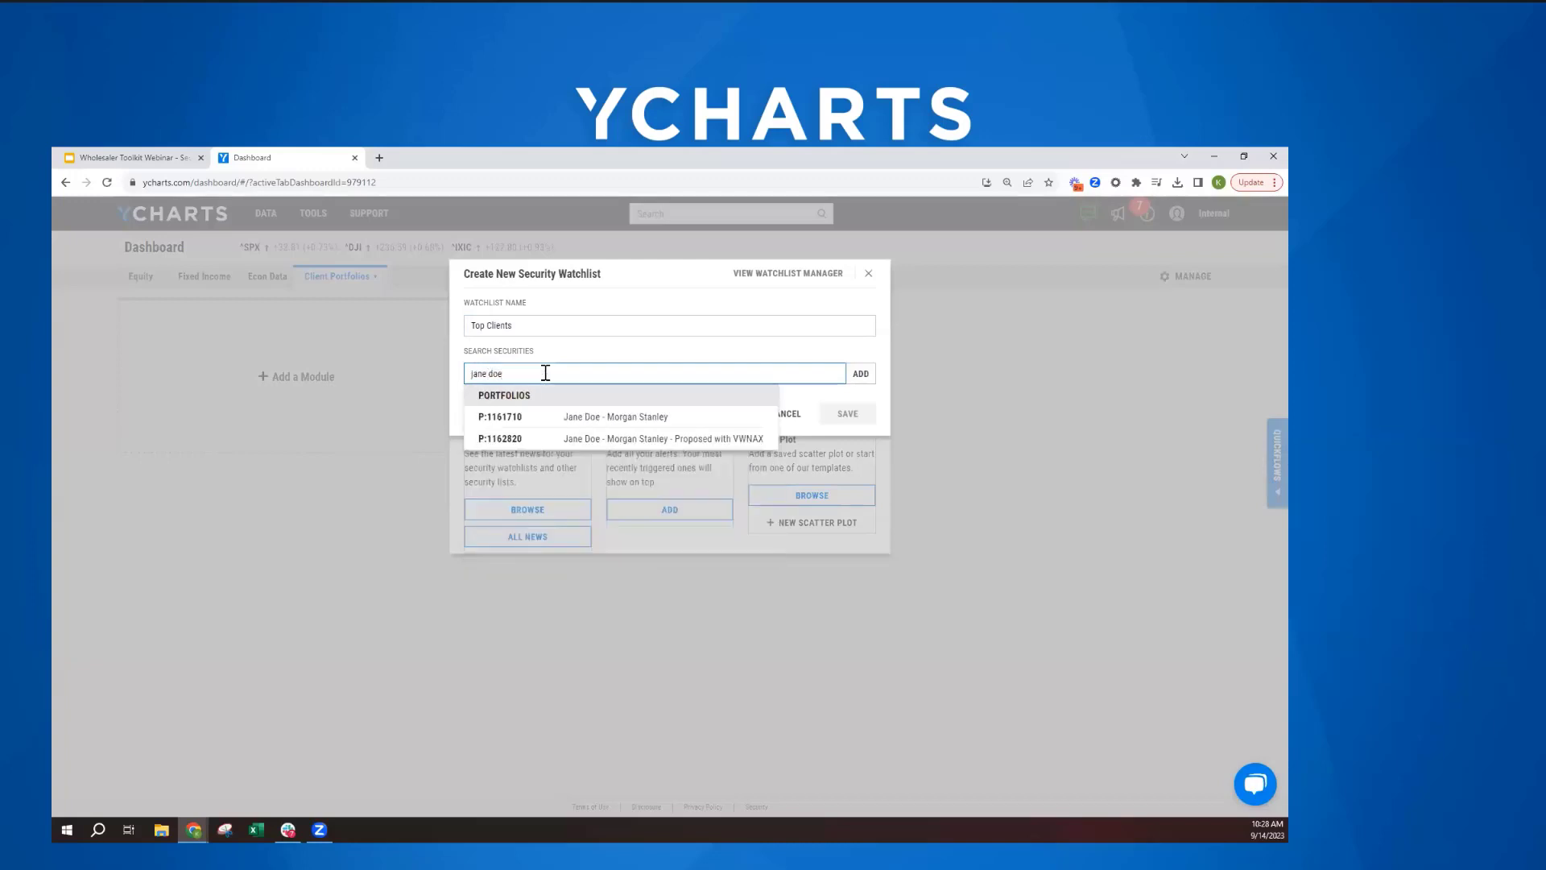
{"action": "left_click", "coordinate": [550, 420]}
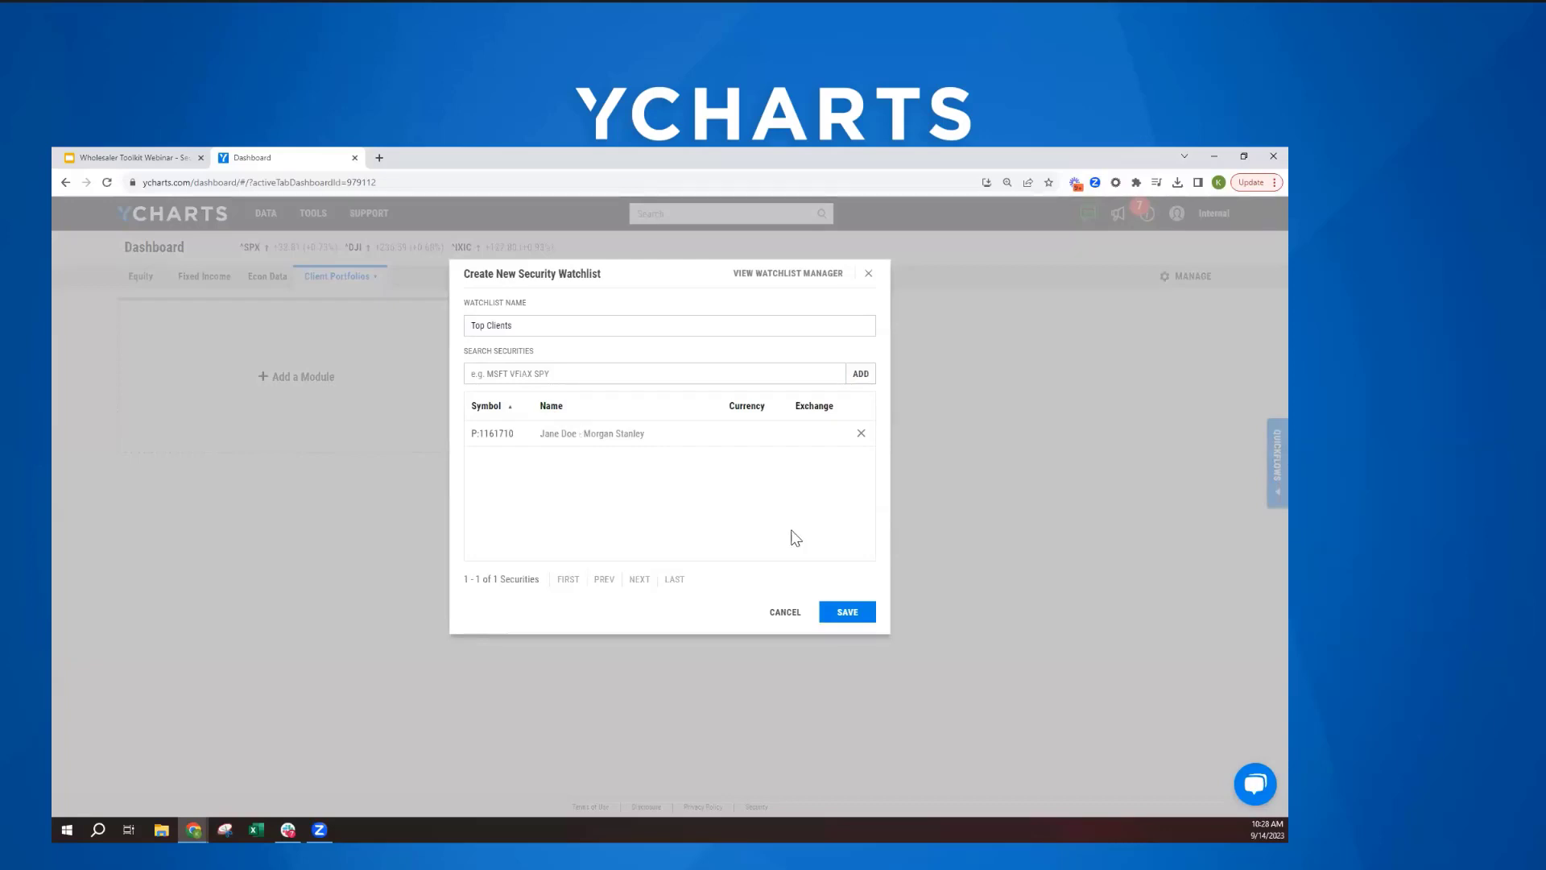
{"action": "left_click", "coordinate": [844, 613]}
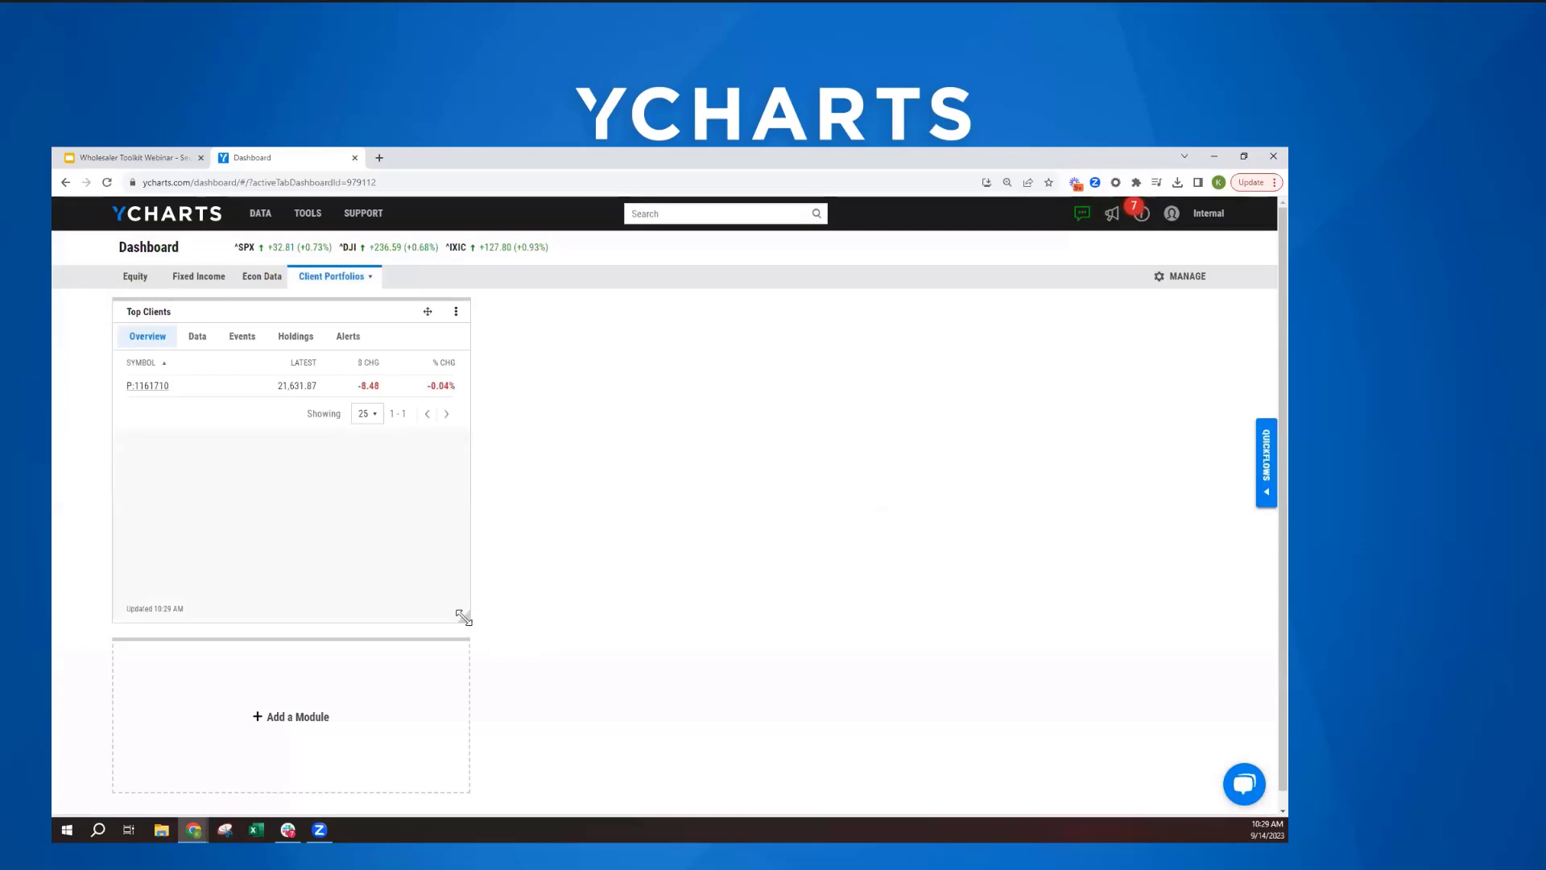
{"action": "left_click_drag", "start_coordinate": [465, 617], "coordinate": [628, 635]}
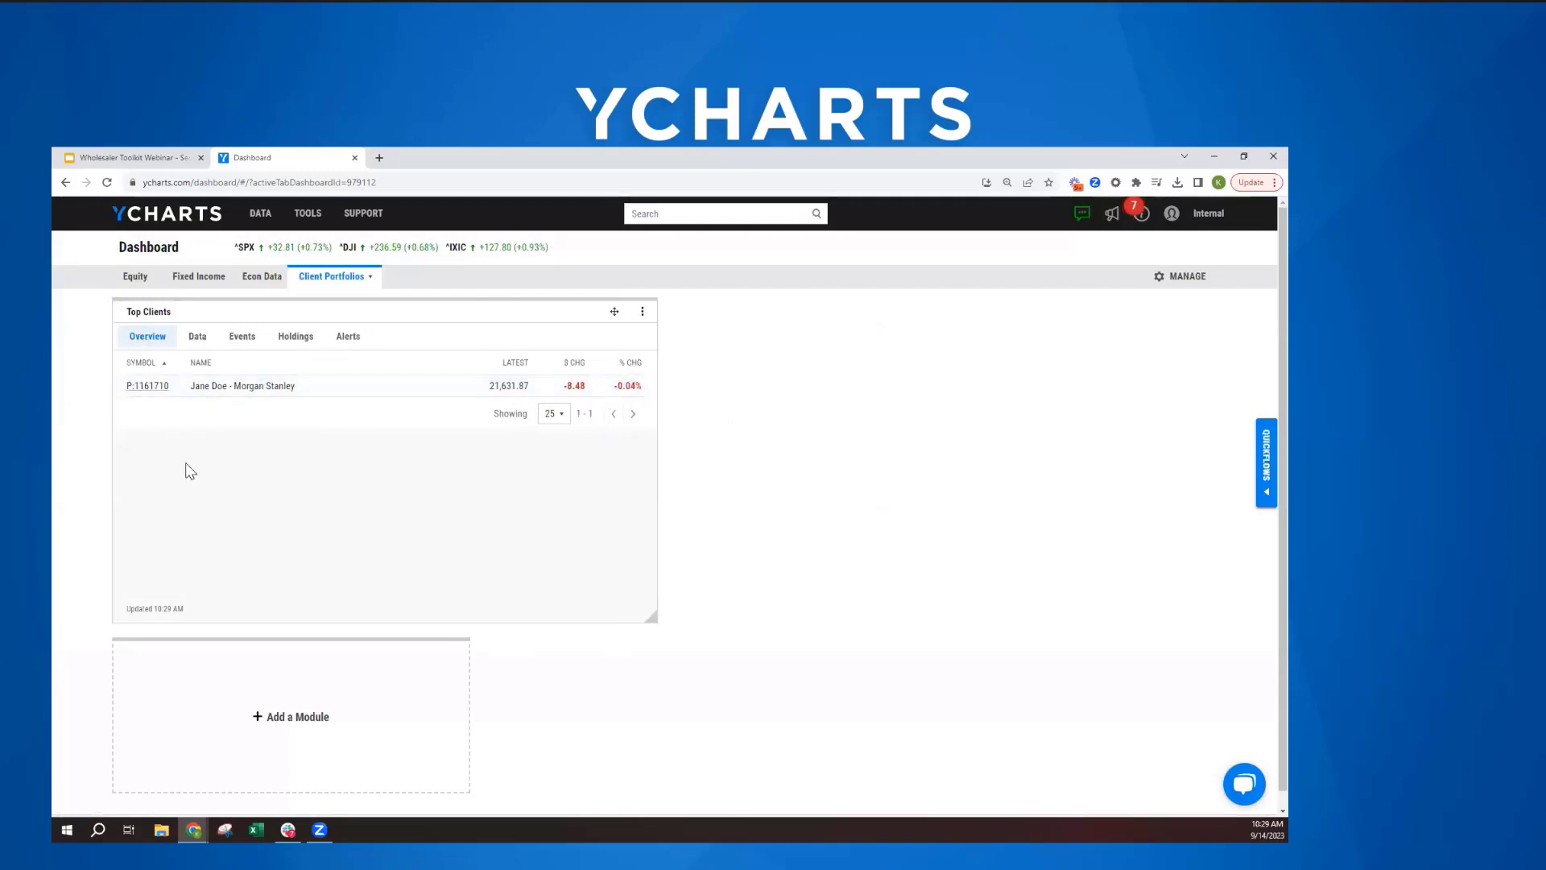
- Add the Year to Date Total Returns (Daily) metric to the Top Clients data columns, placed between the 1 month and 1 year returns
{"action": "left_click", "coordinate": [197, 338]}
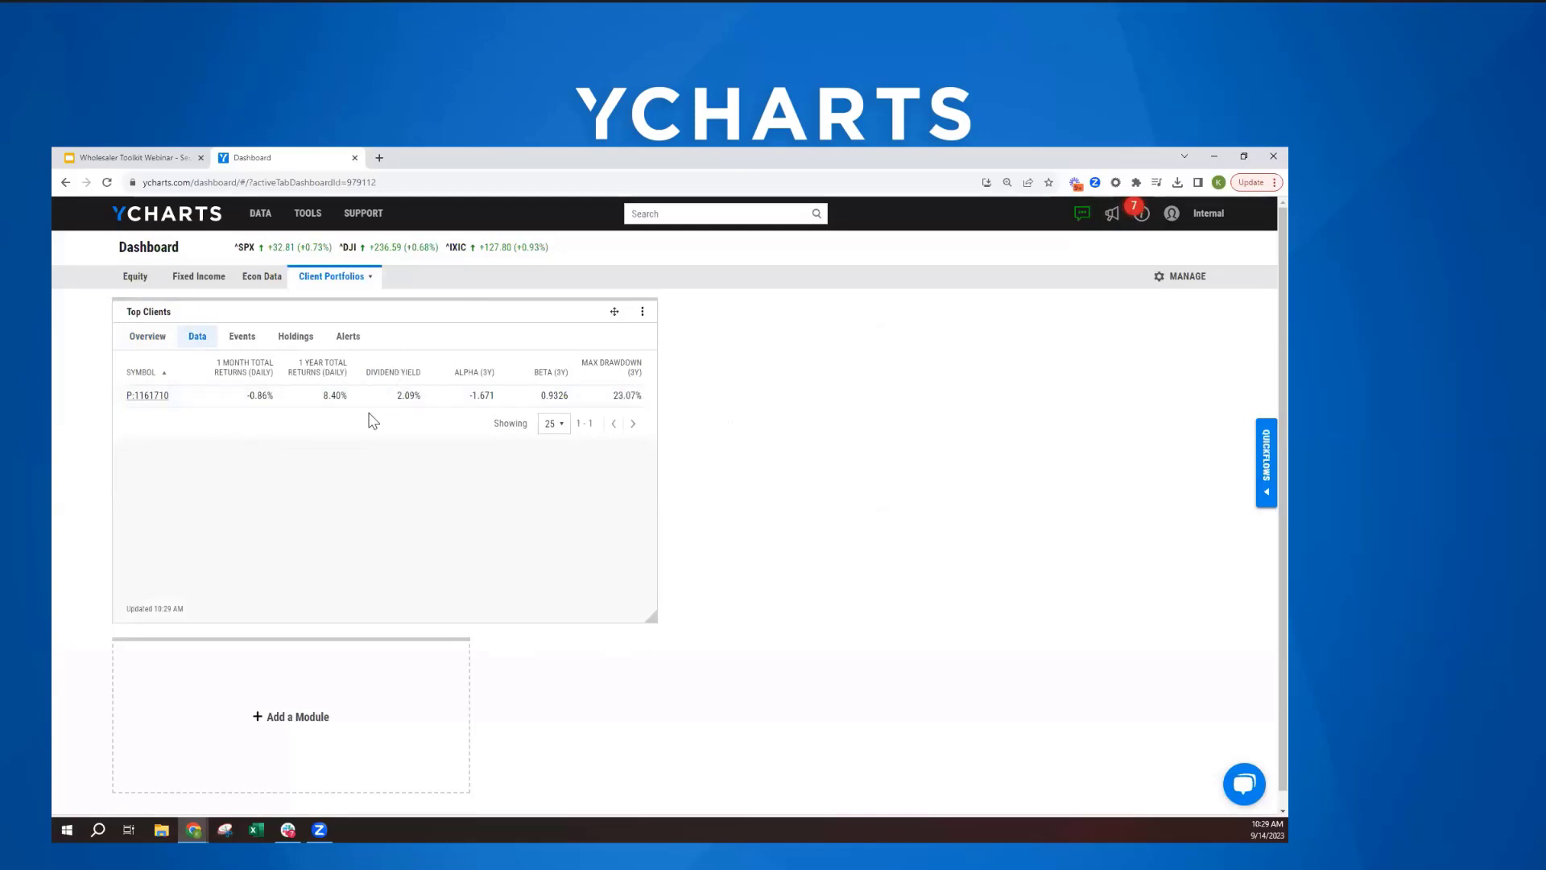
{"action": "left_click", "coordinate": [642, 312]}
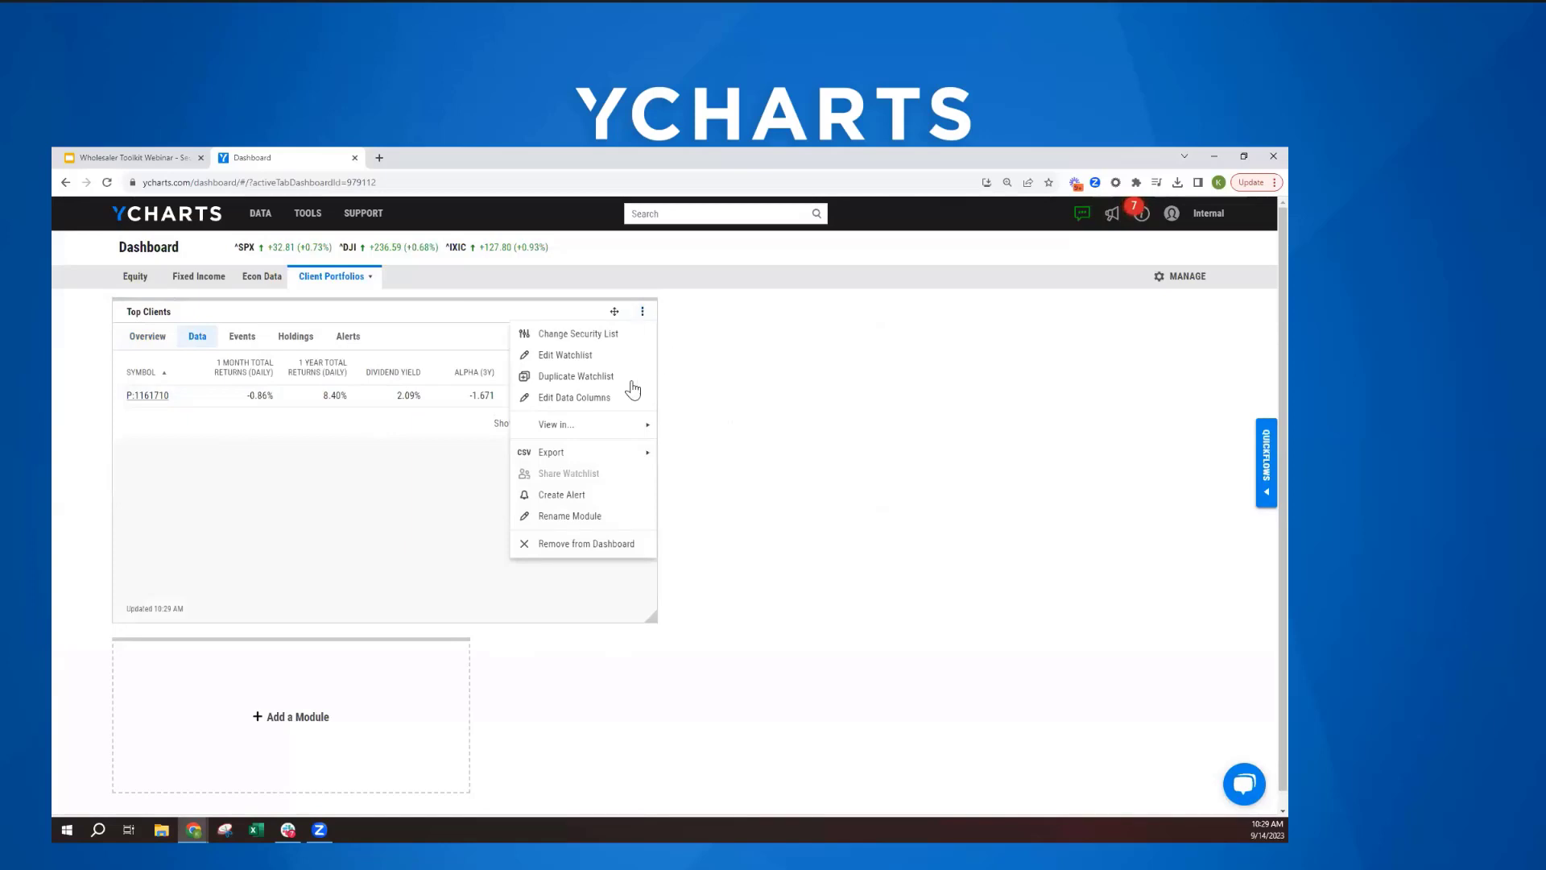
{"action": "left_click", "coordinate": [578, 398]}
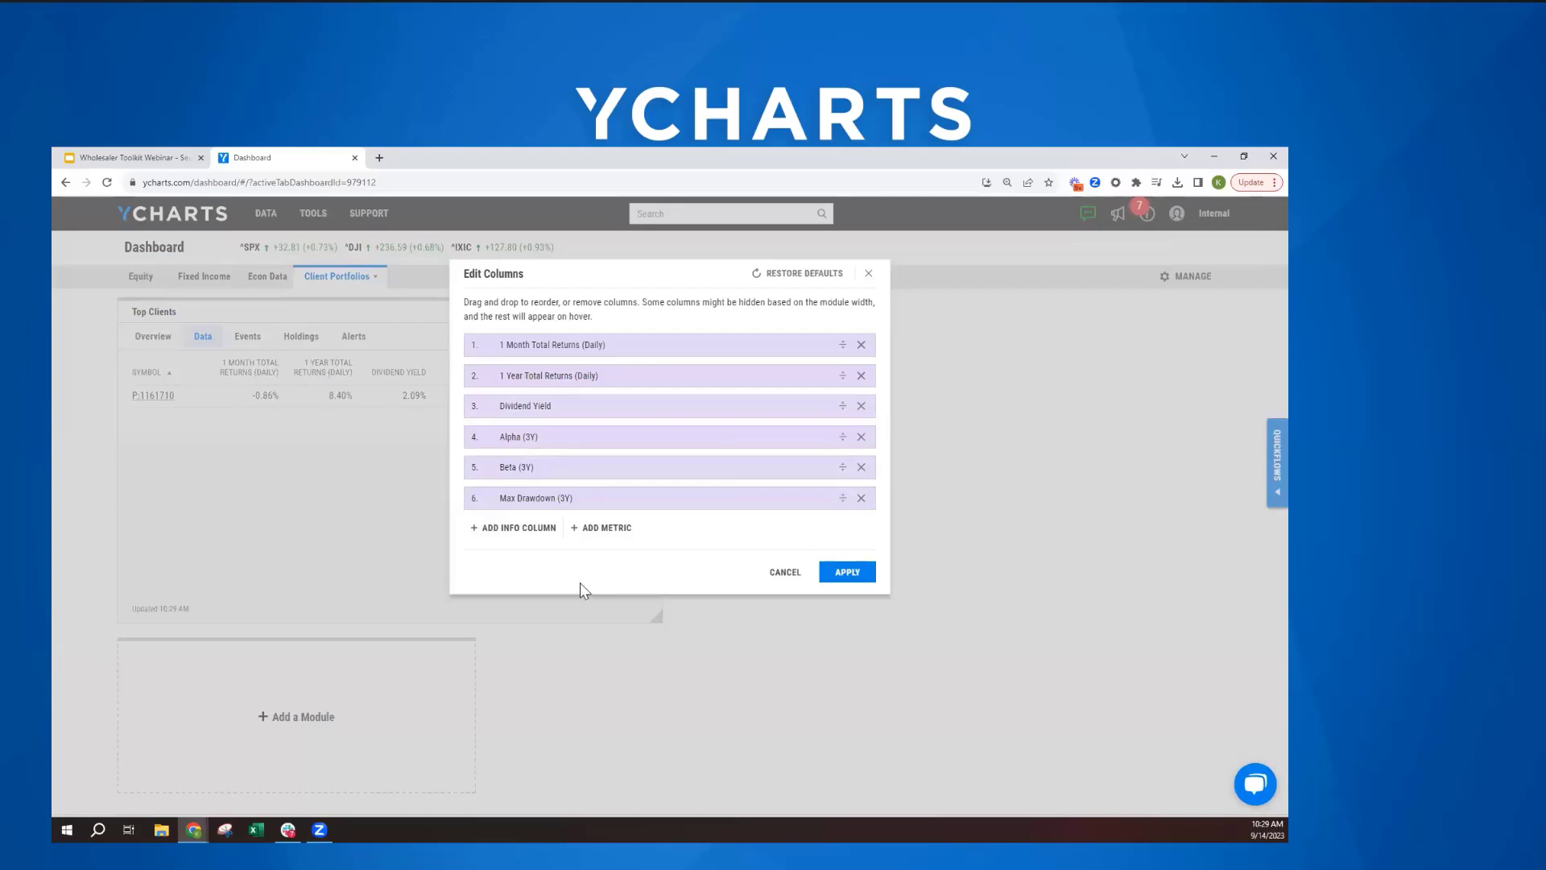
{"action": "left_click", "coordinate": [598, 528]}
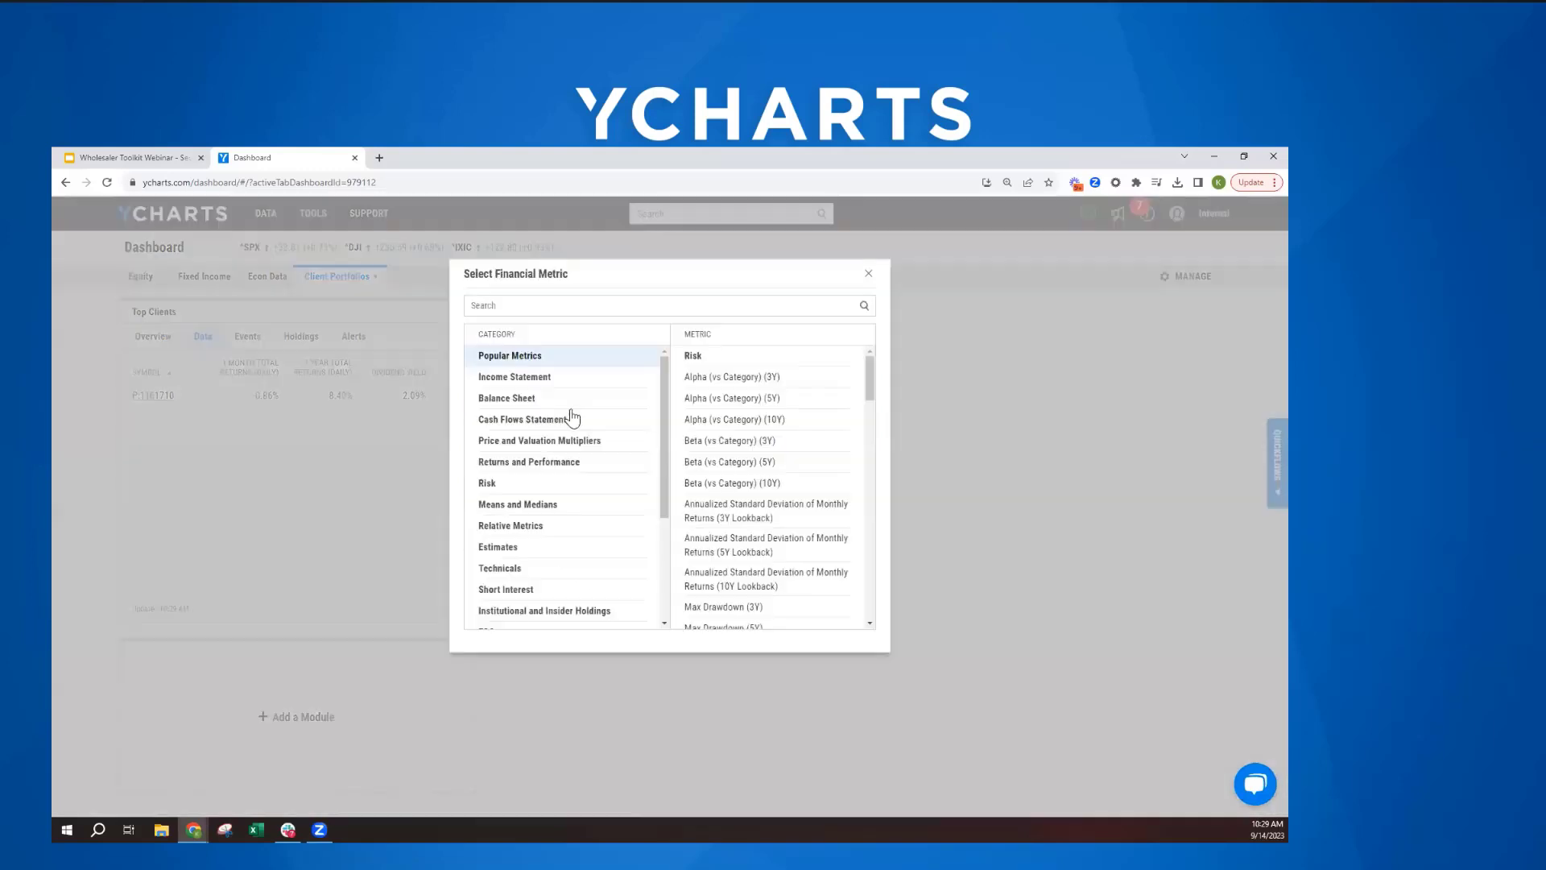
{"action": "left_click", "coordinate": [556, 306]}
{"action": "type", "text": "ytd"}
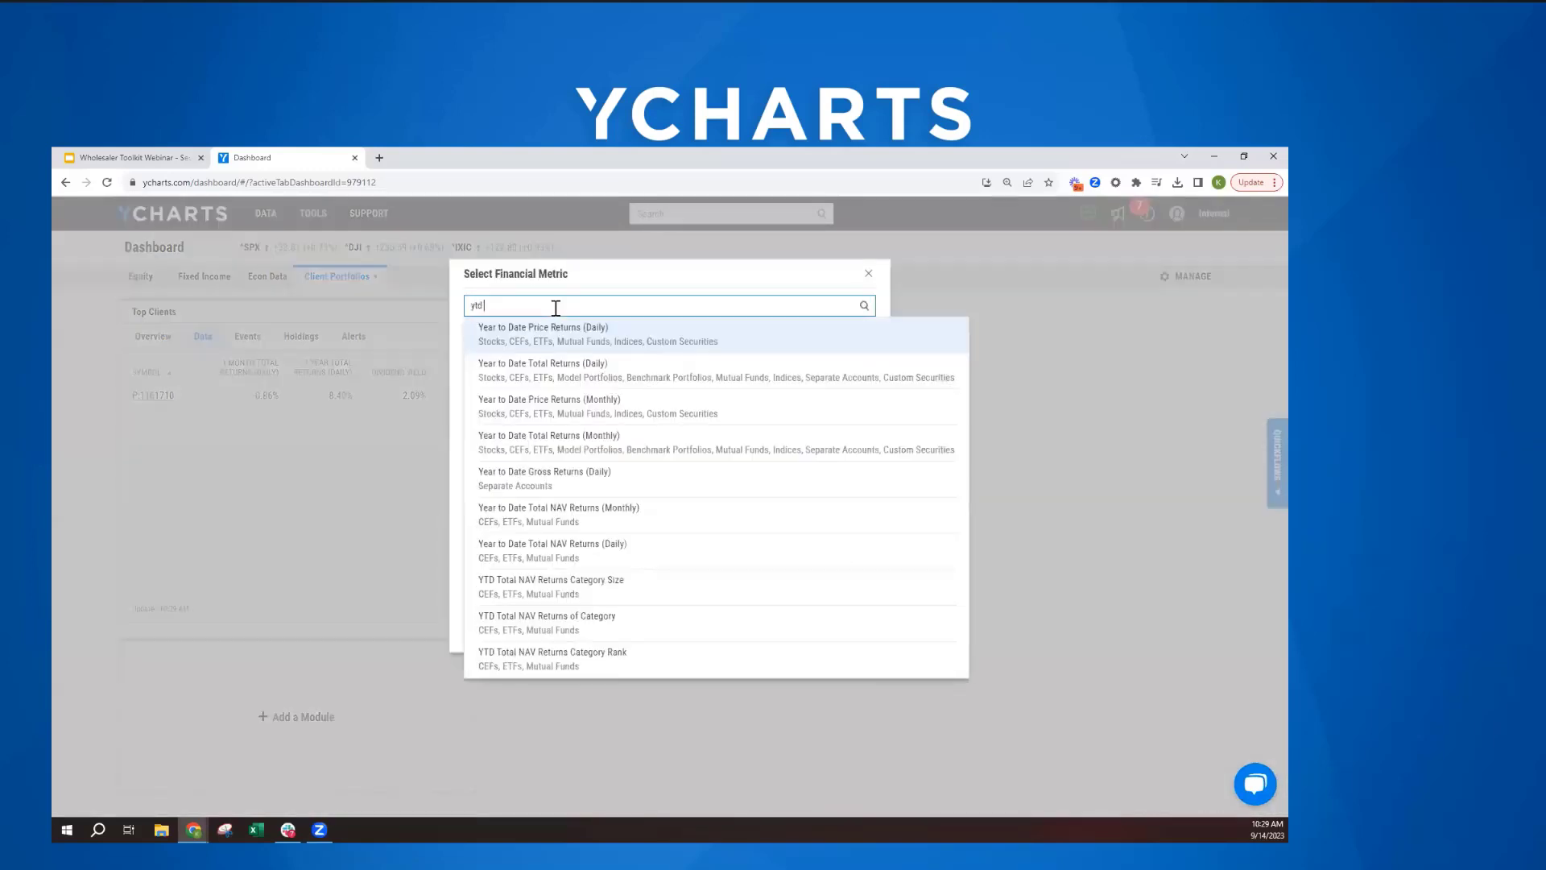
{"action": "left_click", "coordinate": [530, 371]}
{"action": "left_click_drag", "start_coordinate": [843, 529], "coordinate": [850, 376]}
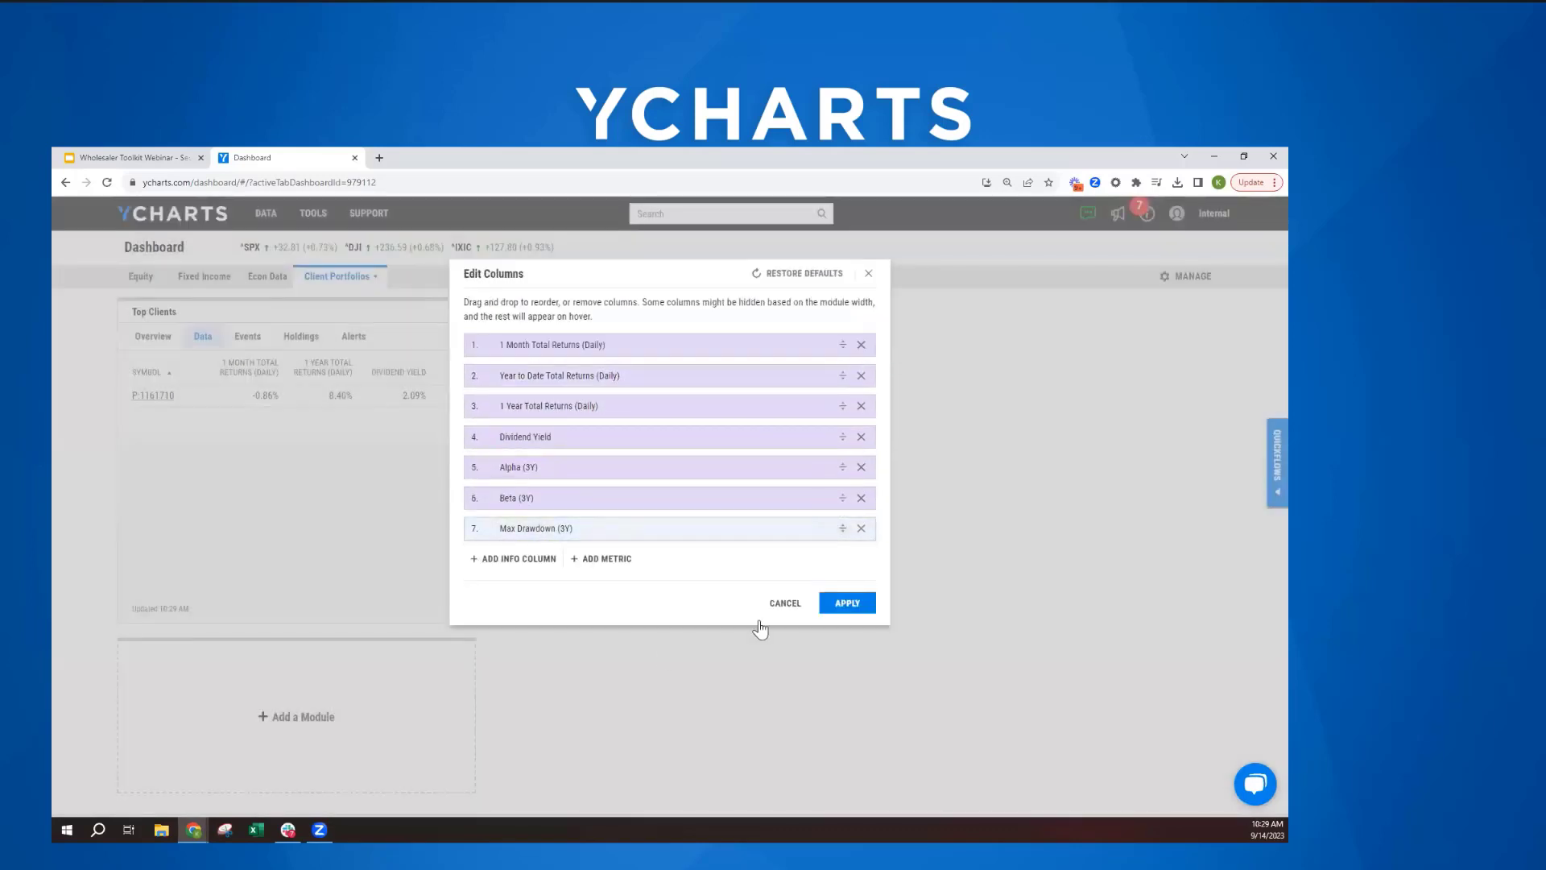
- Add the Security Name info column as the first data column of the Top Clients module and apply the column changes
{"action": "left_click", "coordinate": [493, 562]}
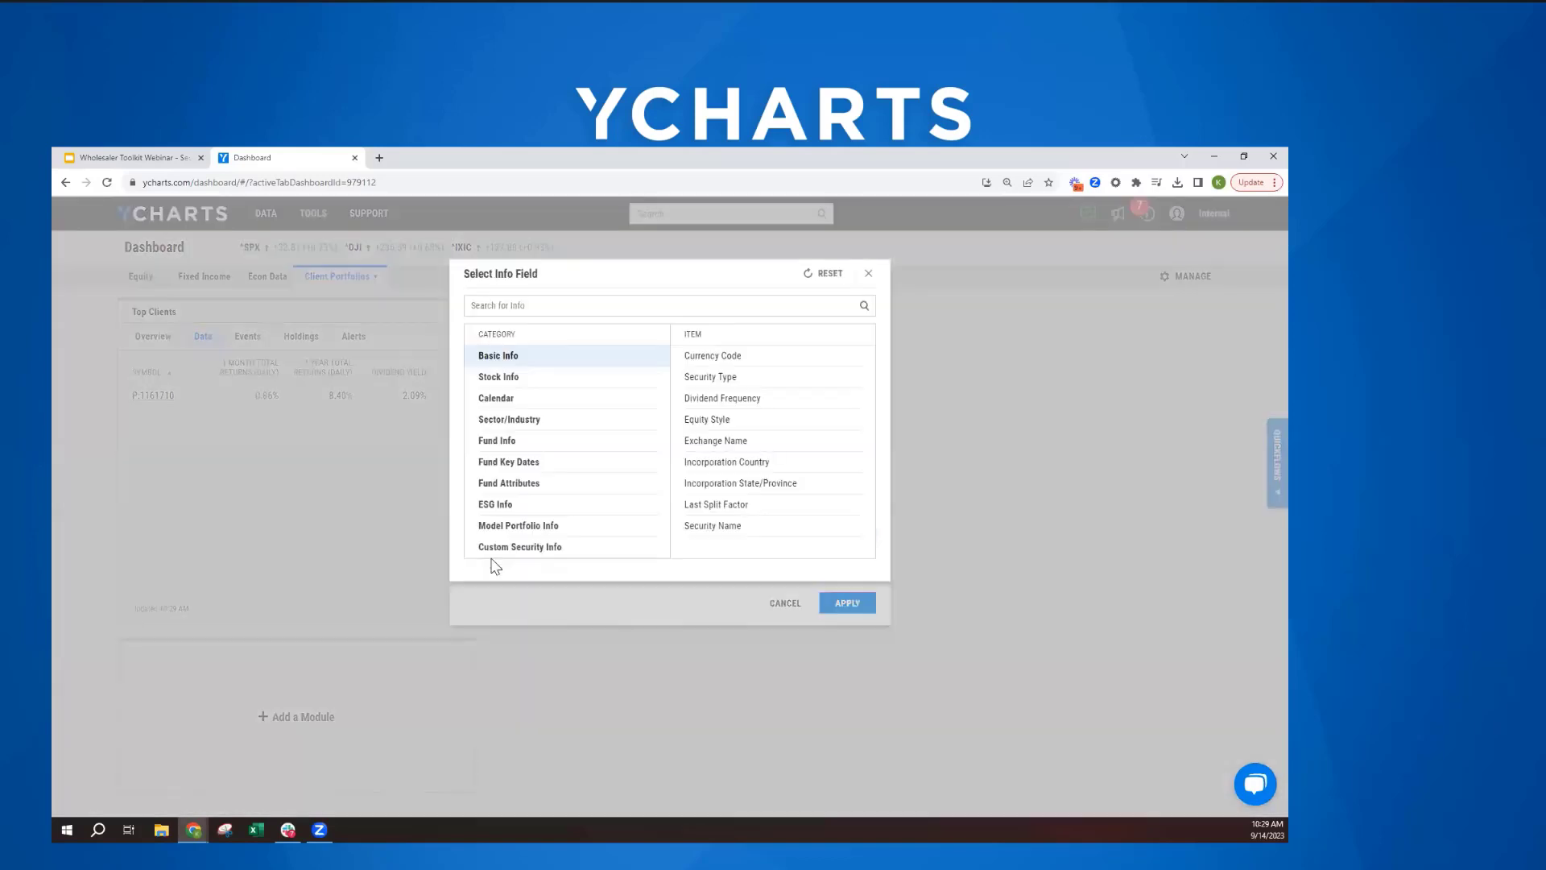
{"action": "left_click", "coordinate": [710, 526]}
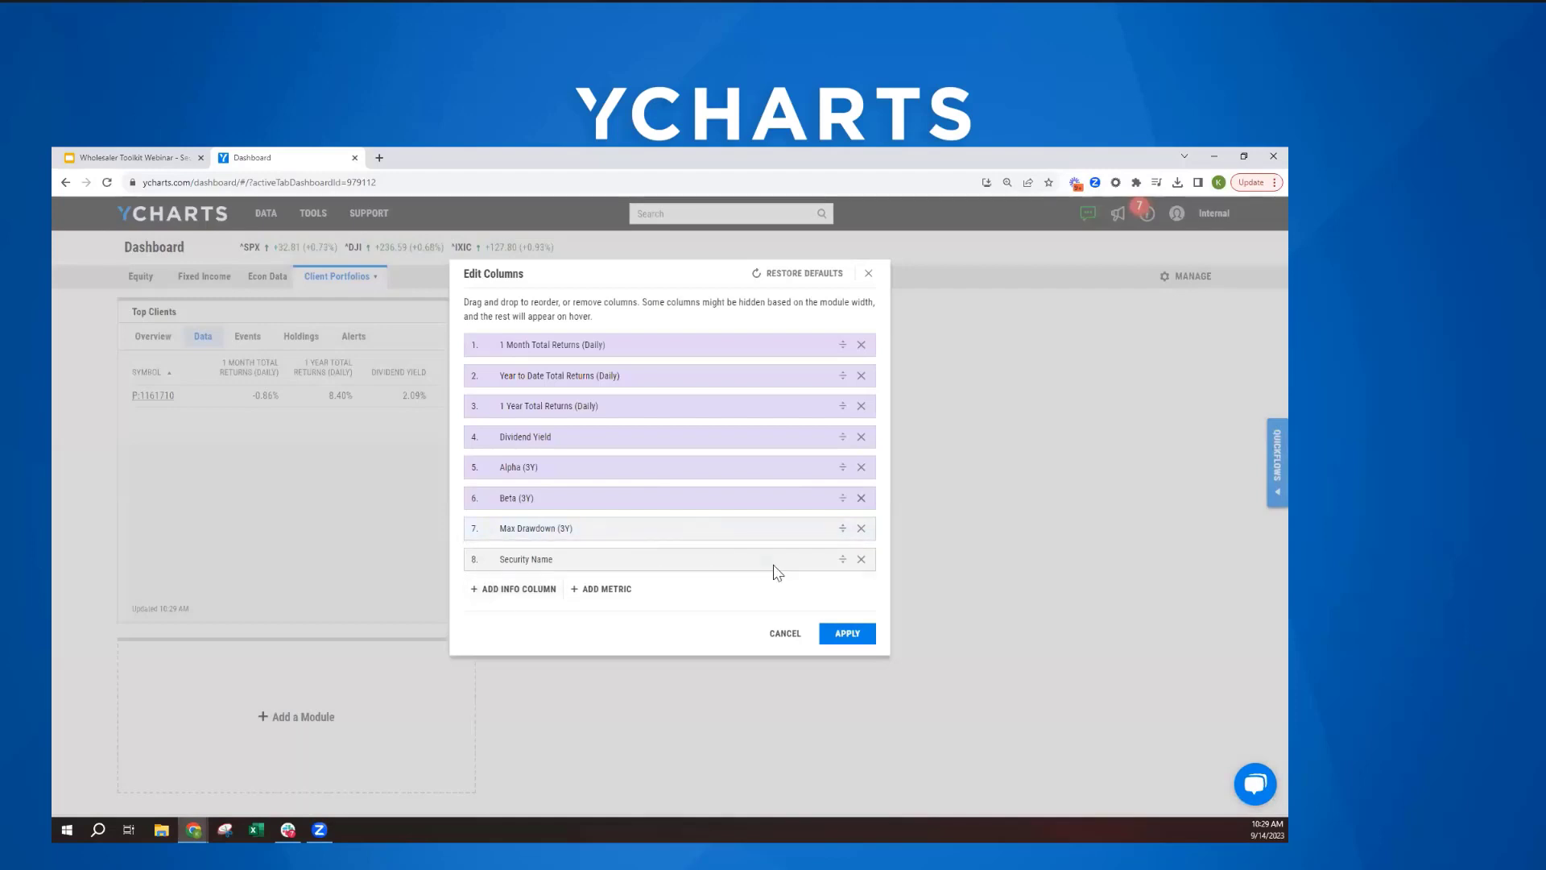
{"action": "left_click_drag", "start_coordinate": [841, 558], "coordinate": [852, 345]}
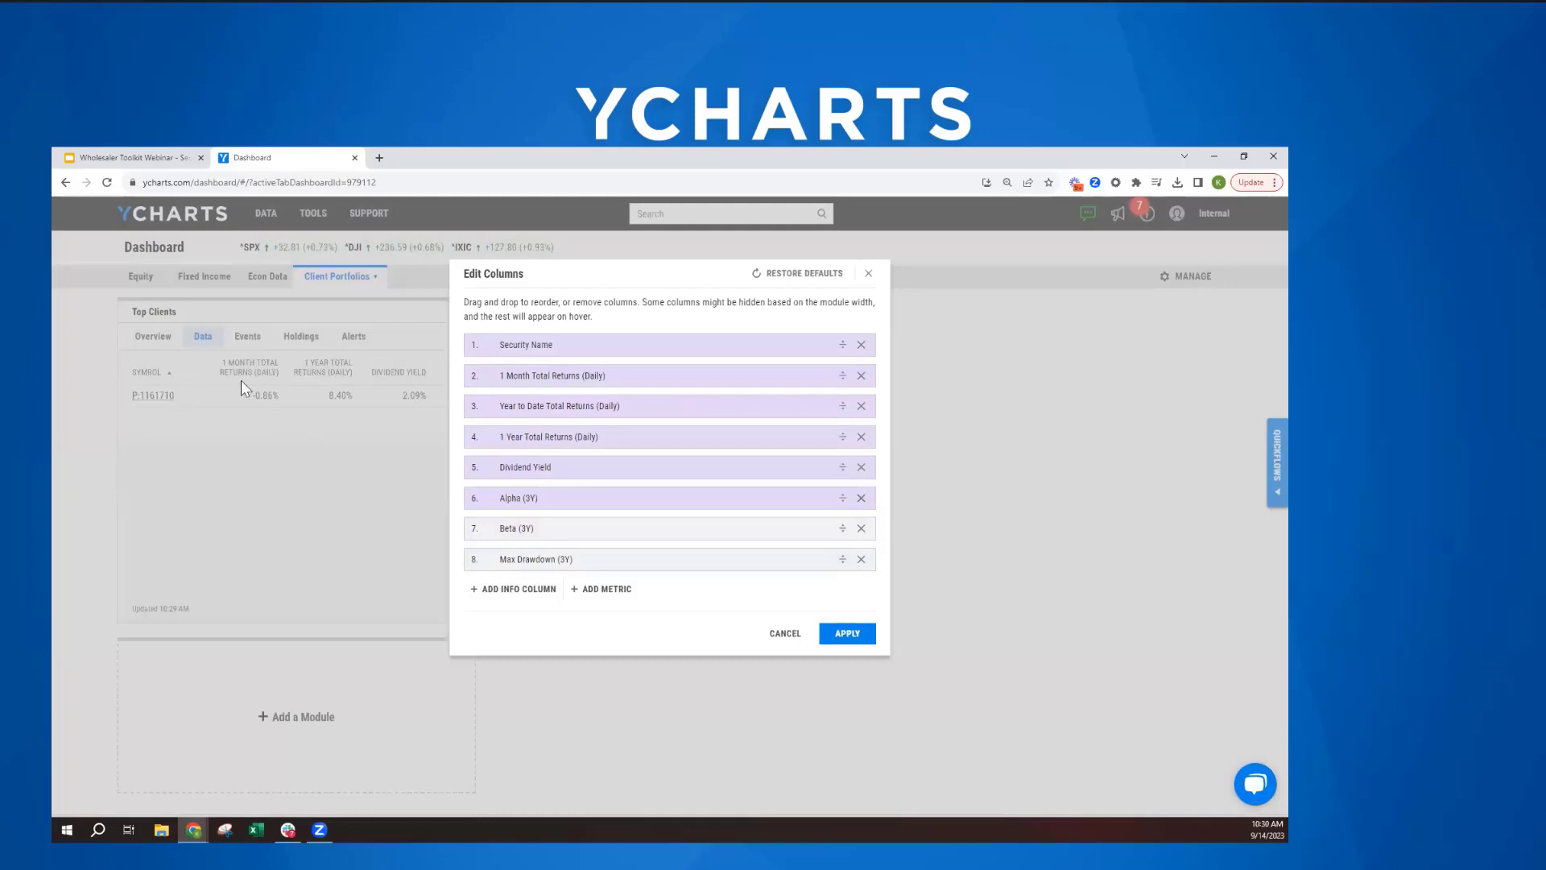
{"action": "left_click", "coordinate": [841, 636]}
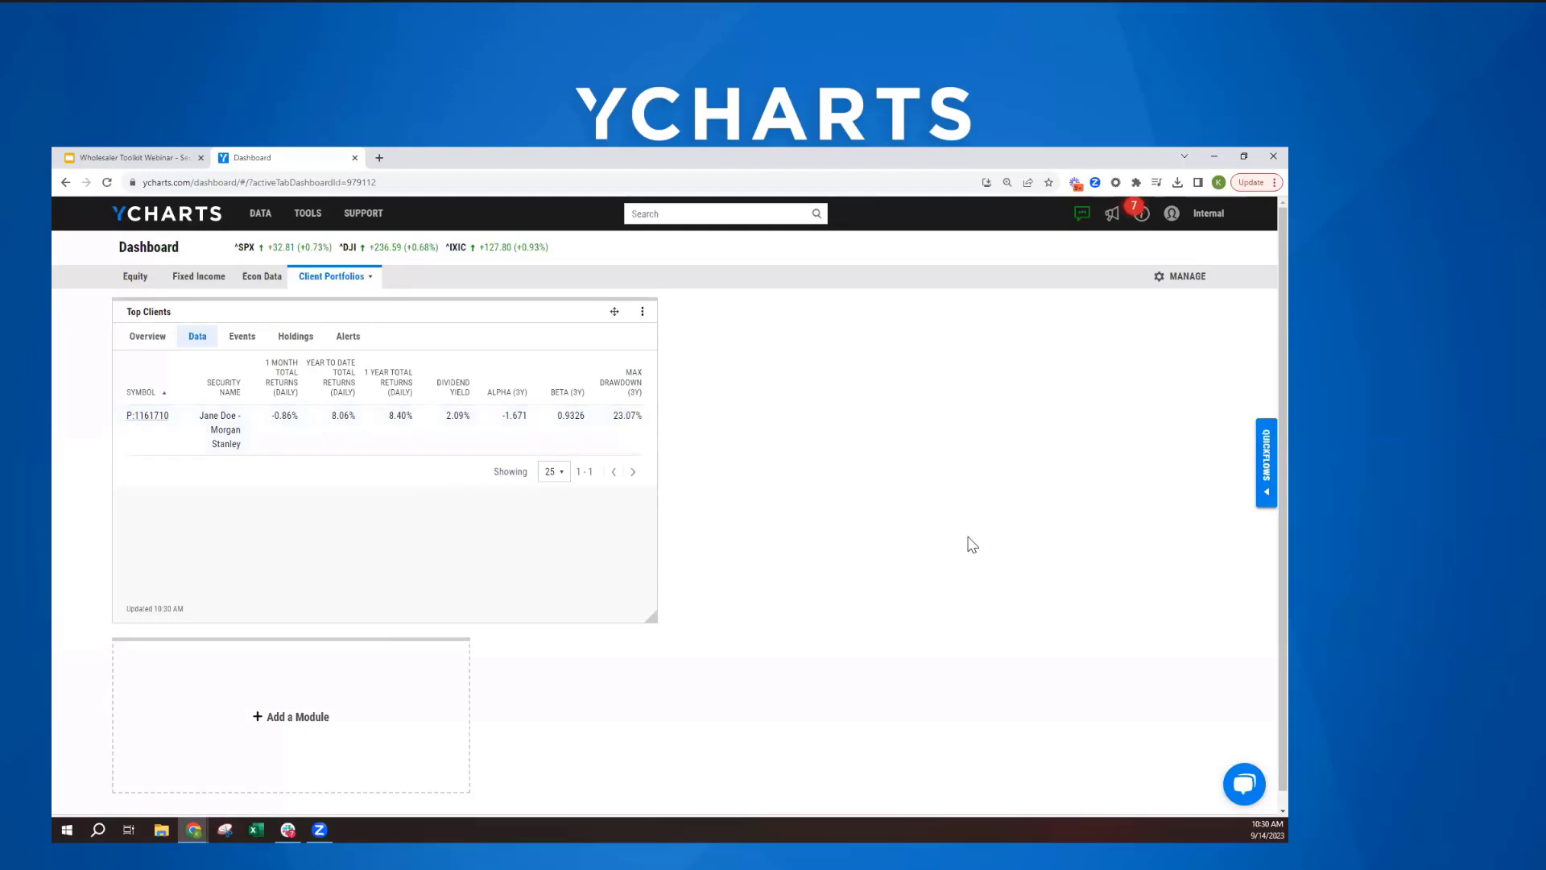
- Add a security list module with the holdings of the client's current Morgan Stanley model portfolio to the dashboard, and widen it
{"action": "left_click", "coordinate": [307, 751]}
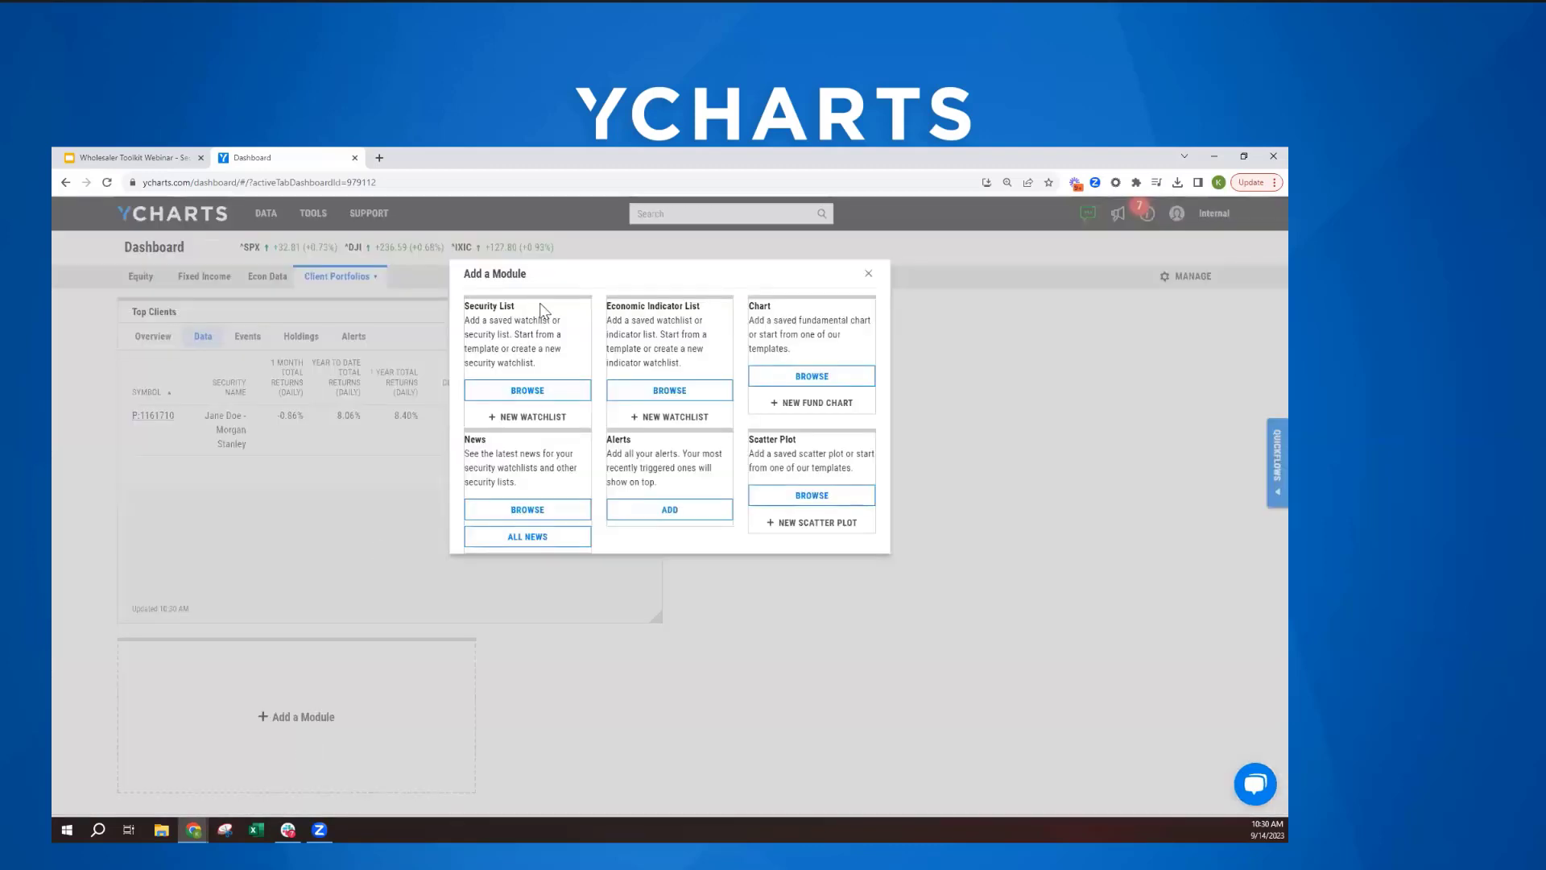
{"action": "left_click", "coordinate": [527, 390]}
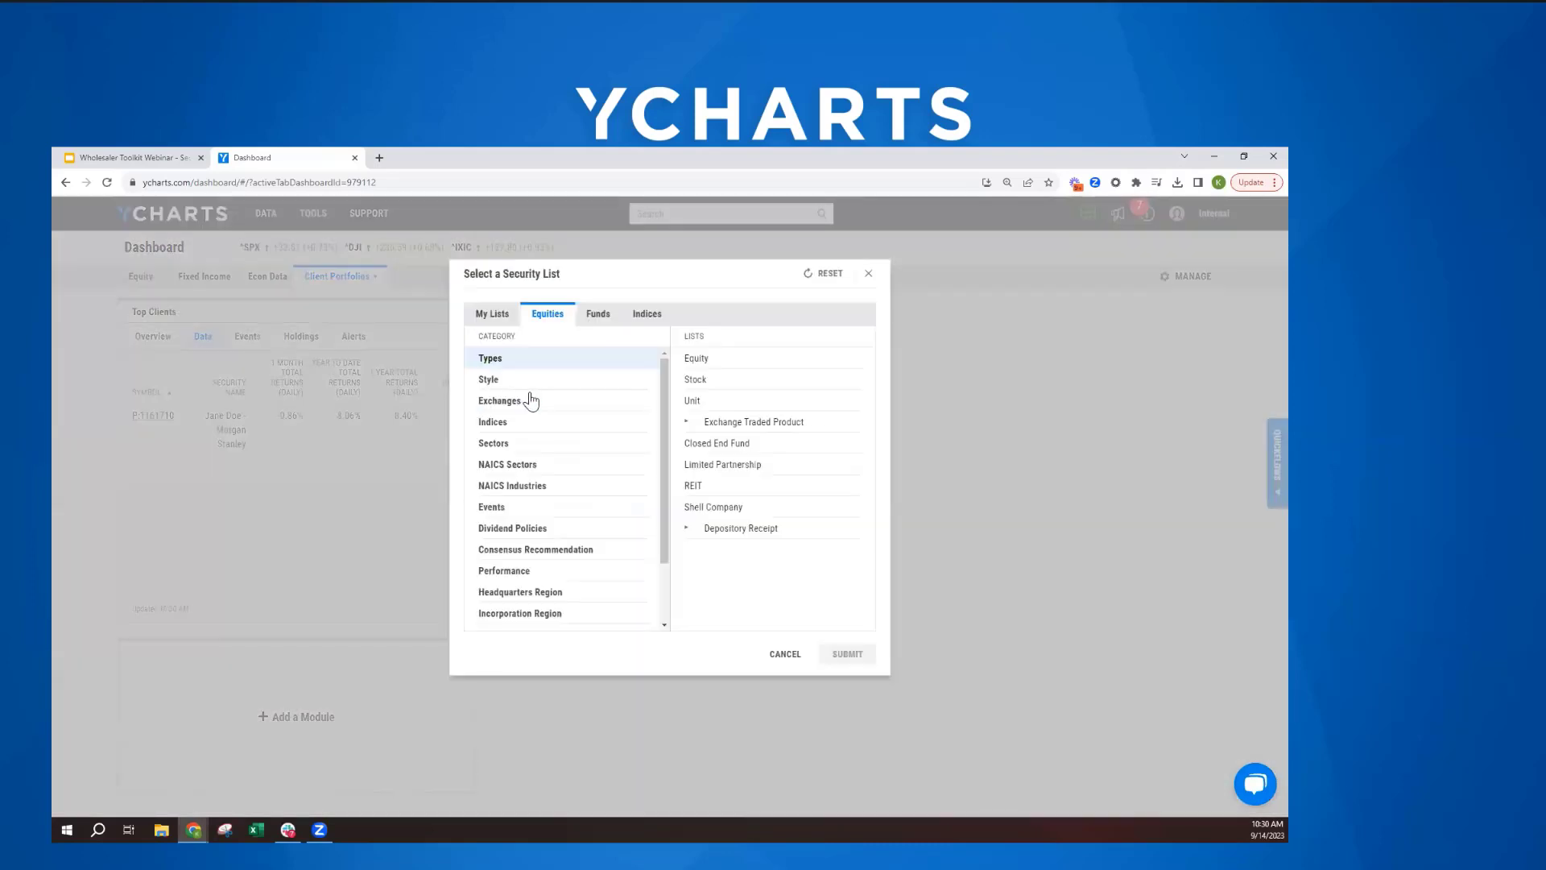
{"action": "left_click", "coordinate": [492, 319]}
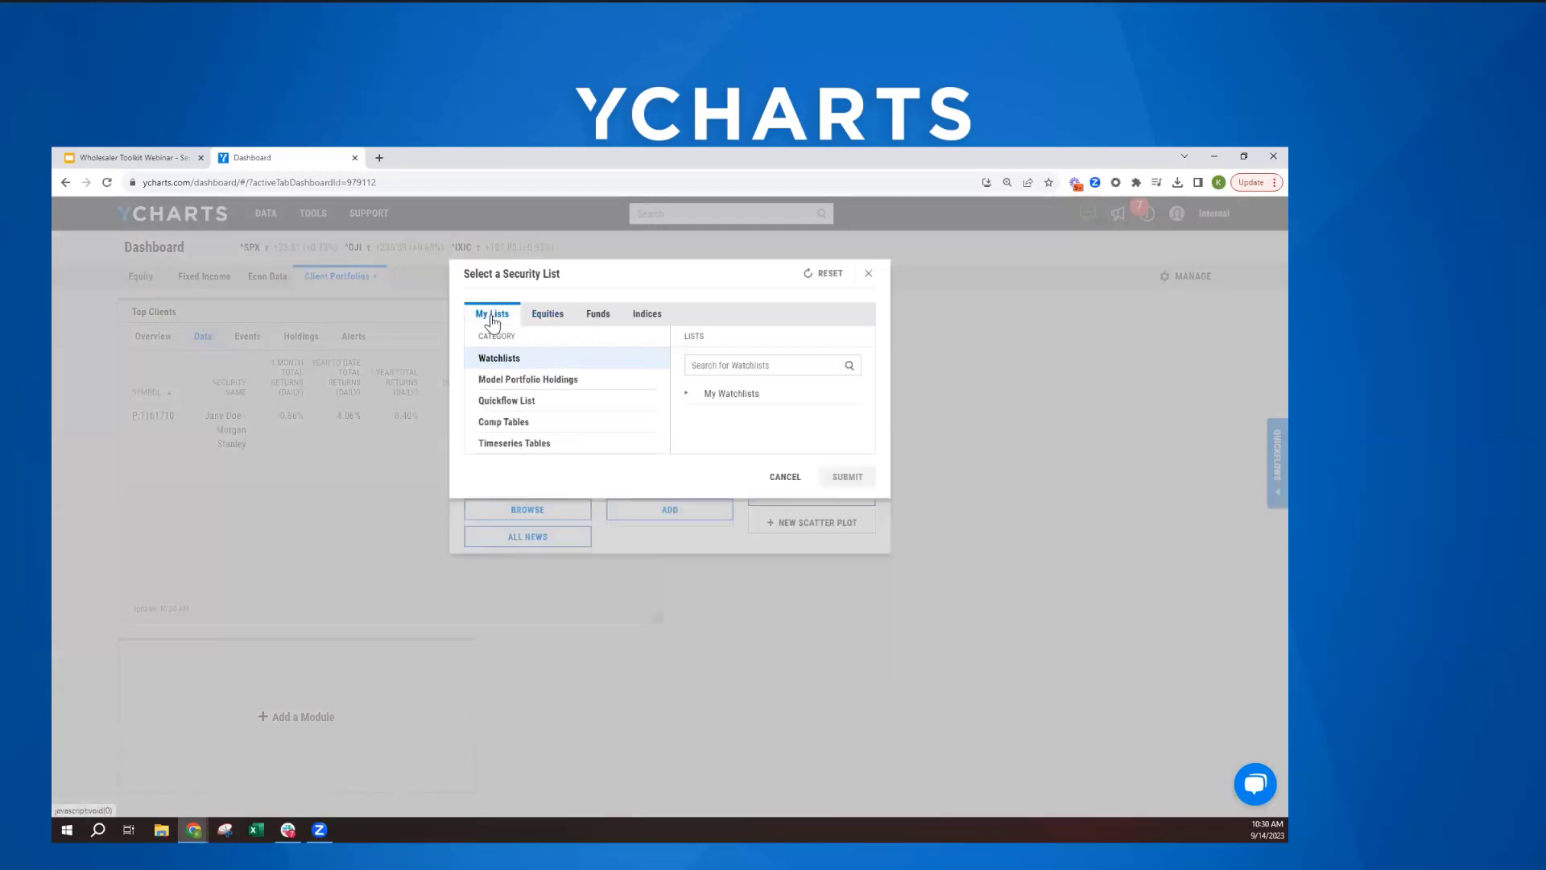
{"action": "left_click", "coordinate": [532, 381]}
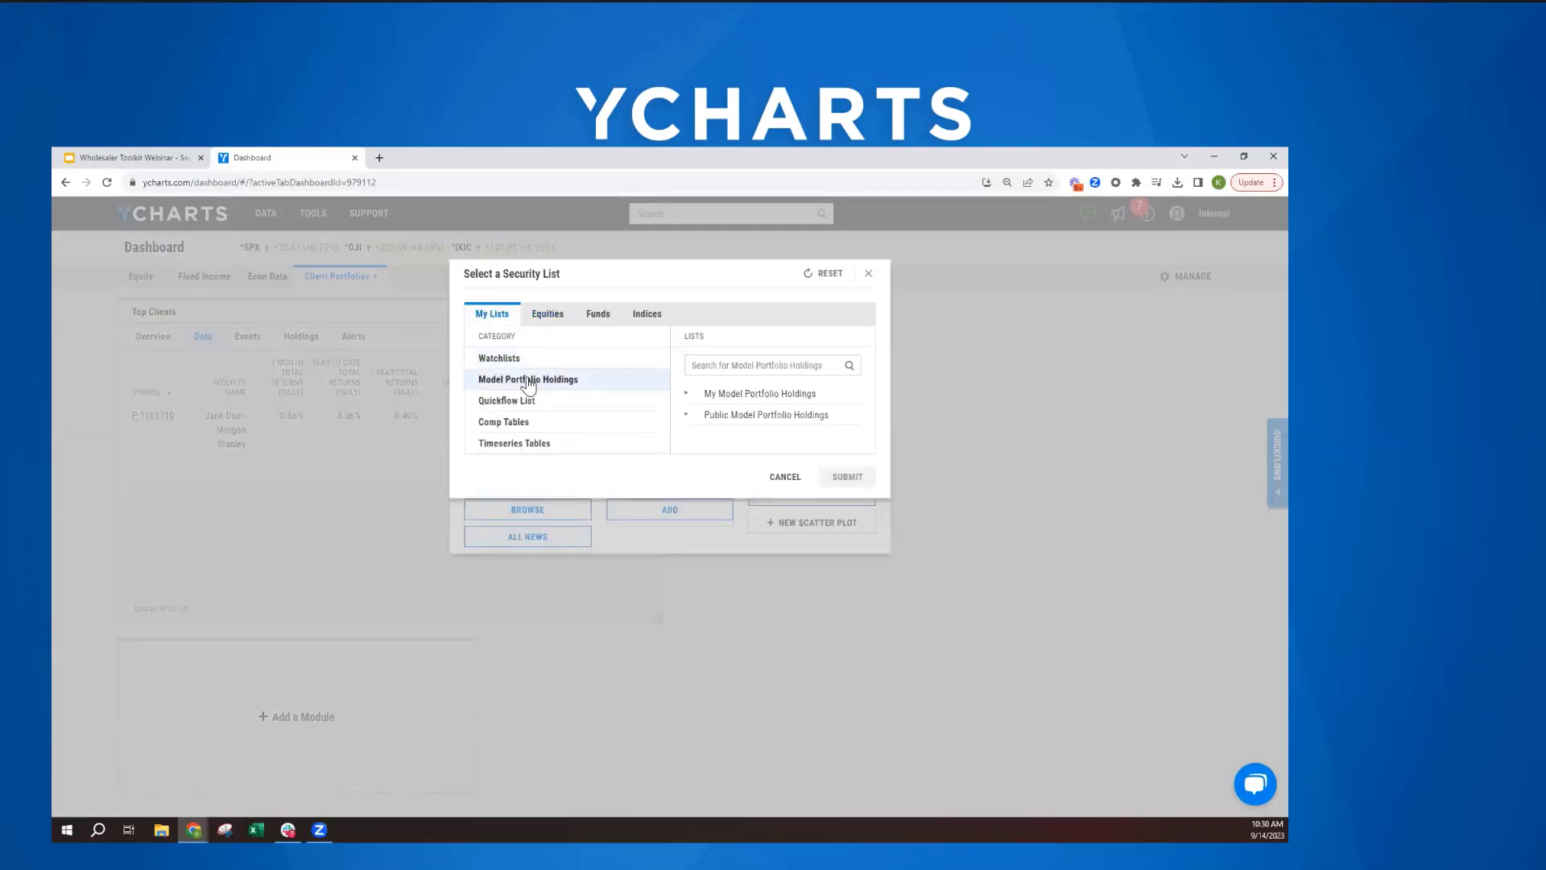
{"action": "left_click", "coordinate": [727, 393]}
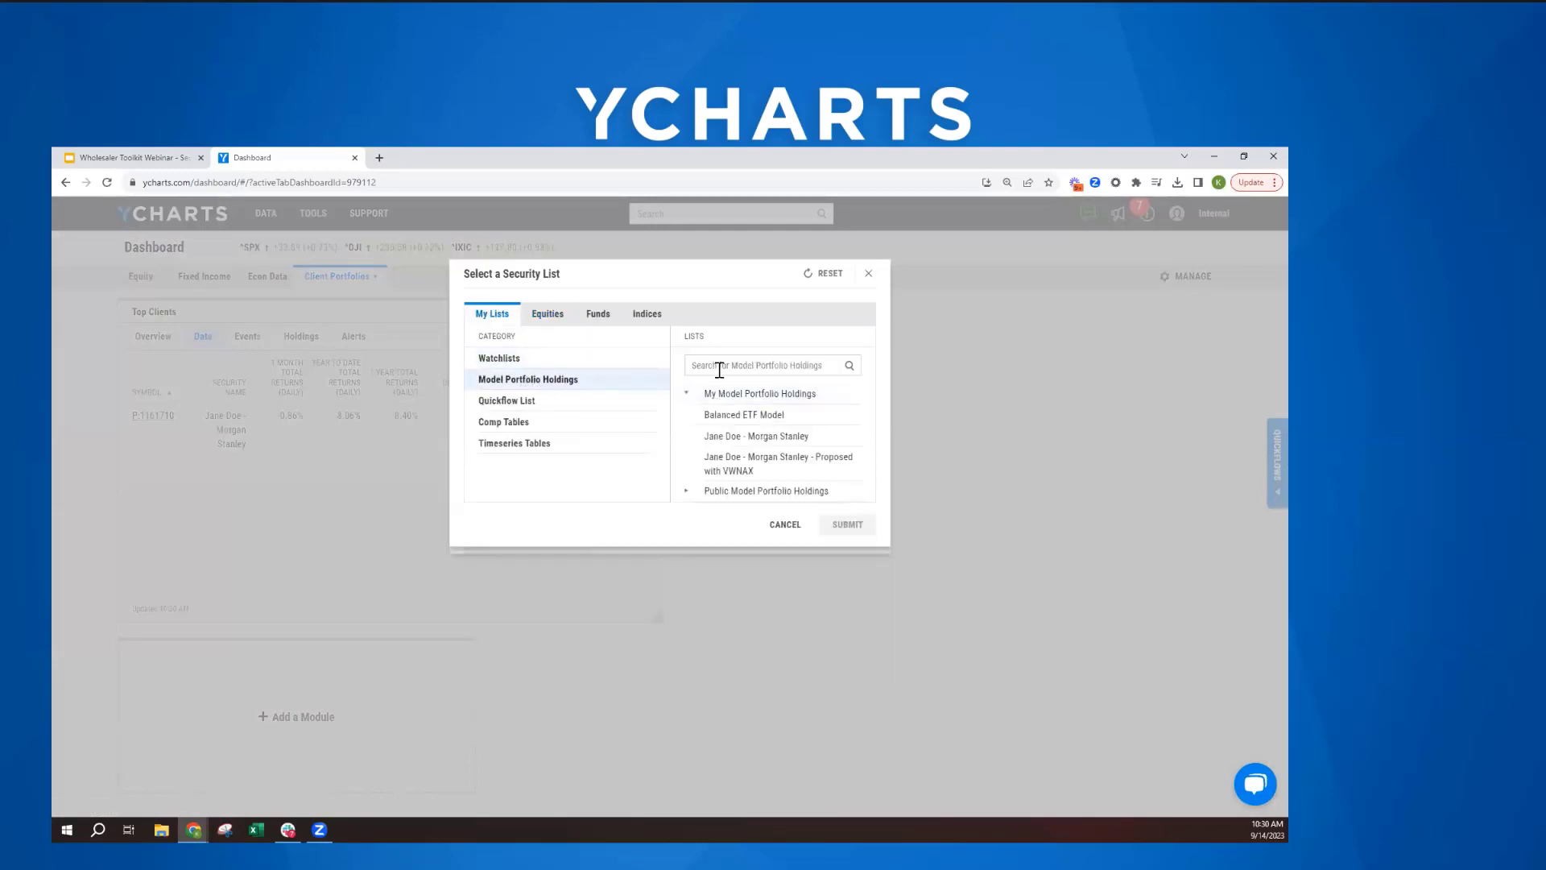
{"action": "left_click", "coordinate": [719, 367]}
{"action": "type", "text": "jane"}
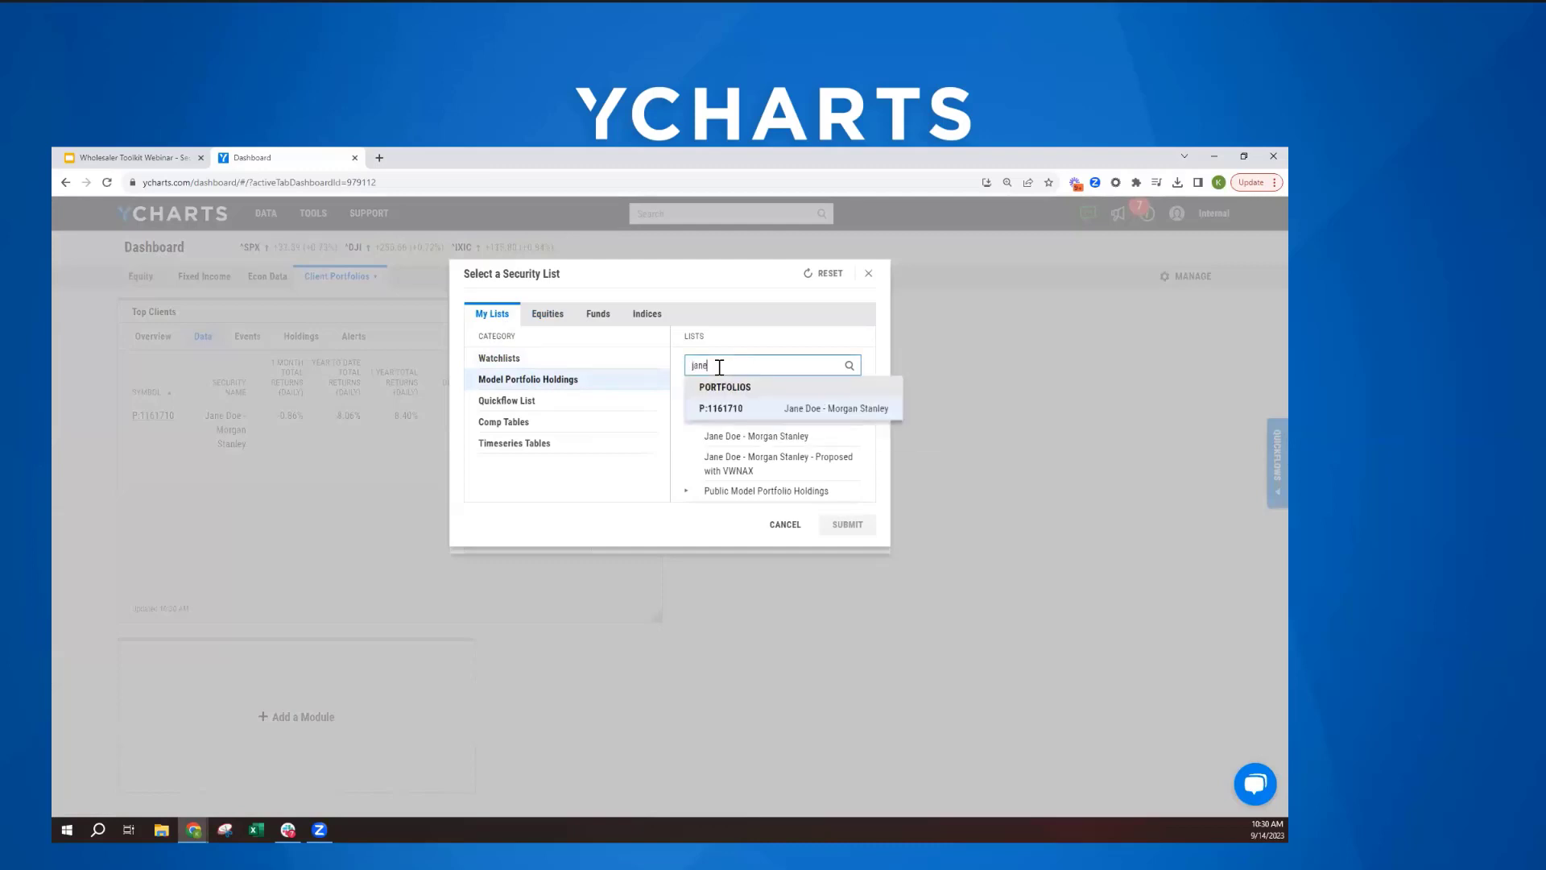
{"action": "left_click", "coordinate": [769, 408]}
{"action": "left_click", "coordinate": [847, 526]}
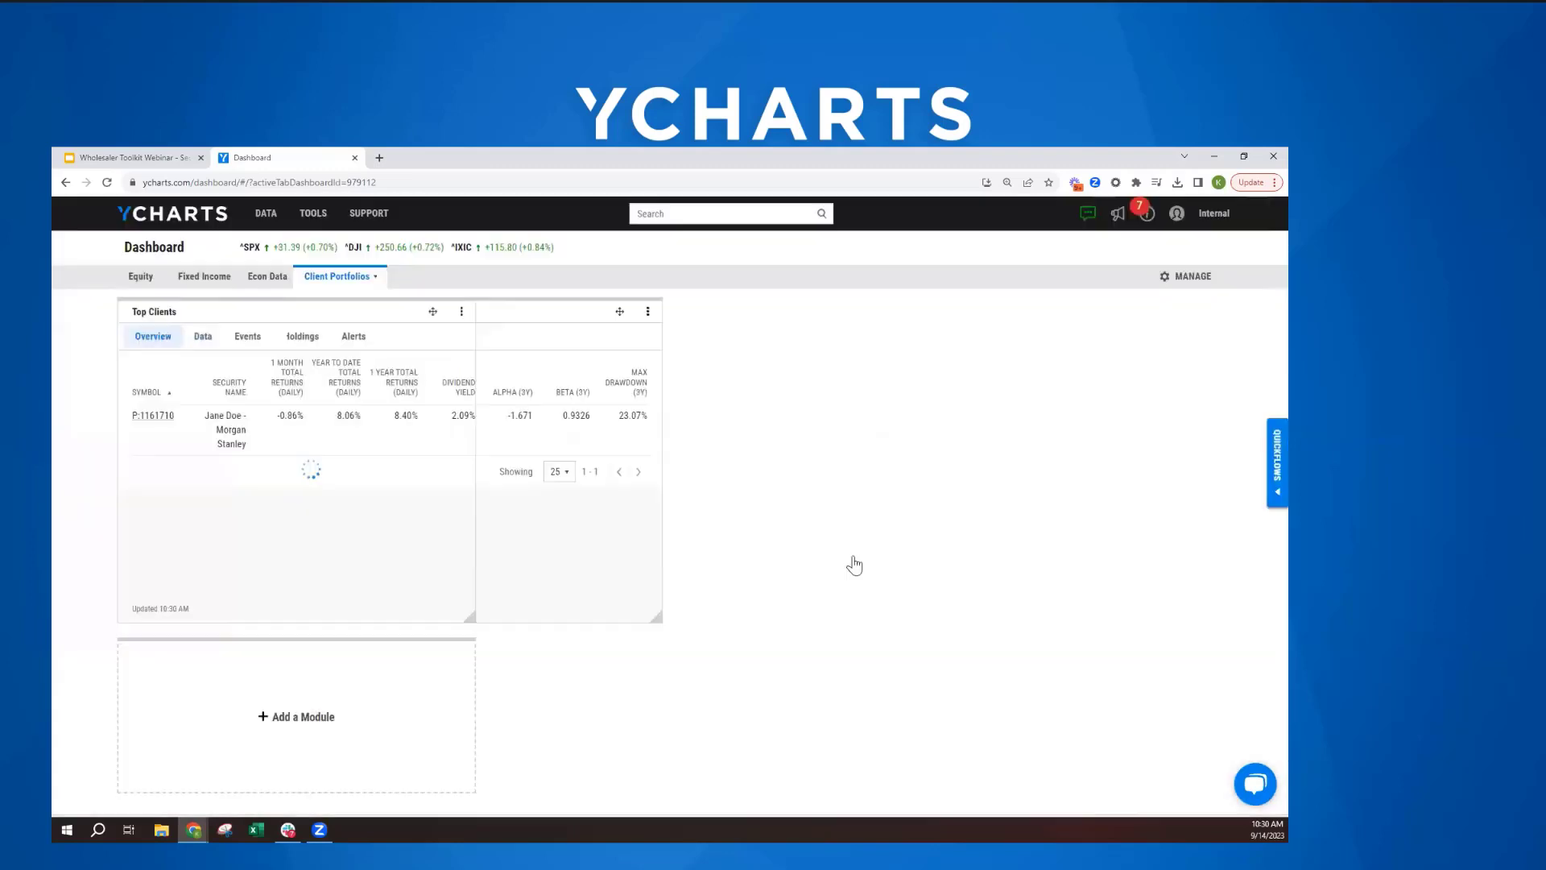
{"action": "left_click_drag", "start_coordinate": [1028, 617], "coordinate": [1100, 622]}
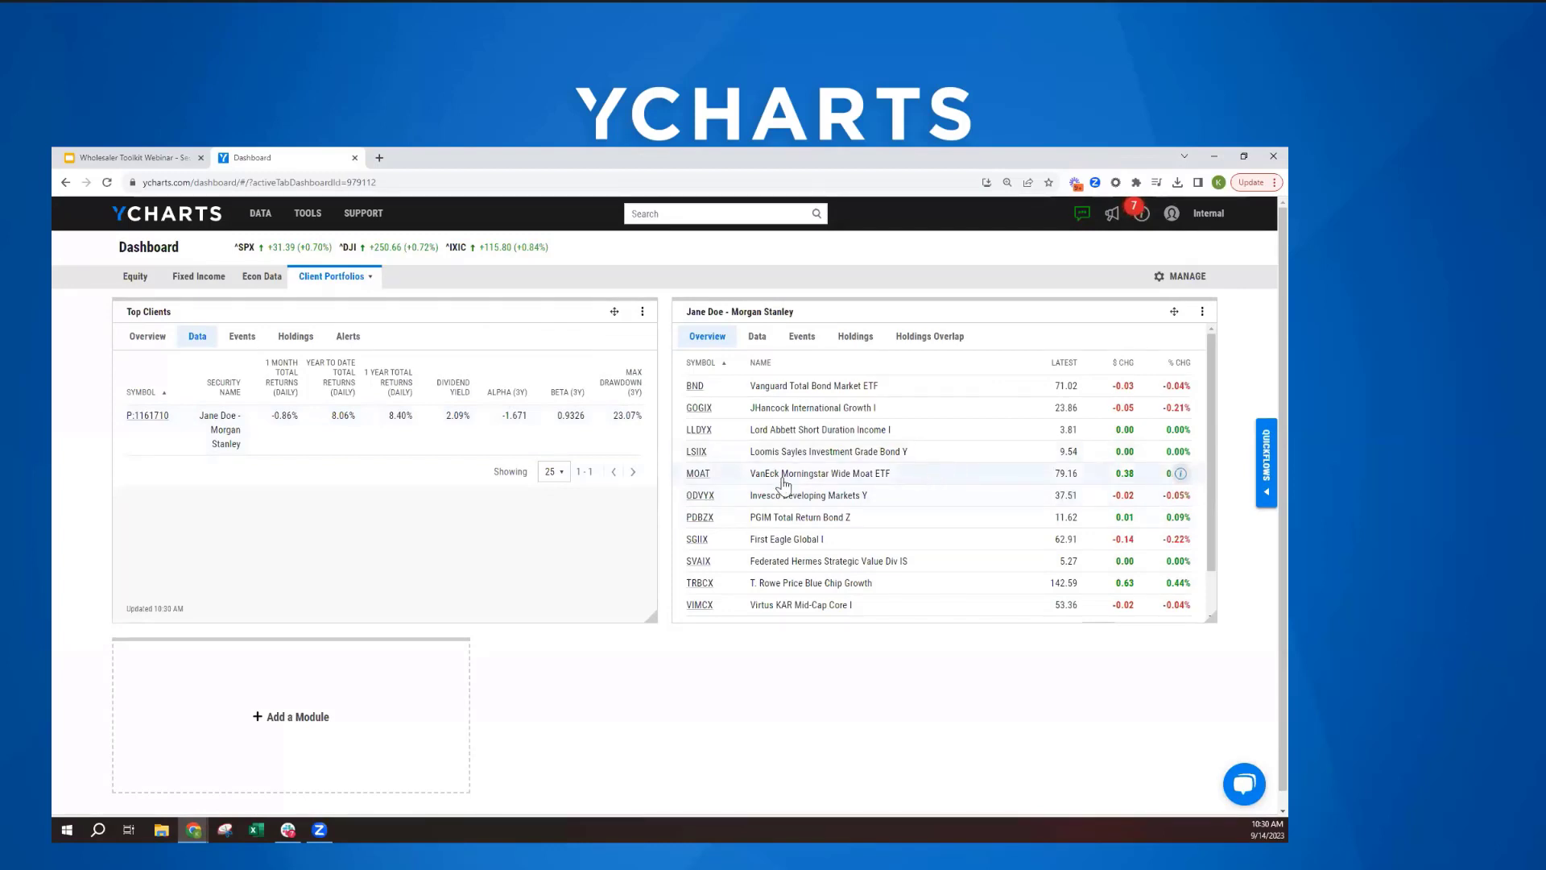
- Show the data view of the client's holdings module, sort it by 1 Year Total Returns (Daily) from highest to lowest, and review the holdings
{"action": "left_click", "coordinate": [761, 342]}
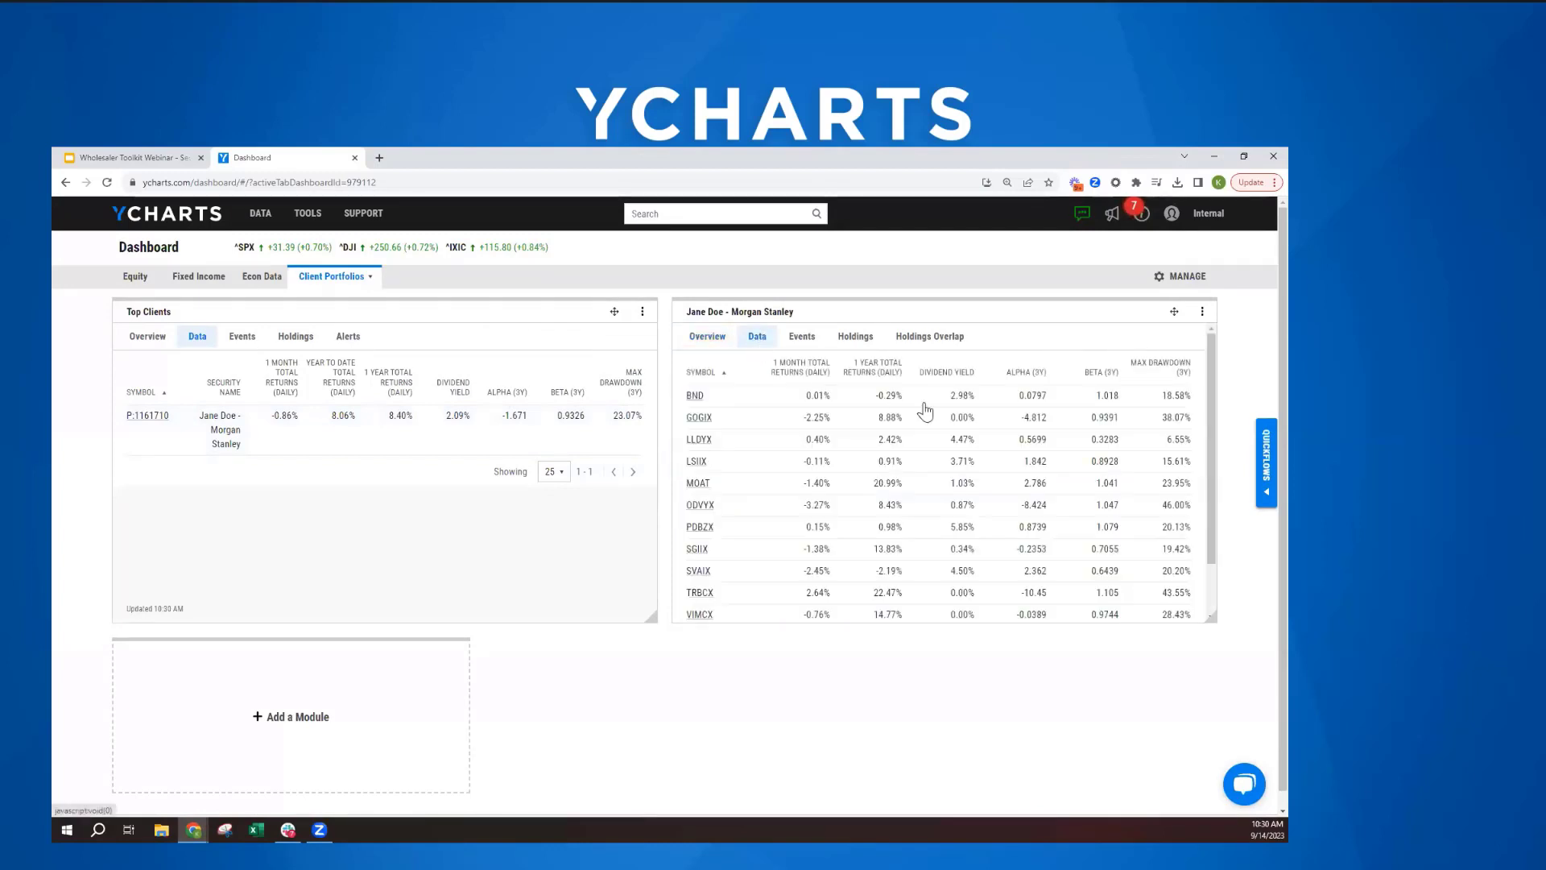
{"action": "left_click", "coordinate": [888, 371]}
{"action": "left_click", "coordinate": [889, 373]}
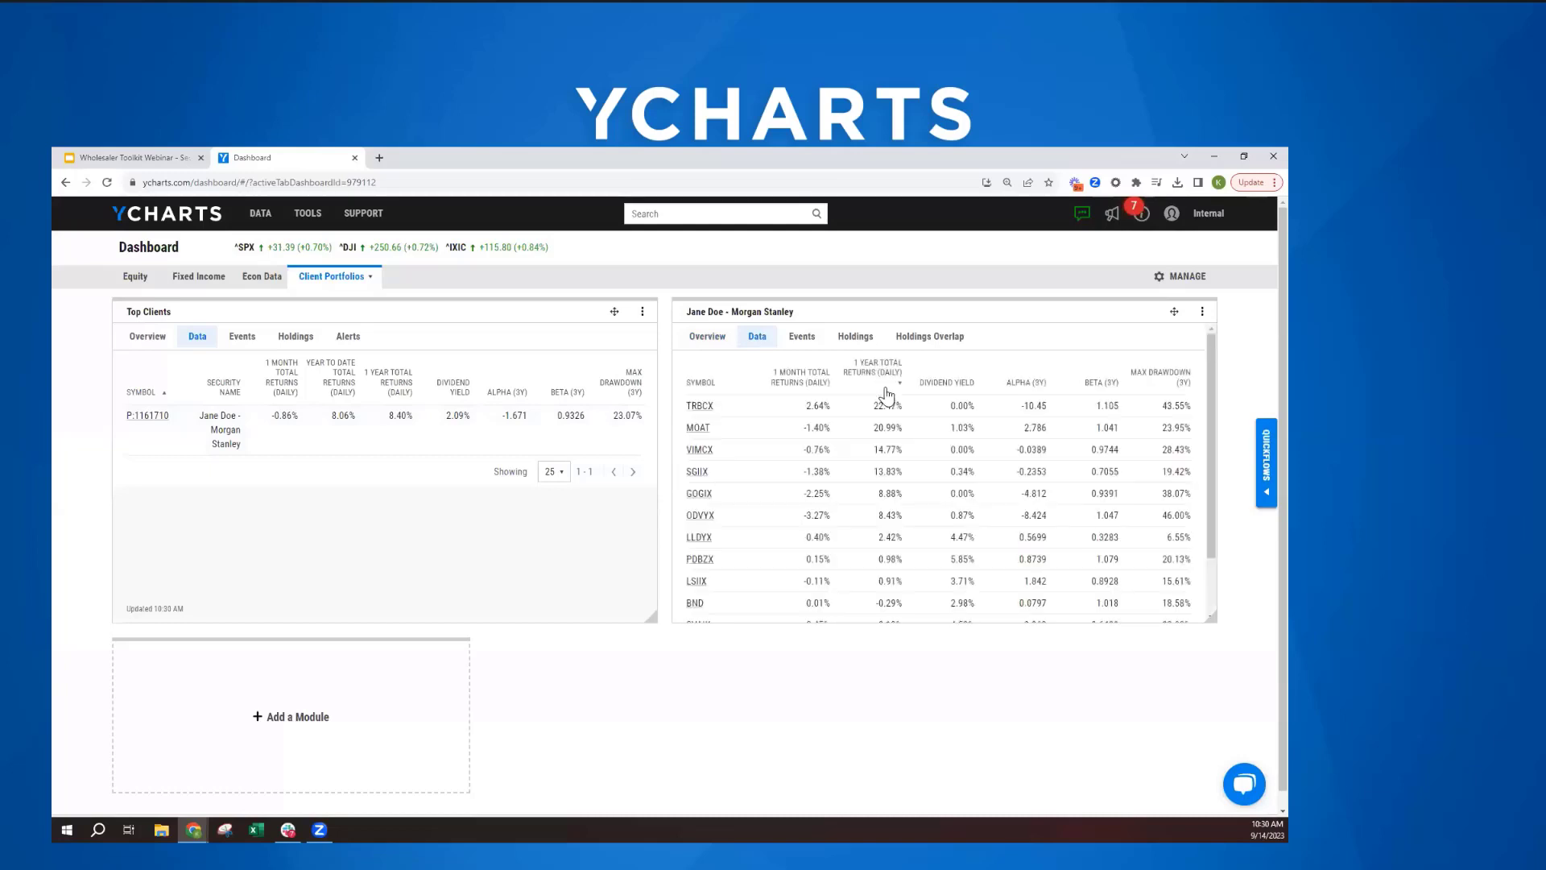
{"action": "scroll", "coordinate": [886, 423], "scroll_direction": "down", "scroll_amount": 2}
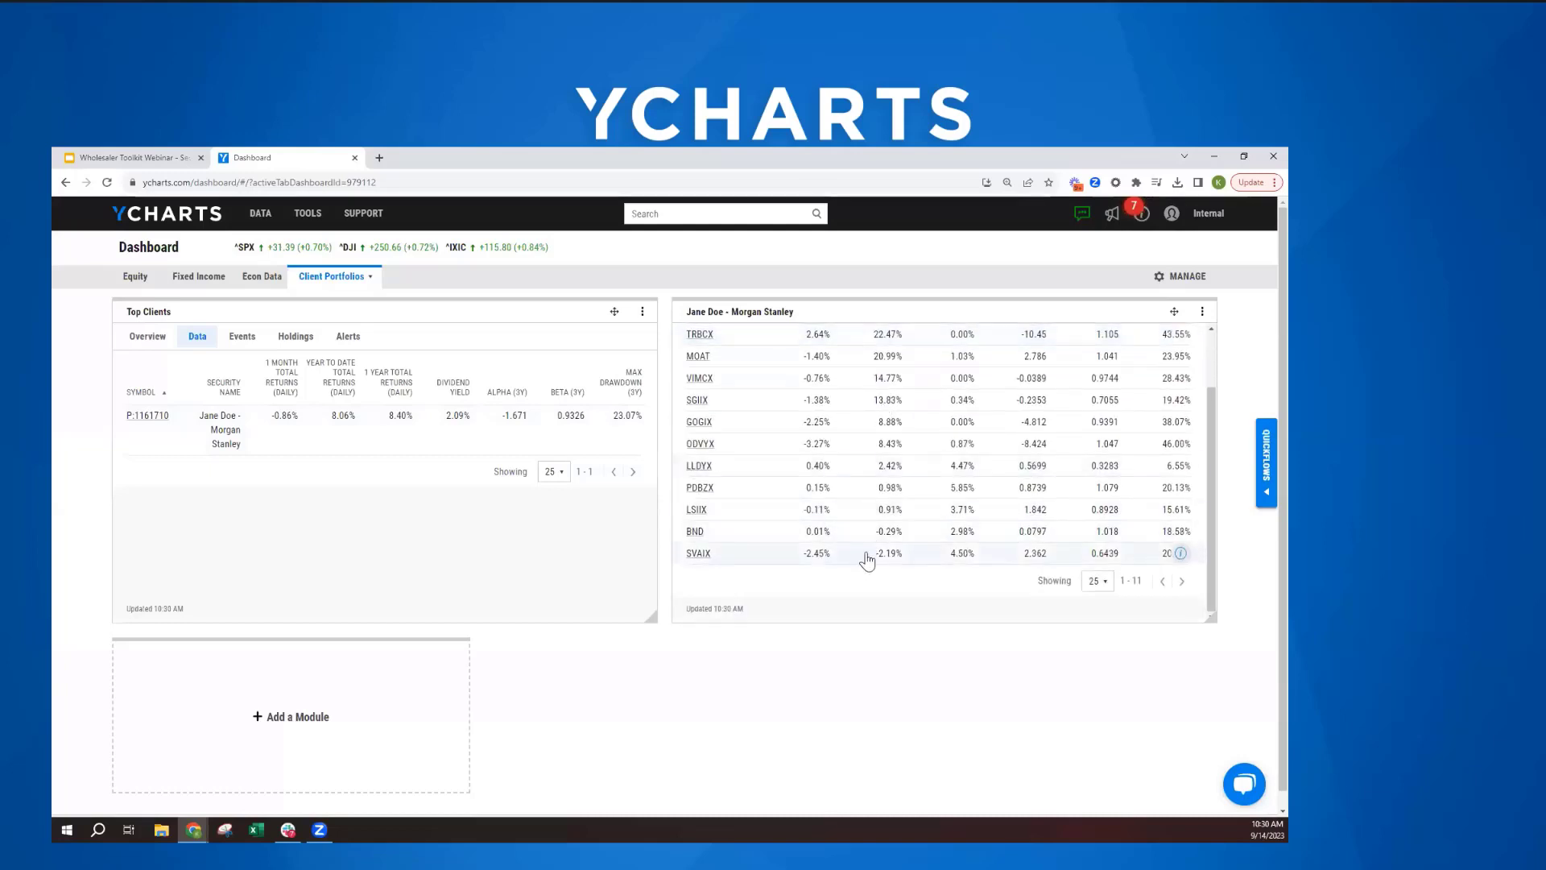
{"action": "scroll", "coordinate": [868, 561], "scroll_direction": "up", "scroll_amount": 2}
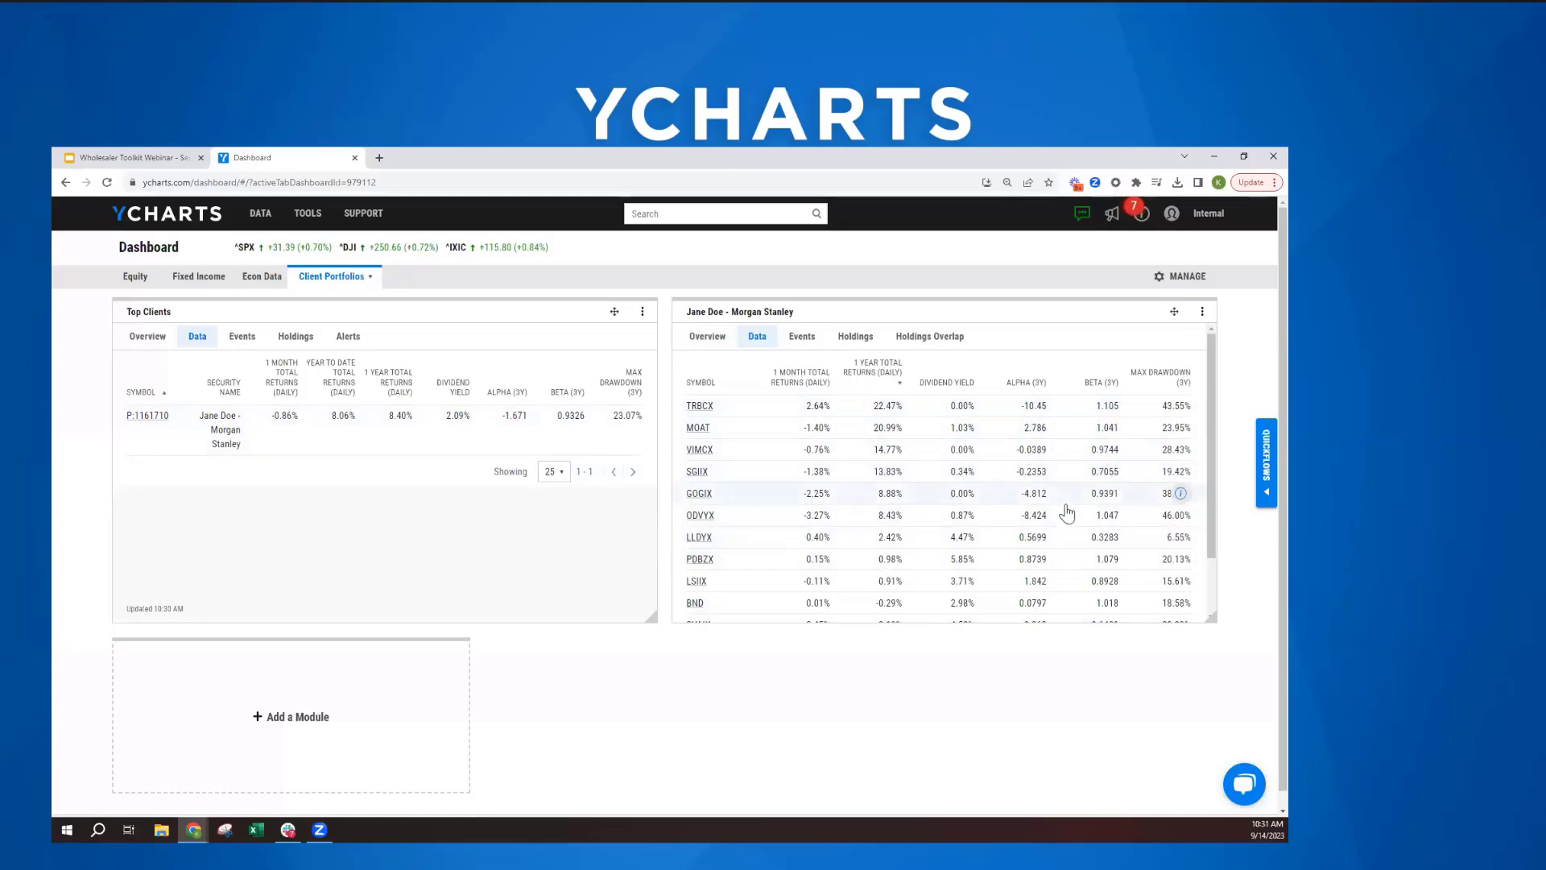
{"action": "left_click", "coordinate": [1203, 314]}
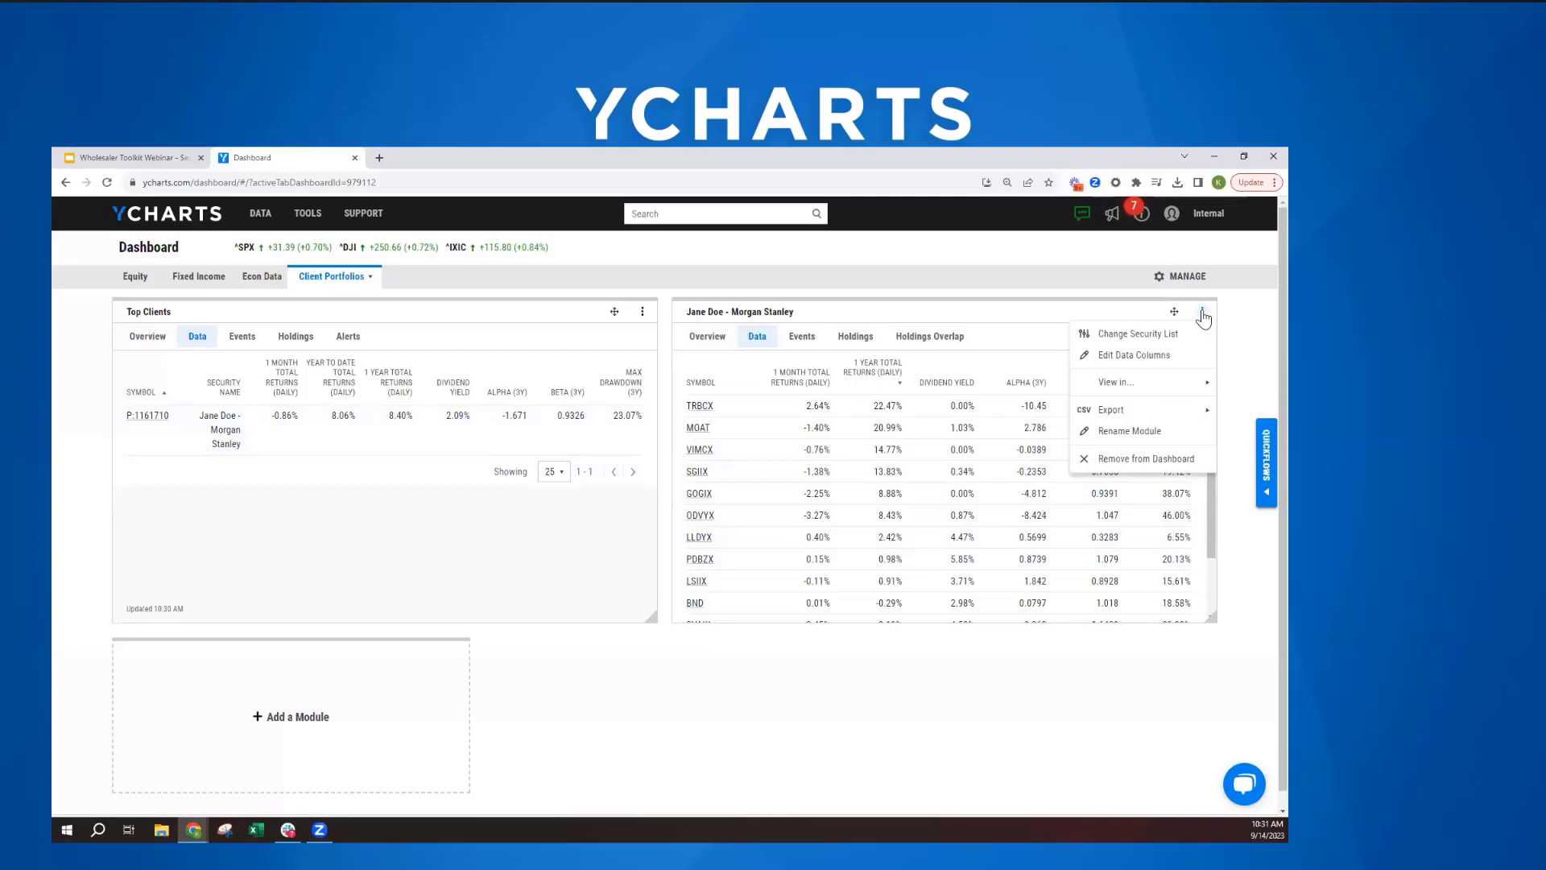
{"action": "left_click", "coordinate": [1241, 325]}
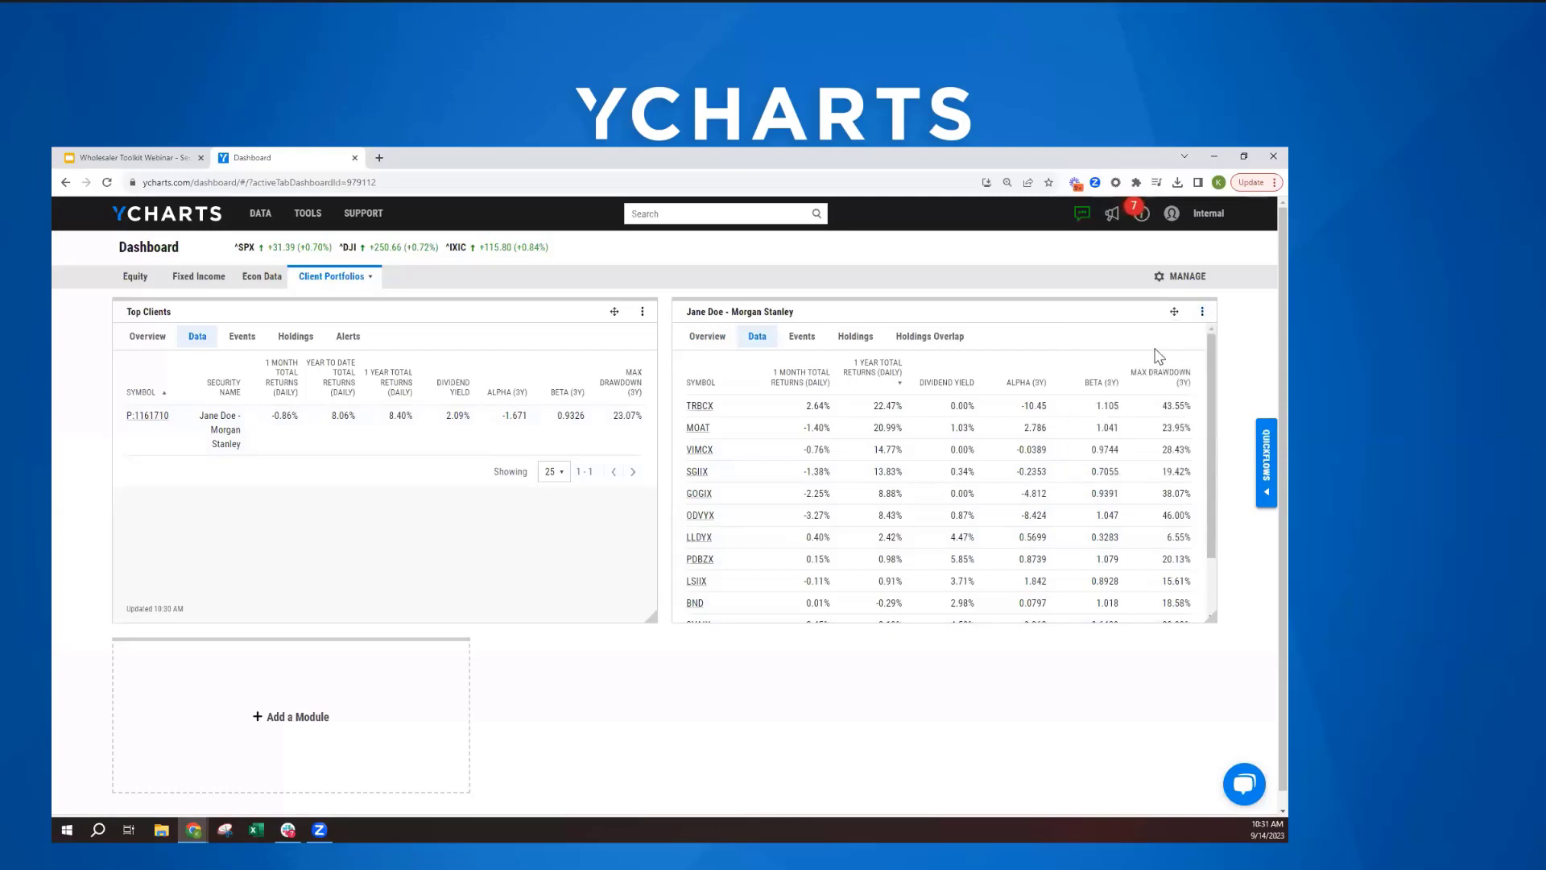